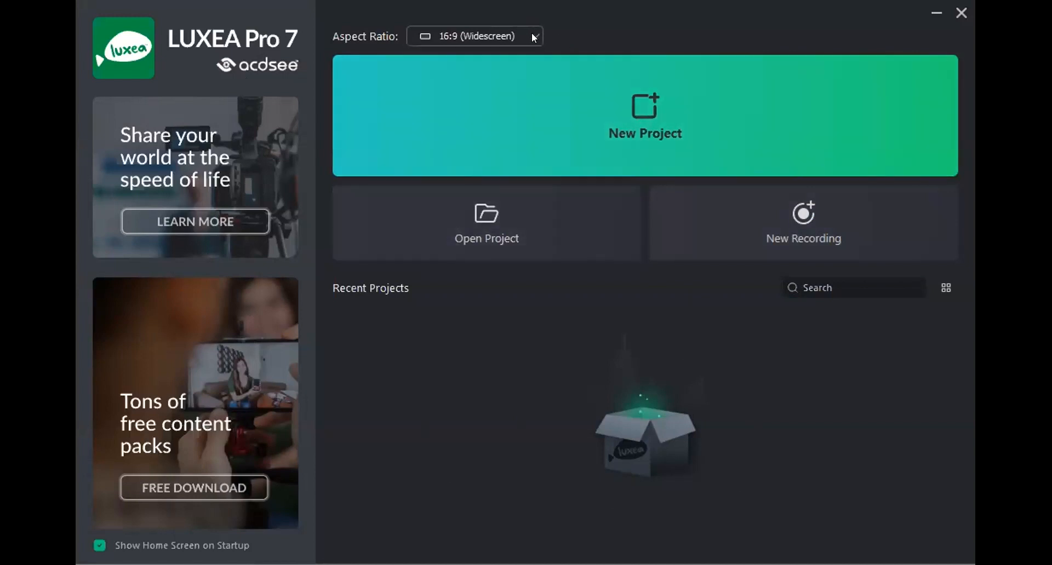
# Keep the 16:9 (Widescreen) aspect ratio for the new 1920x1080 project.
pyautogui.click(532, 36)
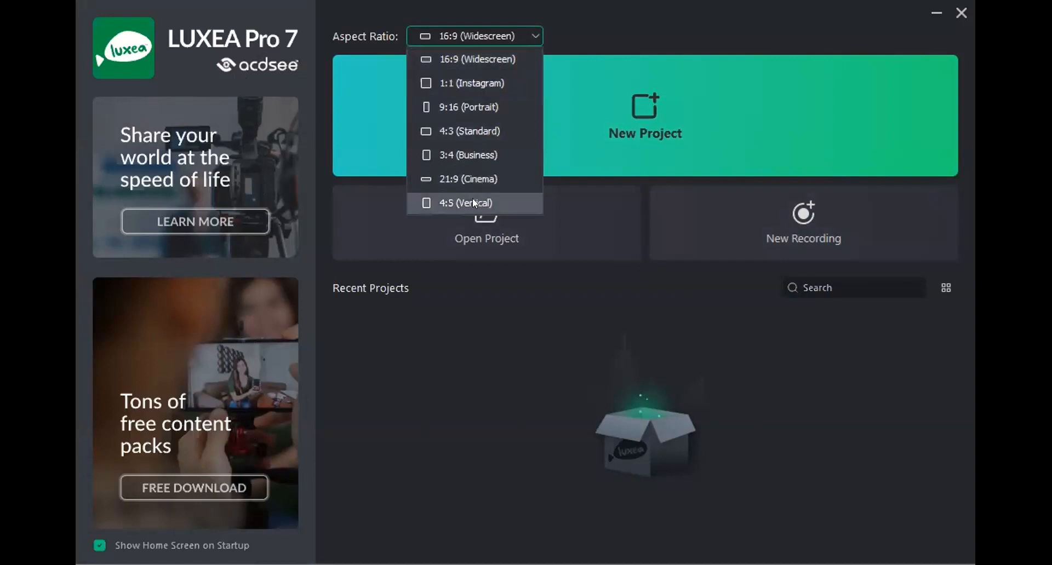
pyautogui.click(611, 23)
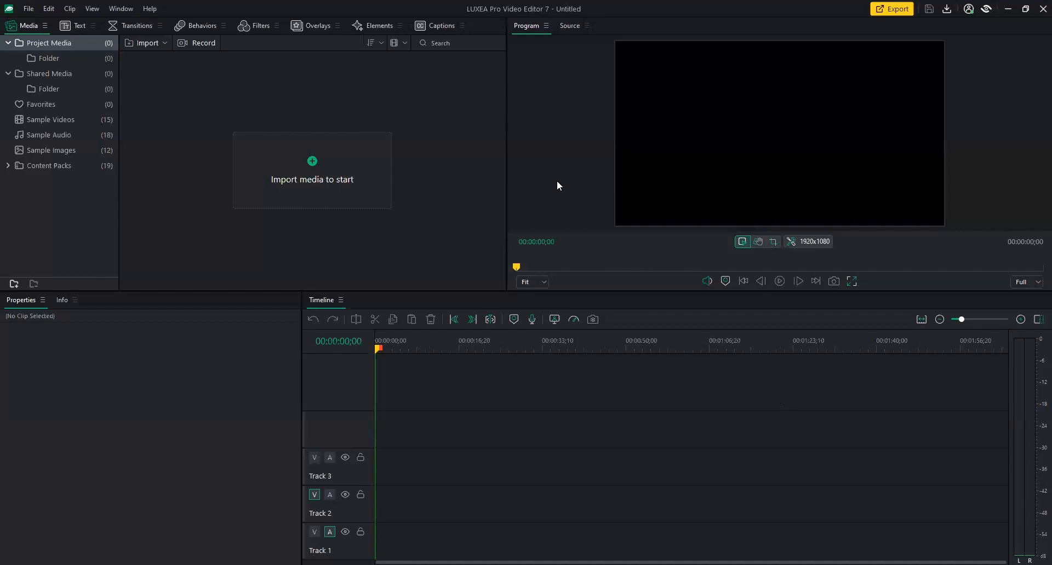
pyautogui.click(71, 25)
pyautogui.click(131, 26)
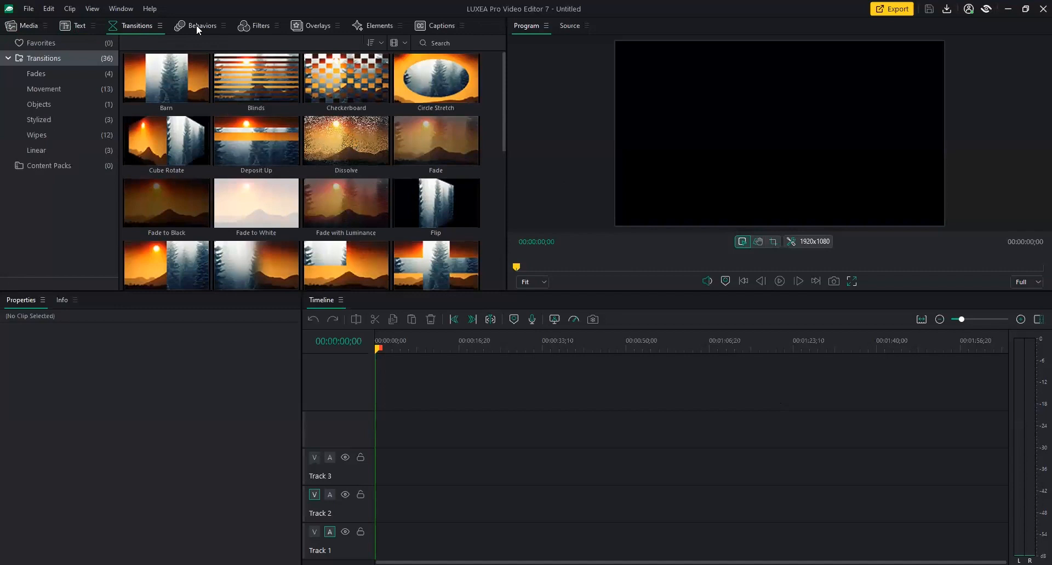
pyautogui.click(187, 32)
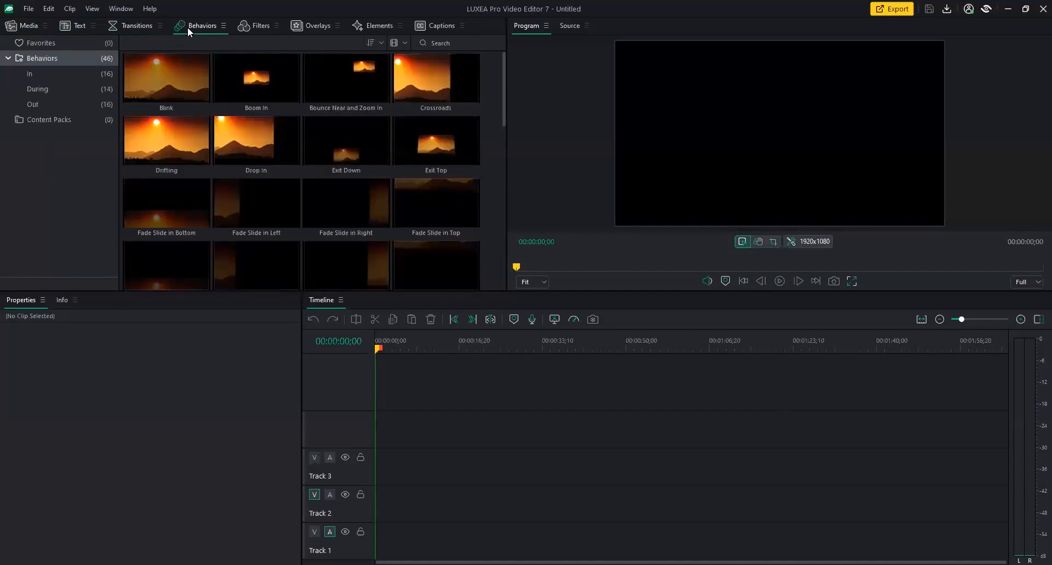
pyautogui.click(244, 29)
pyautogui.click(298, 30)
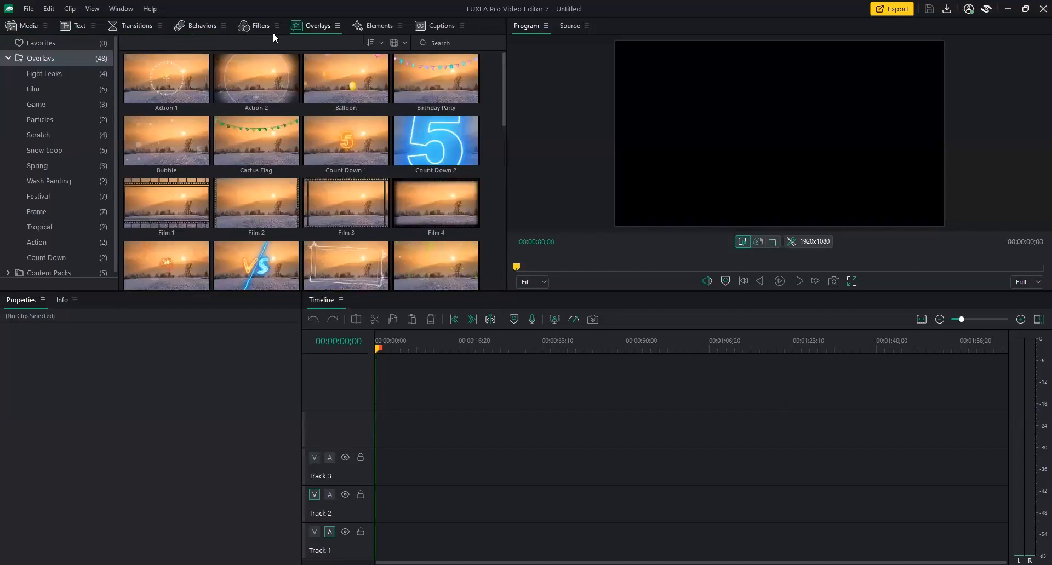
pyautogui.click(26, 31)
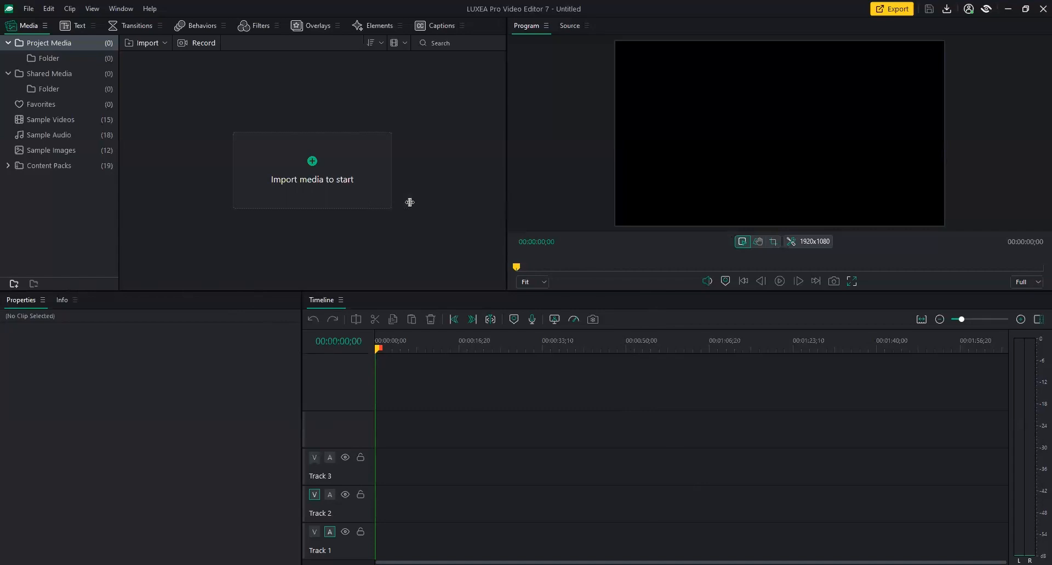
# Resize the media panel and re-dock the Timeline panel, then reset the workspace to default.
pyautogui.moveTo(410, 202); pyautogui.dragTo(410, 202)
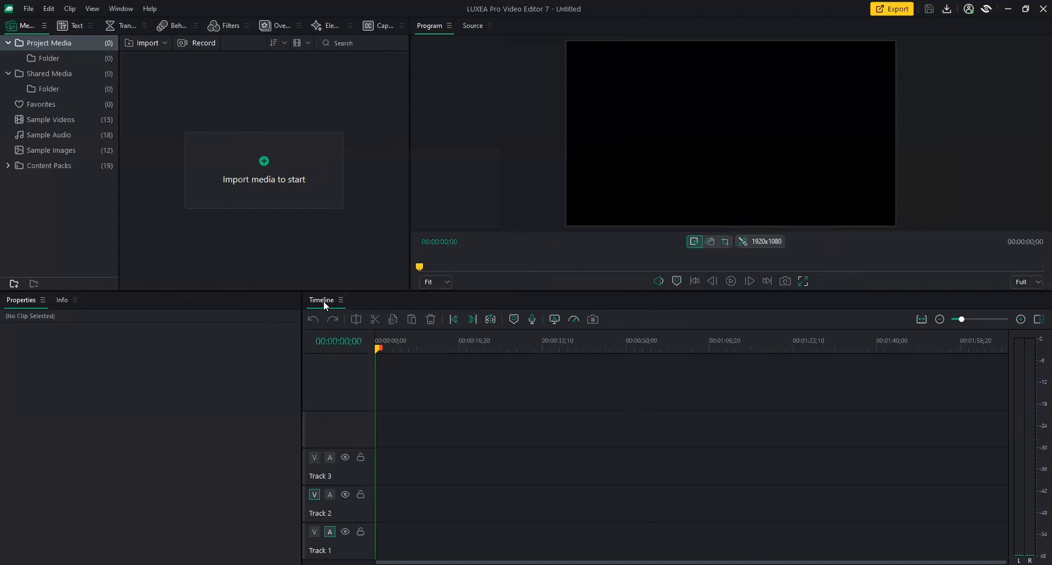
pyautogui.moveTo(326, 316); pyautogui.dragTo(142, 299)
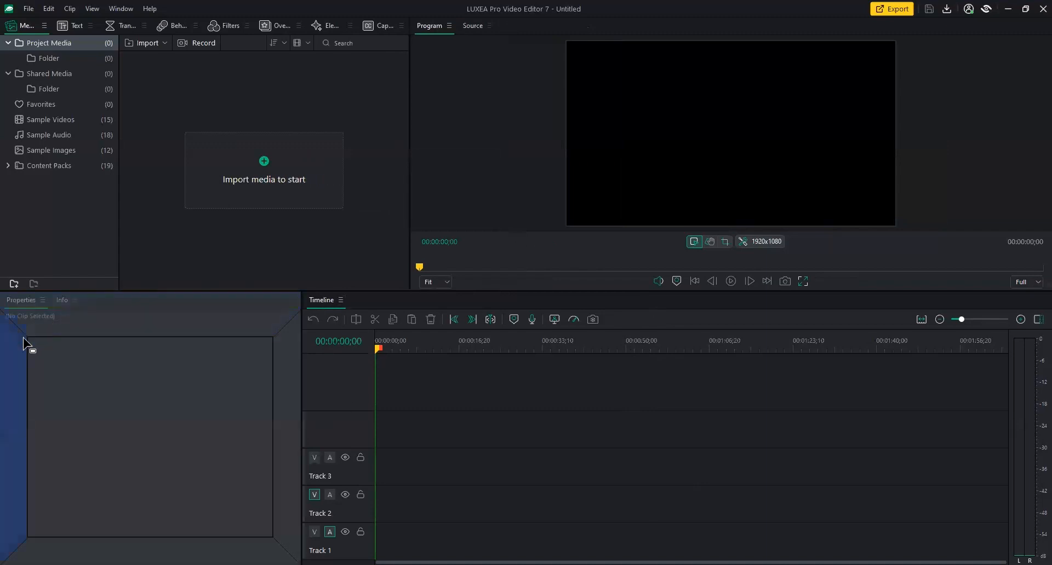
pyautogui.moveTo(14, 351); pyautogui.dragTo(11, 301)
pyautogui.click(128, 9)
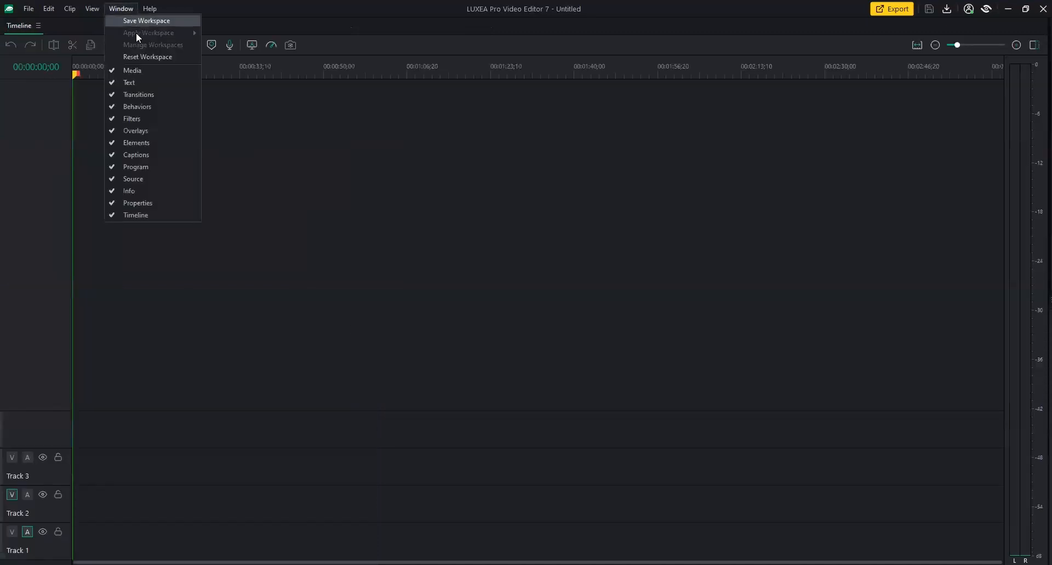
pyautogui.click(140, 58)
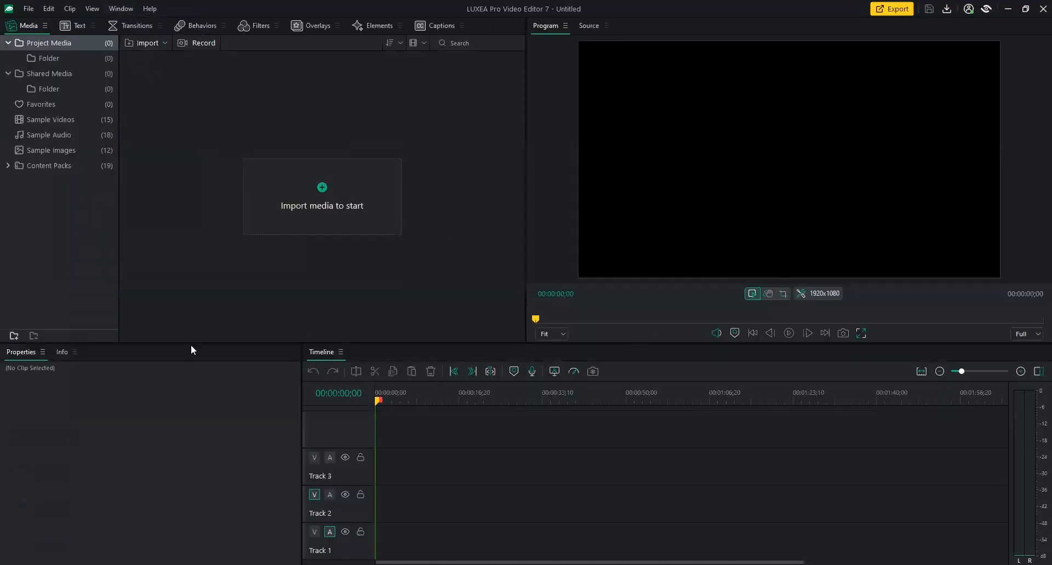
# Move the Properties panel into the media area, then reset the workspace to default again.
pyautogui.moveTo(24, 354); pyautogui.dragTo(484, 87)
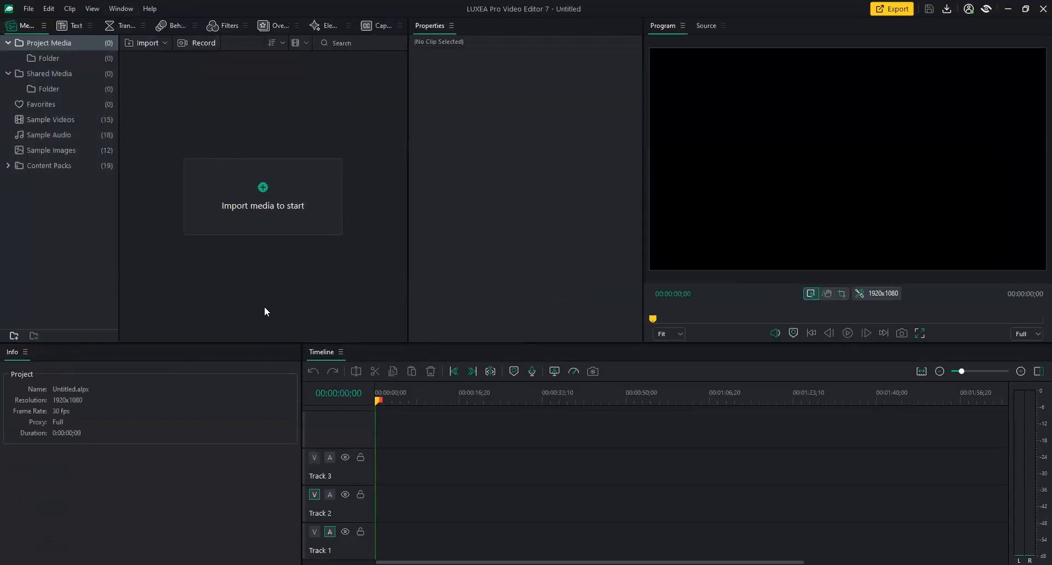
pyautogui.click(121, 9)
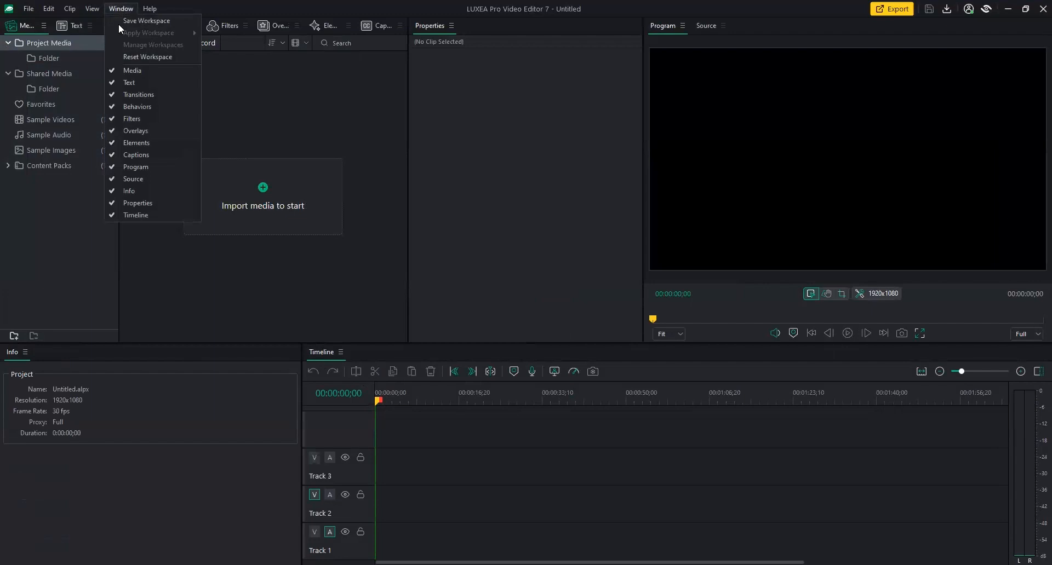
pyautogui.click(126, 53)
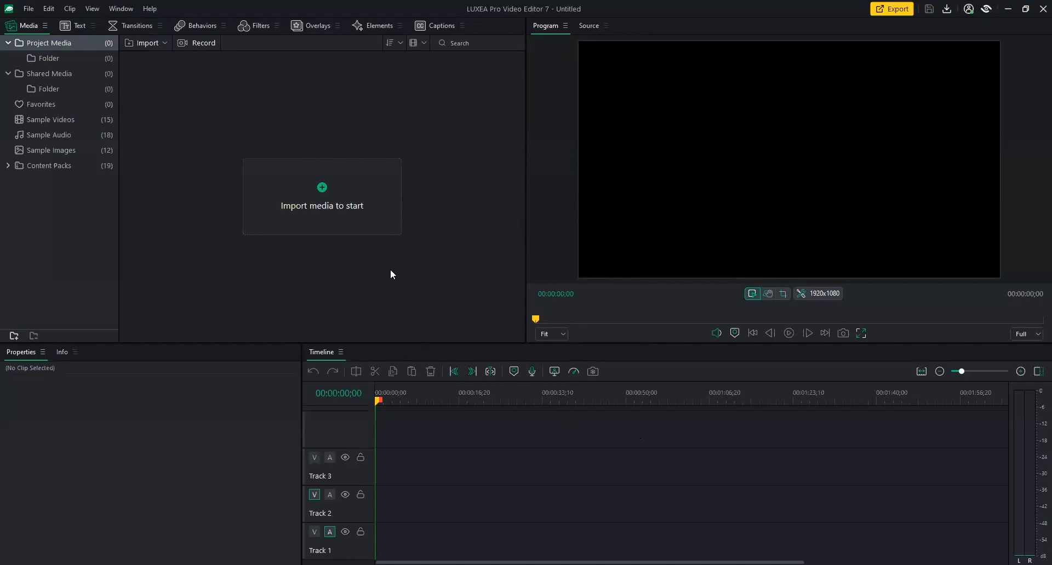
# Select all nine files in the Luxea 7 Demo folder and import them.
pyautogui.click(334, 194)
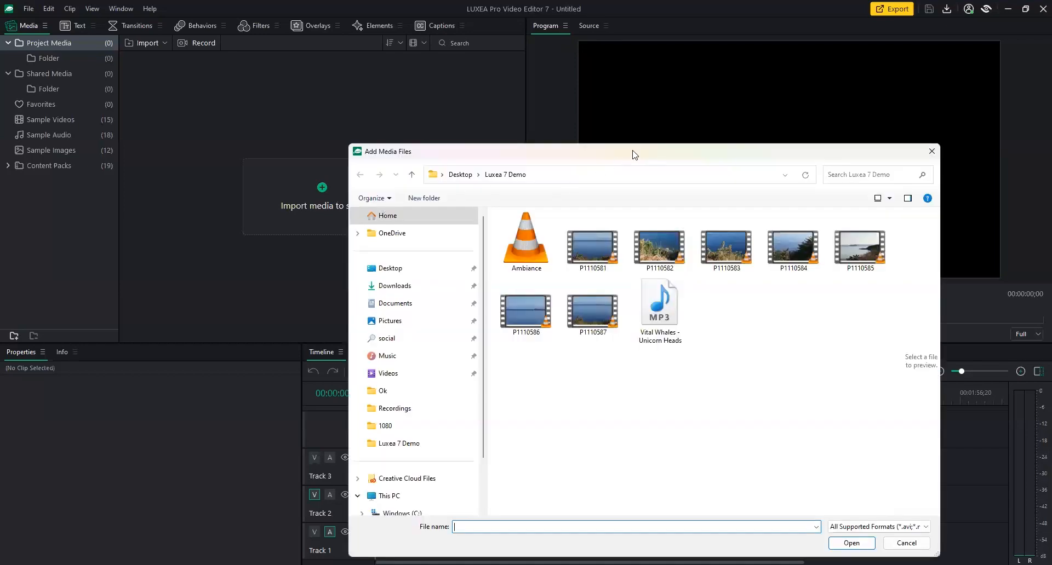
pyautogui.moveTo(634, 155); pyautogui.dragTo(423, 128)
pyautogui.moveTo(644, 361); pyautogui.dragTo(328, 201)
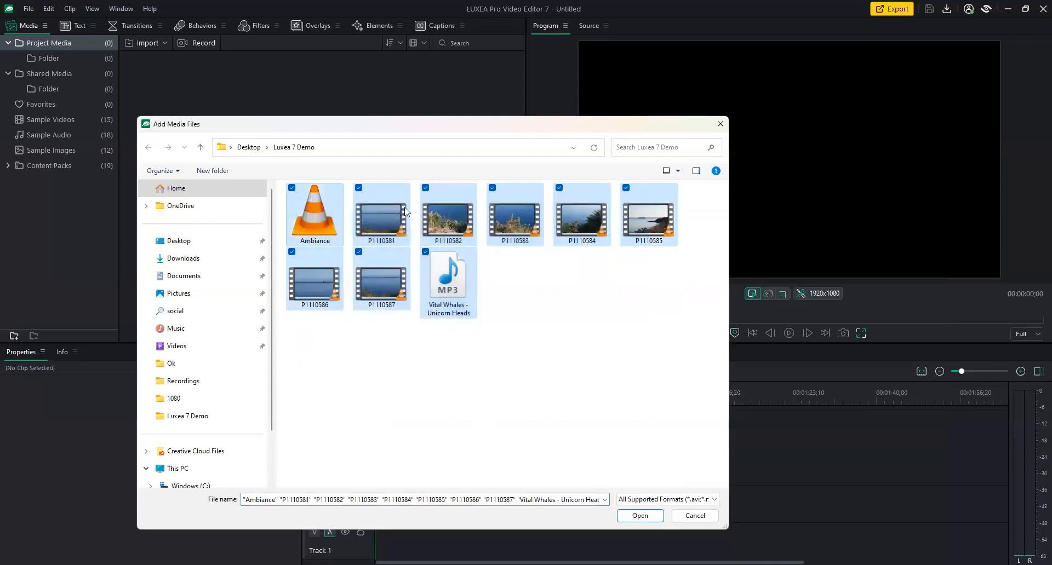
pyautogui.click(649, 518)
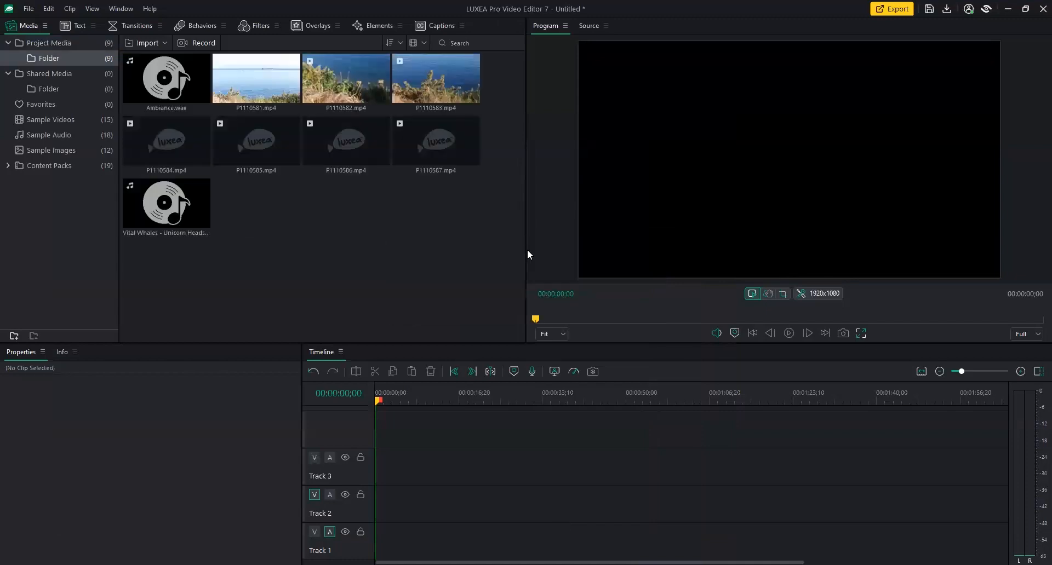
# Narrow the media panel, then select Ambiance.wav and the Vital Whales audio clip.
pyautogui.moveTo(525, 249); pyautogui.dragTo(402, 249)
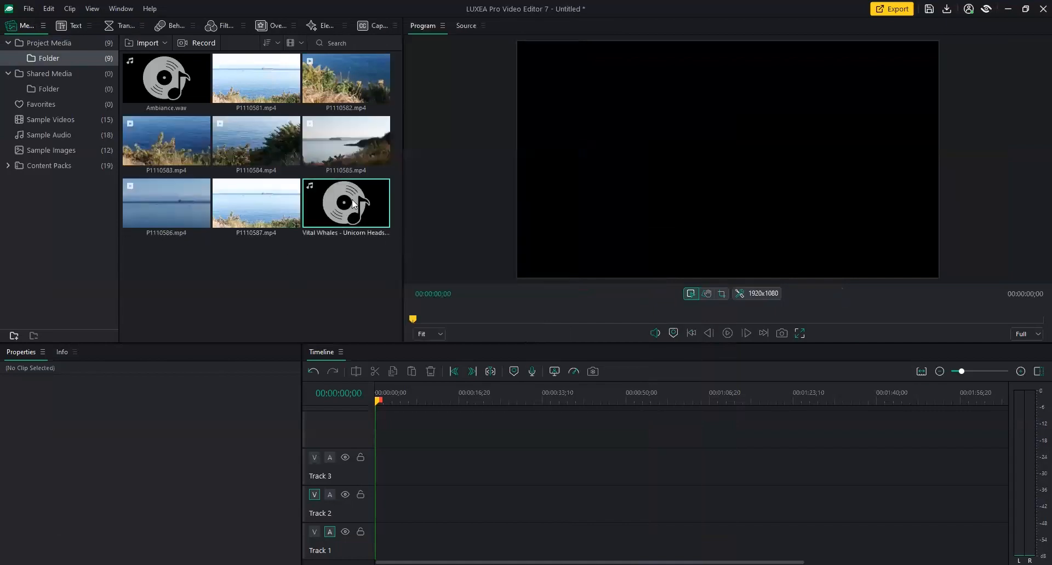
pyautogui.click(198, 83)
pyautogui.click(348, 216)
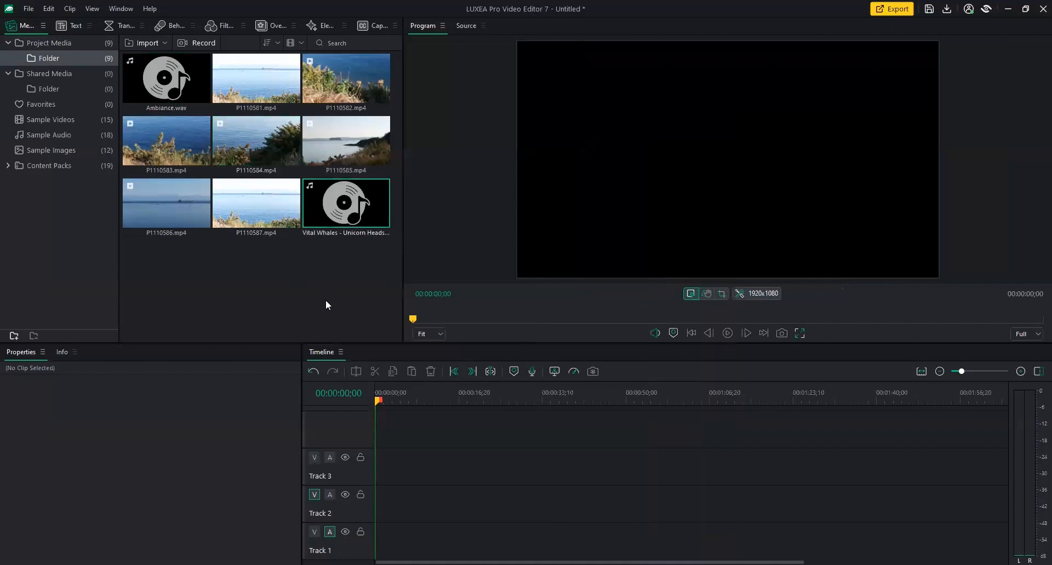
# Preview P1110581.mp4 in the source viewer, playing and pausing it.
pyautogui.click(264, 88)
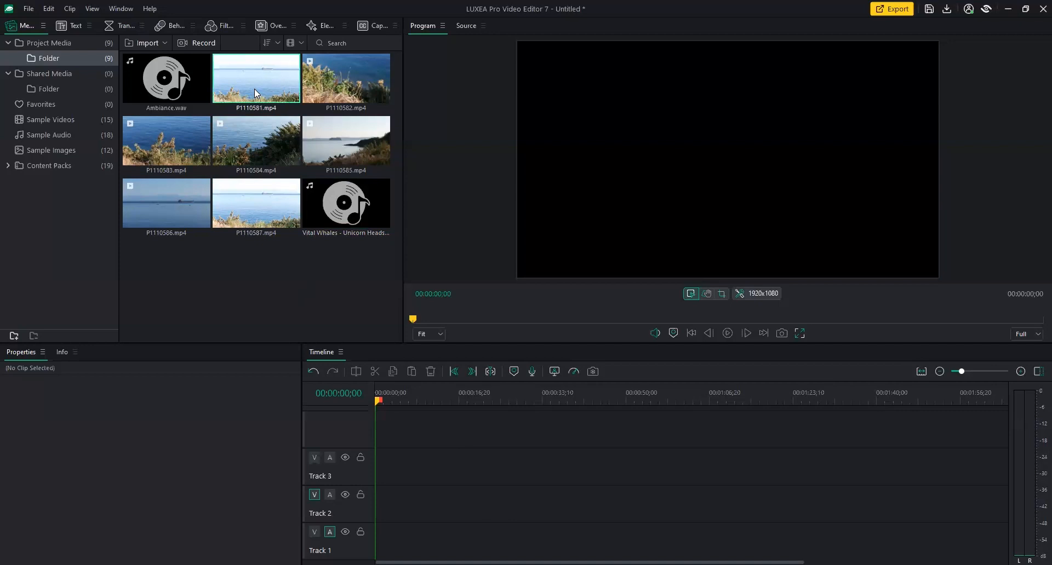
pyautogui.doubleClick(254, 89)
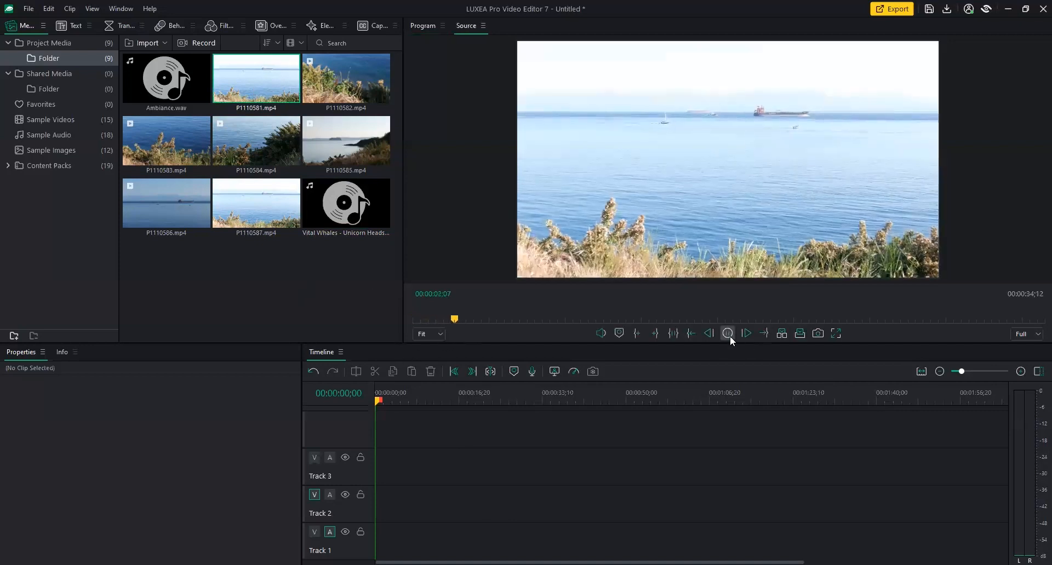
pyautogui.click(729, 335)
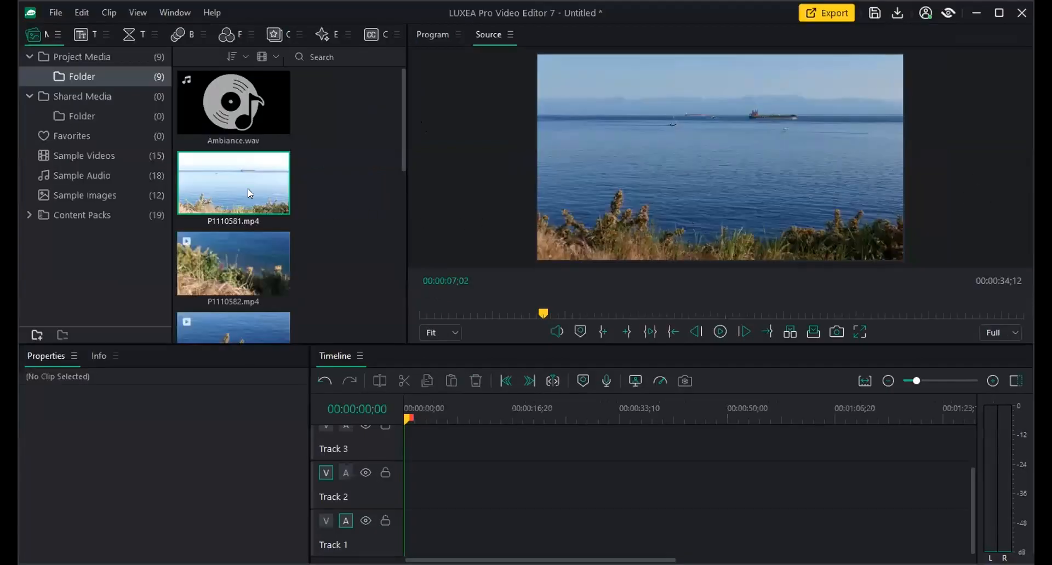
pyautogui.press('space')
pyautogui.click(721, 339)
# Preview P1110583.mp4 and P1110585.mp4 in the source viewer.
pyautogui.moveTo(401, 146)
pyautogui.mouseDown()
pyautogui.moveTo(404, 195)
pyautogui.moveTo(397, 140)
pyautogui.mouseUp()
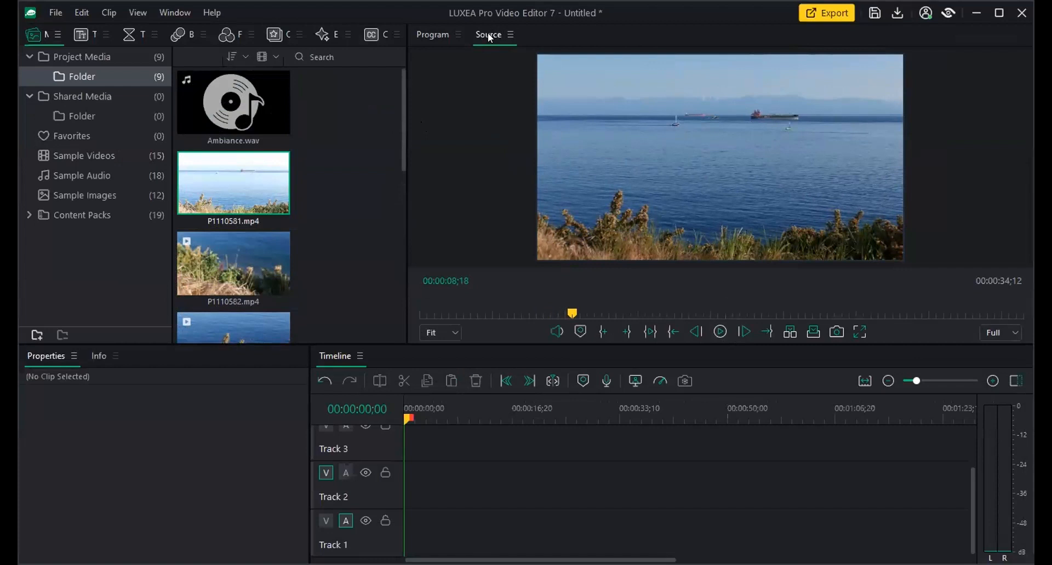
pyautogui.scroll(-3, 392, 165)
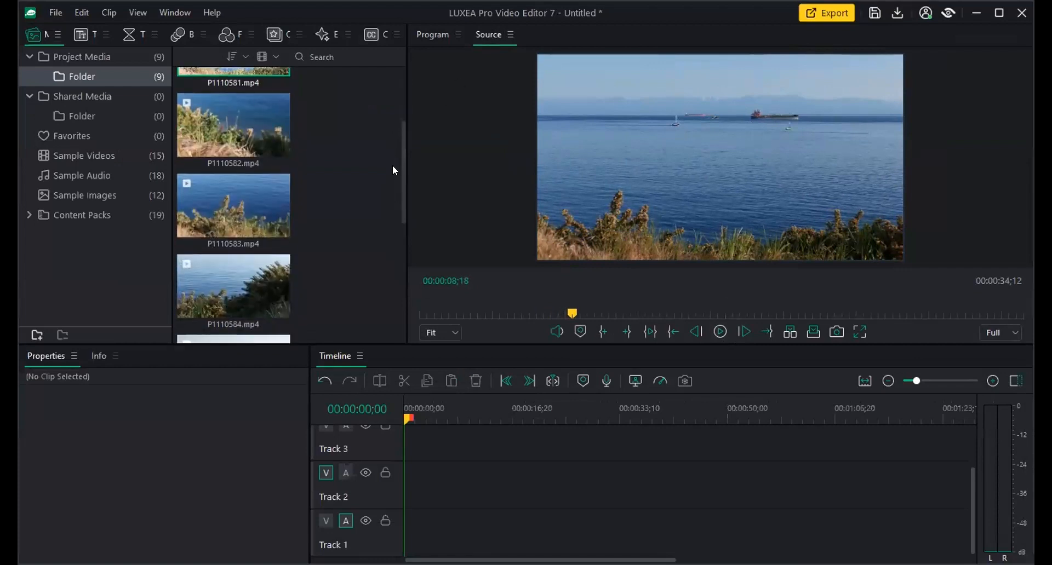
pyautogui.scroll(-2, 392, 166)
pyautogui.click(260, 173)
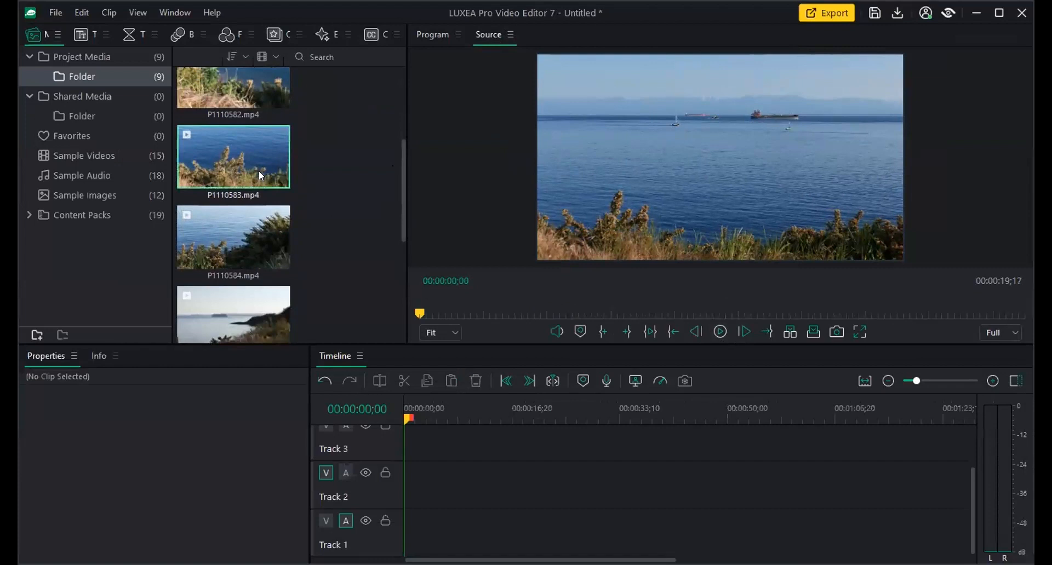
pyautogui.press('space')
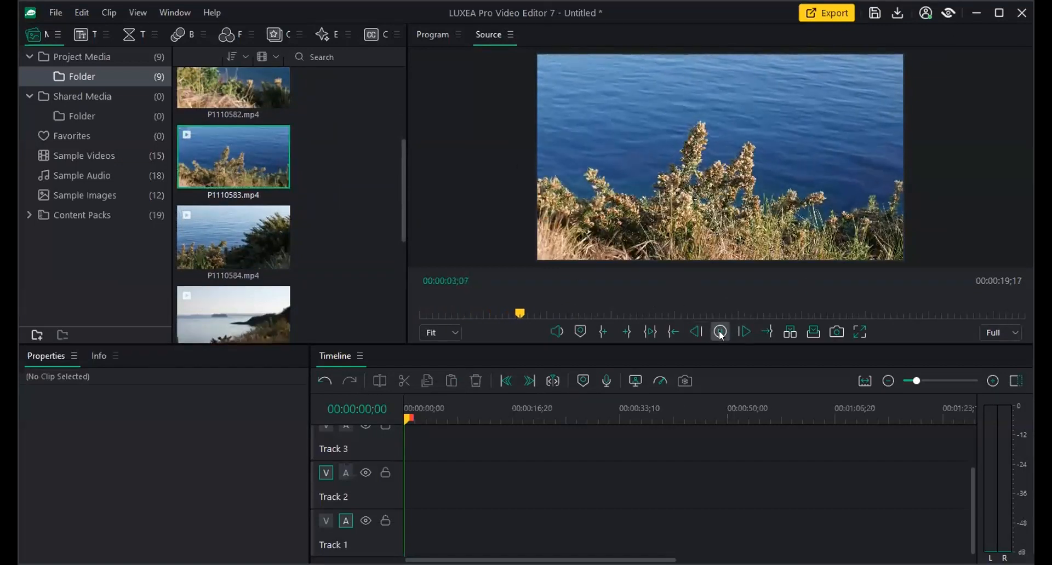
pyautogui.scroll(-2, 401, 189)
pyautogui.click(254, 208)
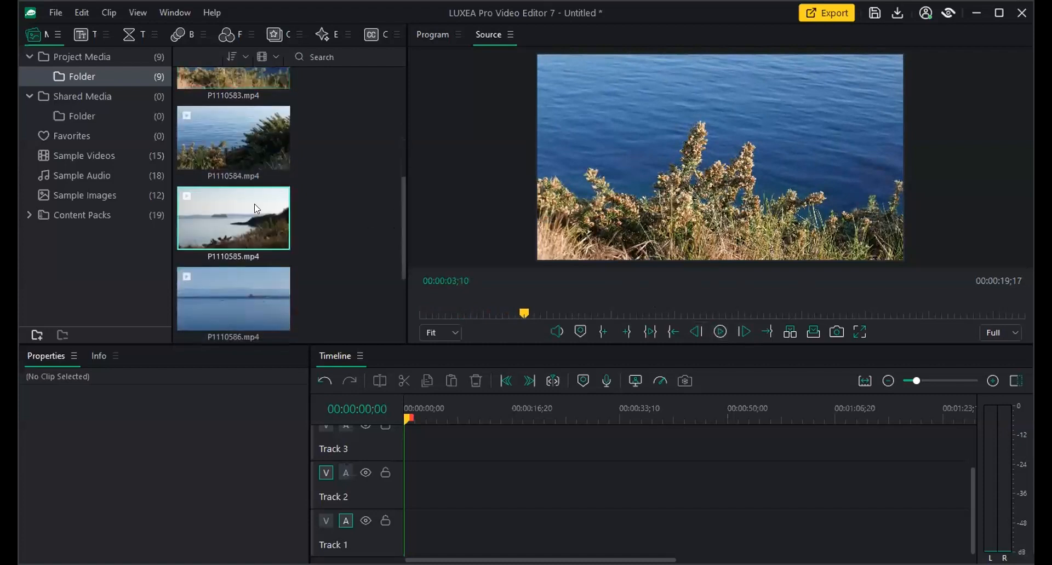
pyautogui.press('space')
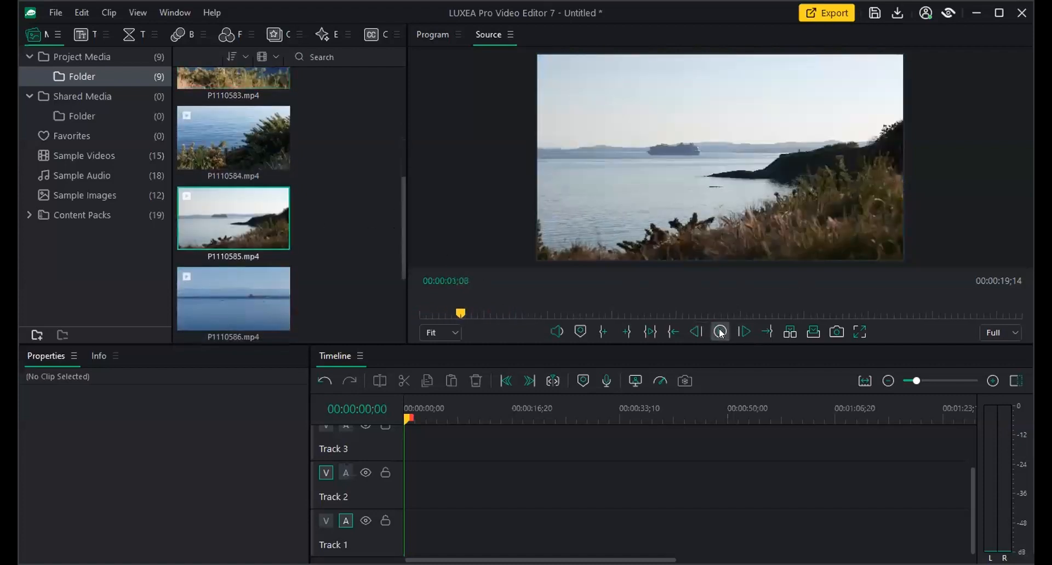
# Reopen P1110581.mp4, scrub it to about 24 seconds, and maximize the editor window.
pyautogui.click(430, 35)
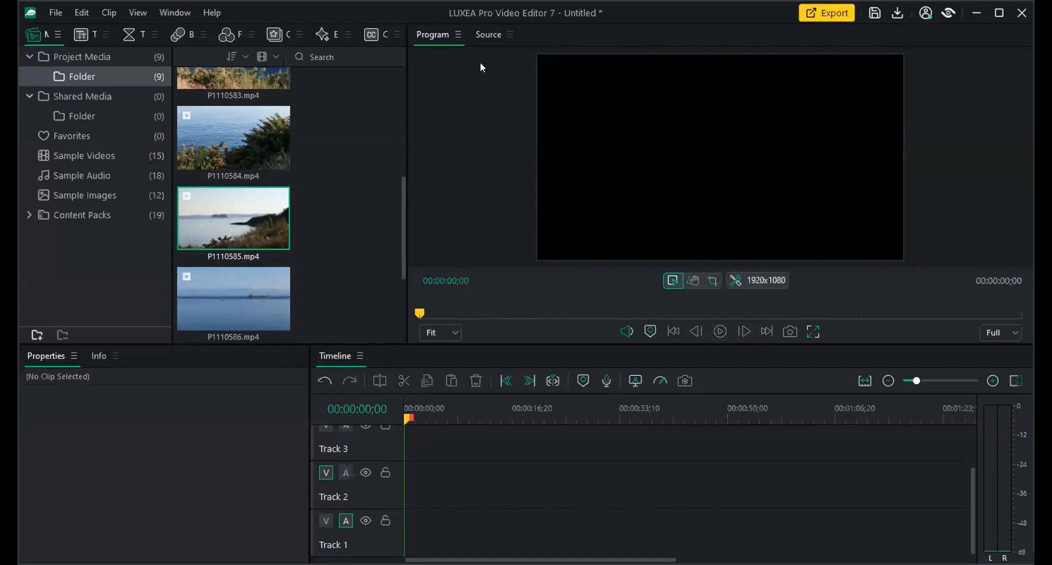
pyautogui.moveTo(403, 191); pyautogui.dragTo(408, 68)
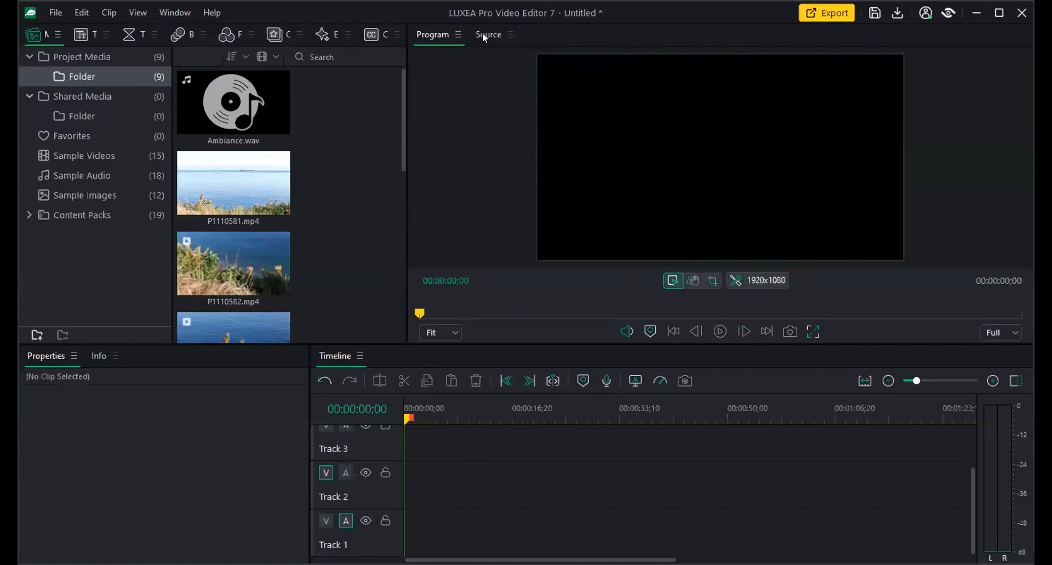
pyautogui.doubleClick(251, 185)
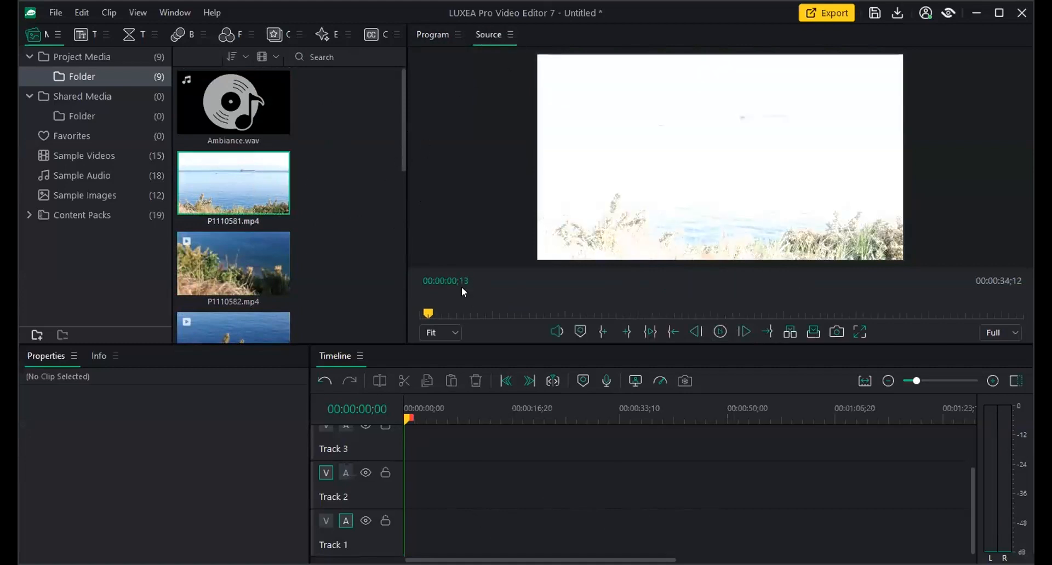
pyautogui.click(719, 332)
pyautogui.moveTo(446, 313); pyautogui.dragTo(652, 312)
pyautogui.moveTo(572, 314); pyautogui.dragTo(622, 313)
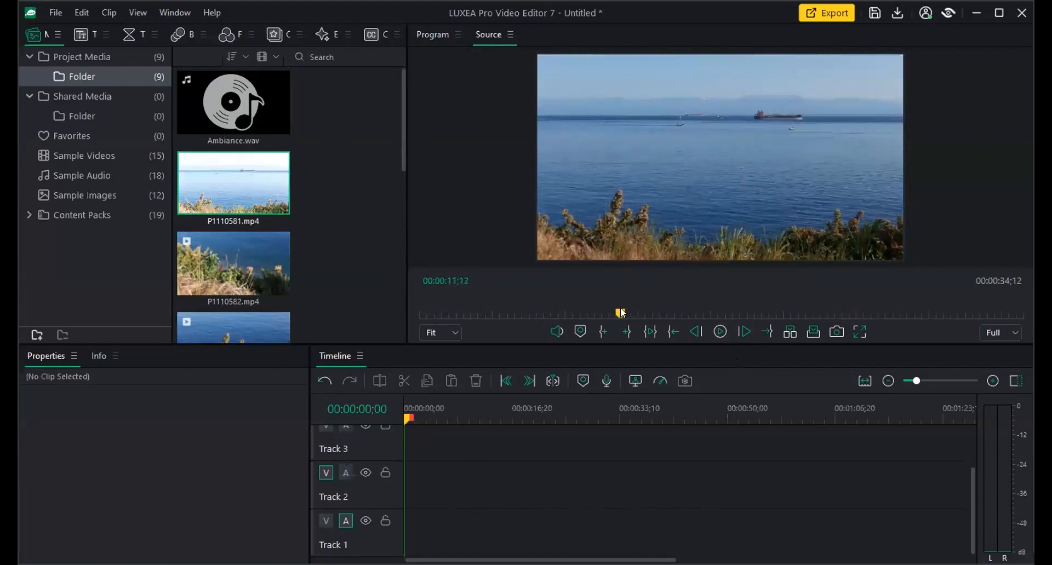
pyautogui.click(996, 18)
pyautogui.moveTo(531, 320)
pyautogui.mouseDown()
pyautogui.moveTo(410, 324)
pyautogui.moveTo(519, 324)
pyautogui.mouseUp()
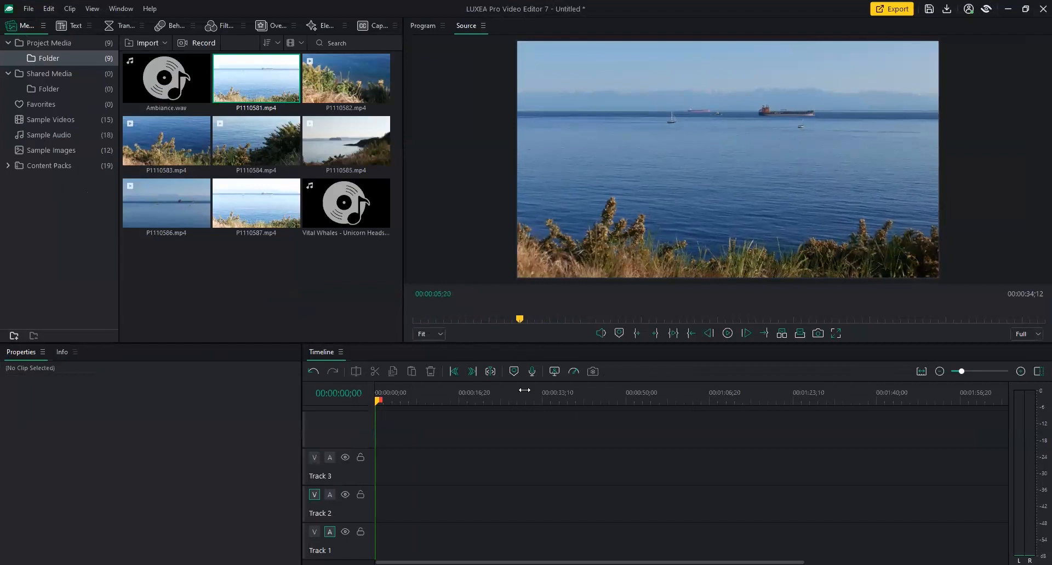
# Mark an in point, scrub to about 23;12 and mark the out point for a 17;16 range.
pyautogui.click(640, 336)
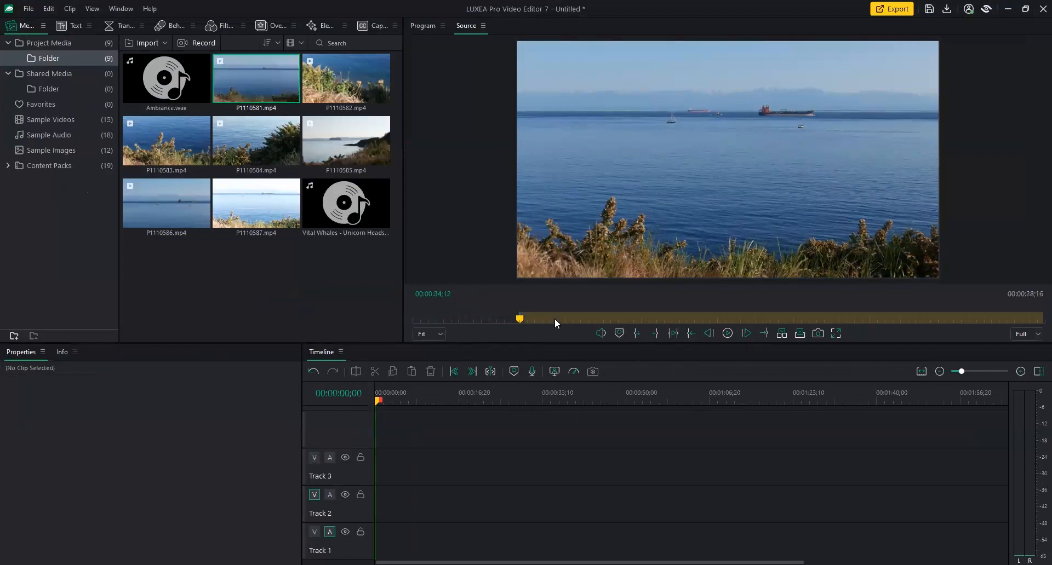
pyautogui.click(526, 318)
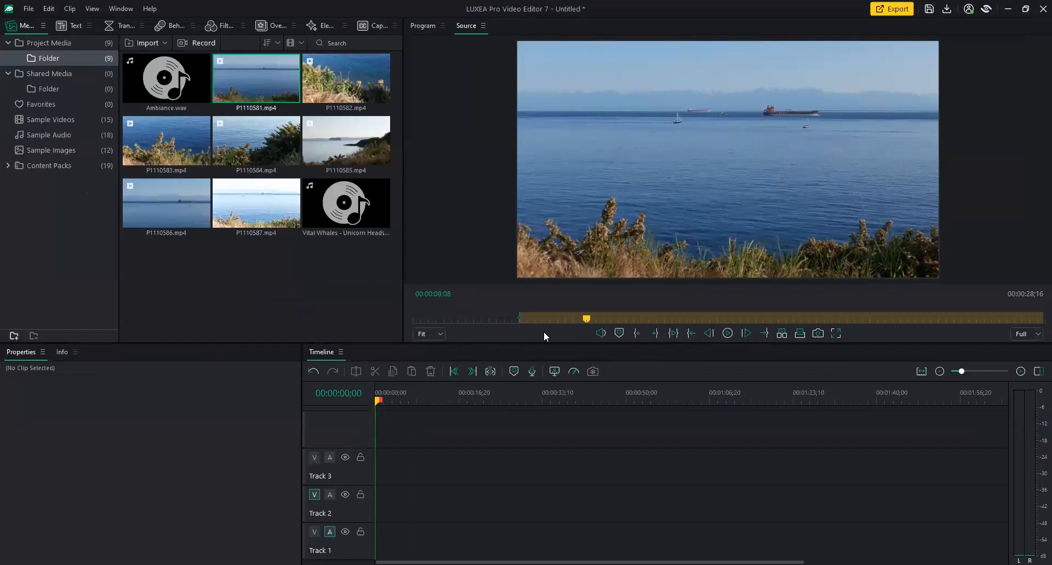
pyautogui.moveTo(555, 336); pyautogui.dragTo(841, 320)
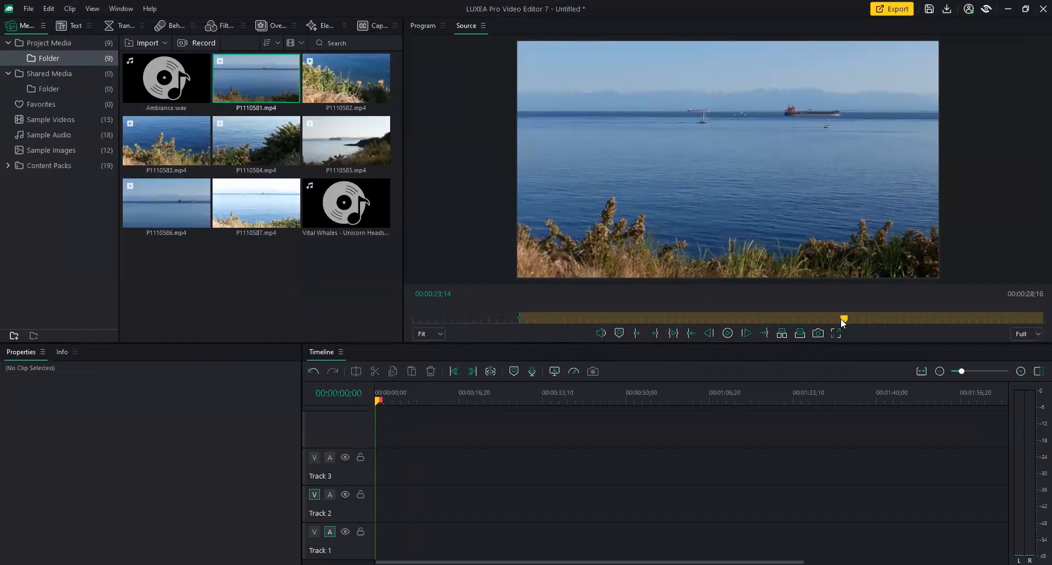
pyautogui.press('o')
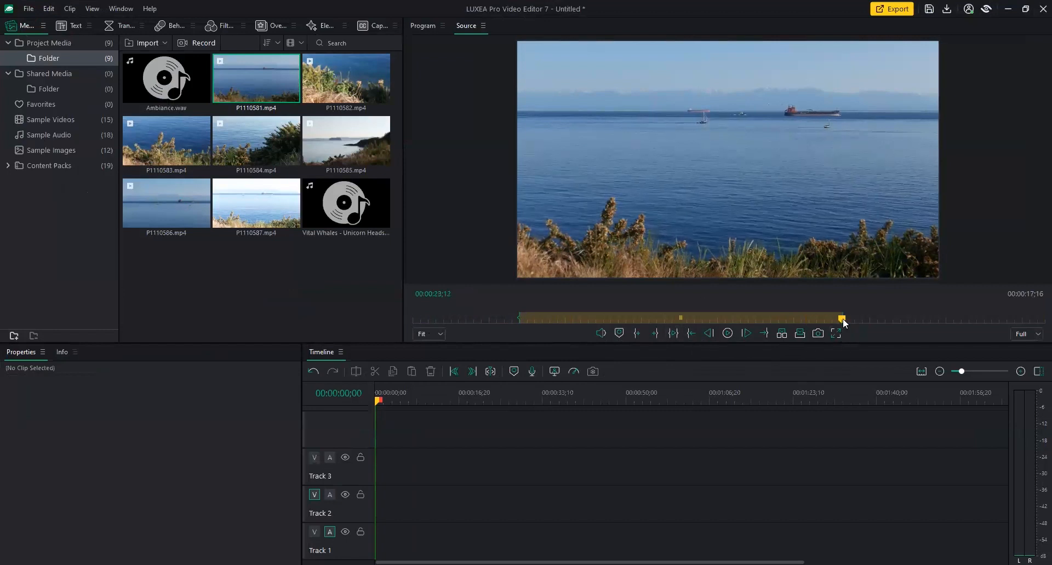
pyautogui.moveTo(842, 321); pyautogui.dragTo(614, 329)
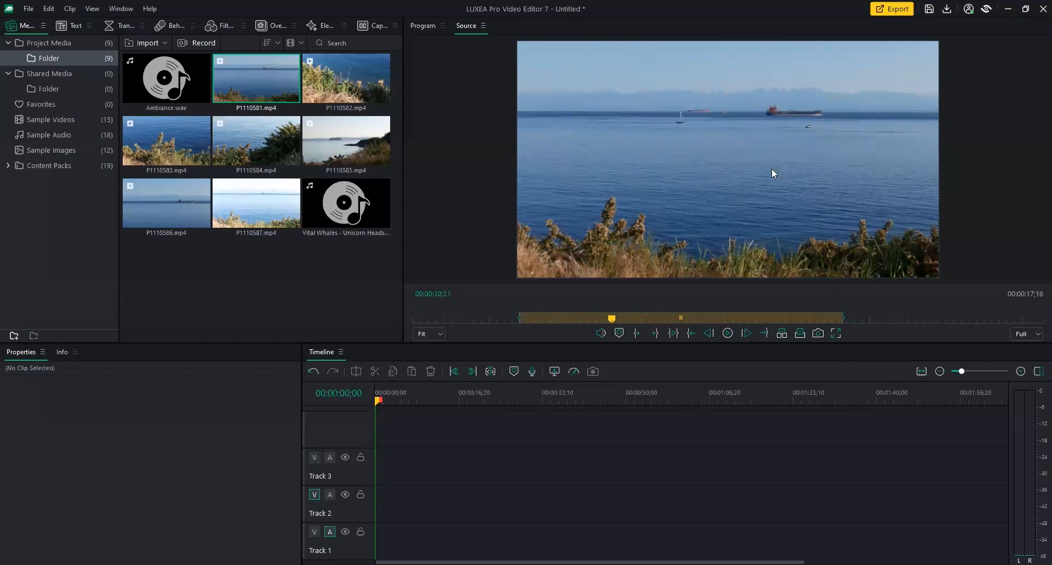
# Overwrite the marked range onto the timeline, accept matching project settings, then delete the clip.
pyautogui.click(799, 334)
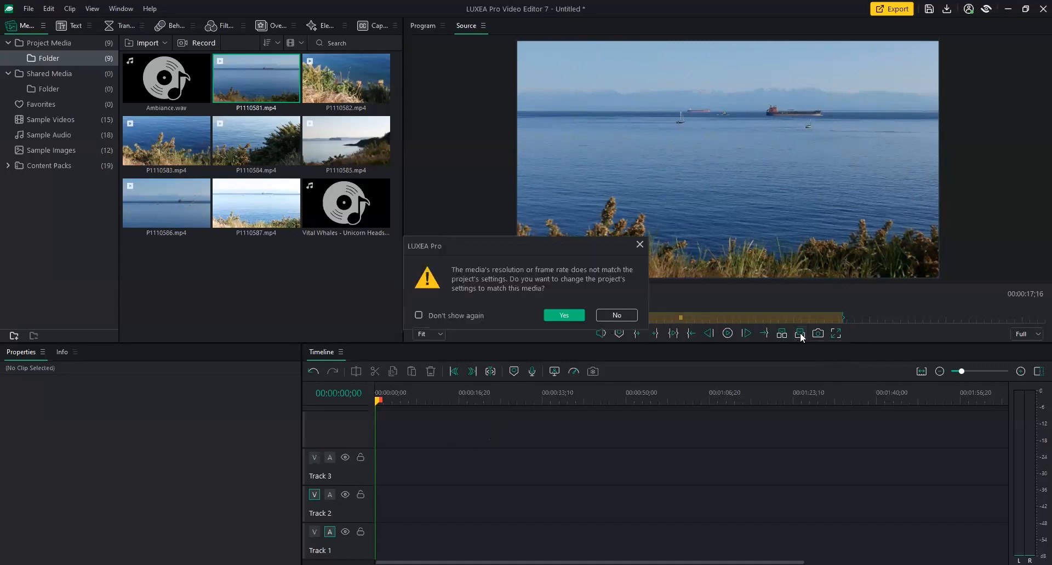
pyautogui.click(555, 313)
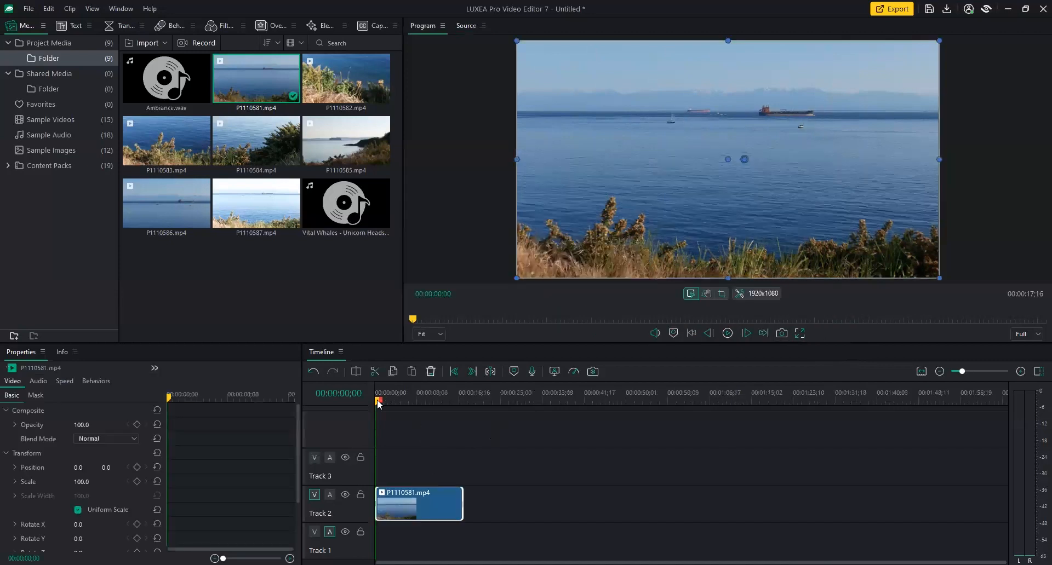
pyautogui.moveTo(399, 405); pyautogui.dragTo(364, 409)
pyautogui.click(431, 372)
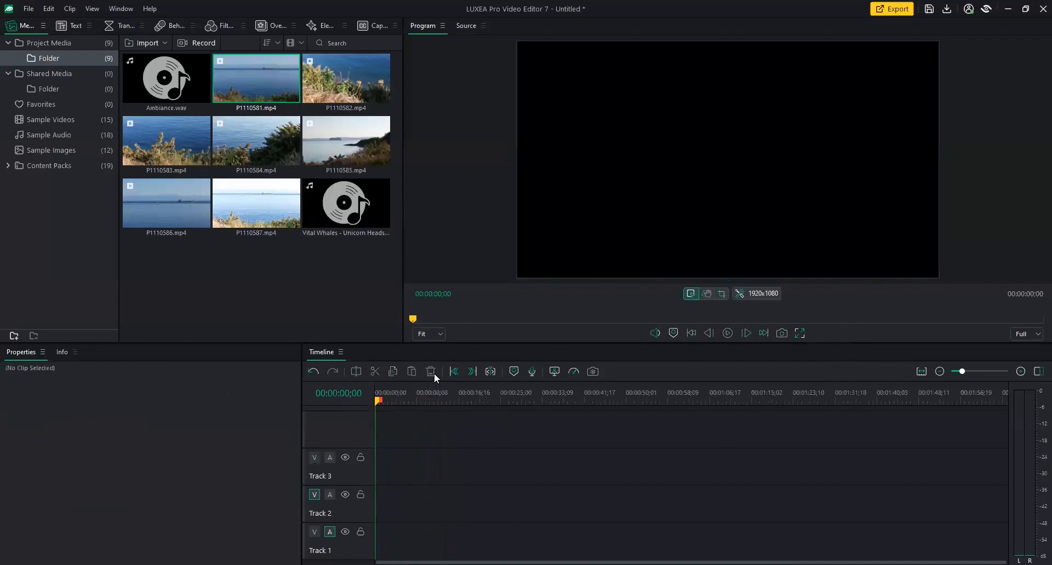
# Reopen P1110581.mp4 and overwrite its marked range onto Track 2 again.
pyautogui.doubleClick(269, 81)
pyautogui.click(726, 336)
pyautogui.click(799, 334)
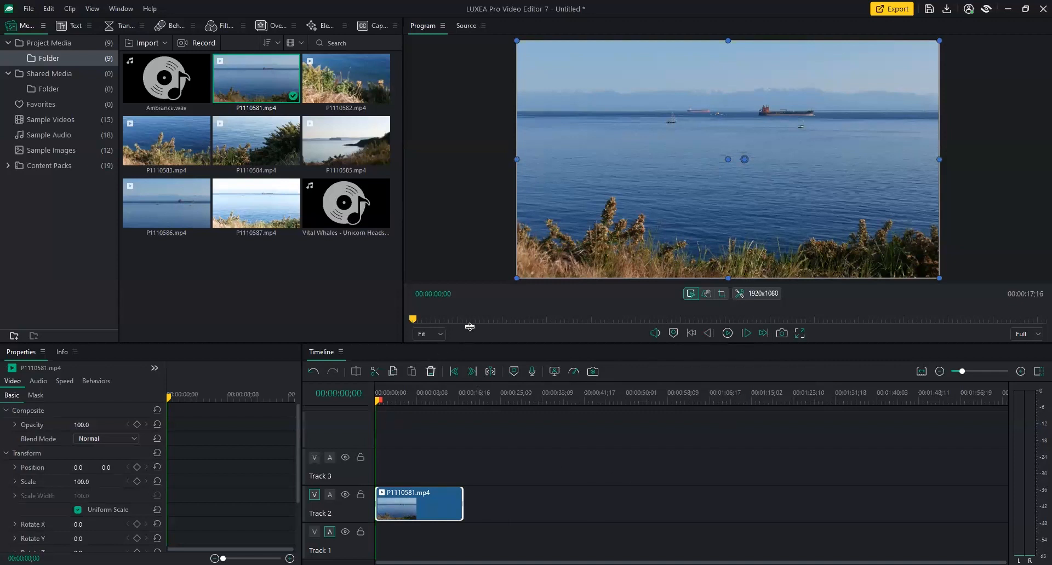
# Enlarge the timeline area and set the playhead to 05;01.
pyautogui.moveTo(470, 317); pyautogui.dragTo(472, 304)
pyautogui.moveTo(378, 361); pyautogui.dragTo(395, 359)
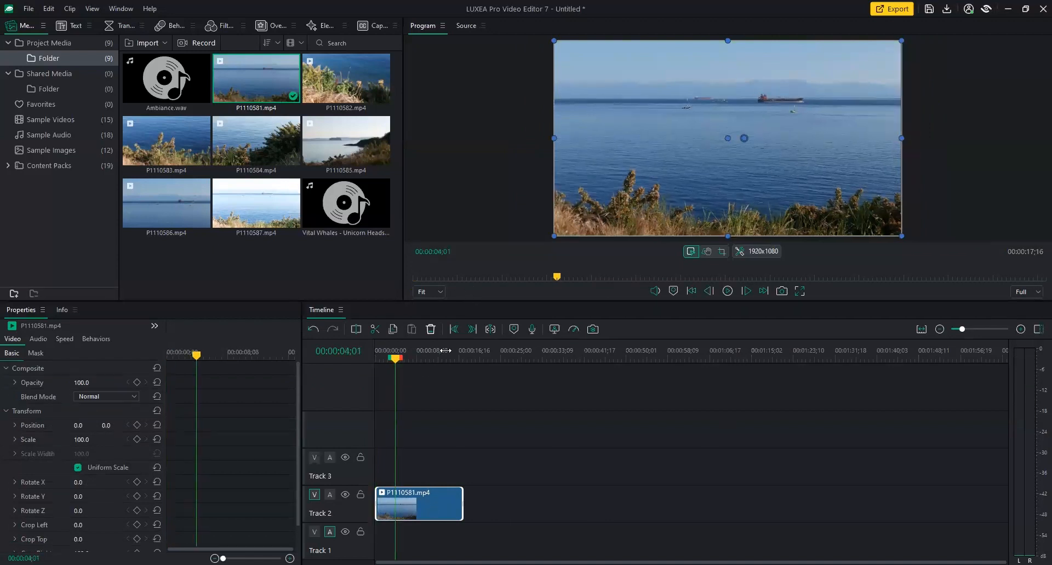
pyautogui.moveTo(395, 359); pyautogui.dragTo(502, 358)
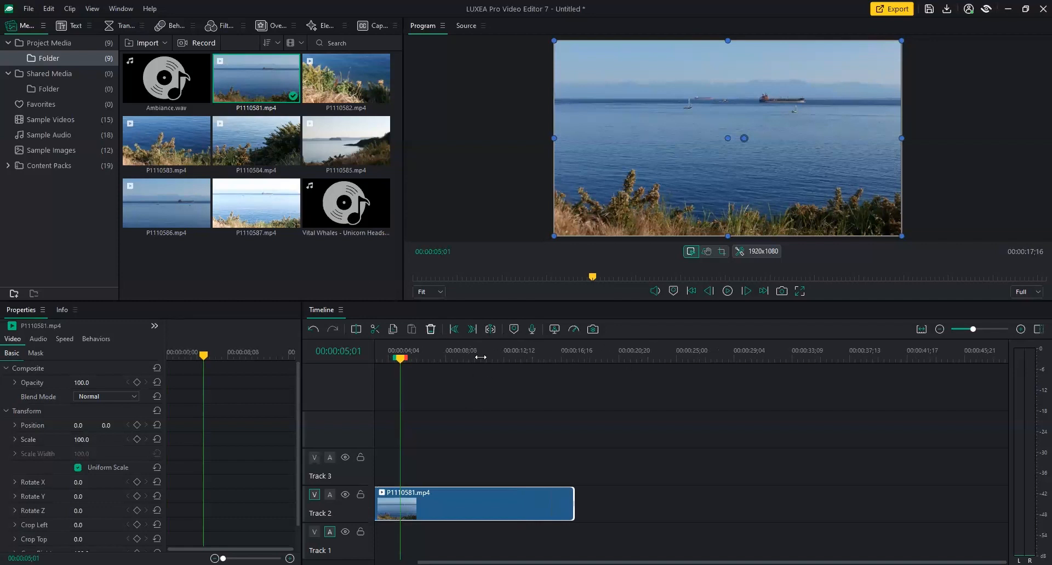
# Zoom the timeline in and move the clip up onto a new Track 4.
pyautogui.moveTo(485, 353)
pyautogui.mouseDown()
pyautogui.moveTo(718, 360)
pyautogui.moveTo(481, 356)
pyautogui.mouseUp()
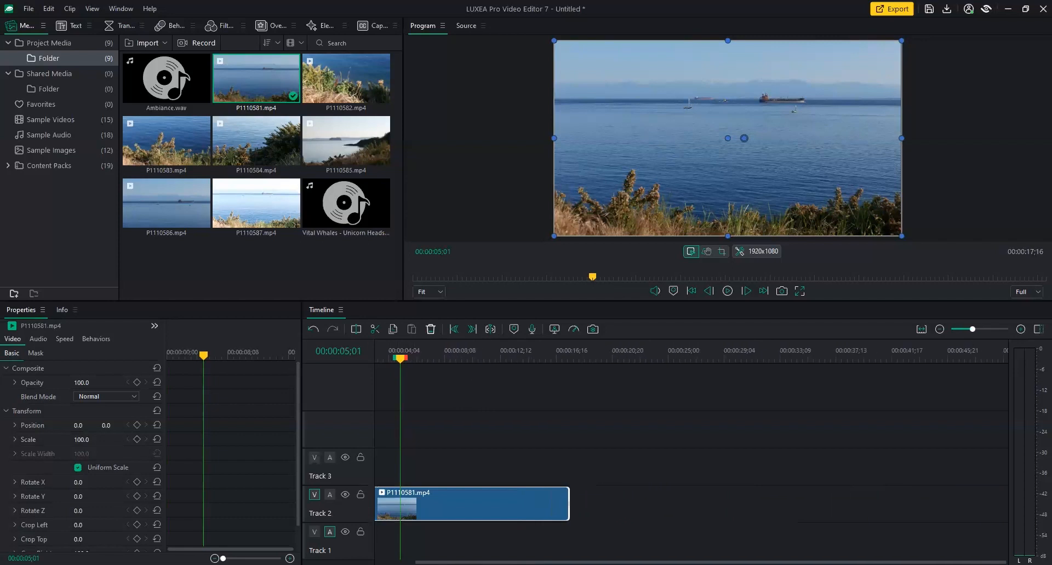
pyautogui.moveTo(700, 562); pyautogui.dragTo(660, 562)
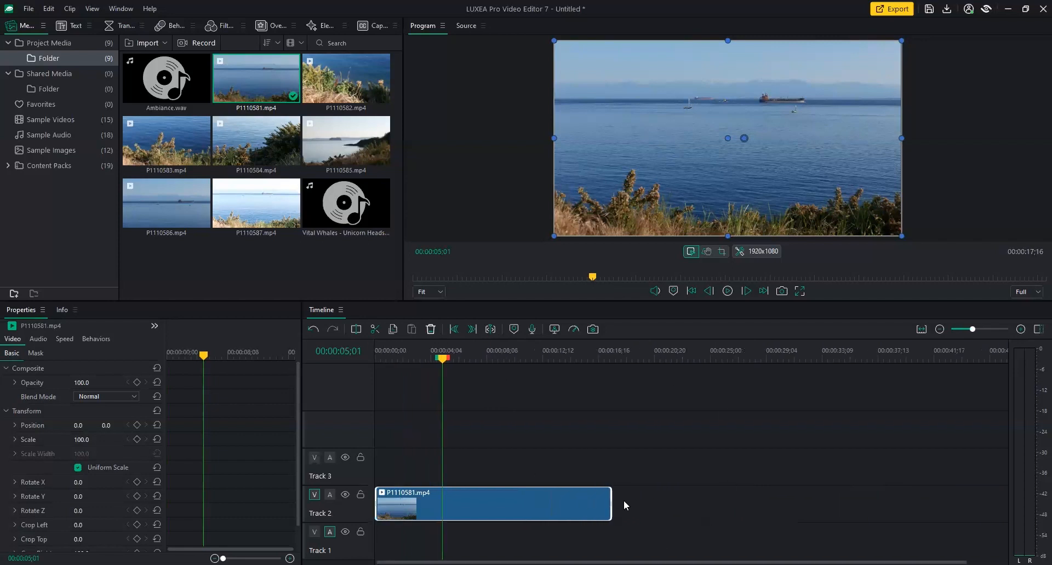
pyautogui.moveTo(459, 515); pyautogui.dragTo(469, 412)
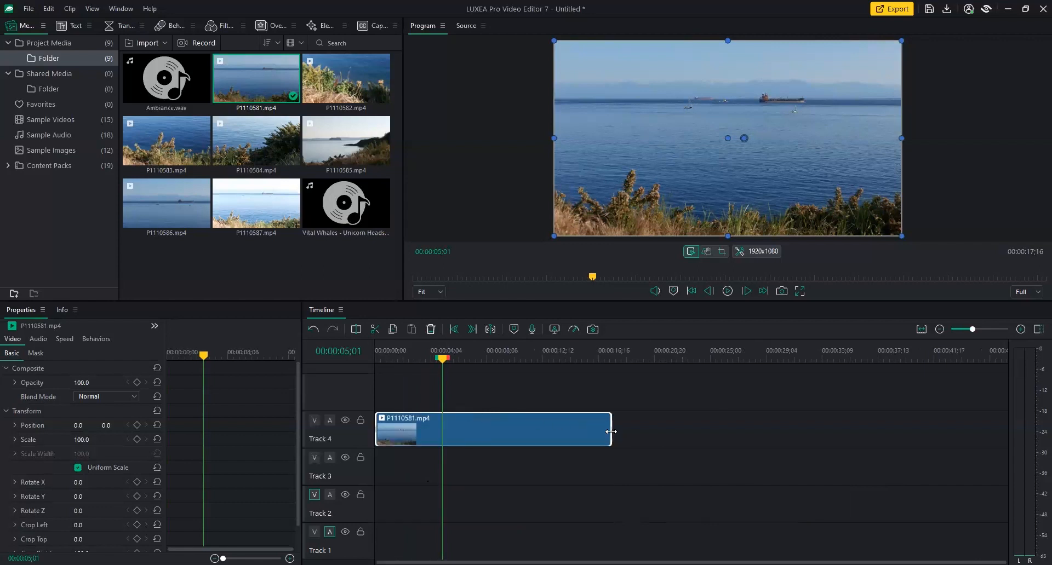
# Extend the Track 4 clip to 28;16, then zoom the timeline out to view it whole.
pyautogui.hotkey('ctrl', 'z')
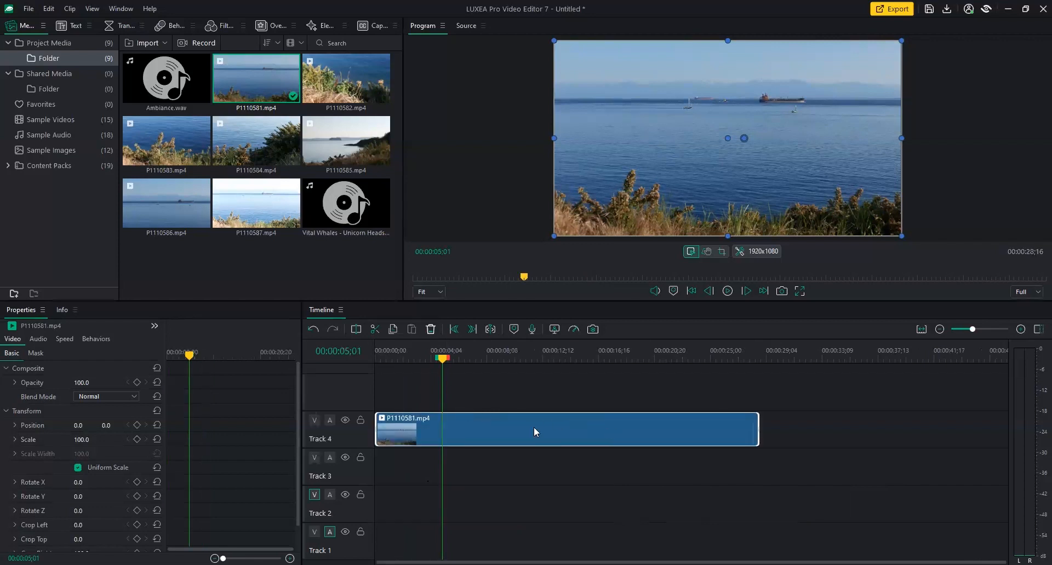
pyautogui.scroll(2, 539, 462)
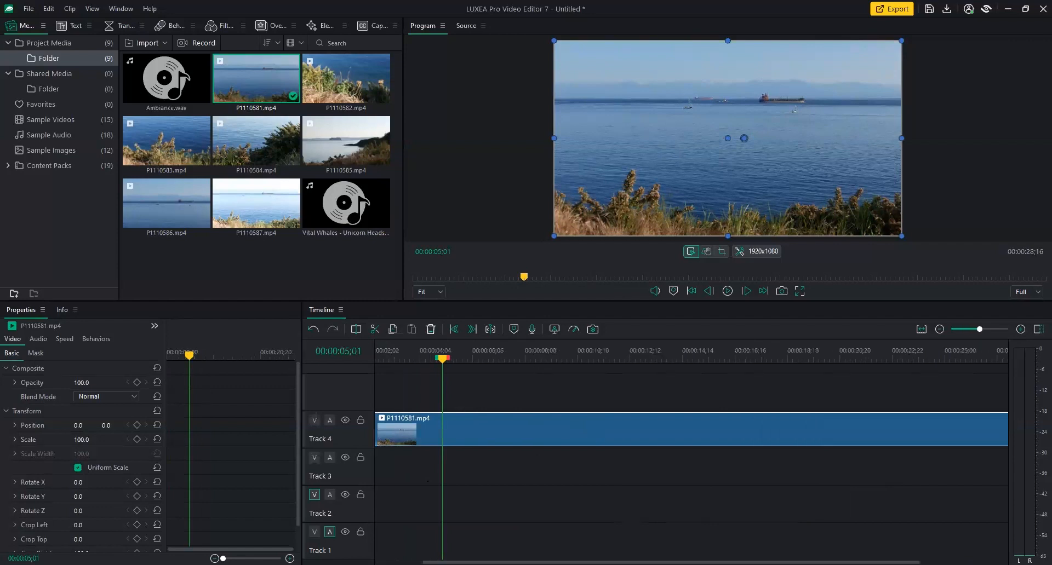
pyautogui.hscroll(-2, 606, 361)
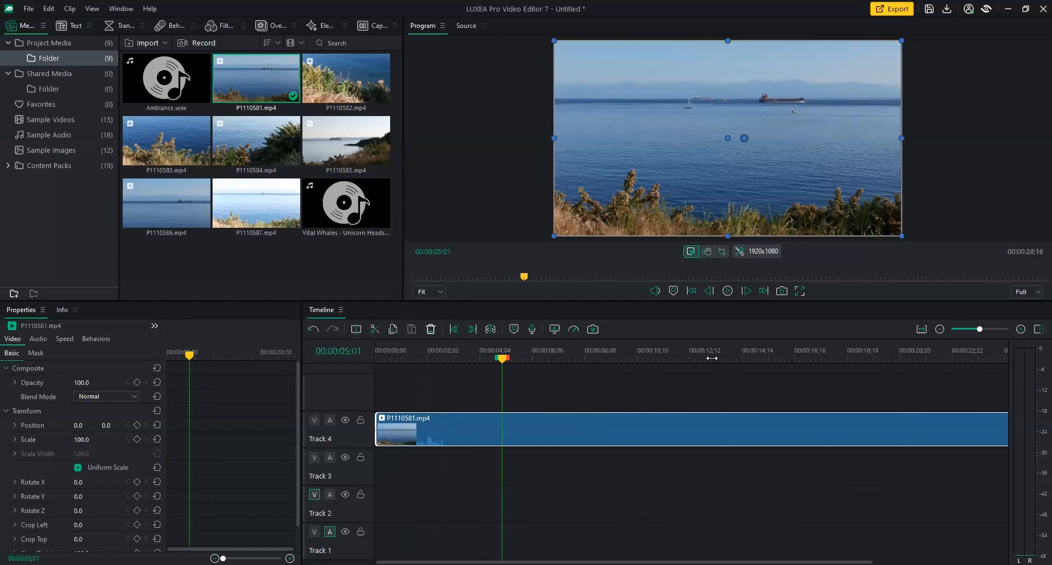
pyautogui.moveTo(737, 352); pyautogui.dragTo(547, 364)
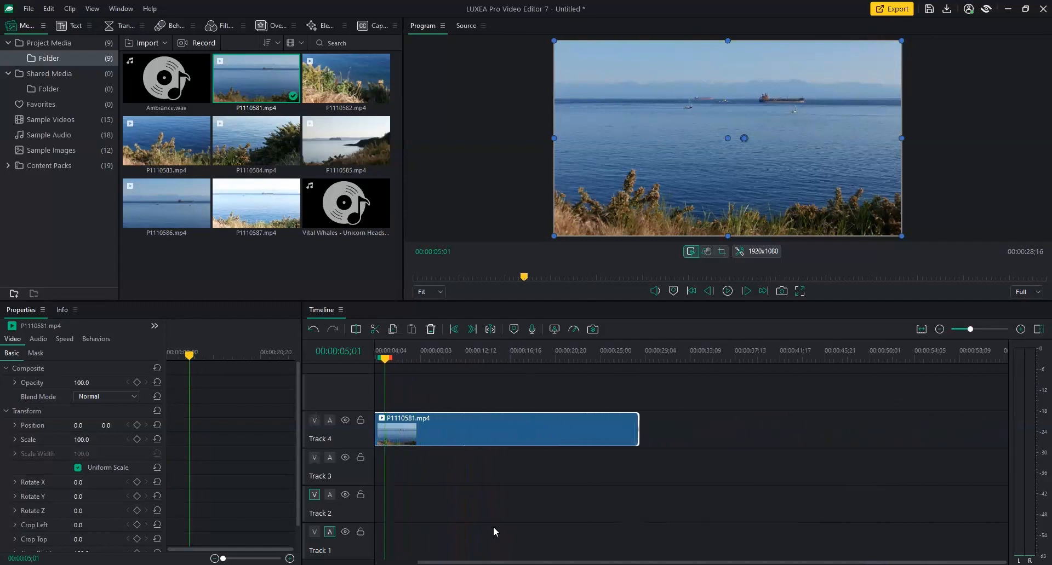
pyautogui.moveTo(537, 563); pyautogui.dragTo(493, 563)
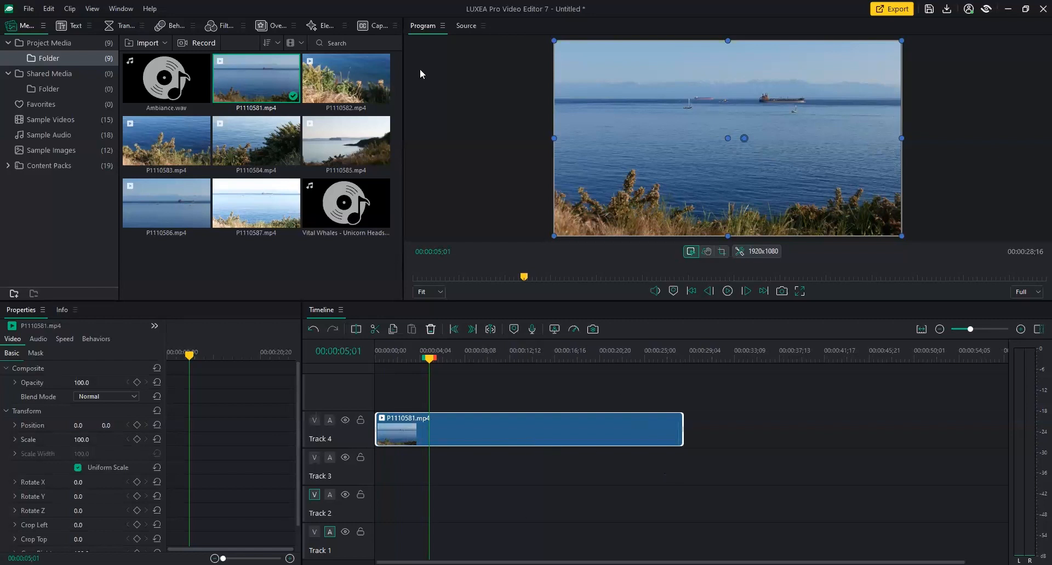
# Re-mark P1110581.mp4 to a 04;07 range, rewind the timeline playhead, and delete the Track 4 clip.
pyautogui.doubleClick(267, 92)
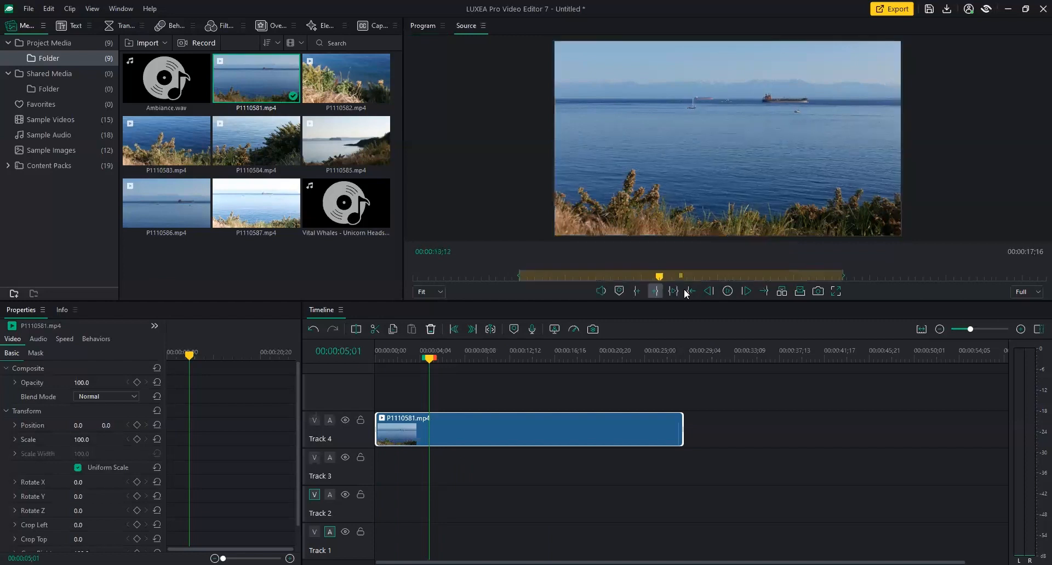
pyautogui.click(469, 277)
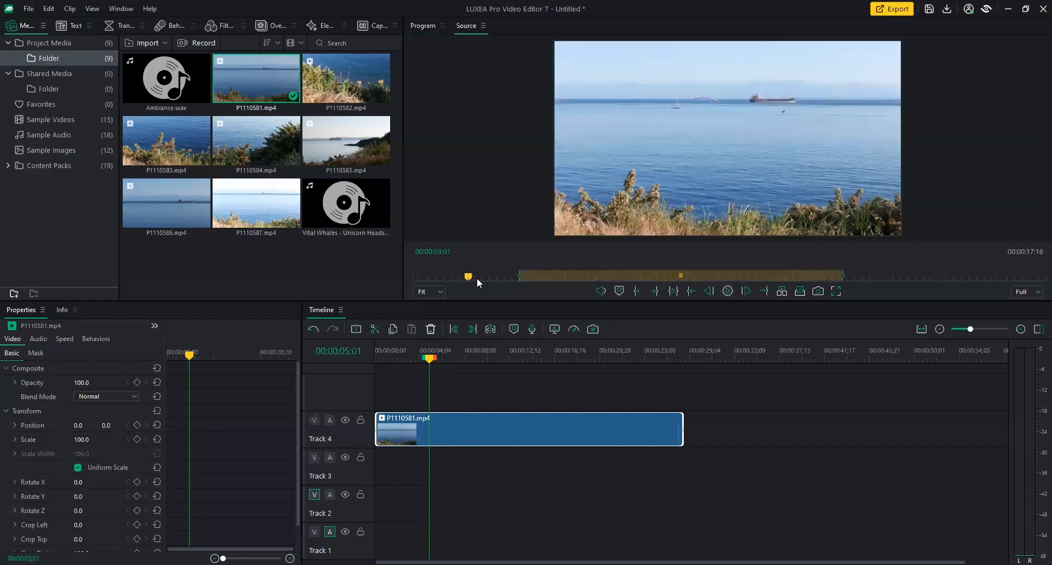
pyautogui.click(505, 276)
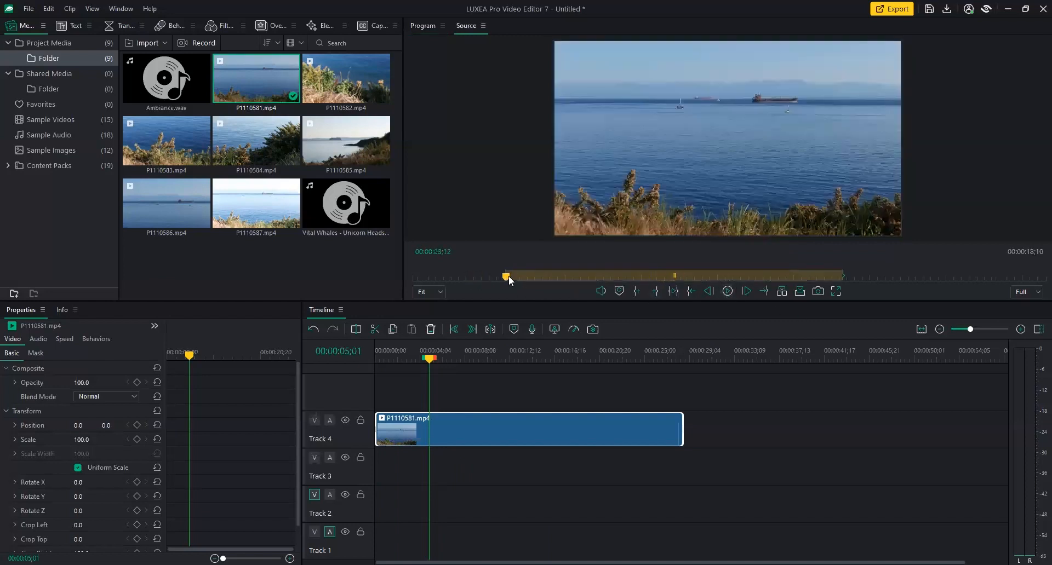
pyautogui.moveTo(508, 276); pyautogui.dragTo(586, 275)
pyautogui.press('o')
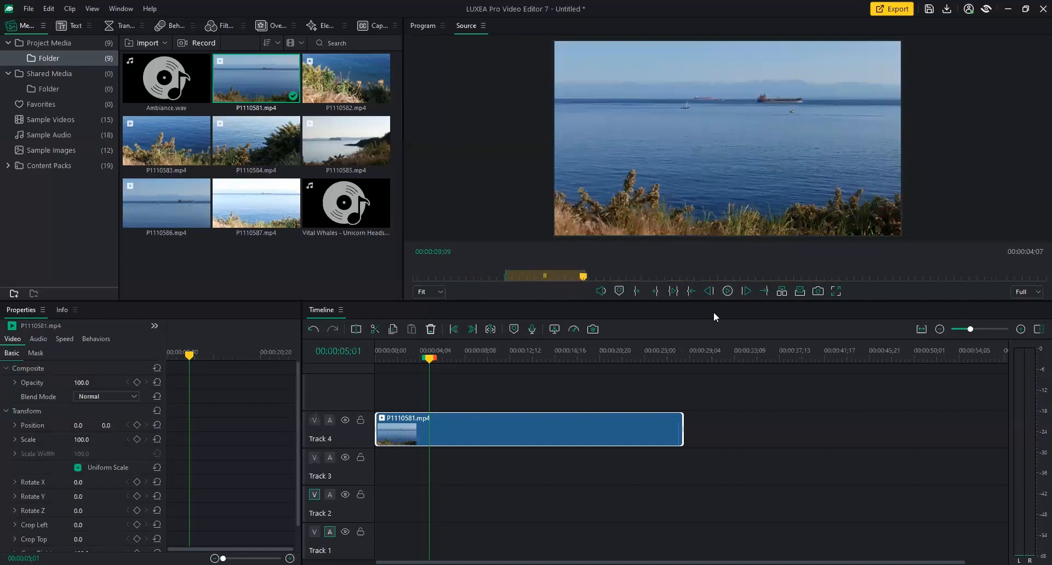
pyautogui.moveTo(430, 360); pyautogui.dragTo(375, 363)
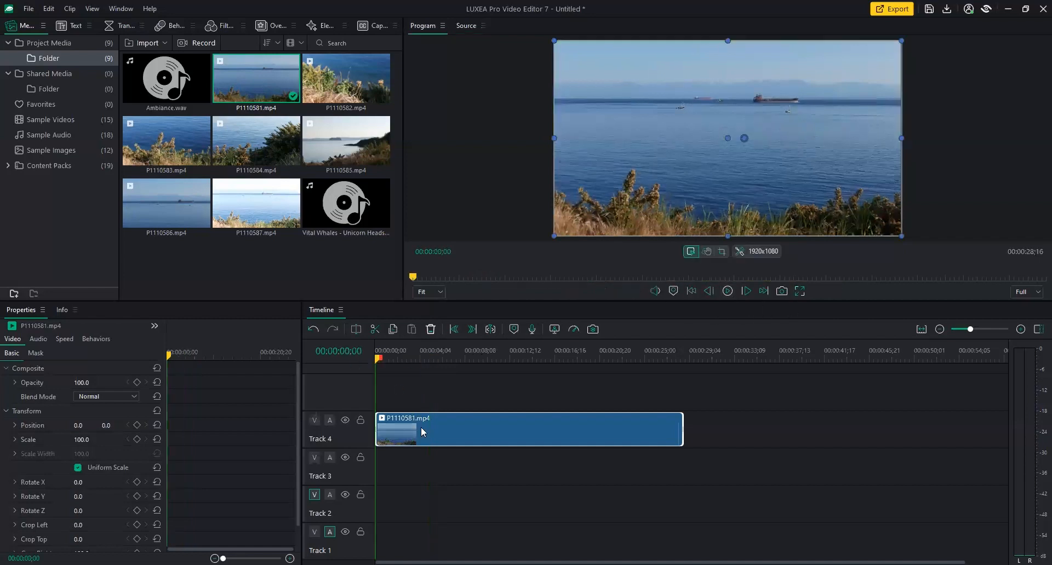
pyautogui.click(430, 329)
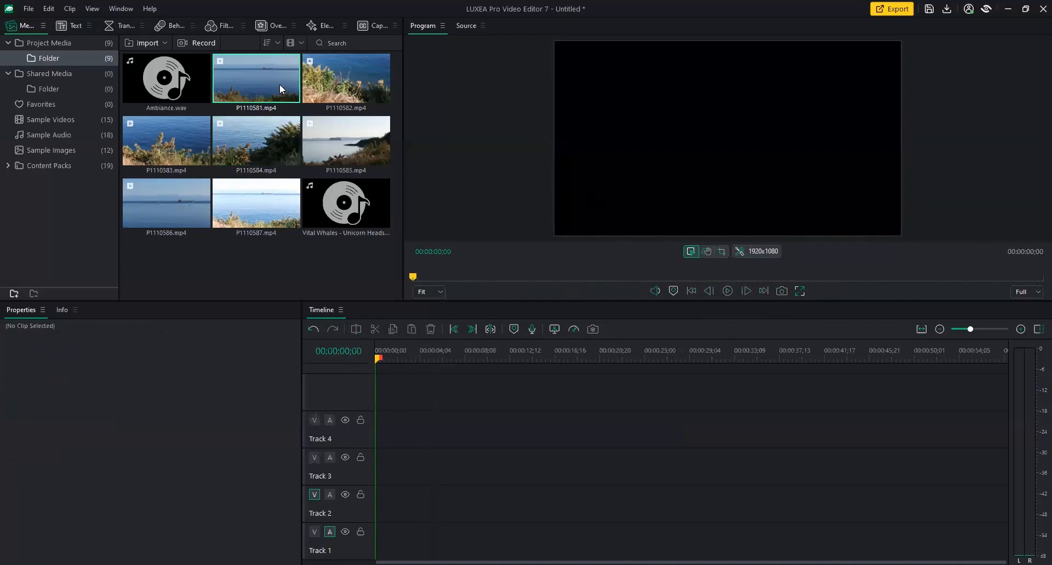
# Overwrite the 04;07 range onto Track 2, move it to Track 4, then reopen P1110581.mp4 paused at 12;07.
pyautogui.click(279, 84)
pyautogui.click(728, 291)
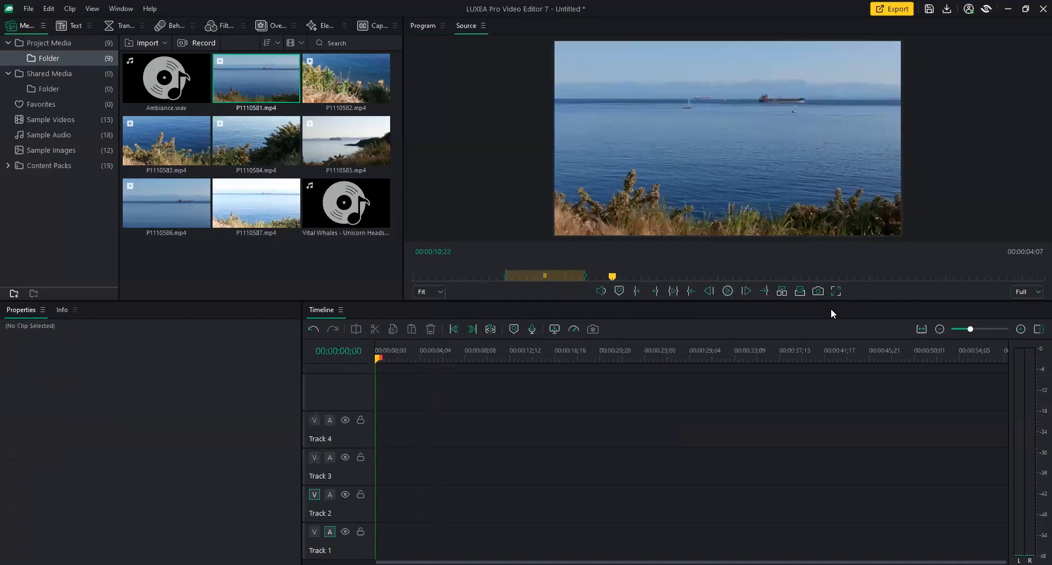
pyautogui.click(798, 294)
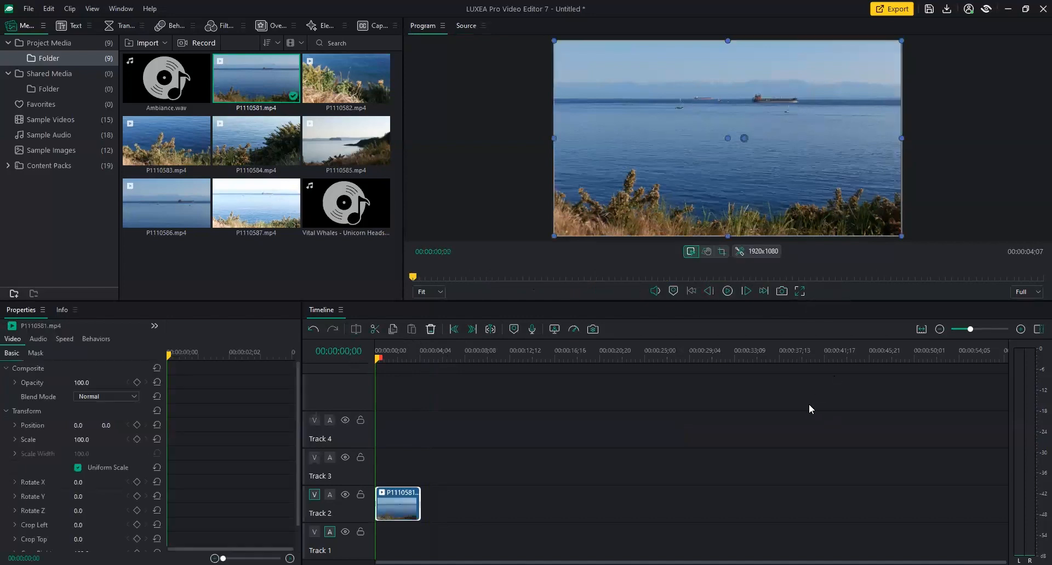
pyautogui.moveTo(411, 507); pyautogui.dragTo(402, 440)
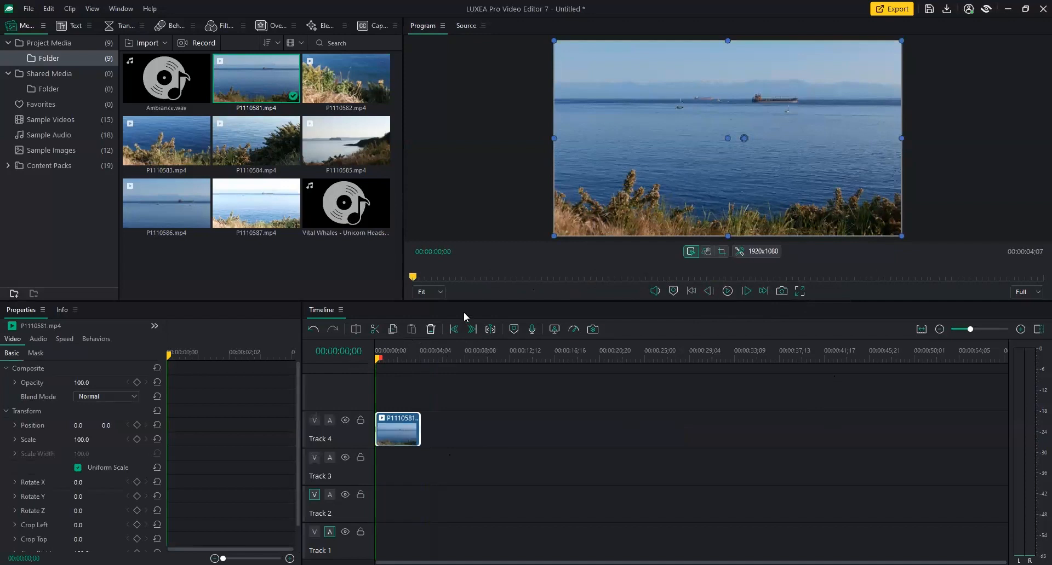
pyautogui.doubleClick(258, 71)
pyautogui.click(727, 293)
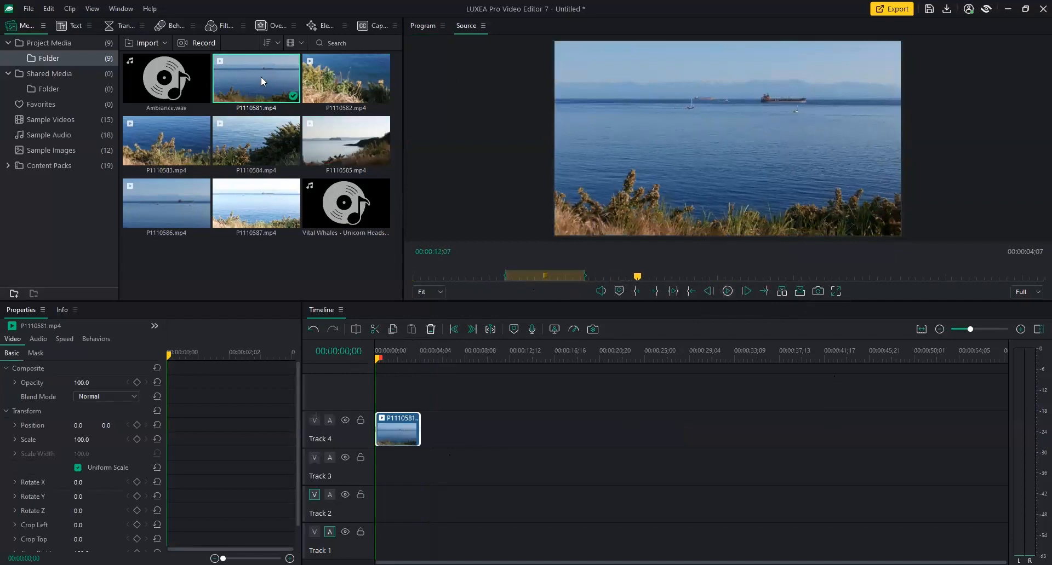
# Mark a source range in P1110581 starting at 13;20.
pyautogui.moveTo(638, 277); pyautogui.dragTo(765, 280)
pyautogui.press('i')
pyautogui.press('o')
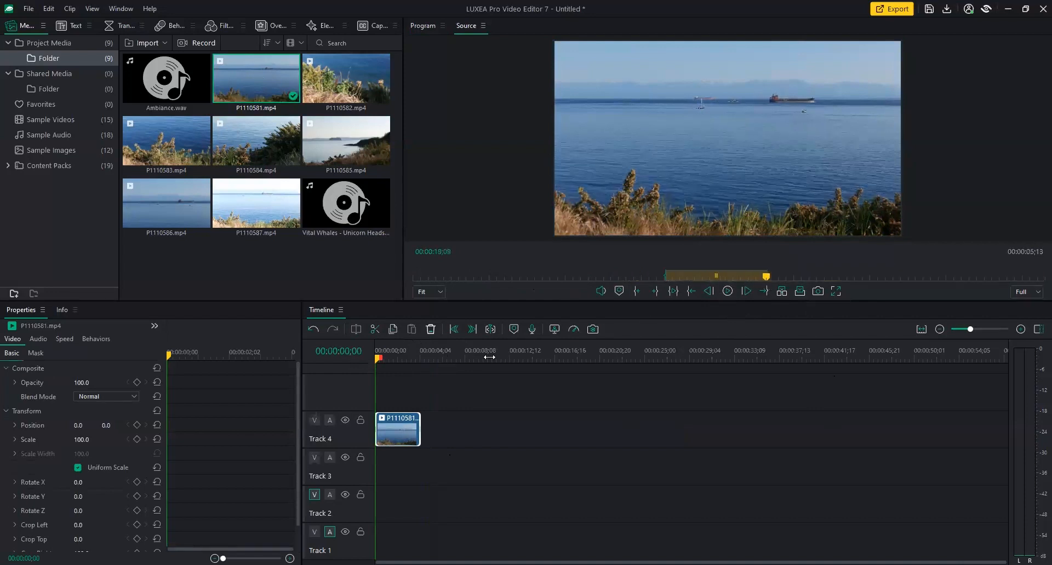
# Insert the marked P1110581 range after the first clip and move it onto Track 4.
pyautogui.moveTo(378, 359); pyautogui.dragTo(422, 364)
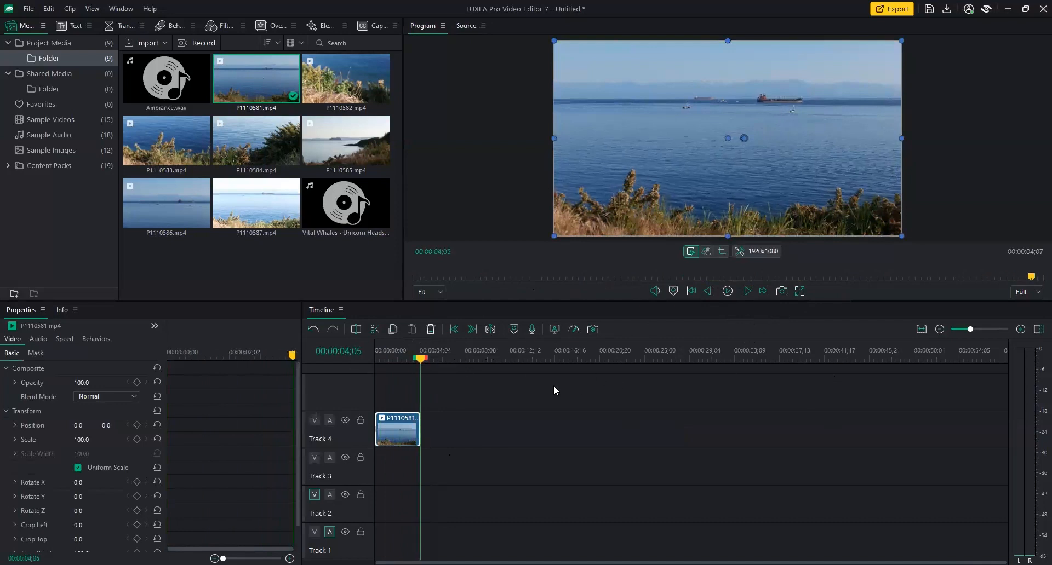
pyautogui.click(421, 359)
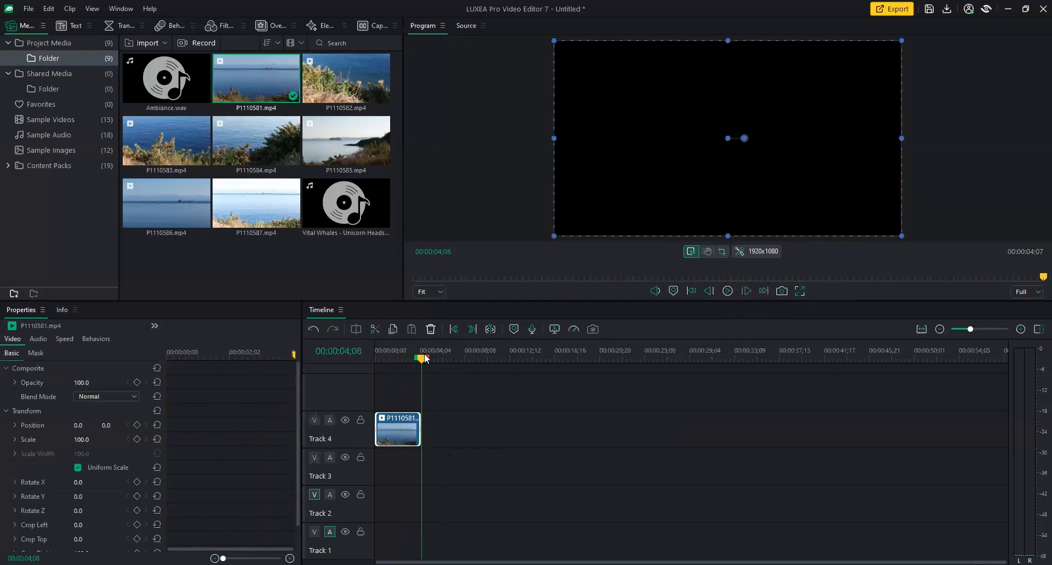
pyautogui.doubleClick(251, 92)
pyautogui.click(726, 293)
pyautogui.click(799, 291)
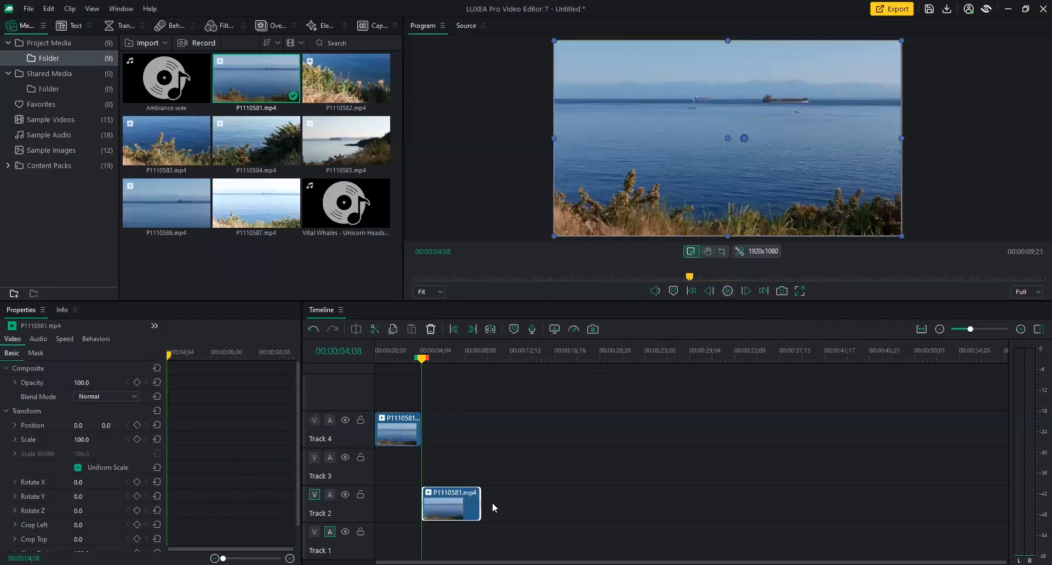
pyautogui.moveTo(421, 360); pyautogui.dragTo(356, 377)
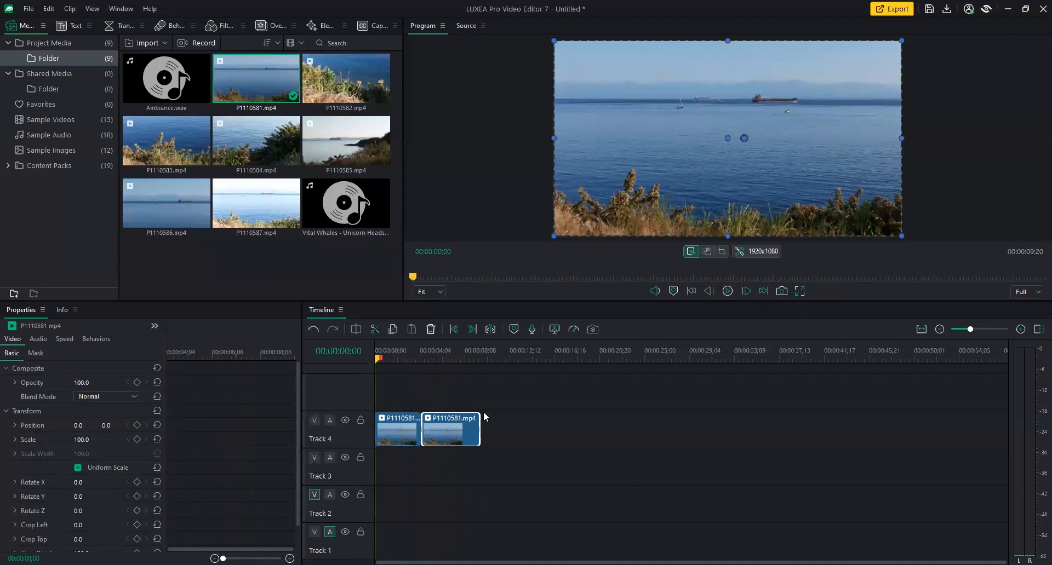
pyautogui.click(394, 459)
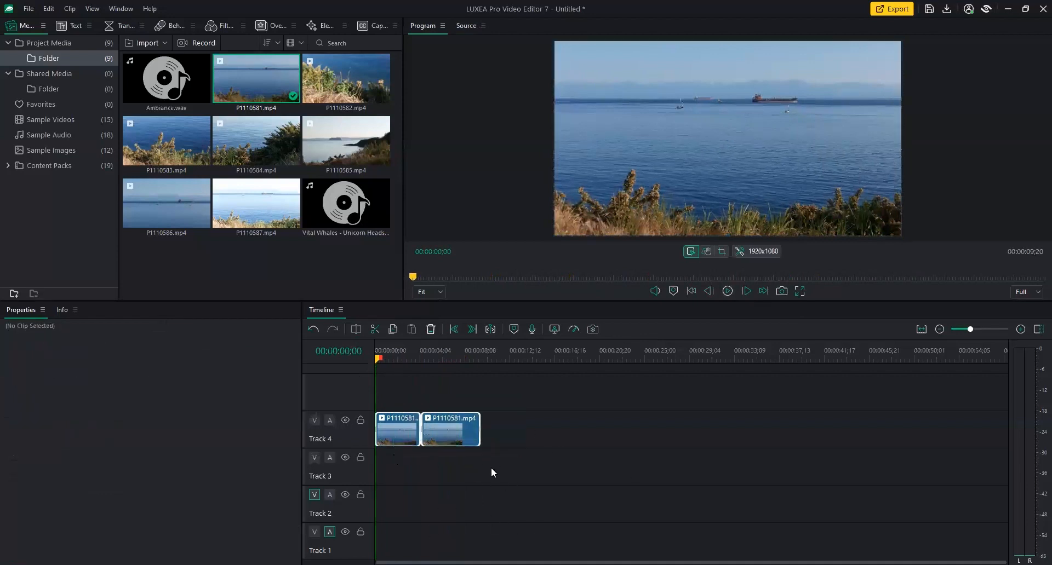
# Delete both clips and drop the full P1110581.mp4 at the start of Track 4.
pyautogui.click(432, 330)
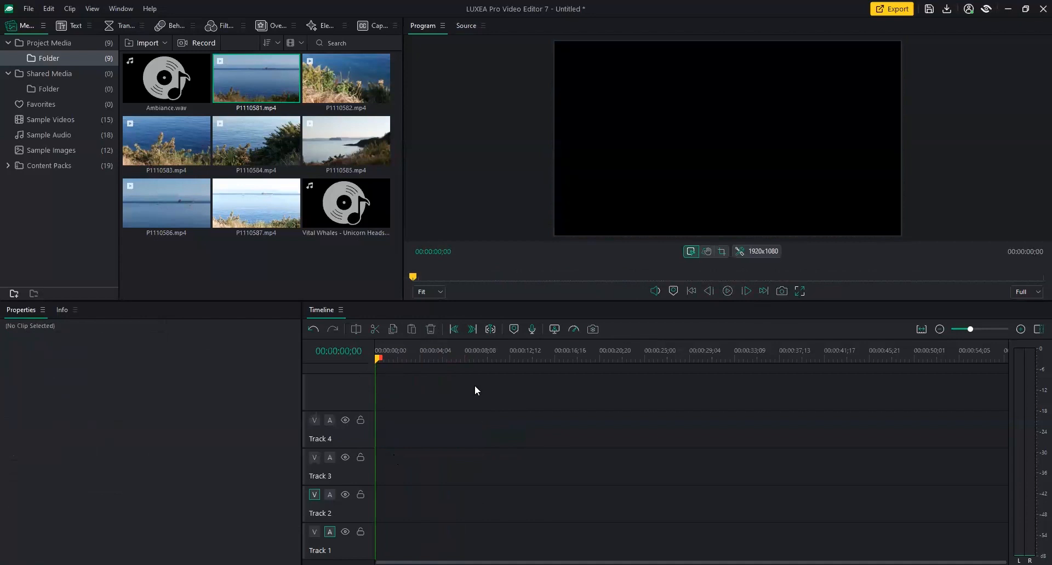
pyautogui.click(335, 86)
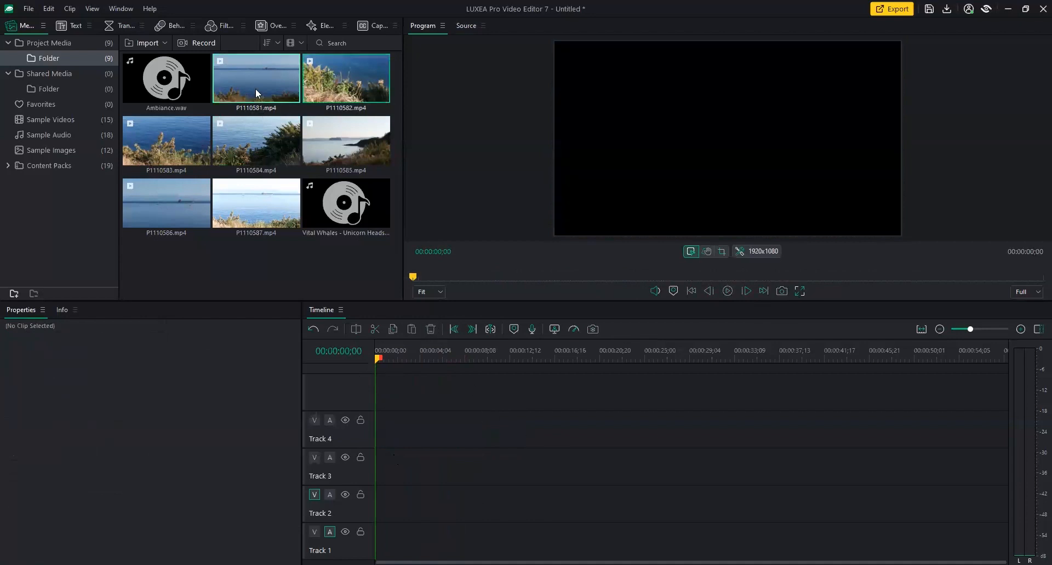
pyautogui.moveTo(375, 429); pyautogui.dragTo(376, 430)
pyautogui.moveTo(416, 360); pyautogui.dragTo(622, 364)
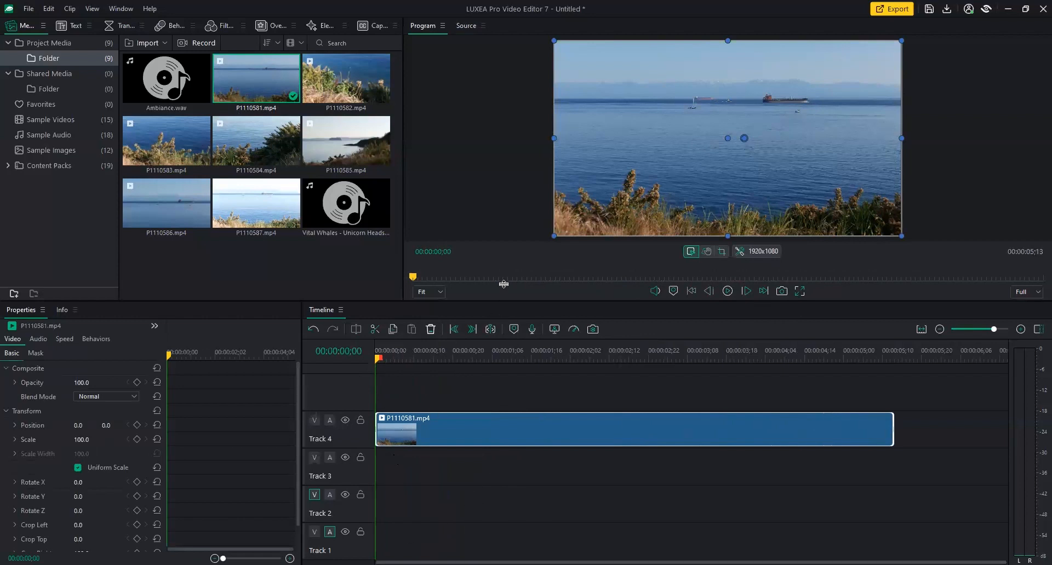
# Apply a Window-menu workspace layout with a wider media bin and a larger Program viewer.
pyautogui.moveTo(503, 301); pyautogui.dragTo(504, 284)
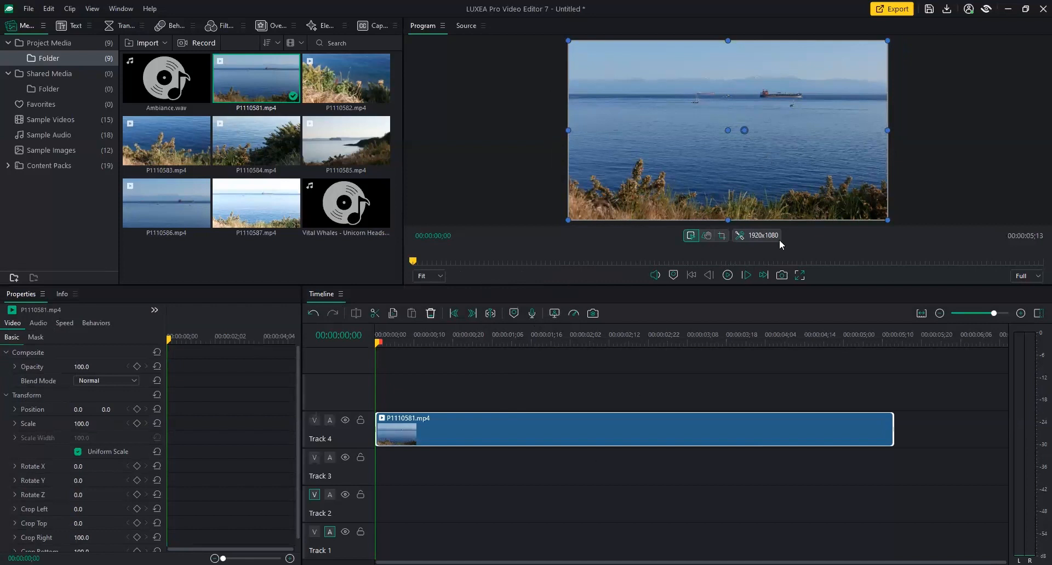
pyautogui.moveTo(427, 341)
pyautogui.mouseDown()
pyautogui.moveTo(459, 345)
pyautogui.moveTo(437, 343)
pyautogui.mouseUp()
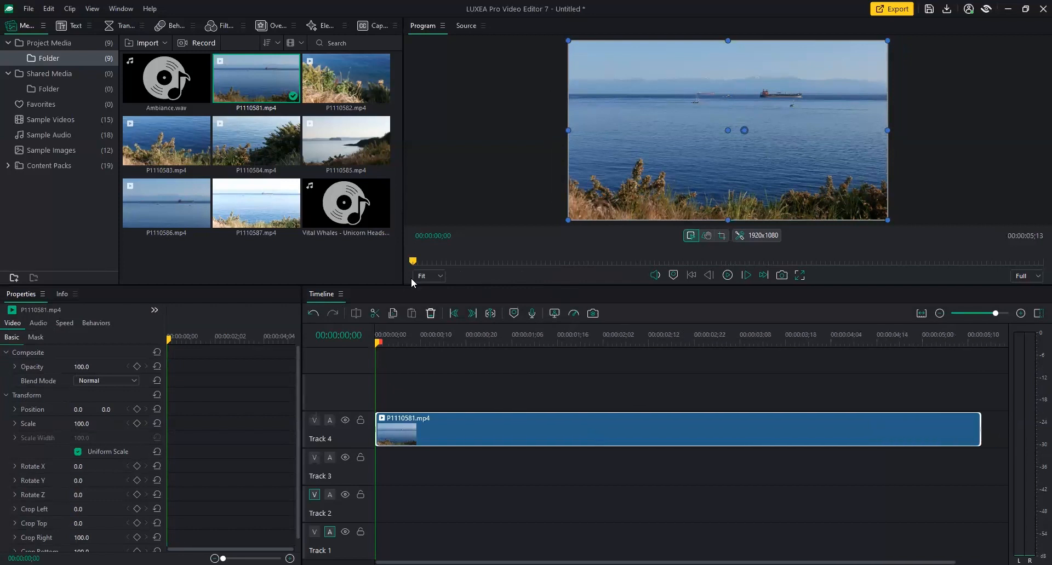
pyautogui.click(121, 8)
pyautogui.click(140, 58)
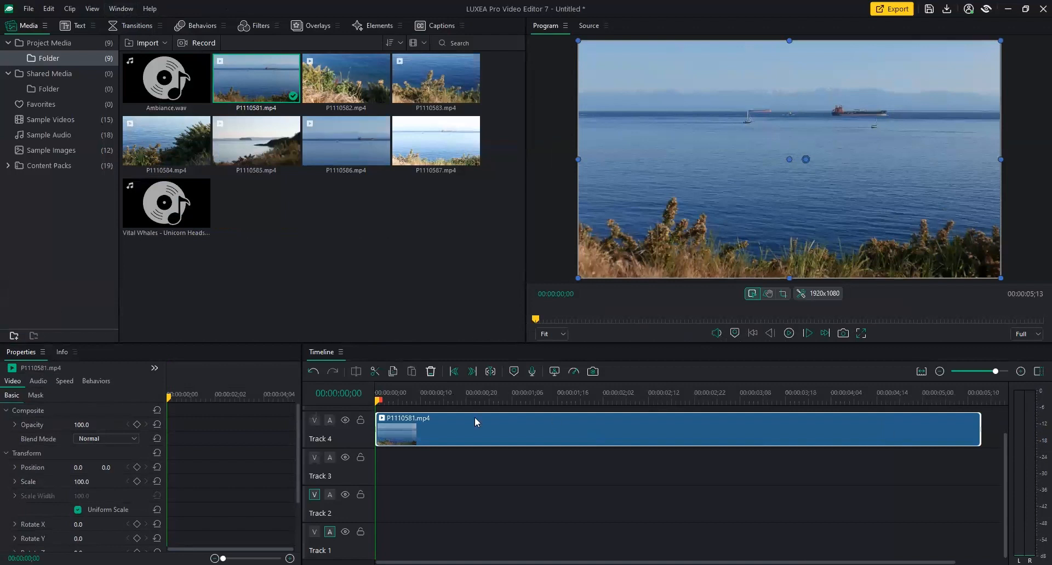
# Play the seaside clip twice from about one second in, then return to its start.
pyautogui.moveTo(379, 401); pyautogui.dragTo(489, 402)
pyautogui.press('space')
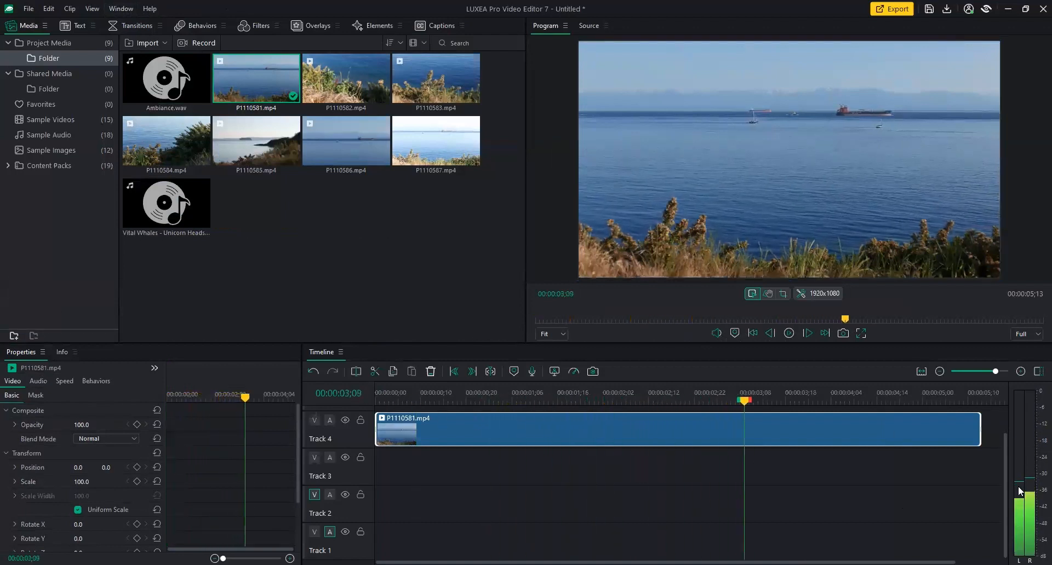
pyautogui.press('space')
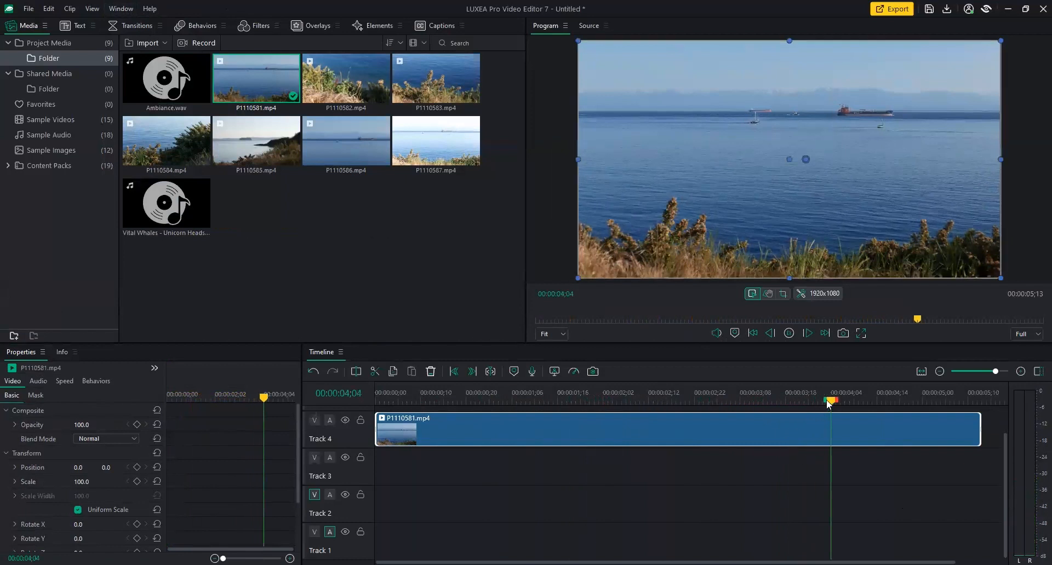
pyautogui.moveTo(829, 402); pyautogui.dragTo(532, 418)
pyautogui.press('space')
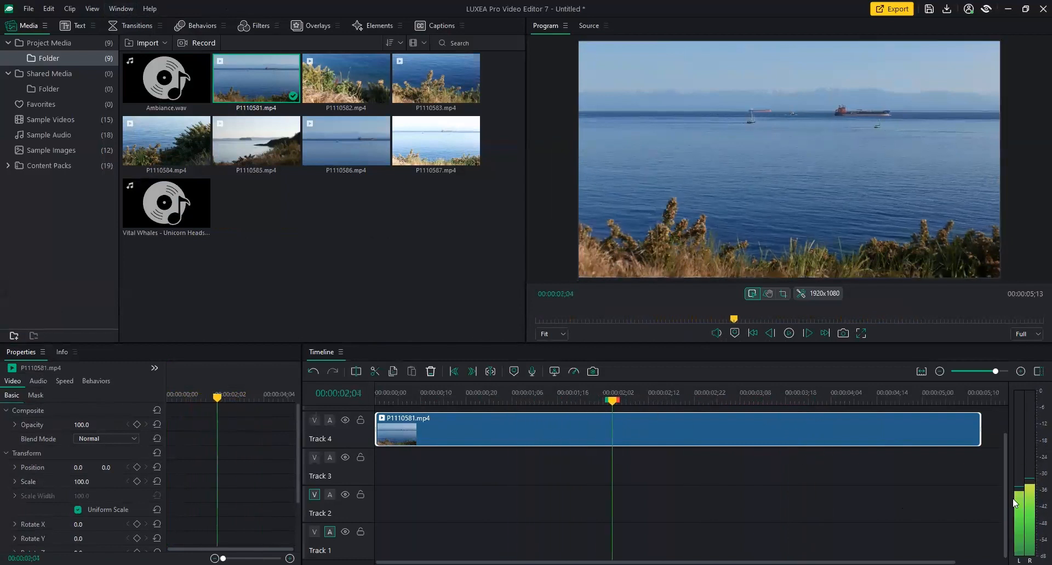
pyautogui.press('space')
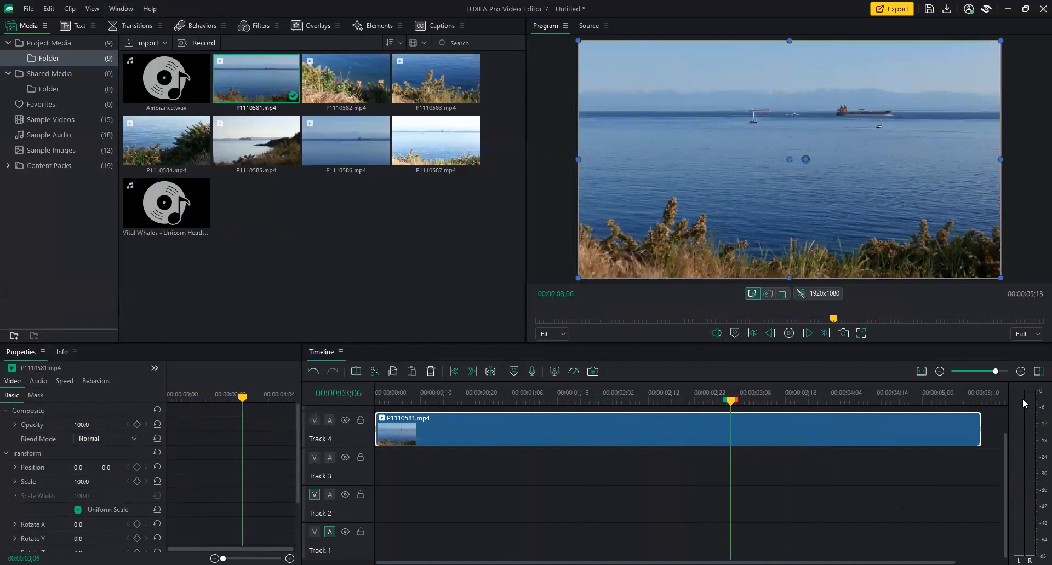
pyautogui.moveTo(733, 405); pyautogui.dragTo(513, 408)
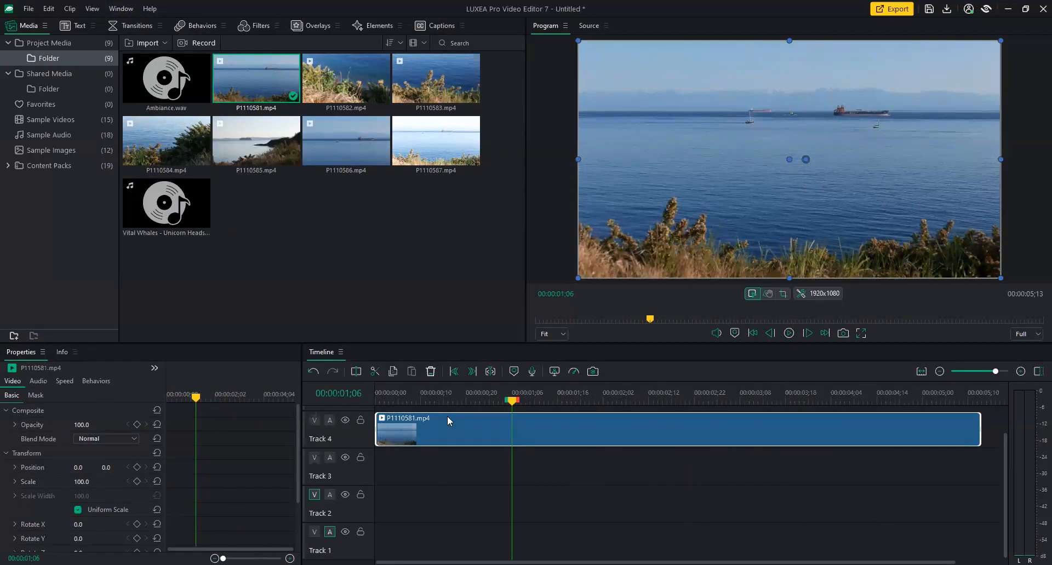
pyautogui.moveTo(511, 401); pyautogui.dragTo(375, 408)
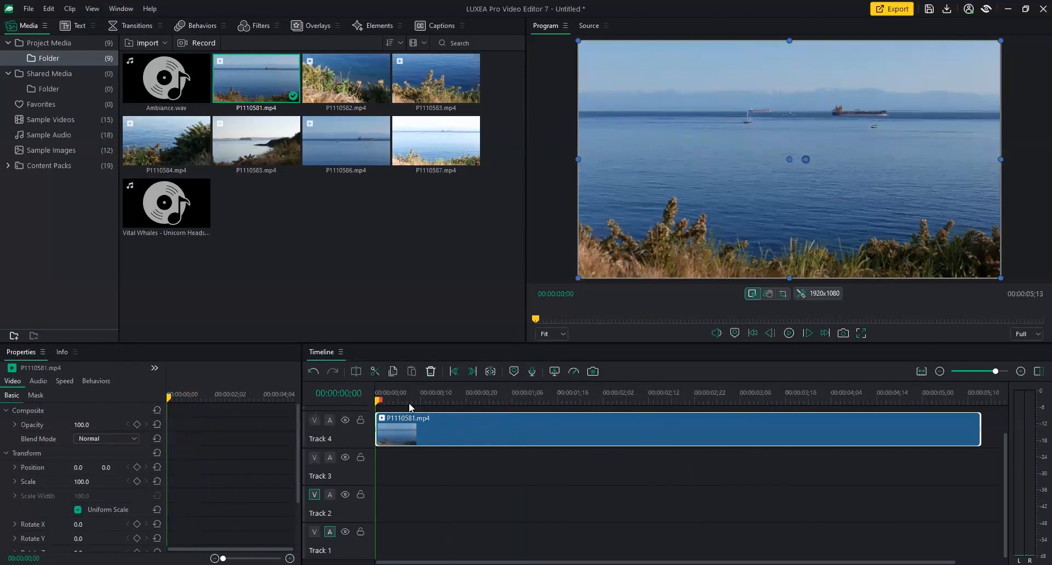
# Make the Properties and Timeline panels taller and scrub through to about two seconds.
pyautogui.moveTo(422, 343); pyautogui.dragTo(61, 301)
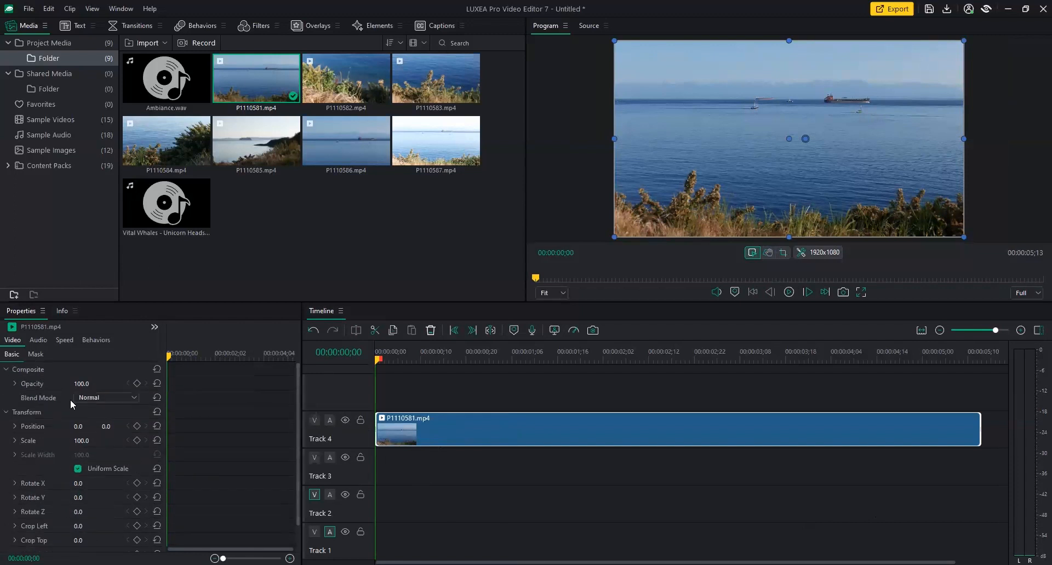
pyautogui.click(393, 360)
pyautogui.moveTo(401, 363); pyautogui.dragTo(629, 376)
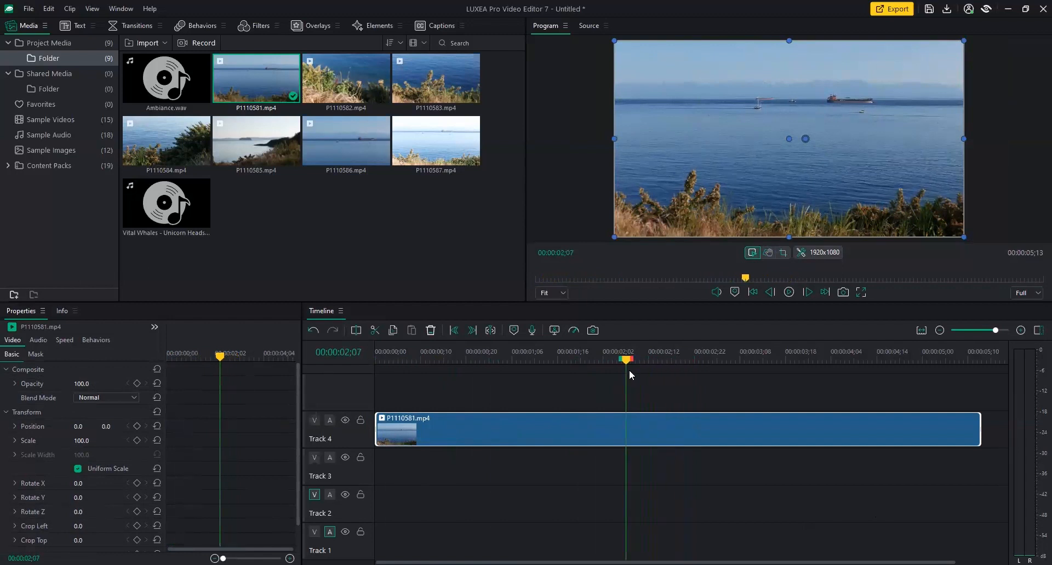
pyautogui.moveTo(629, 375); pyautogui.dragTo(460, 395)
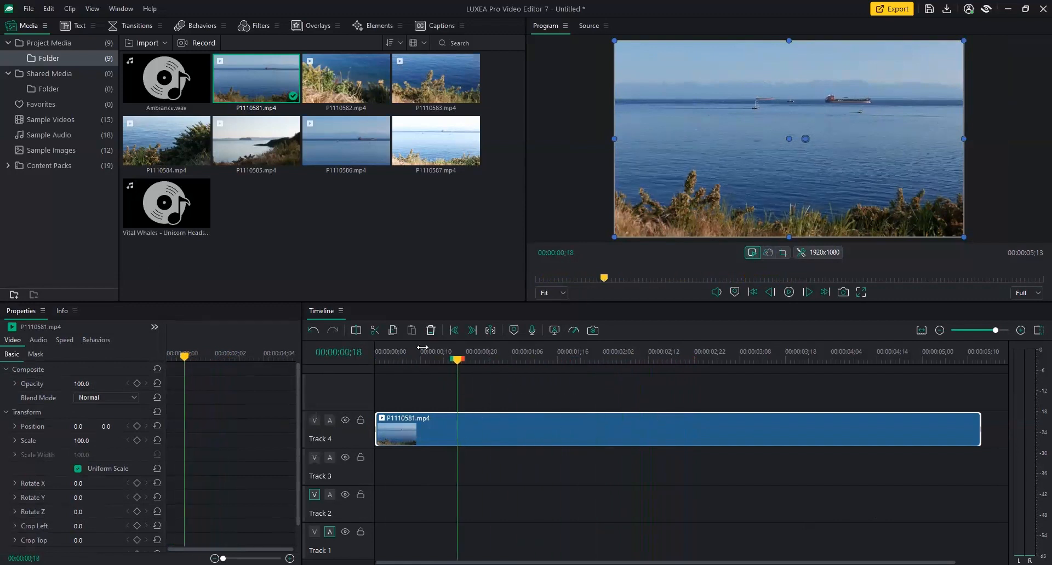
pyautogui.moveTo(403, 368); pyautogui.dragTo(353, 375)
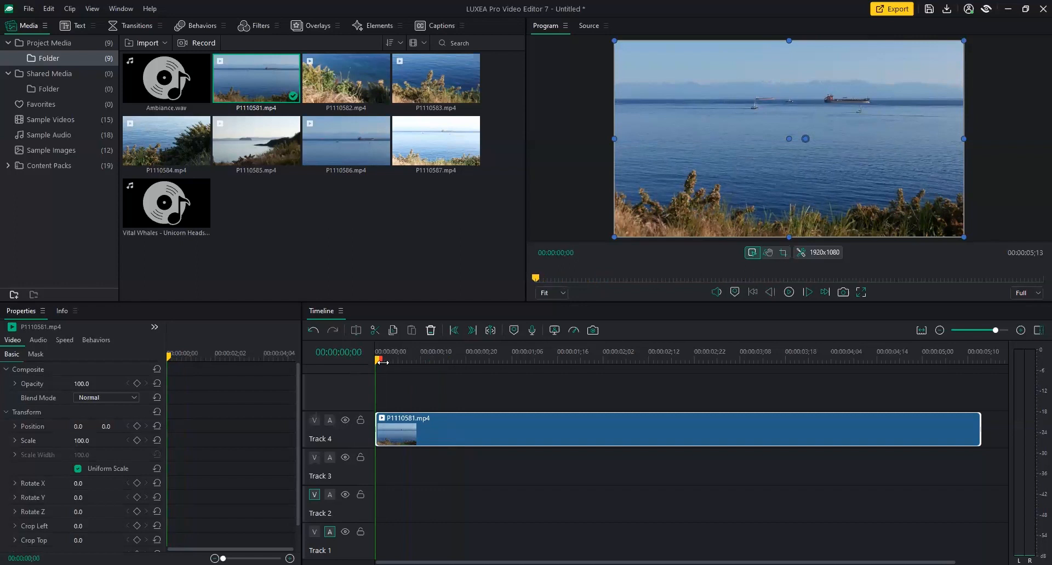
pyautogui.moveTo(378, 360); pyautogui.dragTo(298, 392)
pyautogui.moveTo(169, 362); pyautogui.dragTo(133, 375)
pyautogui.moveTo(81, 384)
pyautogui.mouseDown()
pyautogui.moveTo(26, 384)
pyautogui.moveTo(81, 384)
pyautogui.mouseUp()
pyautogui.moveTo(80, 427)
pyautogui.mouseDown()
pyautogui.moveTo(90, 426)
pyautogui.moveTo(58, 427)
pyautogui.moveTo(150, 427)
pyautogui.moveTo(71, 428)
pyautogui.mouseUp()
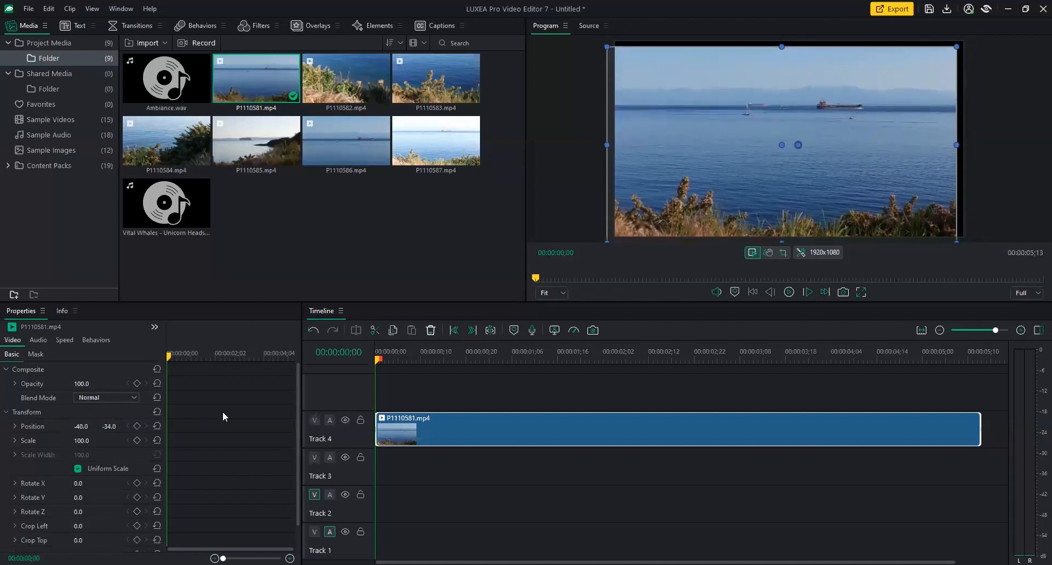
pyautogui.hotkey('ctrl', 'z')
pyautogui.hotkey('ctrl', 'z')
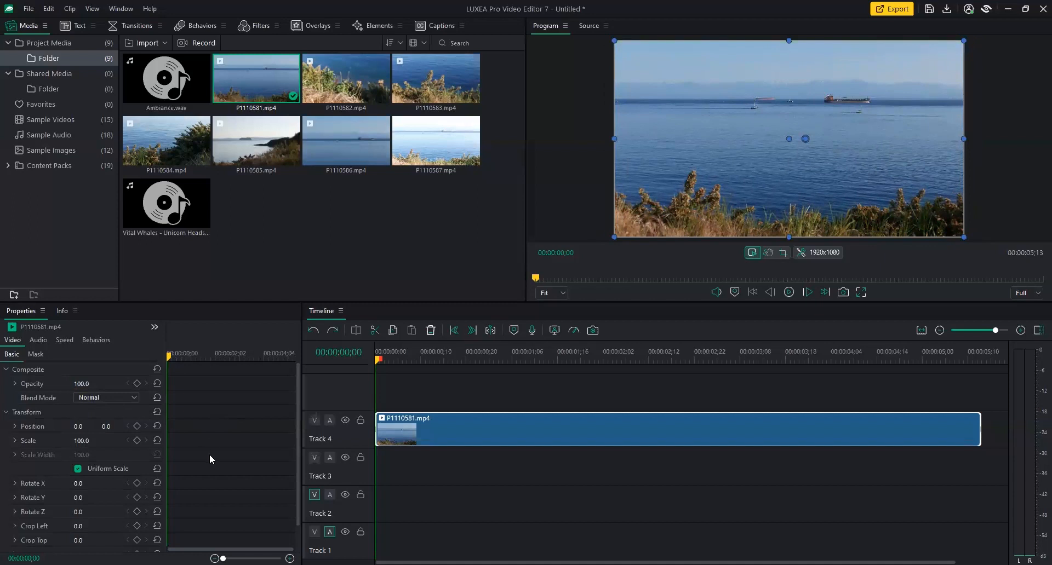
# Scale the clip to 150, drag it to -126, -270 over the ships, and enlarge the preview.
pyautogui.click(83, 441)
pyautogui.write('150')
pyautogui.press('Return')
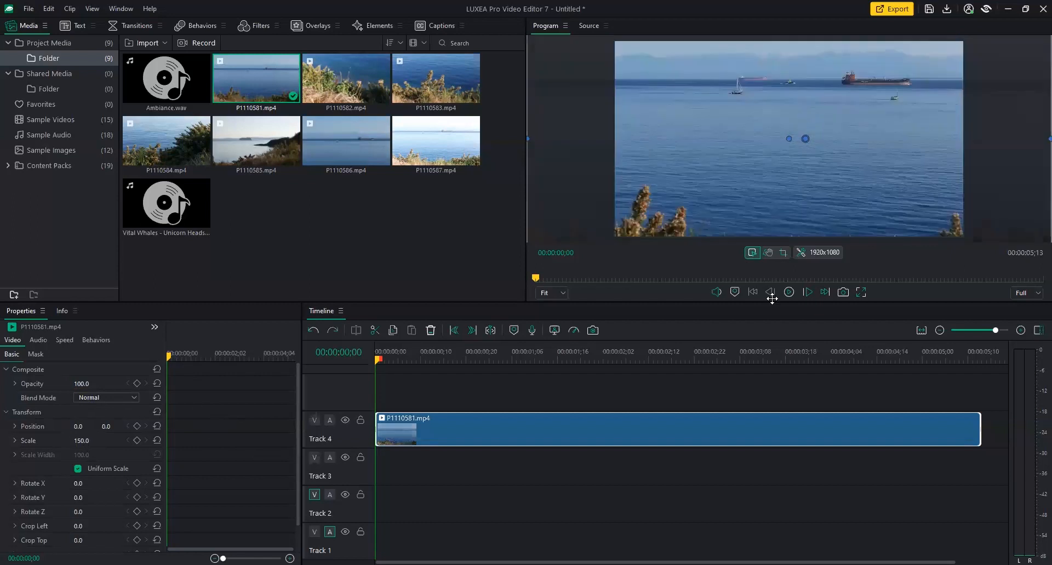
pyautogui.moveTo(852, 106); pyautogui.dragTo(859, 136)
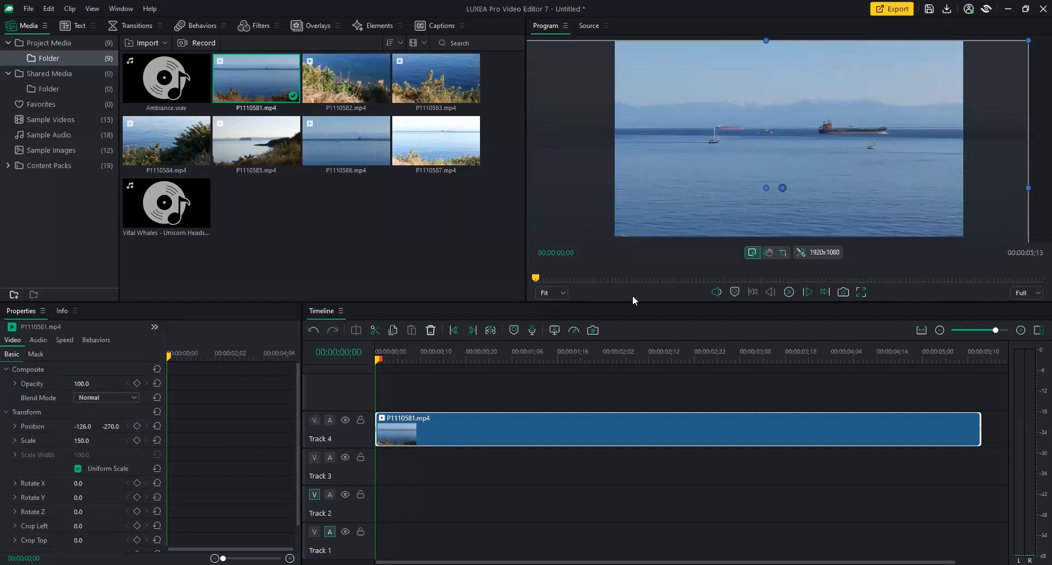
pyautogui.moveTo(634, 302); pyautogui.dragTo(628, 339)
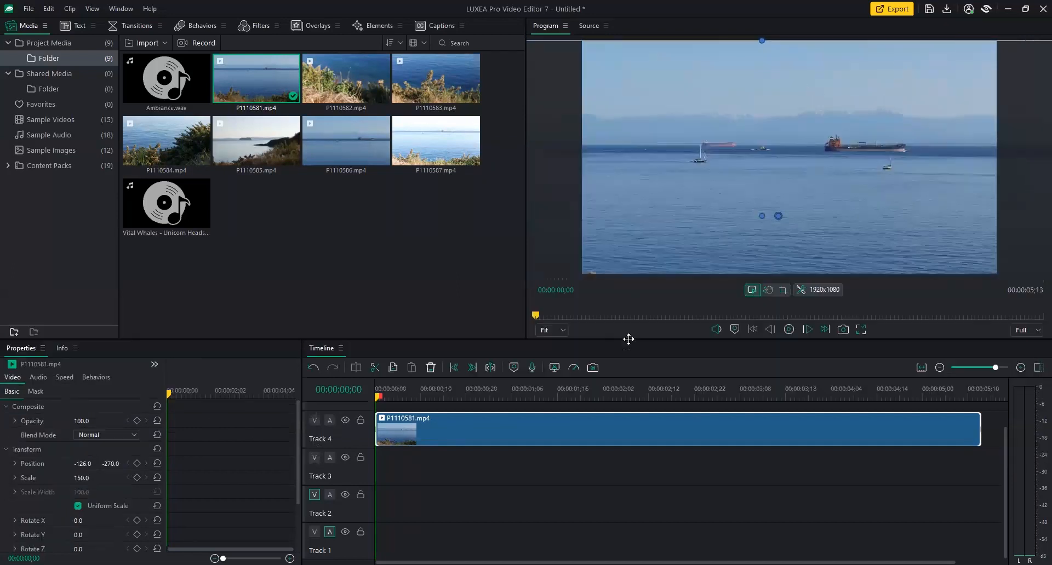
pyautogui.moveTo(526, 272); pyautogui.dragTo(420, 284)
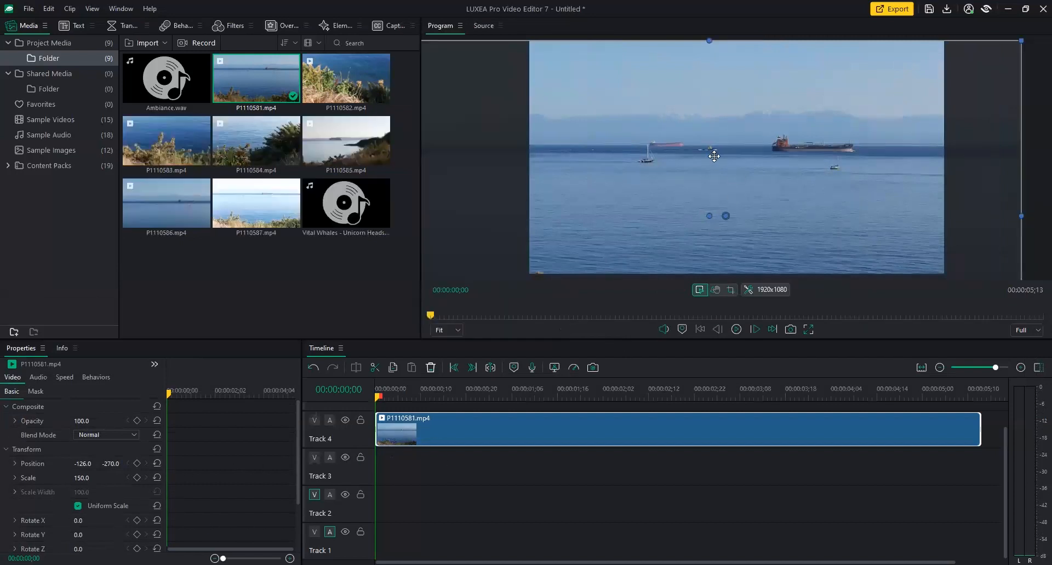
# Keyframe Position at the clip start, then add a Scale keyframe of 100 at 05;02.
pyautogui.click(137, 464)
pyautogui.moveTo(168, 393); pyautogui.dragTo(166, 462)
pyautogui.moveTo(170, 395); pyautogui.dragTo(283, 393)
pyautogui.click(86, 479)
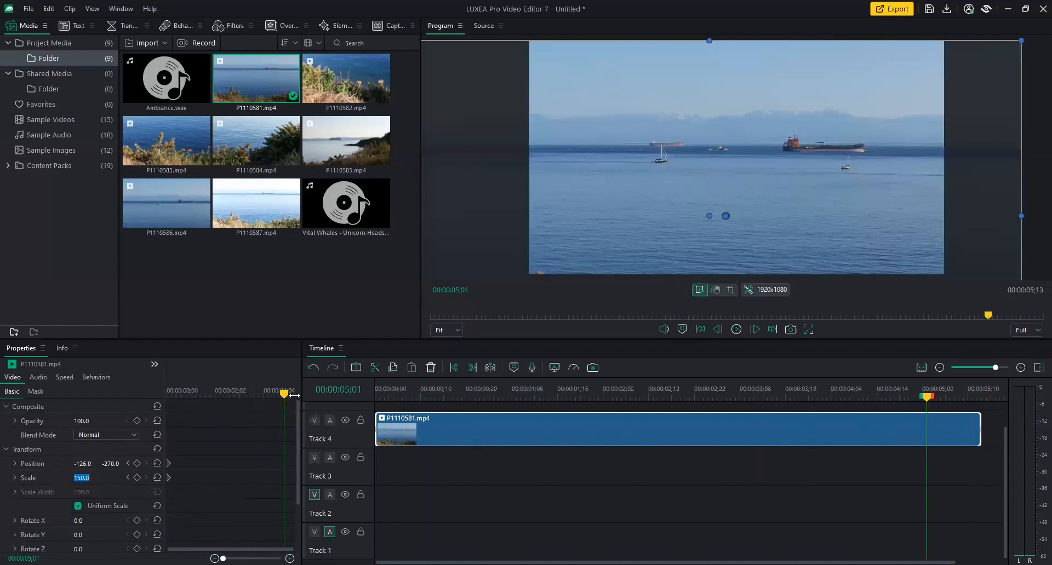
pyautogui.moveTo(284, 398)
pyautogui.mouseDown()
pyautogui.moveTo(270, 398)
pyautogui.moveTo(286, 398)
pyautogui.mouseUp()
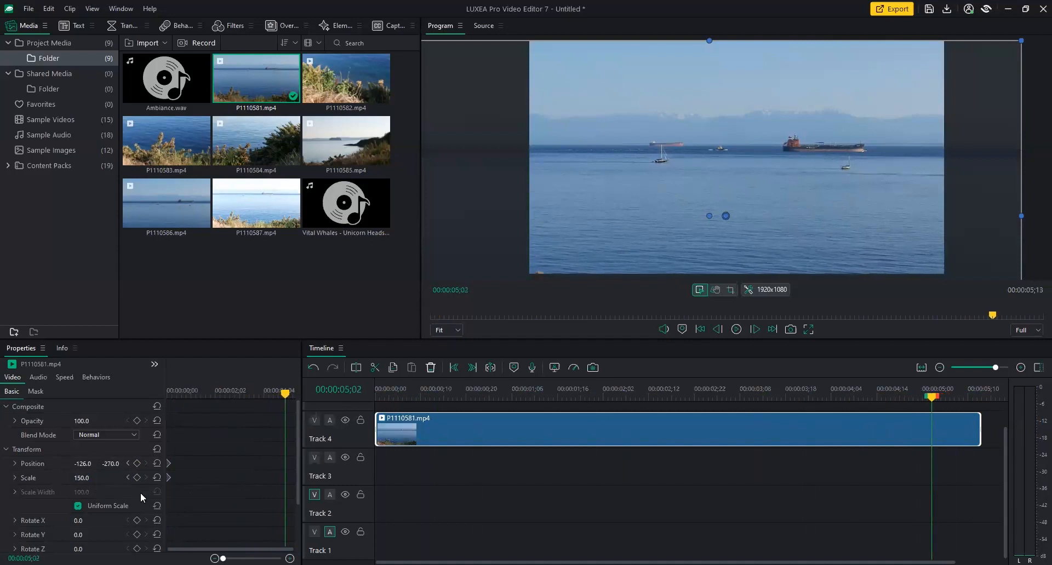
pyautogui.click(79, 479)
pyautogui.write('100')
pyautogui.press('Return')
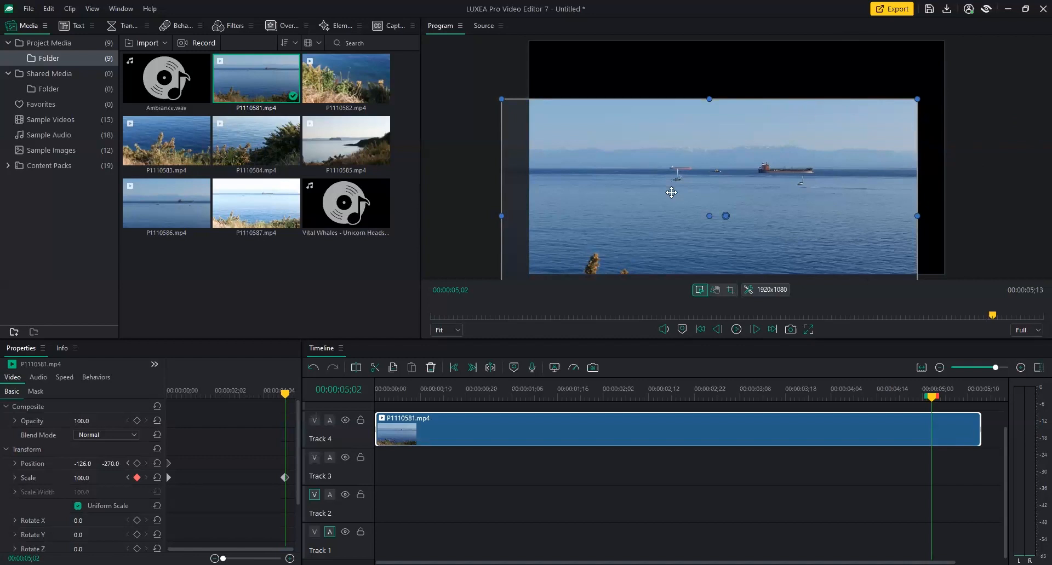
# Set the end keyframe's Position to 0, 0 and select the end keyframes.
pyautogui.moveTo(671, 193); pyautogui.dragTo(701, 134)
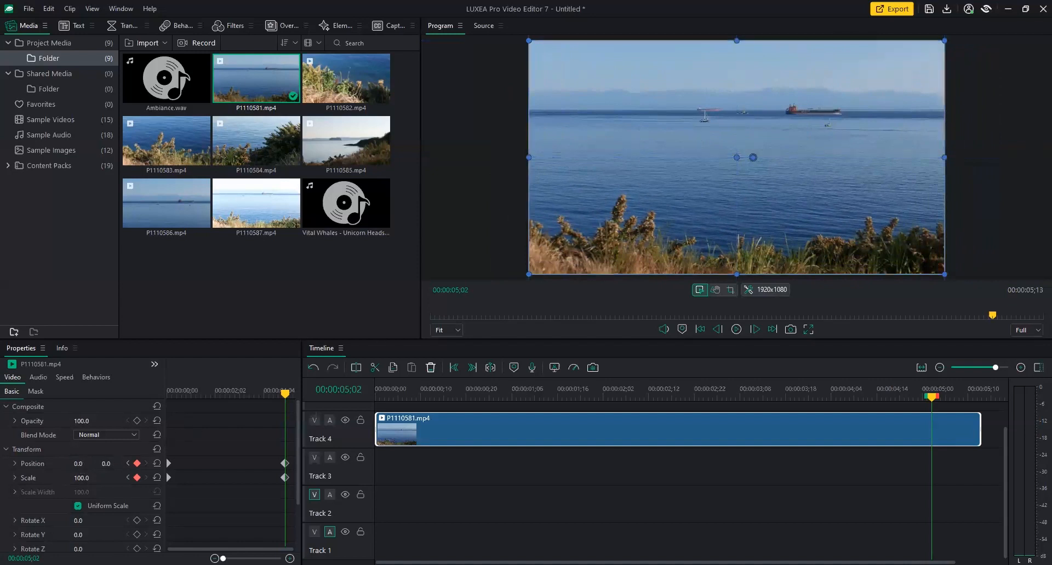
pyautogui.press('Return')
pyautogui.moveTo(276, 454); pyautogui.dragTo(298, 480)
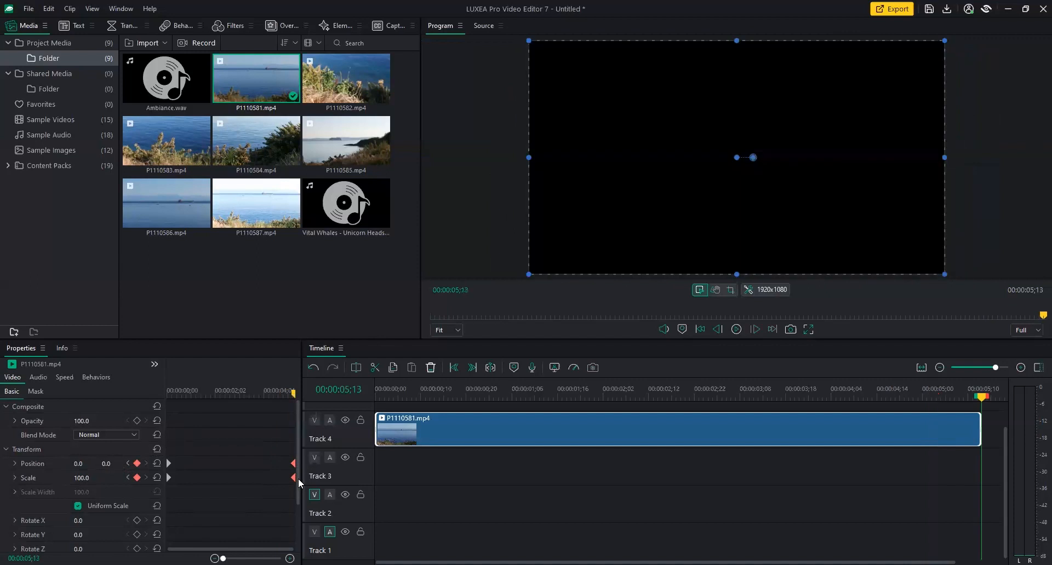
# Play from the clip start to preview the zoom-out, then enlarge the panels.
pyautogui.moveTo(968, 404); pyautogui.dragTo(338, 402)
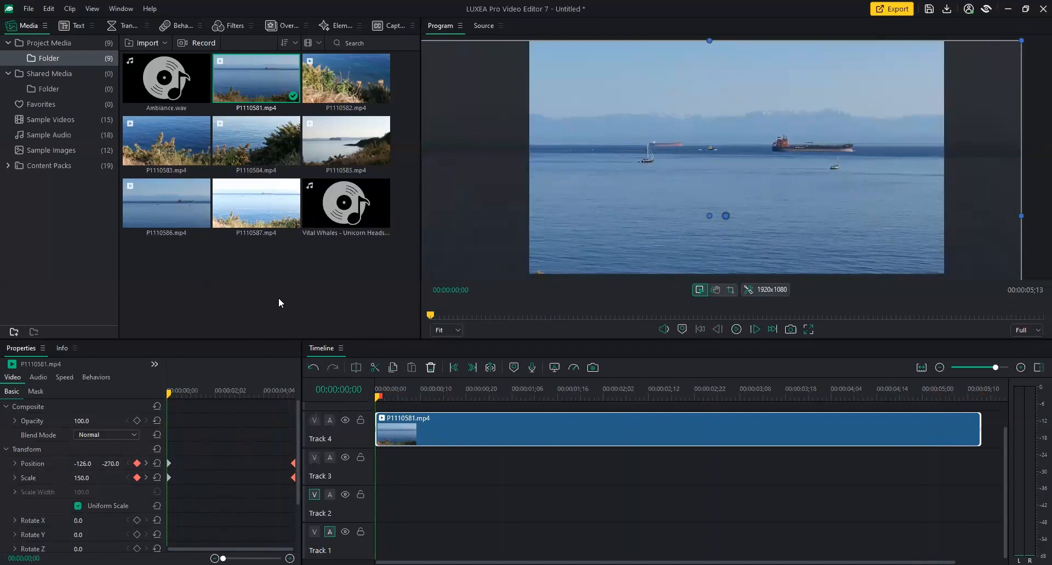
pyautogui.press('space')
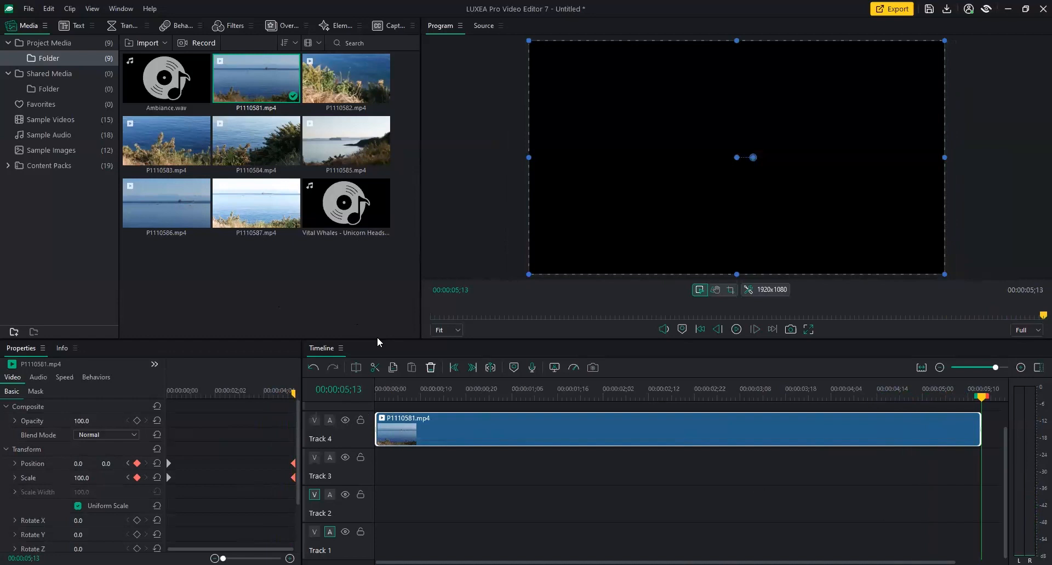
pyautogui.moveTo(377, 338); pyautogui.dragTo(383, 301)
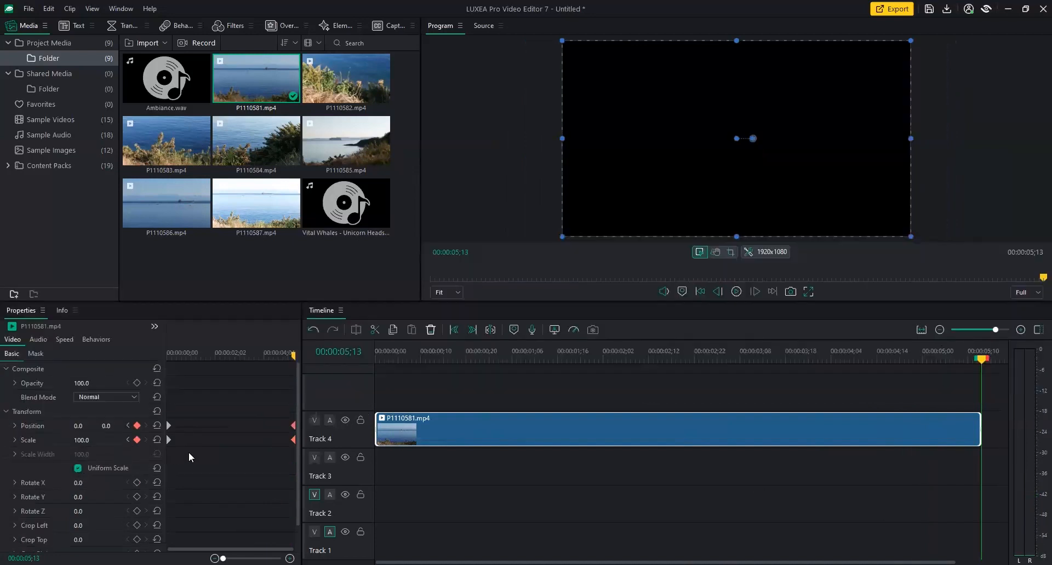
# Add Scale keyframes at about 1 second, 2 seconds (145.8) and 3 seconds (about 157).
pyautogui.scroll(-1, 300, 426)
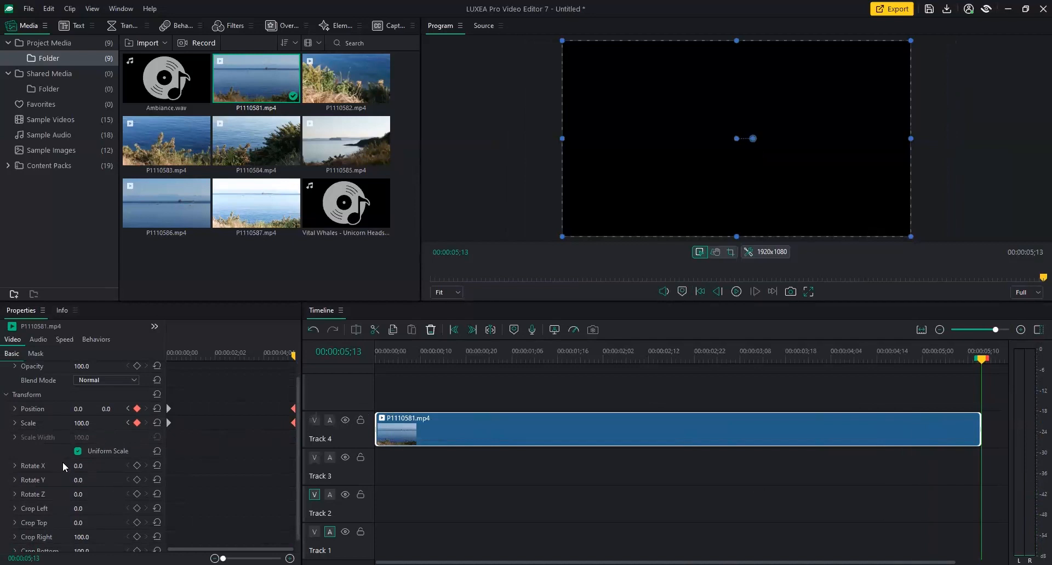
pyautogui.scroll(-1, 300, 475)
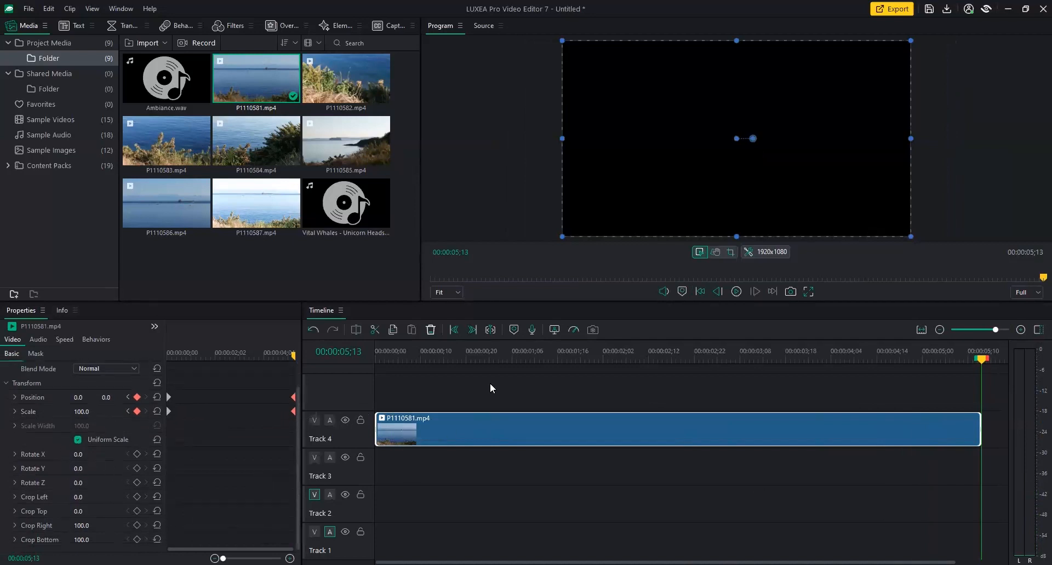
pyautogui.click(490, 358)
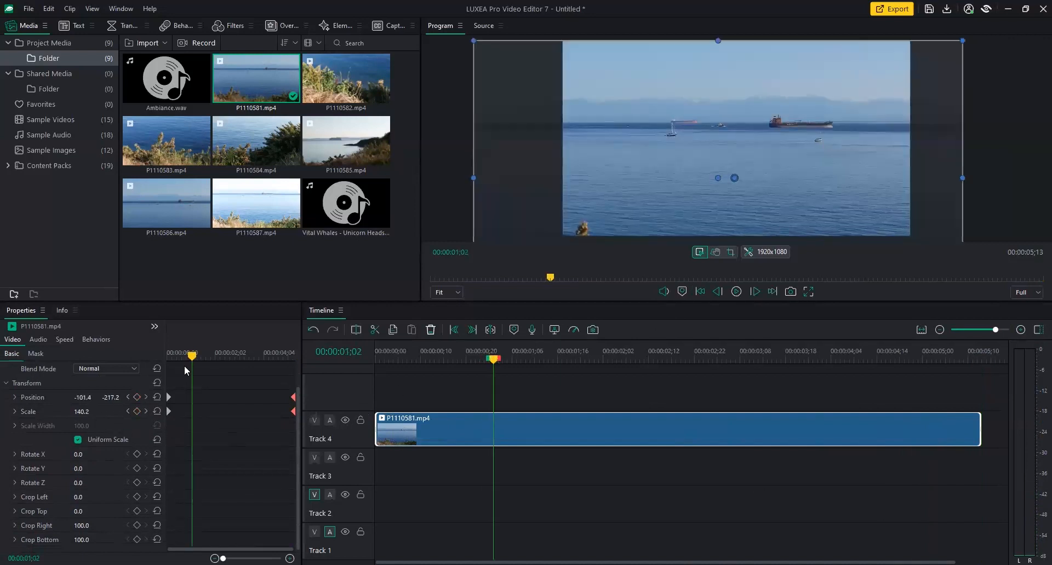
pyautogui.moveTo(87, 412); pyautogui.dragTo(131, 412)
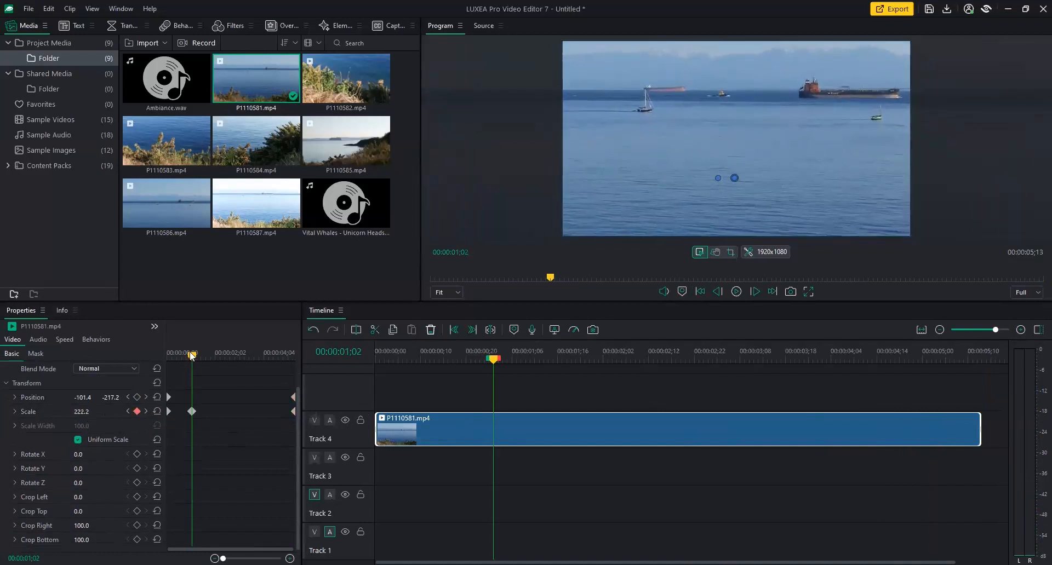
pyautogui.moveTo(192, 356); pyautogui.dragTo(224, 356)
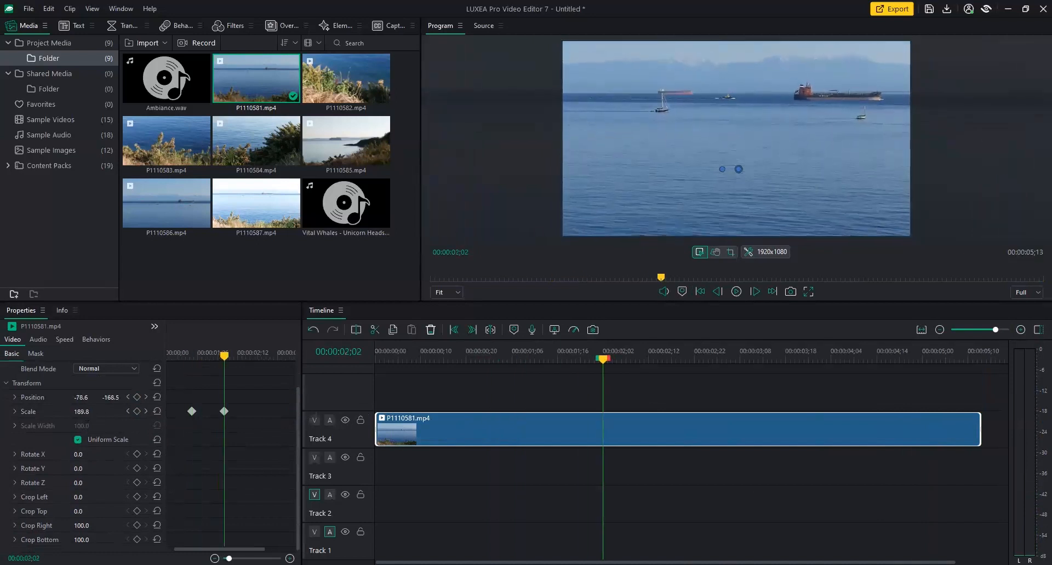
pyautogui.moveTo(81, 411); pyautogui.dragTo(57, 412)
pyautogui.moveTo(222, 550); pyautogui.dragTo(214, 550)
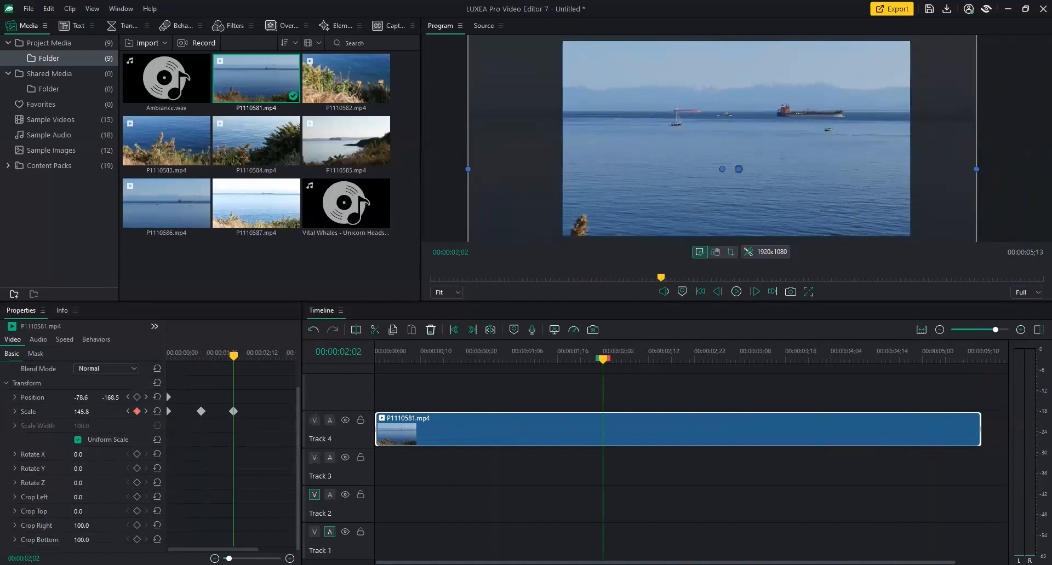
pyautogui.click(214, 559)
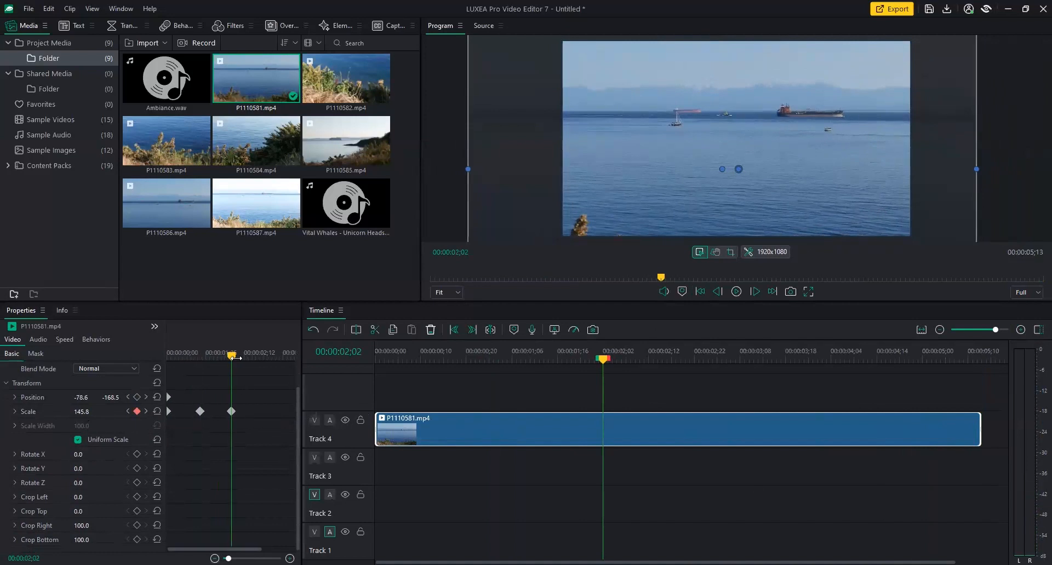
pyautogui.moveTo(233, 357); pyautogui.dragTo(270, 357)
pyautogui.moveTo(82, 412); pyautogui.dragTo(97, 412)
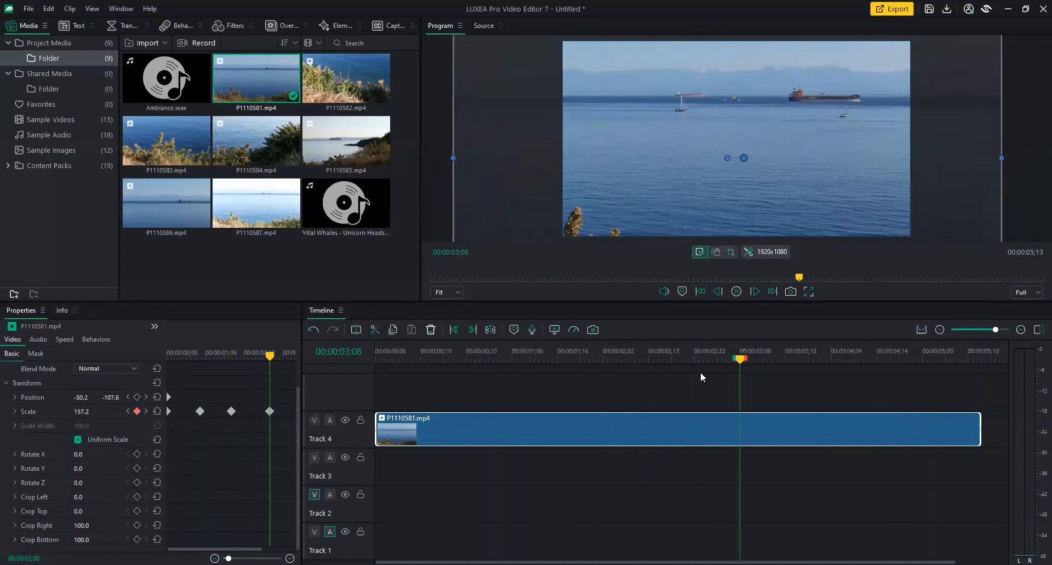
# Enlarge the preview monitor and play the clip back to review the scale pulses.
pyautogui.moveTo(740, 360); pyautogui.dragTo(360, 374)
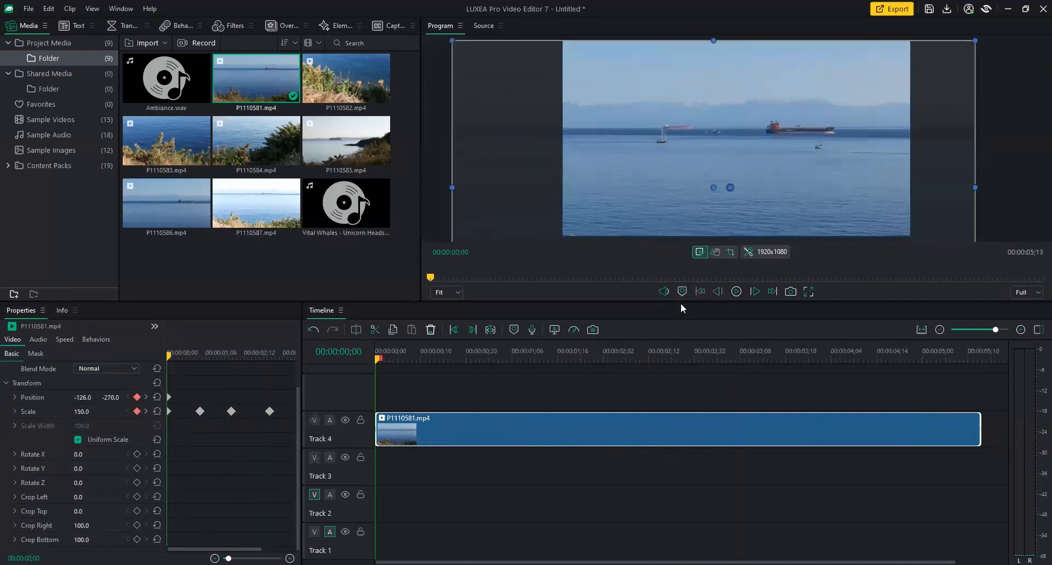
pyautogui.moveTo(680, 300); pyautogui.dragTo(677, 335)
pyautogui.press('space')
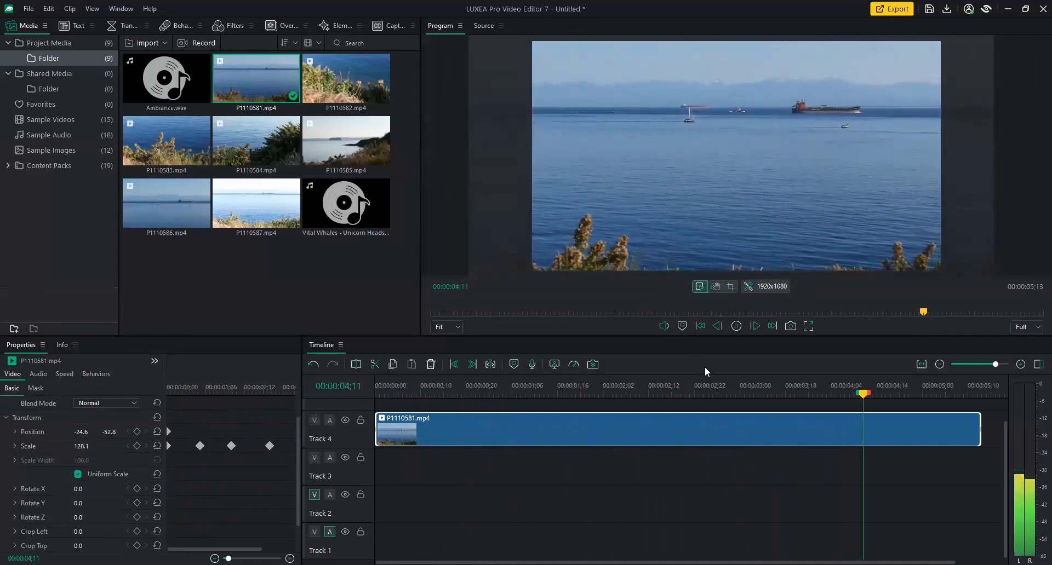
pyautogui.press('space')
pyautogui.click(721, 394)
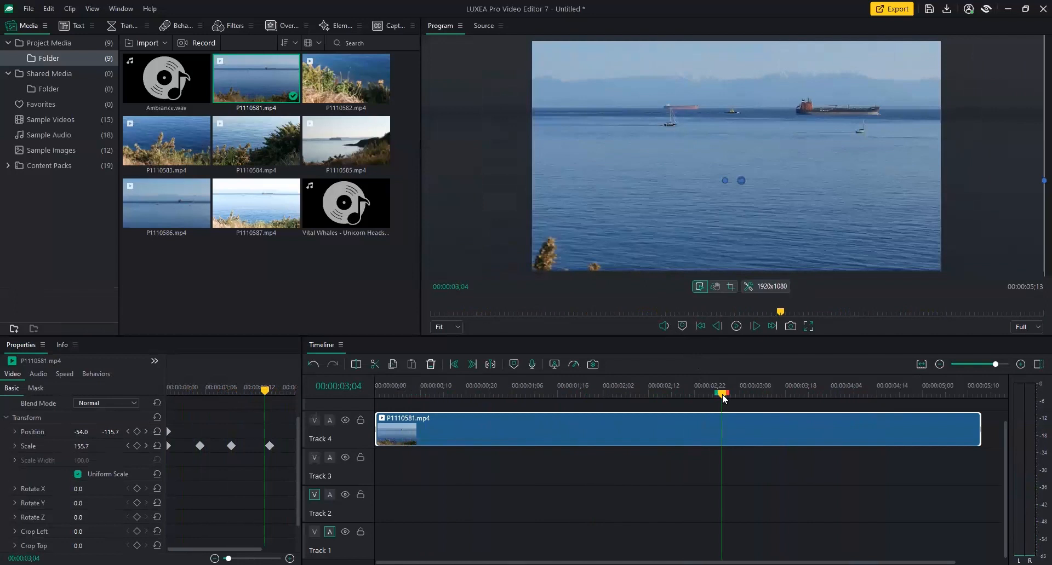
pyautogui.moveTo(722, 396); pyautogui.dragTo(385, 420)
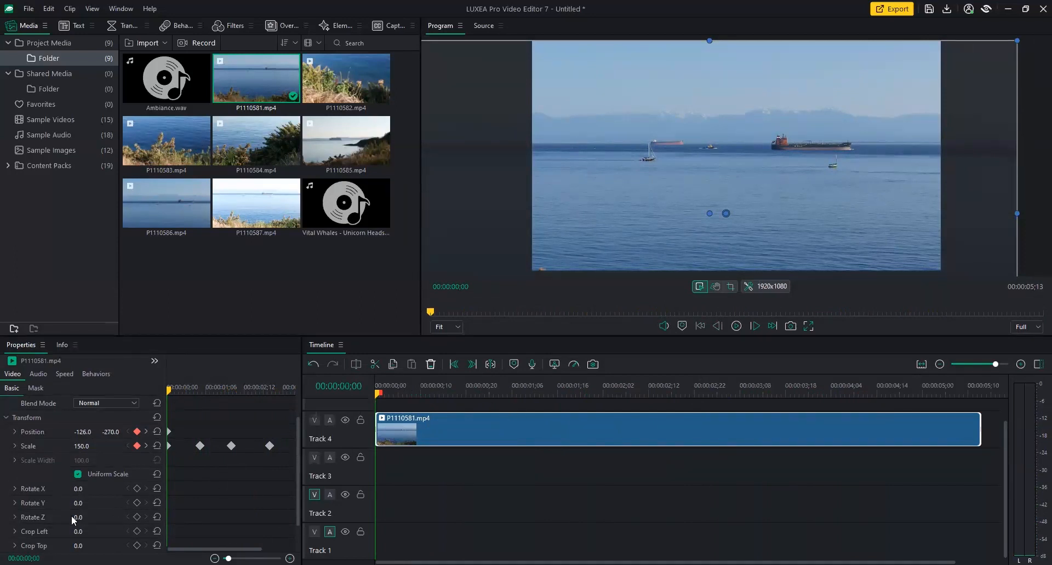
# Set Rotate Z to 0 at 0;23 and add a rotation keyframe there.
pyautogui.click(479, 390)
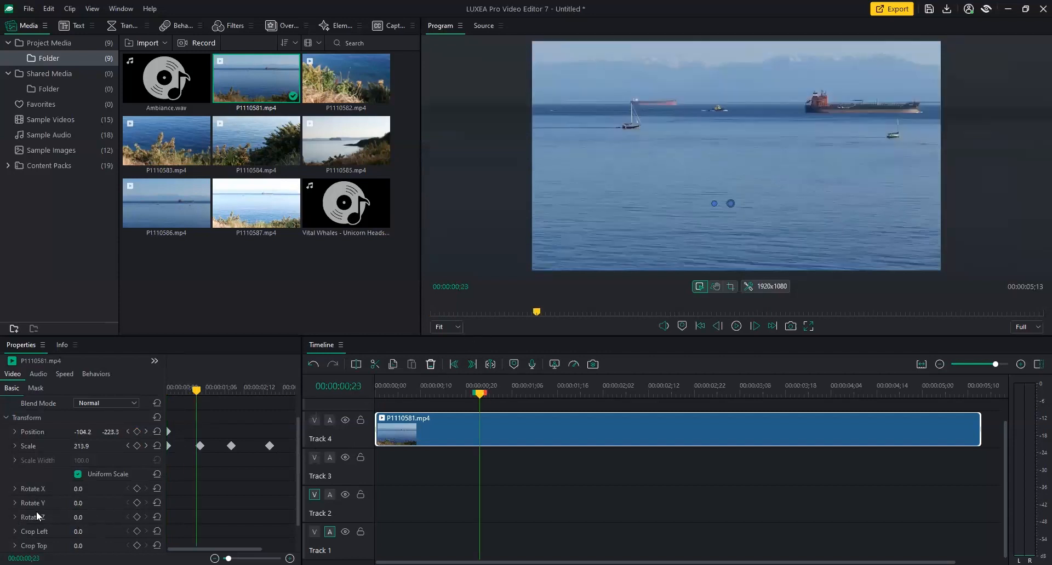
pyautogui.moveTo(80, 523)
pyautogui.mouseDown()
pyautogui.moveTo(66, 523)
pyautogui.moveTo(111, 523)
pyautogui.moveTo(60, 523)
pyautogui.moveTo(105, 523)
pyautogui.moveTo(78, 525)
pyautogui.mouseUp()
pyautogui.click(78, 525)
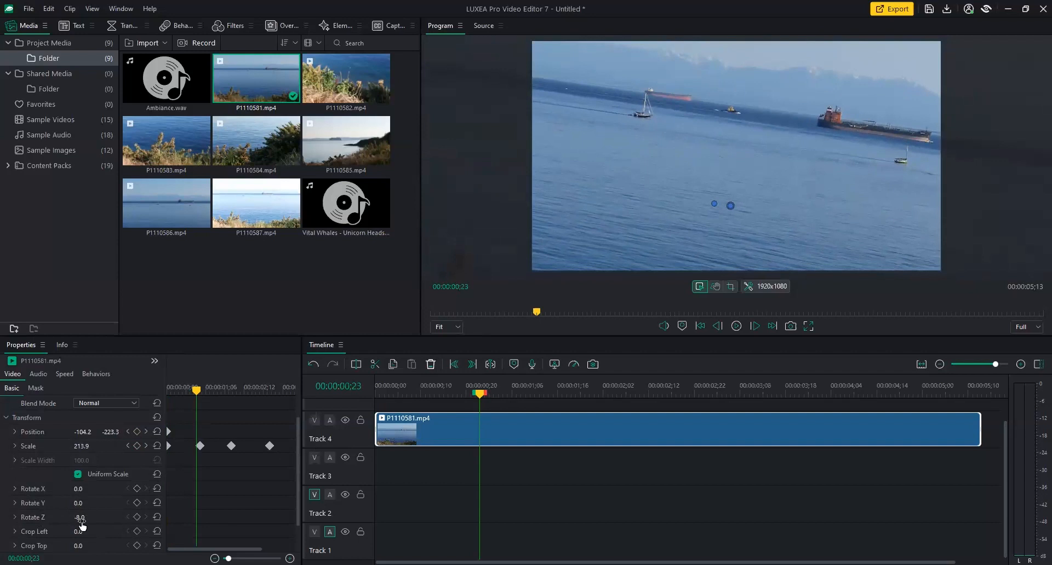
pyautogui.write('0')
pyautogui.press('Return')
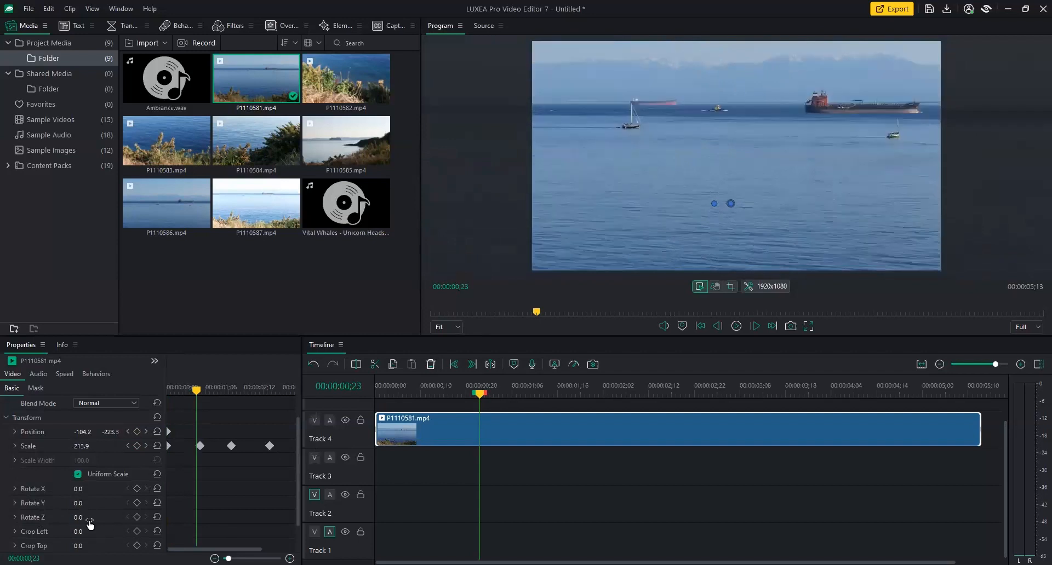
pyautogui.click(137, 518)
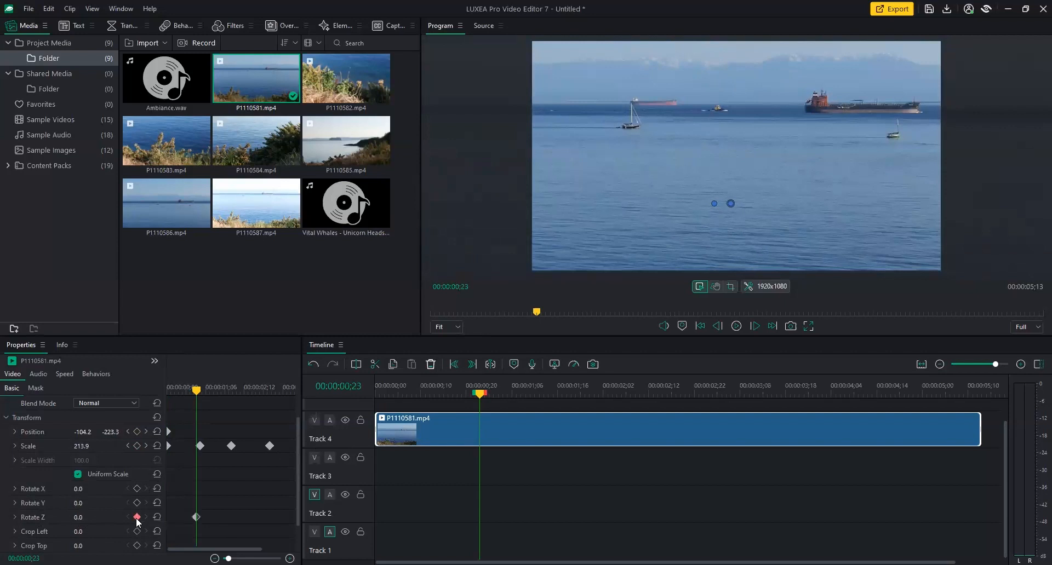
# Rotate the clip to 181° at 2;06 and play back the rotation from 0;23.
pyautogui.moveTo(196, 389); pyautogui.dragTo(236, 389)
pyautogui.moveTo(80, 519); pyautogui.dragTo(179, 519)
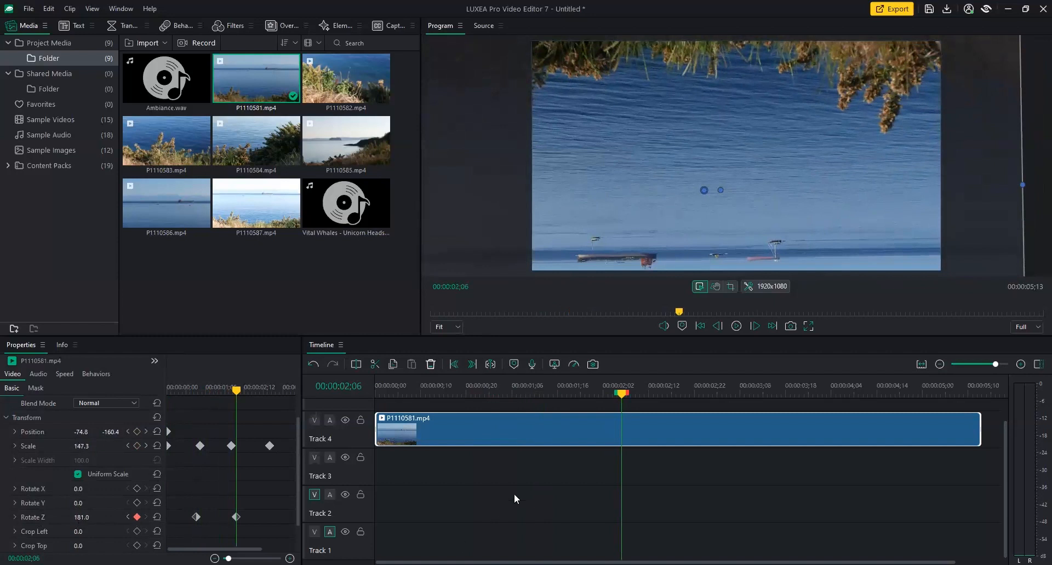
pyautogui.moveTo(627, 397); pyautogui.dragTo(475, 394)
pyautogui.press('space')
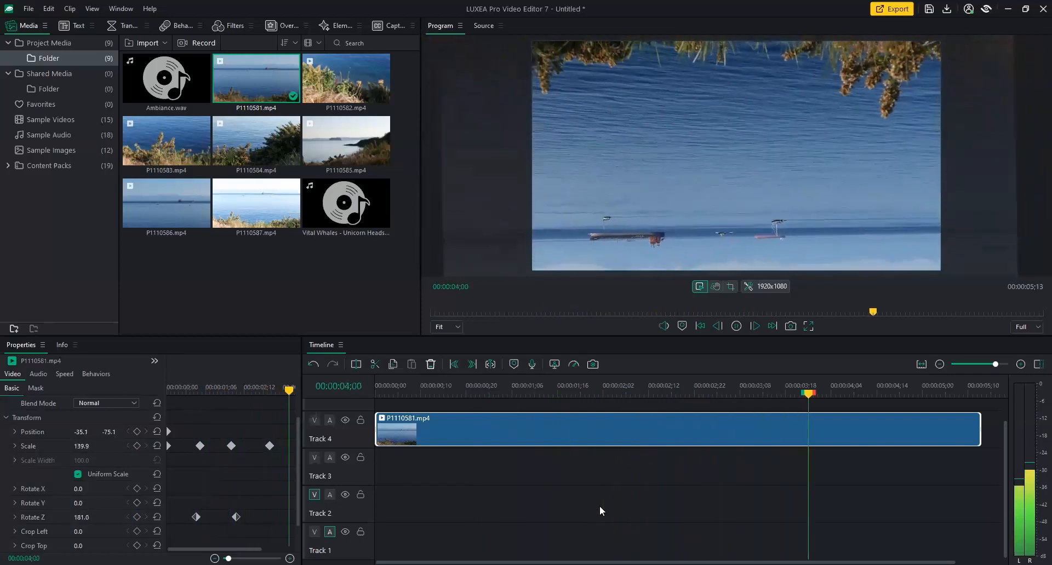
pyautogui.press('space')
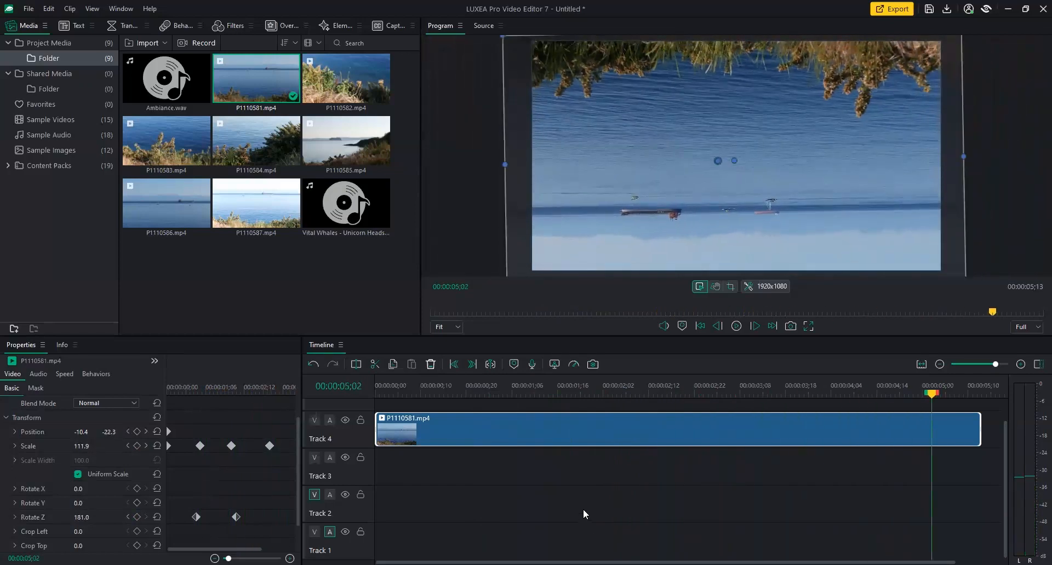
pyautogui.click(590, 391)
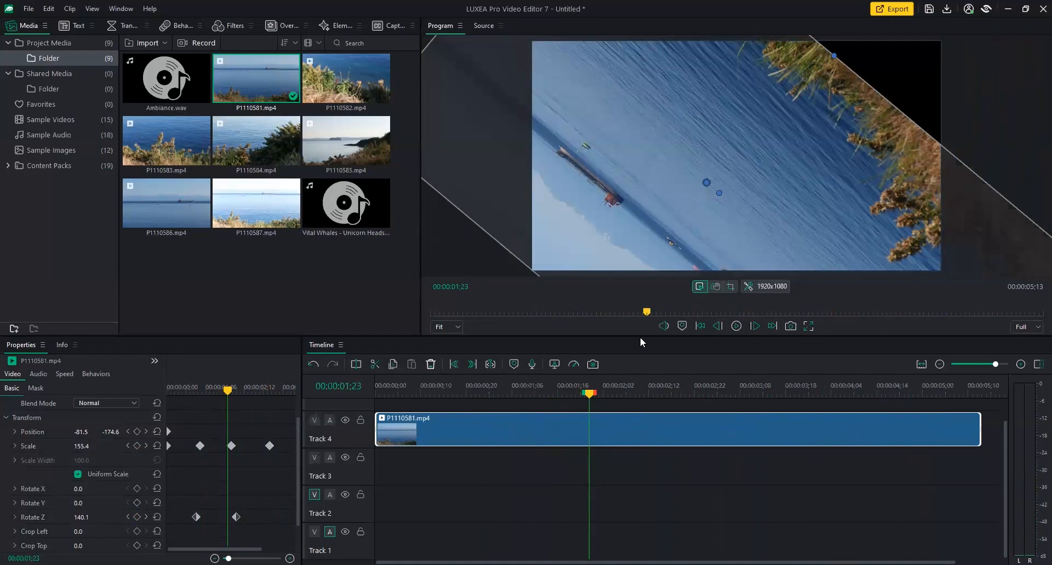
# Delete all Rotate Z keyframes from the seaside clip.
pyautogui.moveTo(639, 336); pyautogui.dragTo(638, 320)
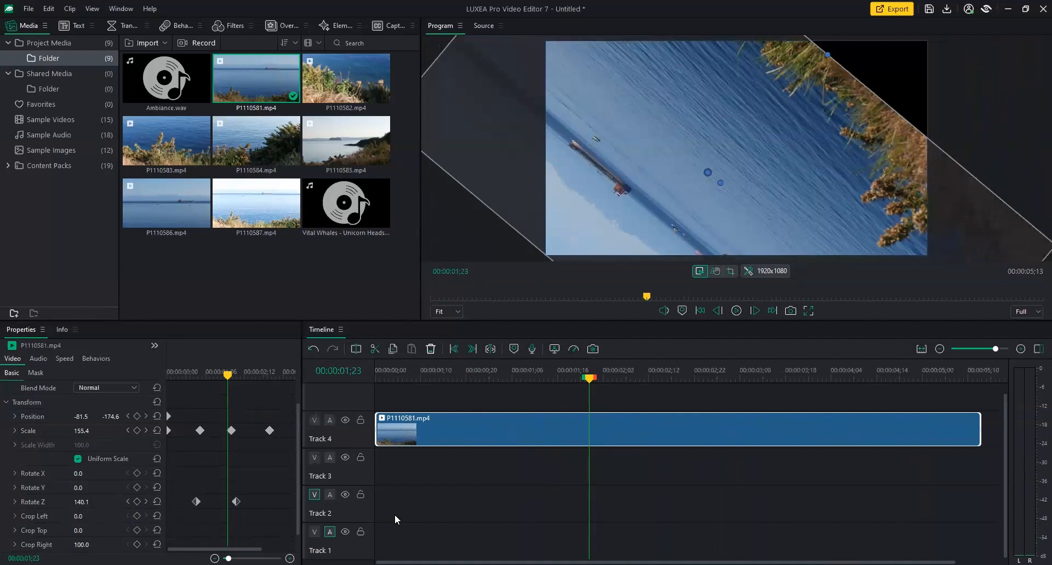
pyautogui.moveTo(281, 396); pyautogui.dragTo(152, 521)
pyautogui.rightClick(196, 503)
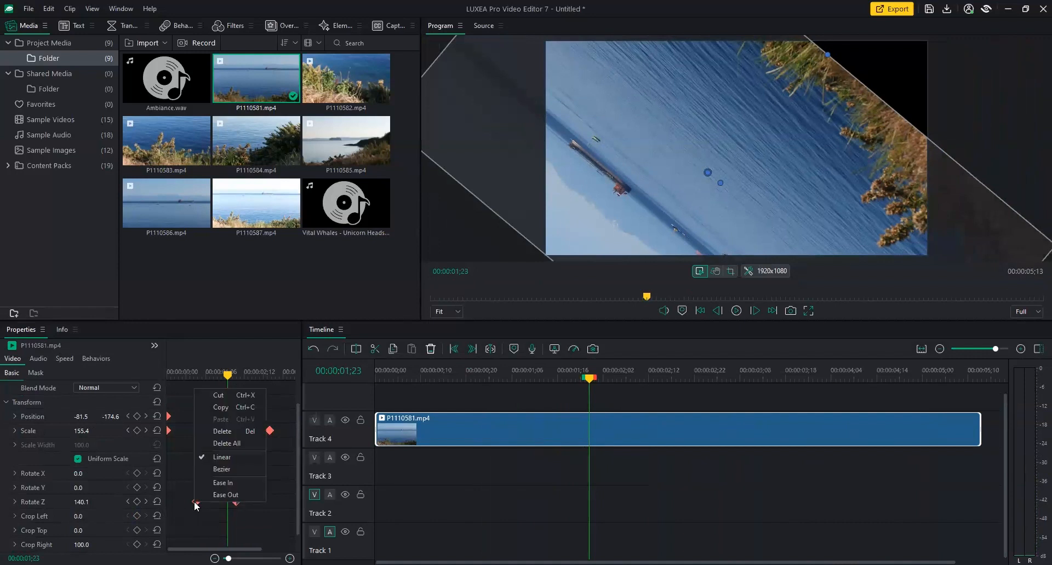
pyautogui.click(242, 444)
# Delete all Scale and Position keyframes, leaving the clip static at Scale 150.
pyautogui.moveTo(282, 428); pyautogui.dragTo(155, 442)
pyautogui.rightClick(200, 432)
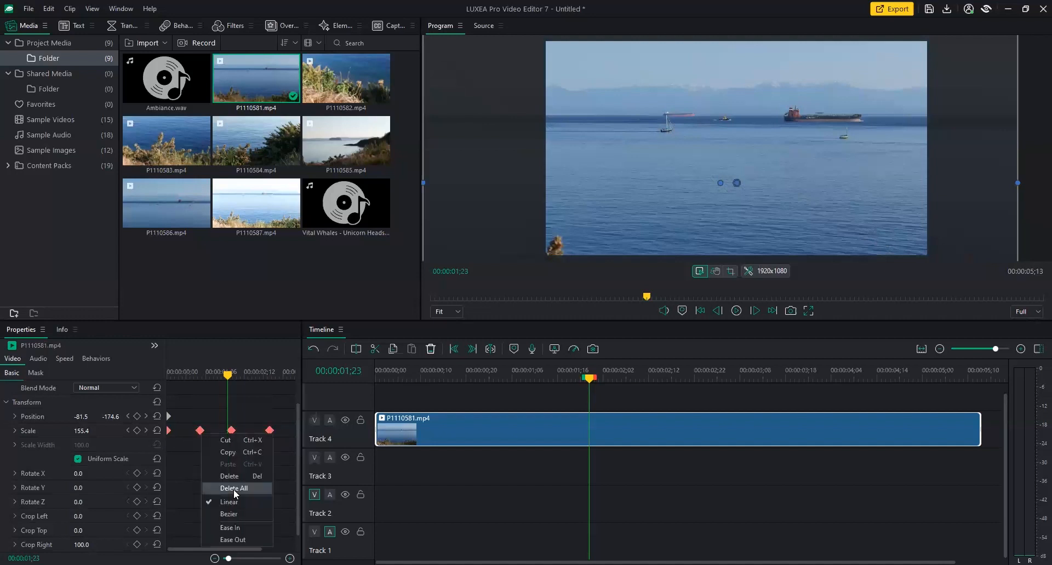
pyautogui.click(233, 488)
pyautogui.rightClick(168, 415)
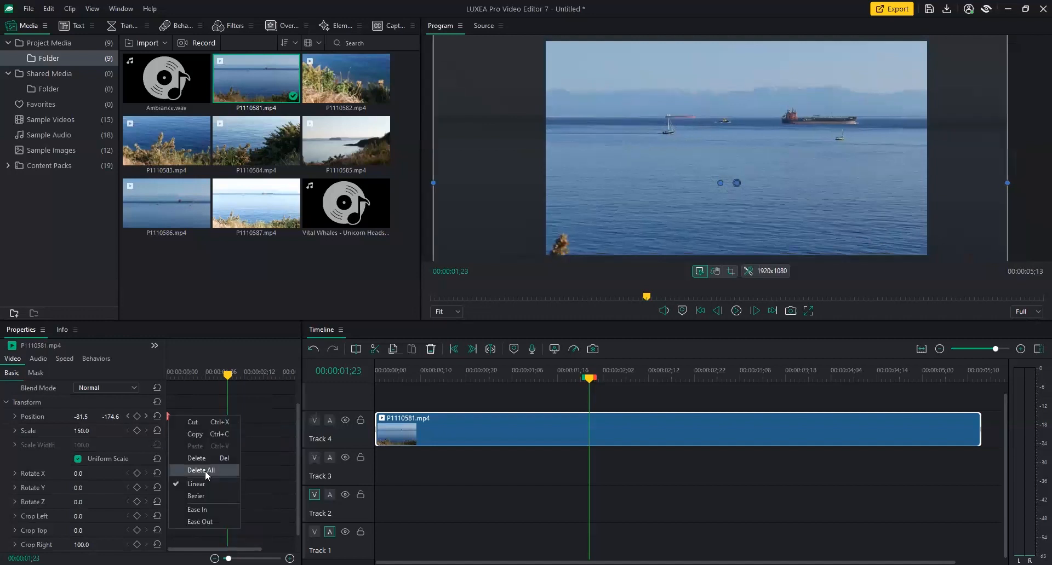
pyautogui.click(205, 472)
pyautogui.moveTo(225, 377); pyautogui.dragTo(156, 379)
pyautogui.click(88, 417)
# Reset the seaside clip's Position X and Y to 0, 0.
pyautogui.write('0')
pyautogui.press('Return')
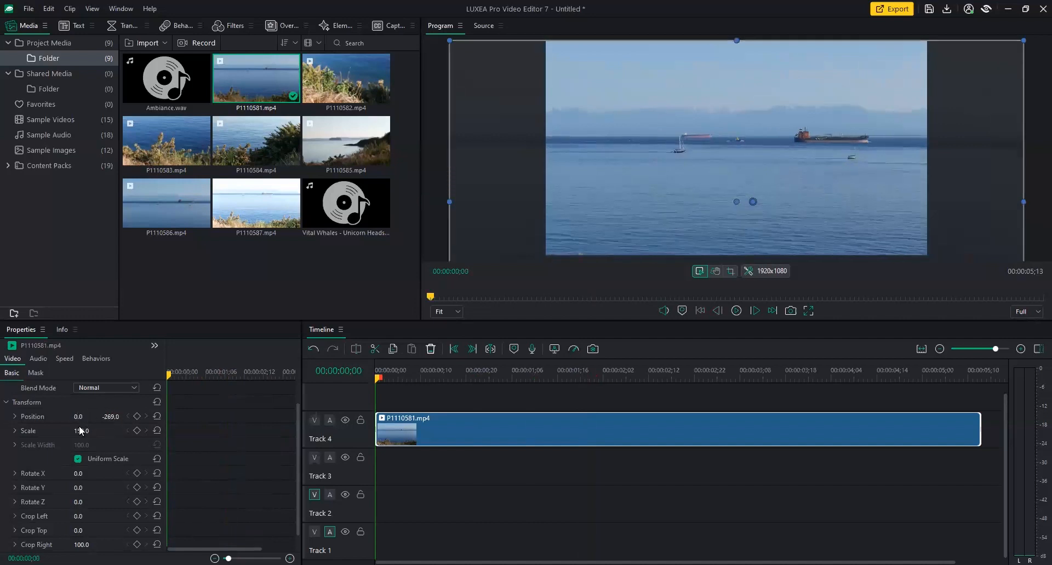
pyautogui.click(113, 419)
pyautogui.write('0')
pyautogui.press('Return')
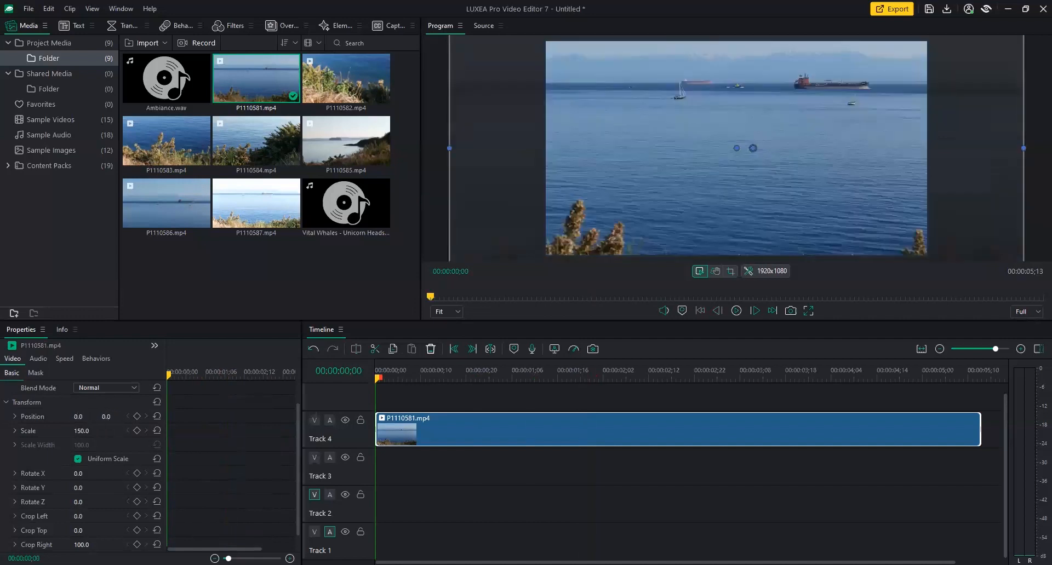
# Set the clip's Scale back to 100 at 1 second 19 frames.
pyautogui.click(83, 431)
pyautogui.write('0')
pyautogui.press('Return')
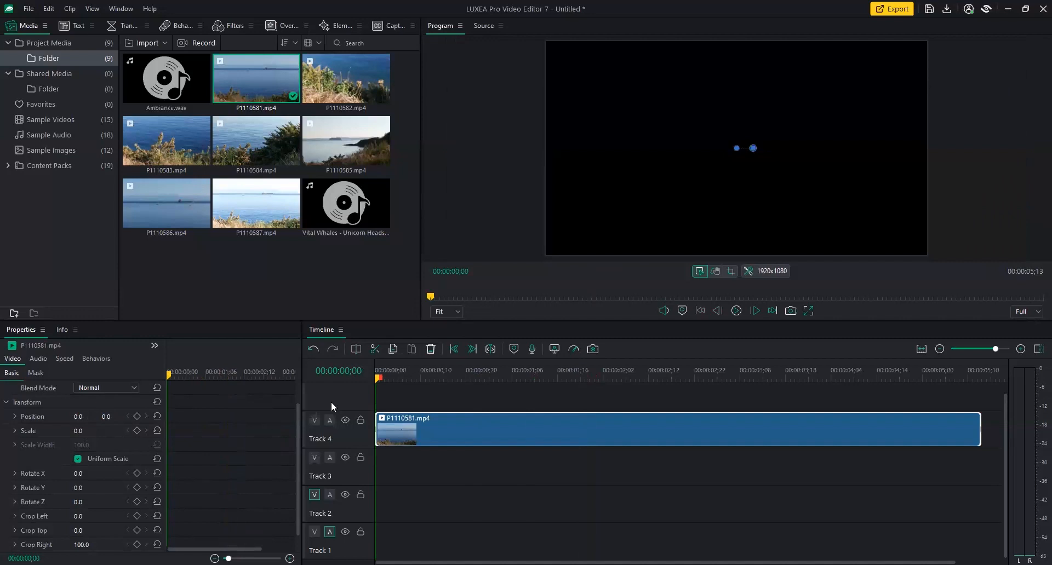
pyautogui.moveTo(378, 377); pyautogui.dragTo(572, 371)
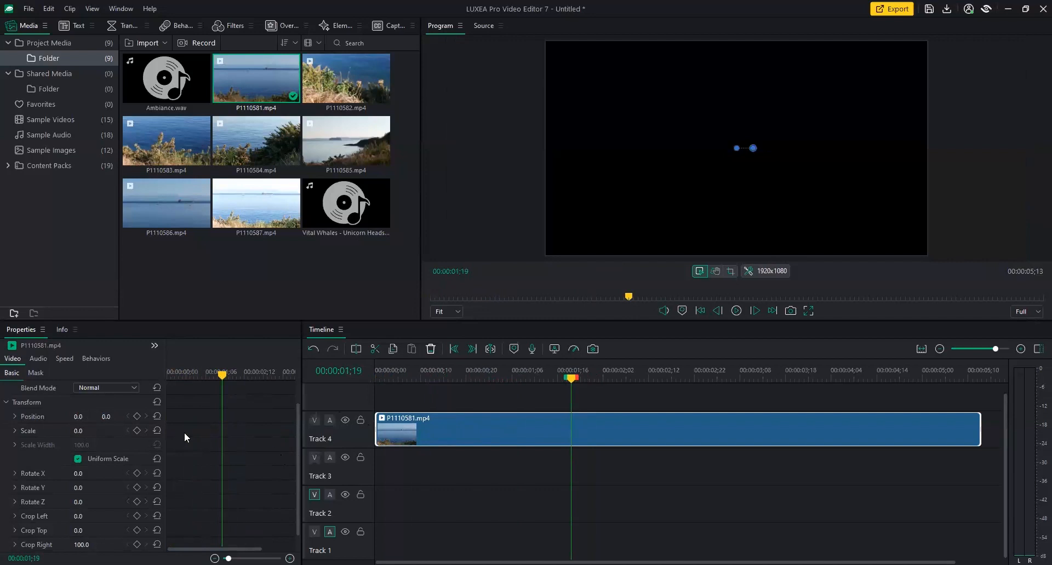
pyautogui.moveTo(76, 432); pyautogui.dragTo(80, 432)
pyautogui.click(77, 431)
pyautogui.write('100')
pyautogui.press('Return')
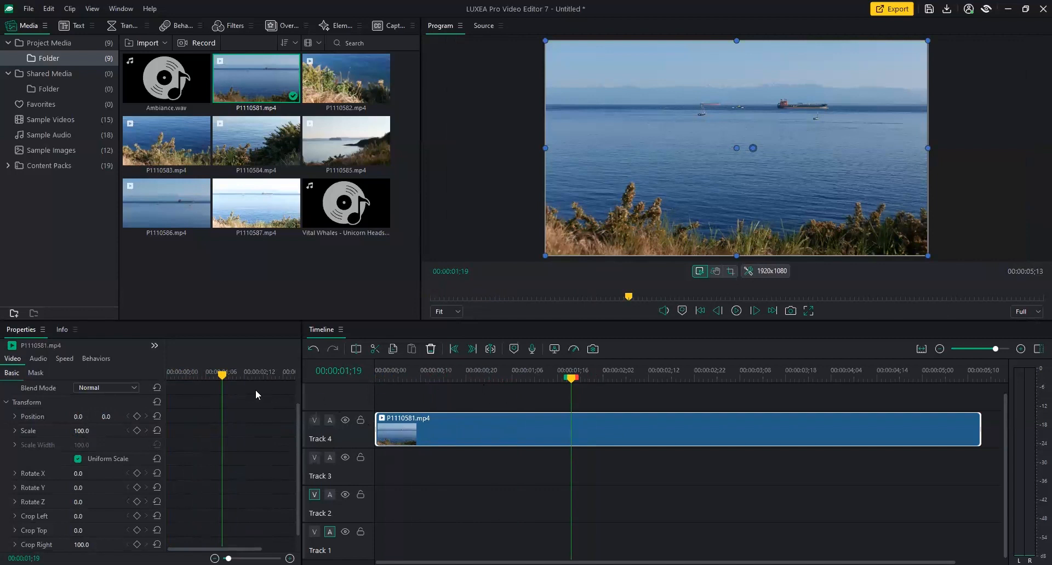
# Apply the Film mask preset to the seaside clip and shrink its Scale to about 89.
pyautogui.click(38, 373)
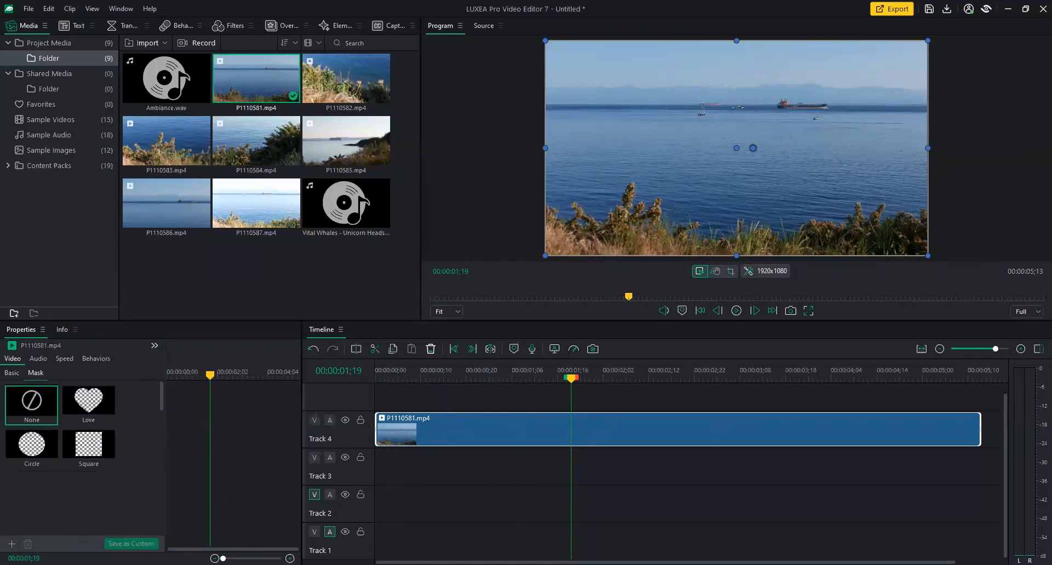
pyautogui.moveTo(160, 389); pyautogui.dragTo(158, 413)
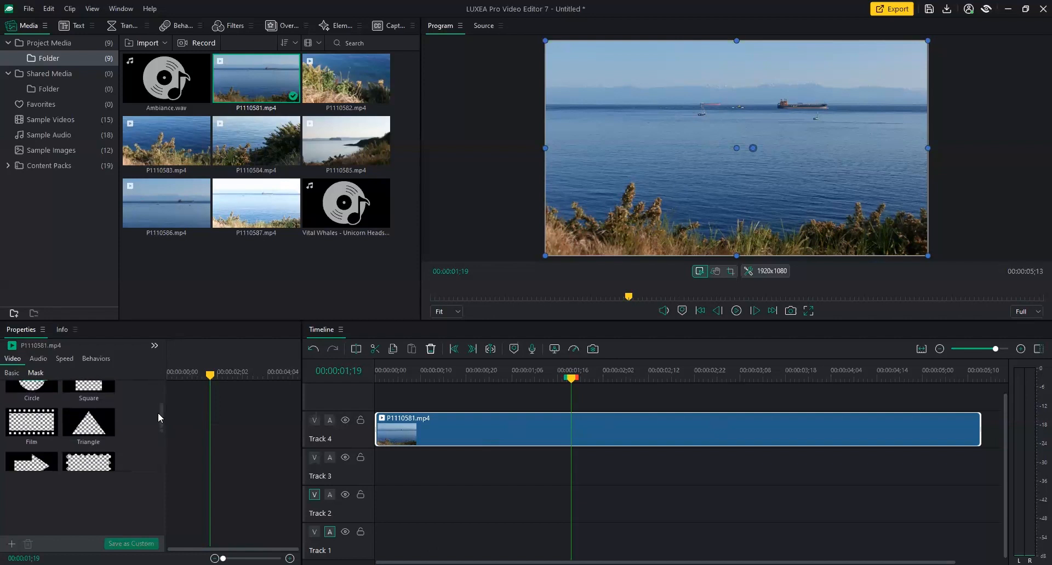
pyautogui.click(39, 426)
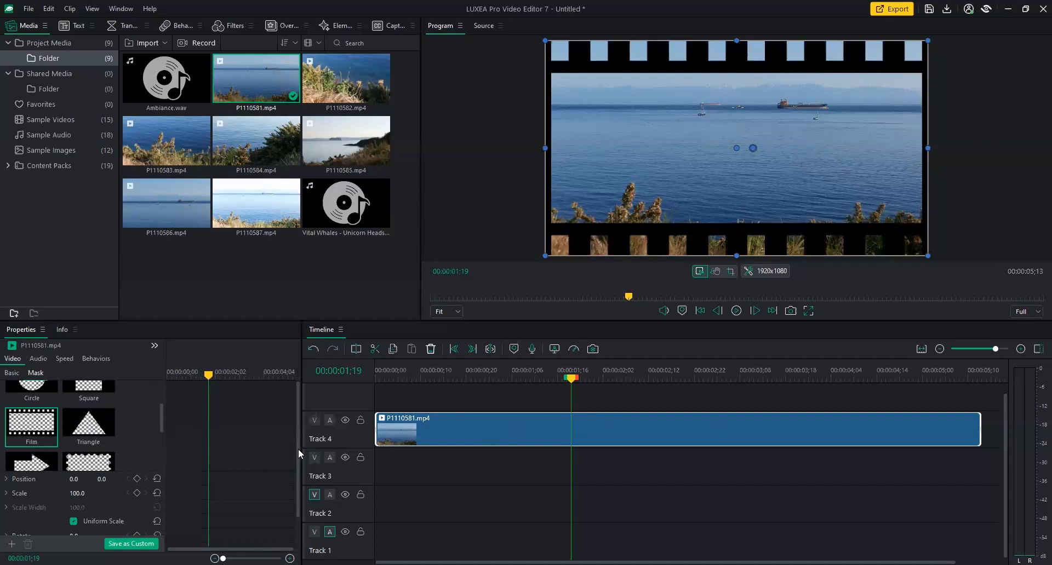
pyautogui.scroll(-2, 33, 395)
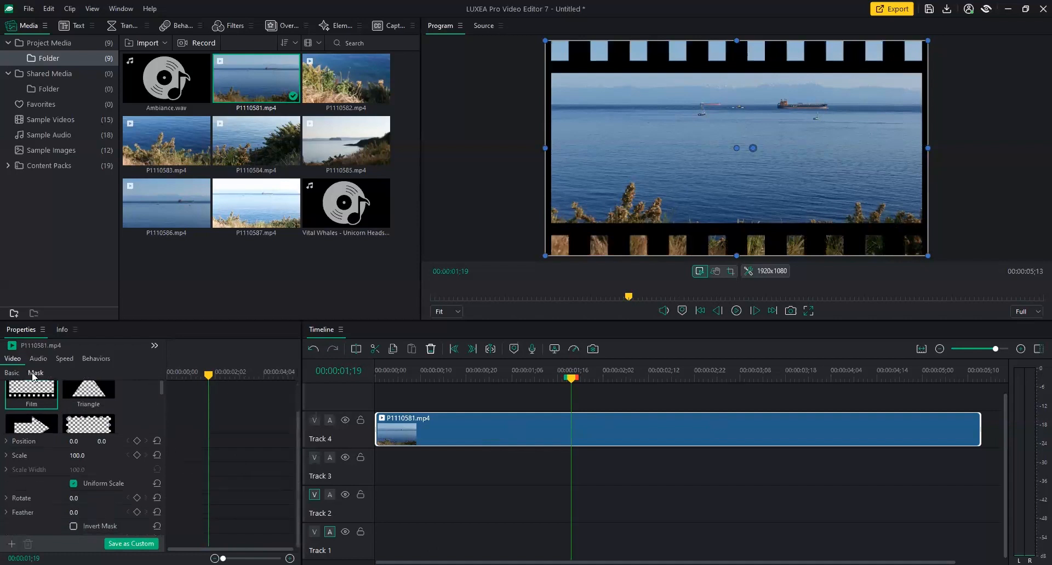
pyautogui.moveTo(93, 458)
pyautogui.mouseDown()
pyautogui.moveTo(47, 458)
pyautogui.moveTo(104, 458)
pyautogui.moveTo(36, 458)
pyautogui.moveTo(77, 459)
pyautogui.mouseUp()
# Preview the film-strip border from near the clip's start.
pyautogui.moveTo(570, 383); pyautogui.dragTo(393, 384)
pyautogui.press('space')
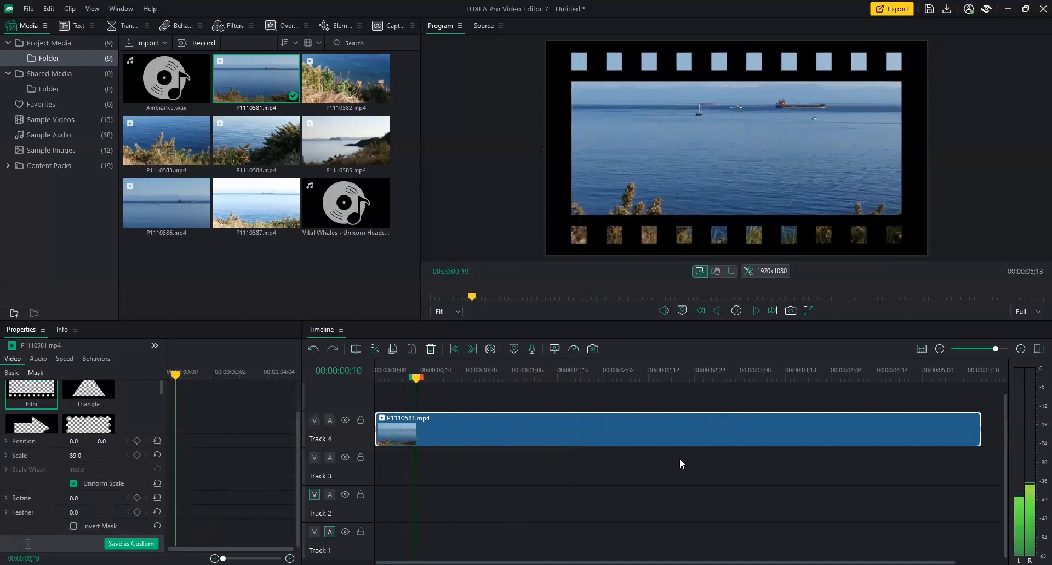
pyautogui.press('space')
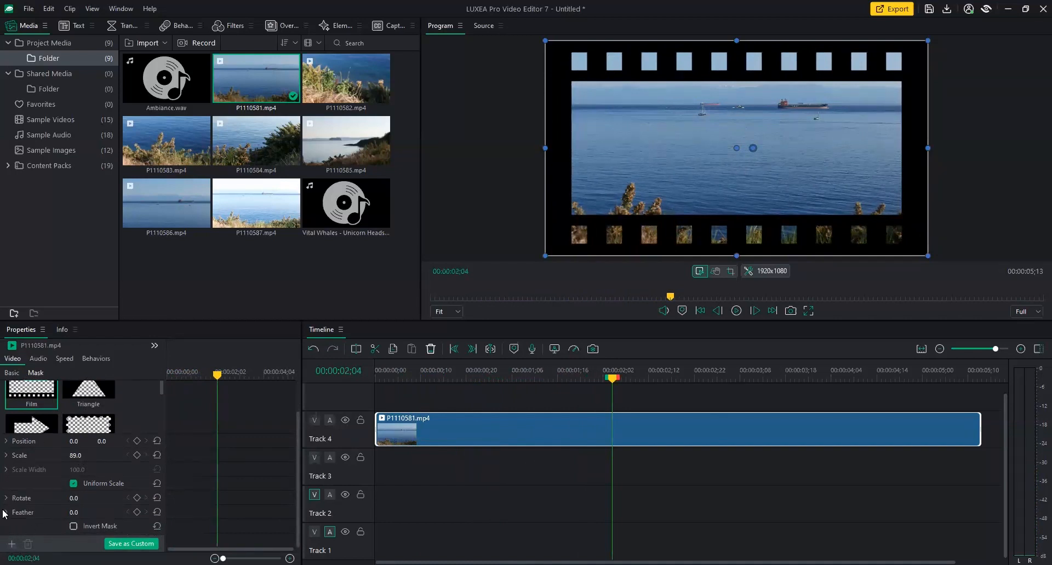
# Cancel the custom image mask chooser and show the clip's Speed settings (1.00x, 05;13).
pyautogui.click(11, 544)
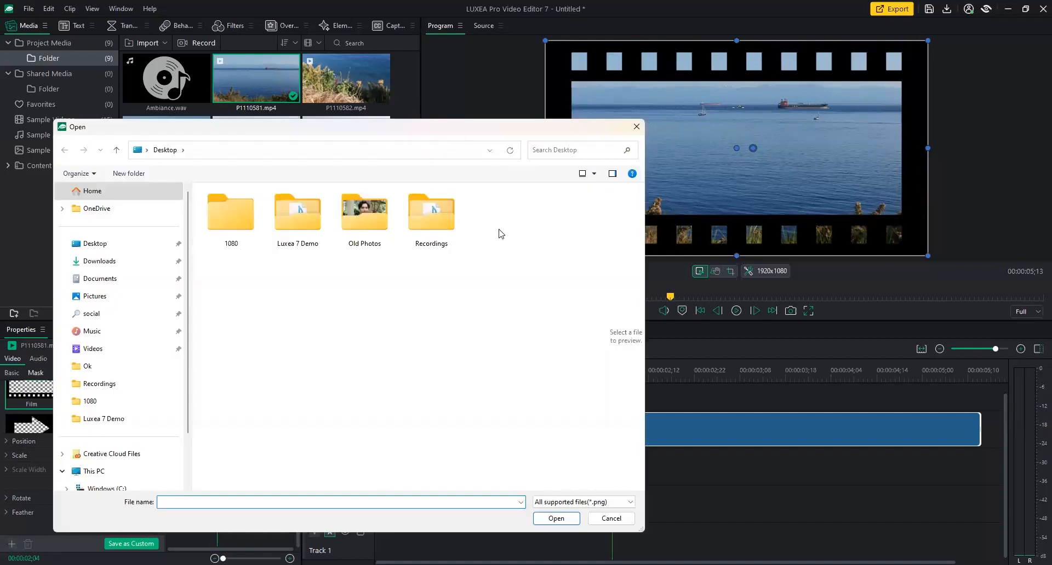
pyautogui.click(611, 519)
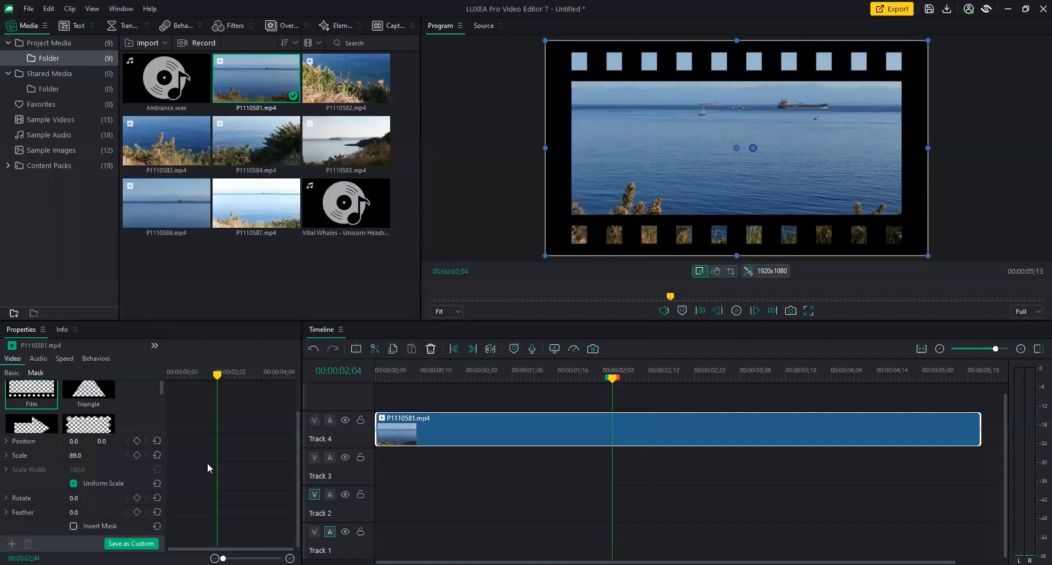
pyautogui.scroll(1, 297, 452)
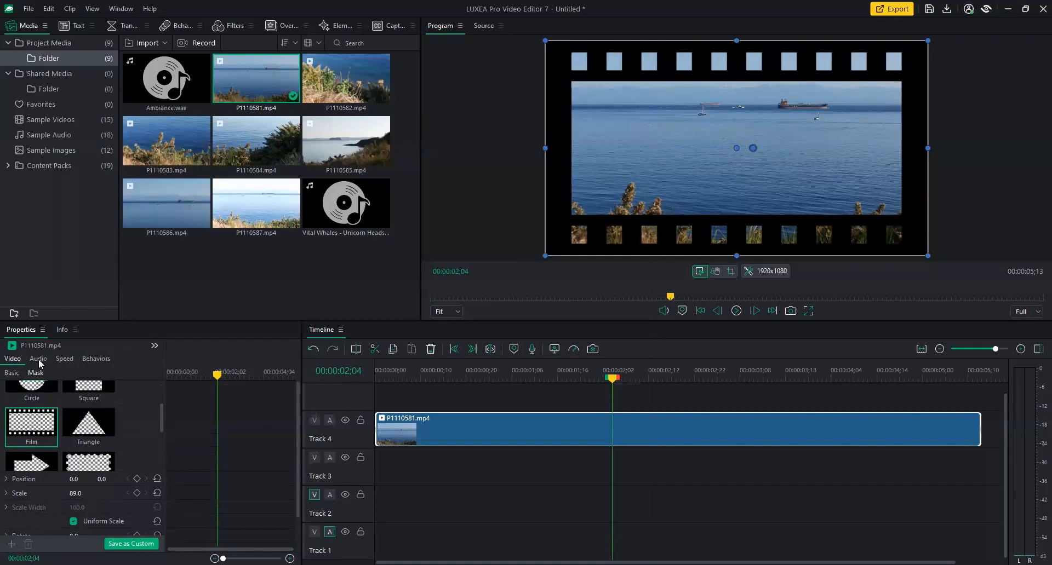
pyautogui.click(68, 360)
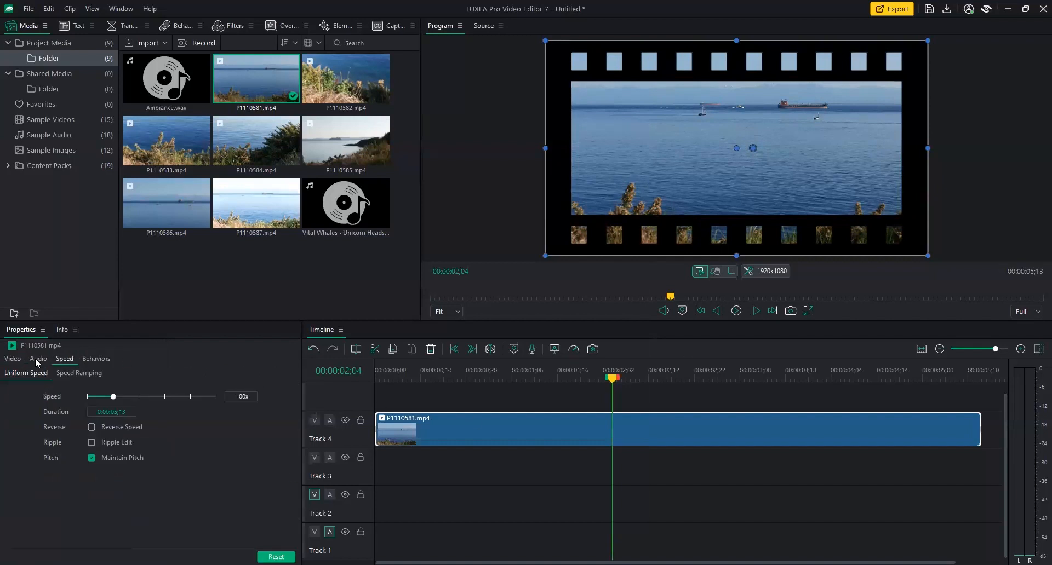
# Set the clip's mask preset to None, return to Speed settings and rewind to the start.
pyautogui.click(15, 359)
pyautogui.scroll(3, 161, 419)
pyautogui.click(37, 409)
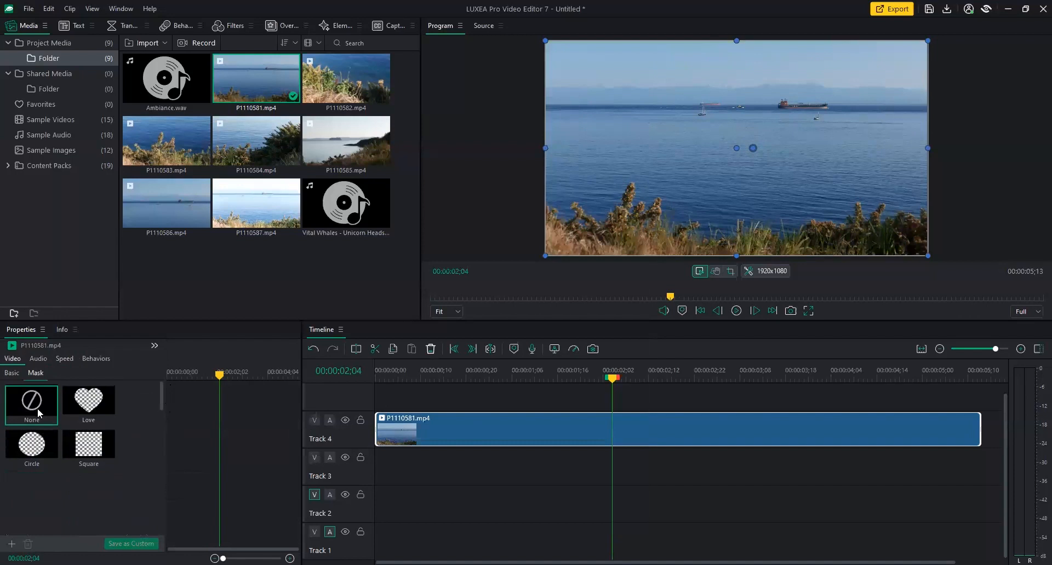
pyautogui.click(69, 364)
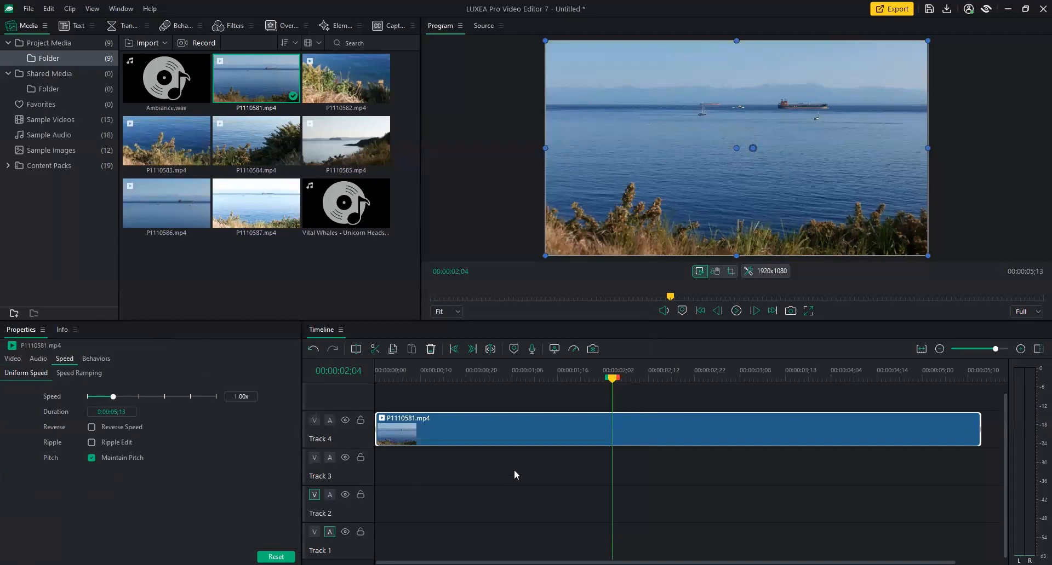
pyautogui.moveTo(596, 377); pyautogui.dragTo(381, 379)
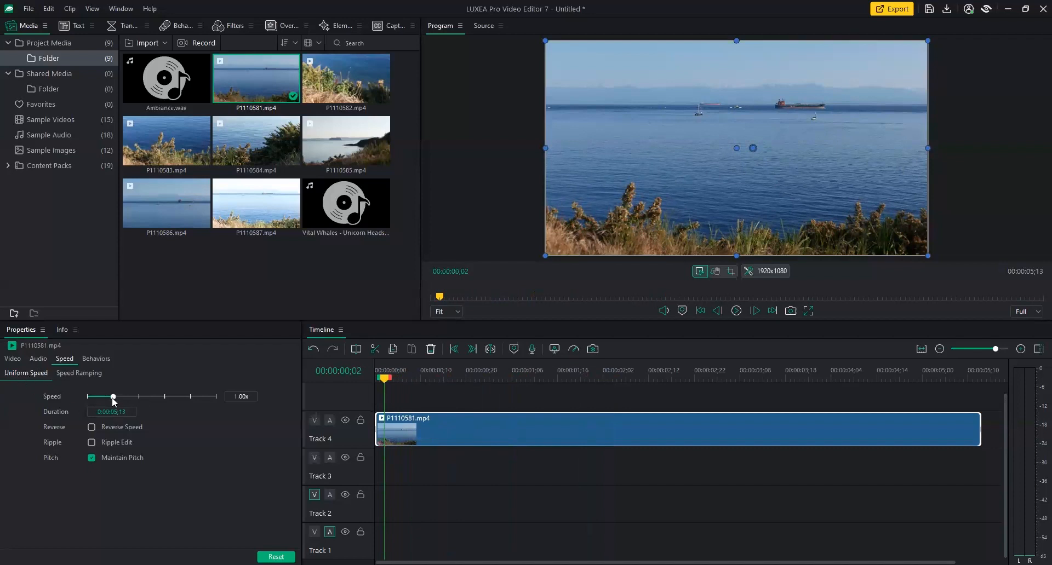
pyautogui.moveTo(143, 399)
pyautogui.mouseDown()
pyautogui.moveTo(219, 403)
pyautogui.moveTo(140, 412)
pyautogui.mouseUp()
pyautogui.moveTo(382, 379); pyautogui.dragTo(411, 396)
pyautogui.click(741, 312)
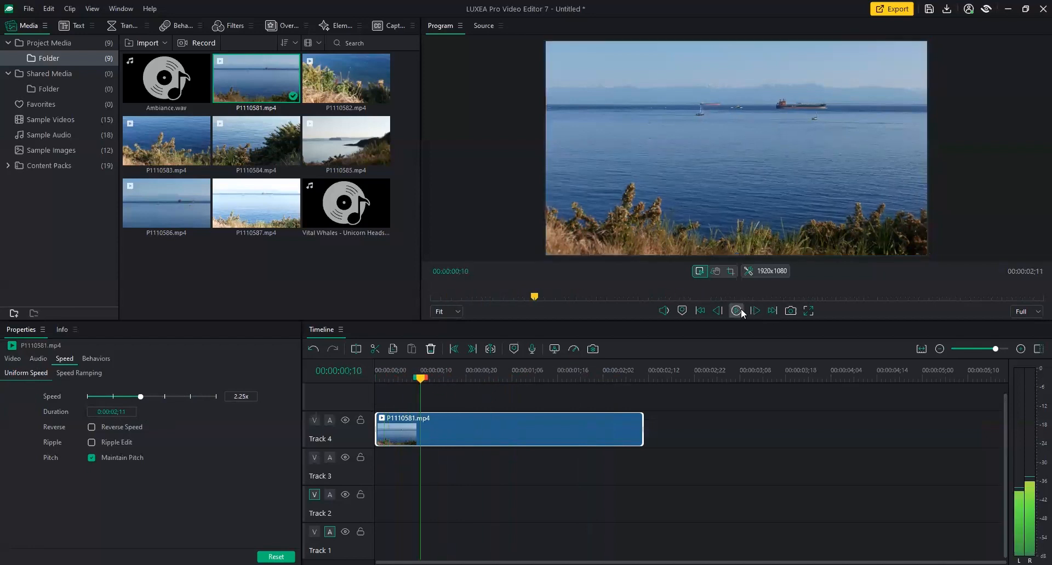
pyautogui.click(741, 311)
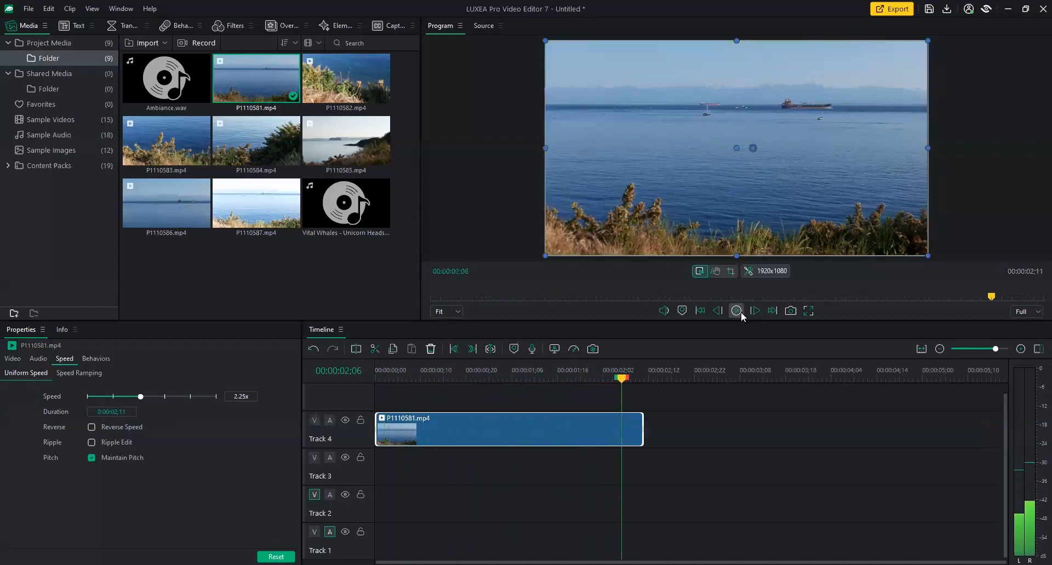
pyautogui.moveTo(601, 383); pyautogui.dragTo(350, 388)
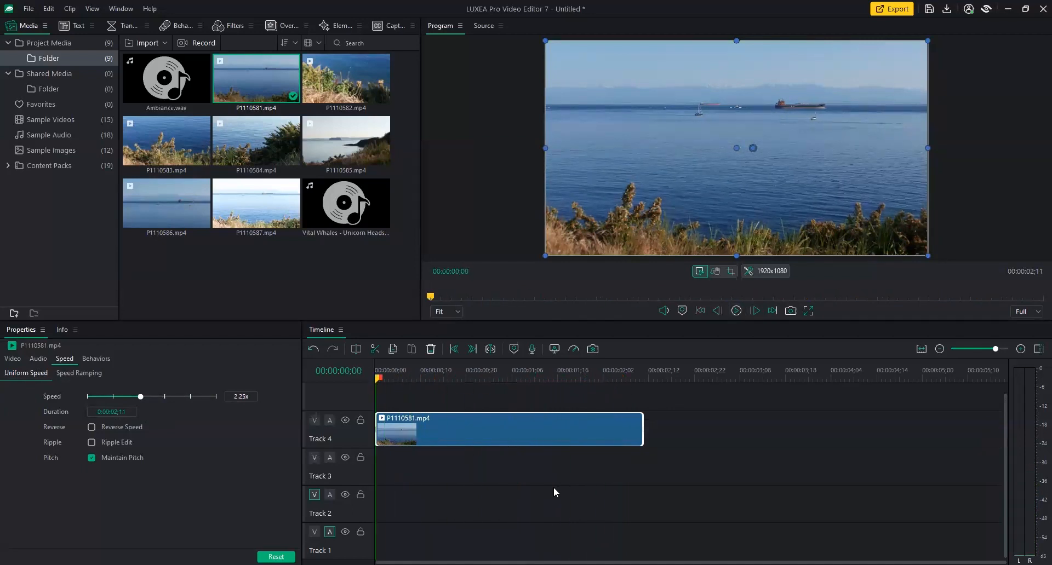
pyautogui.moveTo(139, 396); pyautogui.dragTo(99, 398)
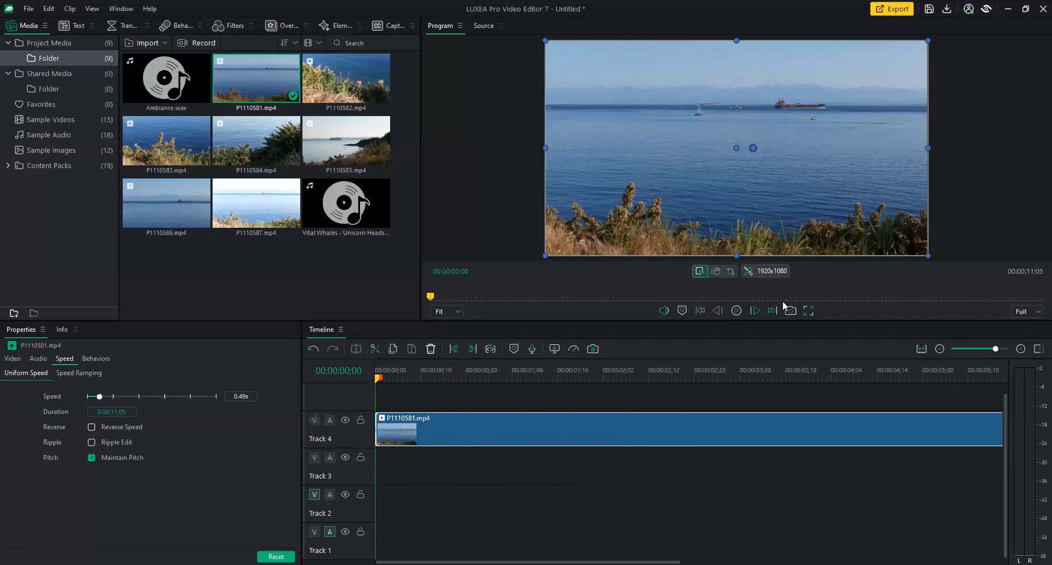
pyautogui.click(736, 311)
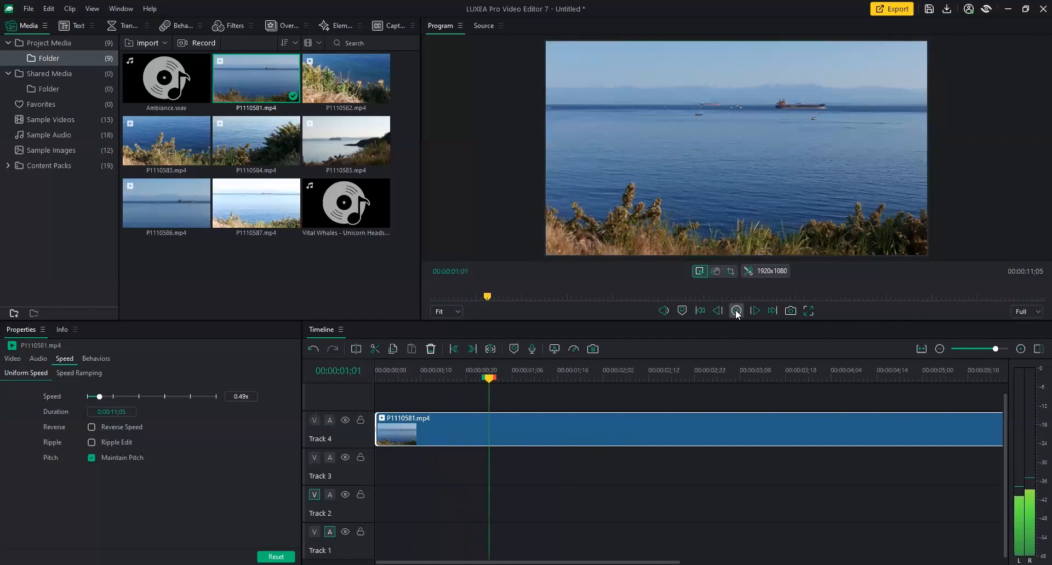
pyautogui.click(737, 311)
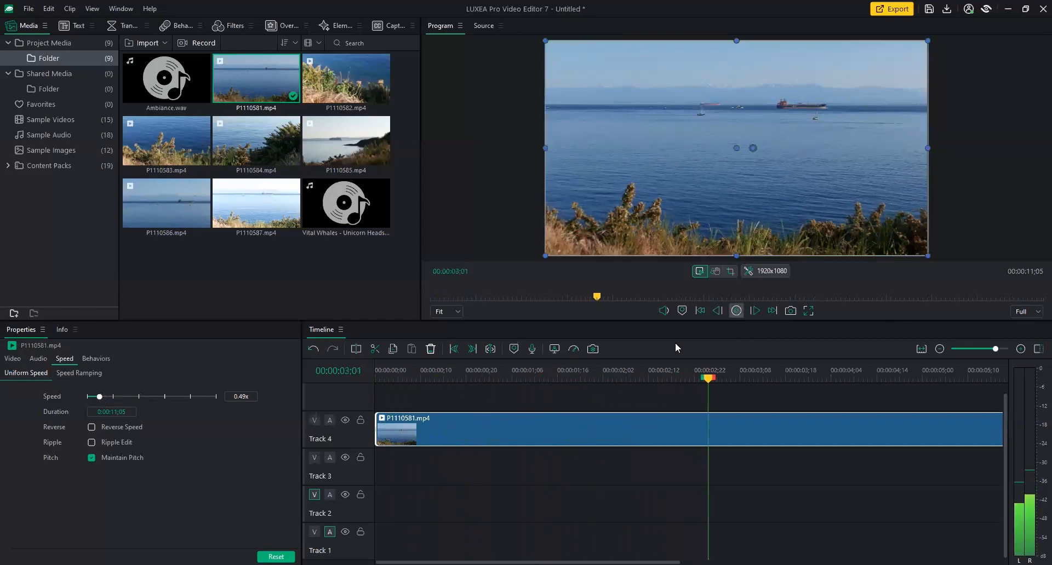
pyautogui.click(255, 397)
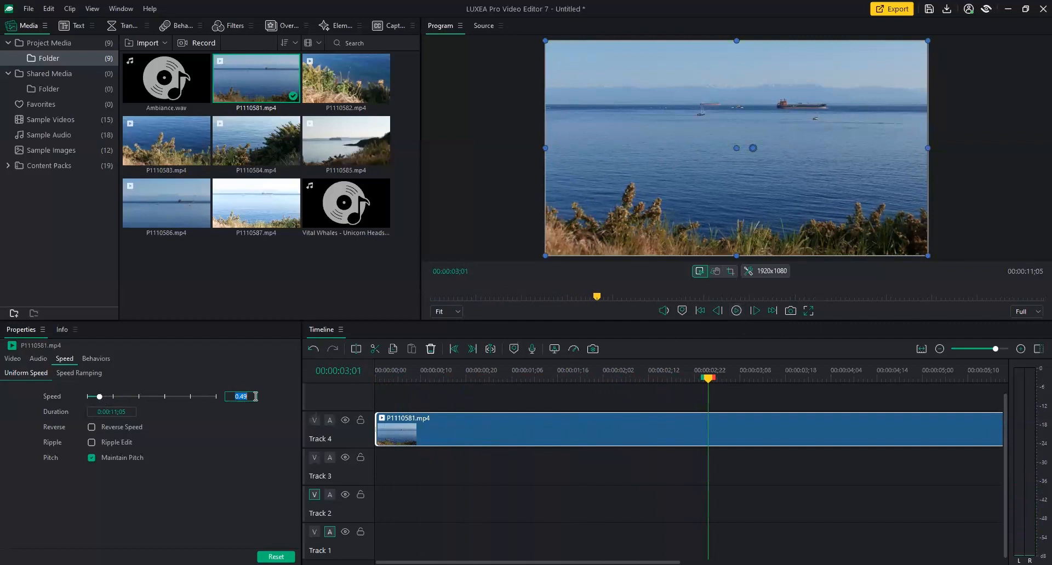
pyautogui.write('1')
pyautogui.press('Return')
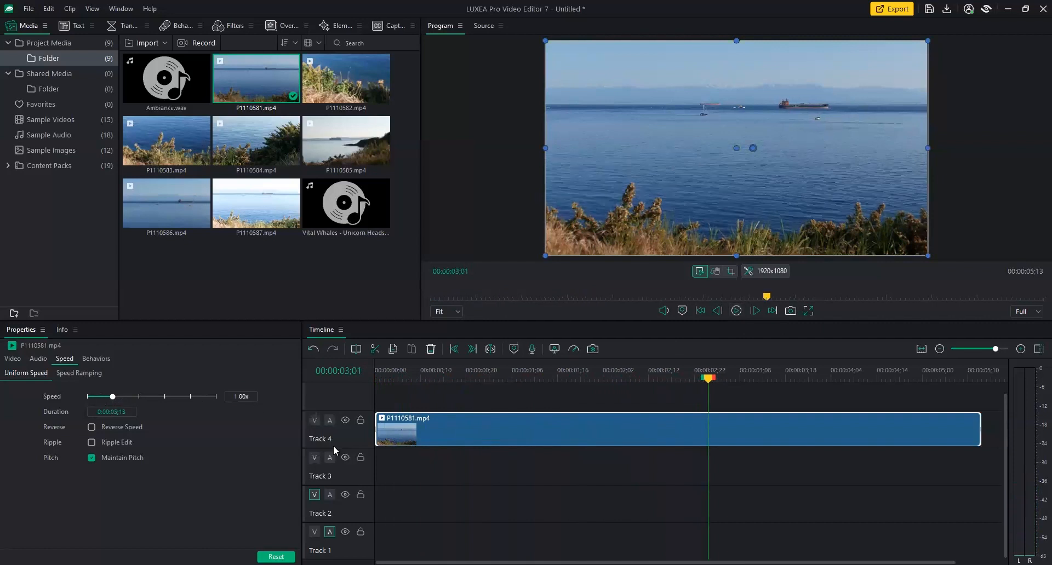
# At 1 second 19 frames, toggle Reverse Speed on and off and try the Speed slider.
pyautogui.moveTo(708, 379); pyautogui.dragTo(572, 393)
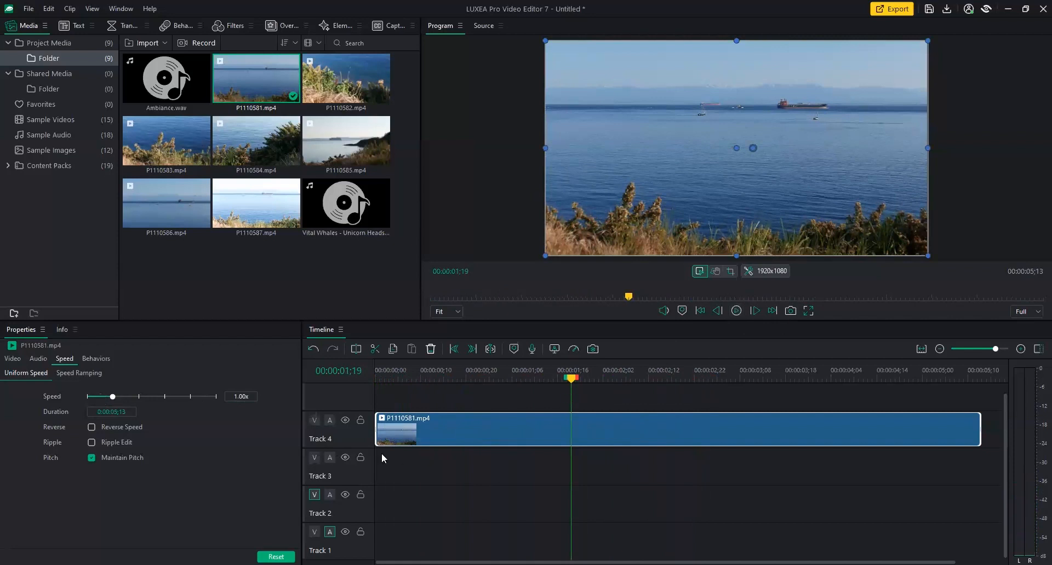
pyautogui.click(89, 429)
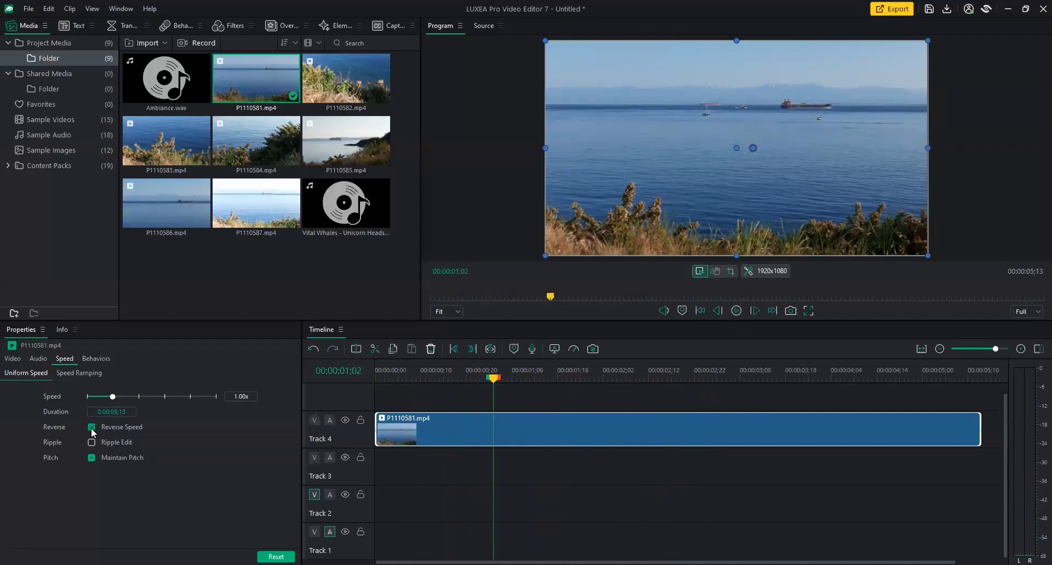
pyautogui.click(91, 430)
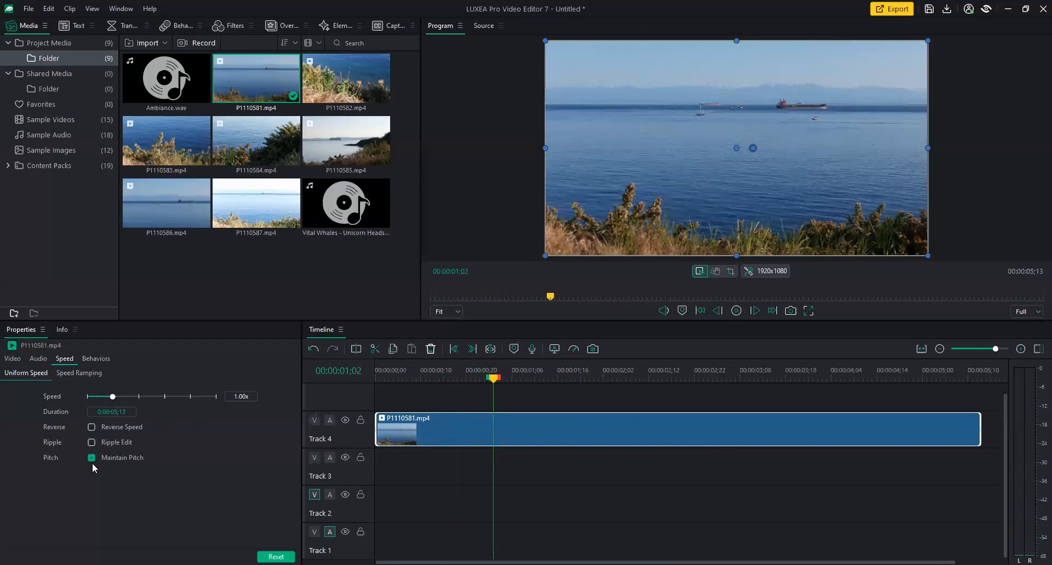
pyautogui.moveTo(121, 396); pyautogui.dragTo(165, 393)
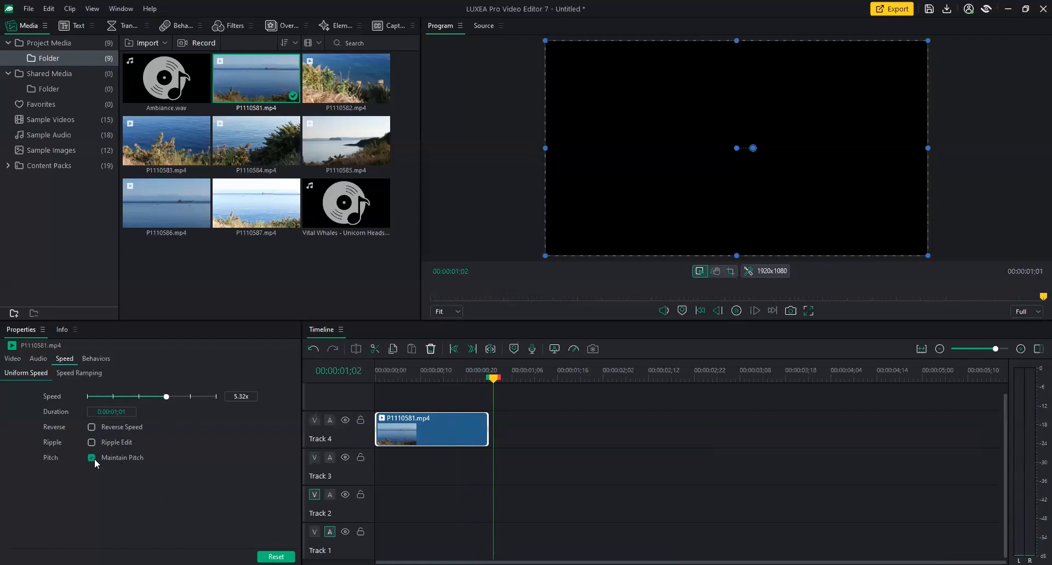
pyautogui.moveTo(167, 398); pyautogui.dragTo(114, 403)
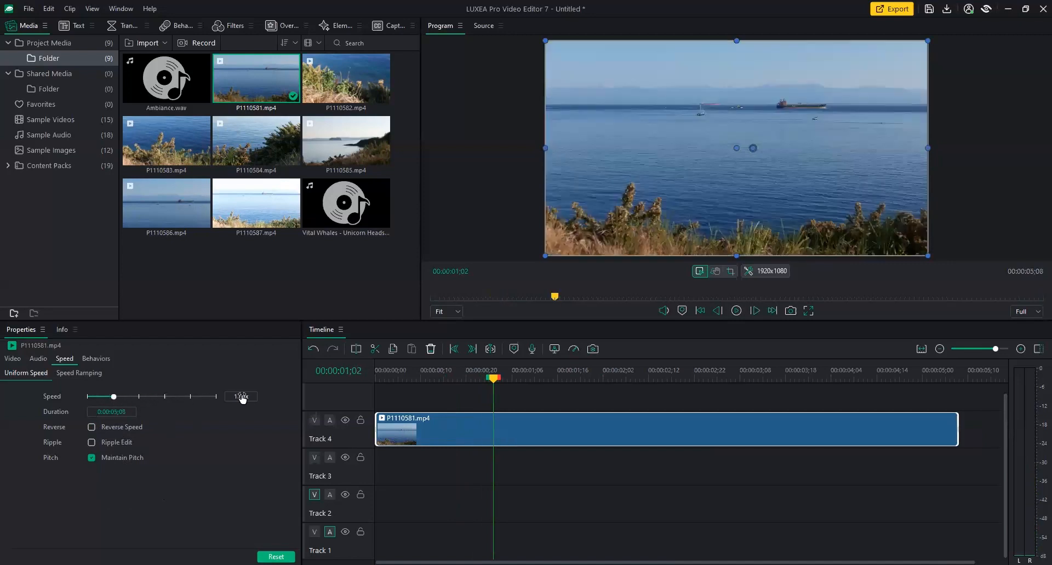
# Type 1 in the Speed field for 1.00x, then rewind near the clip's start.
pyautogui.click(241, 397)
pyautogui.write('1')
pyautogui.press('Return')
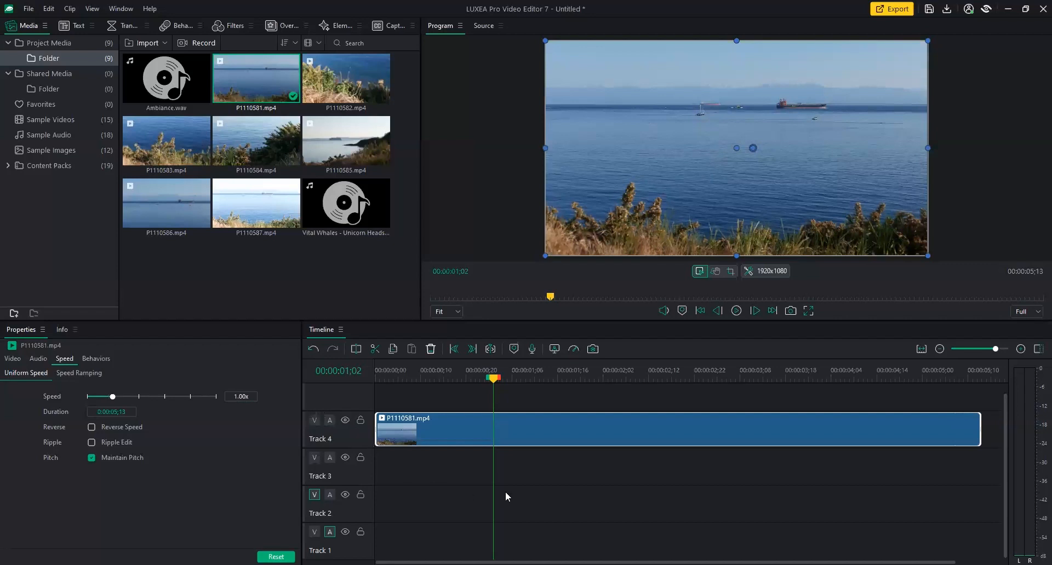
pyautogui.moveTo(491, 379); pyautogui.dragTo(594, 379)
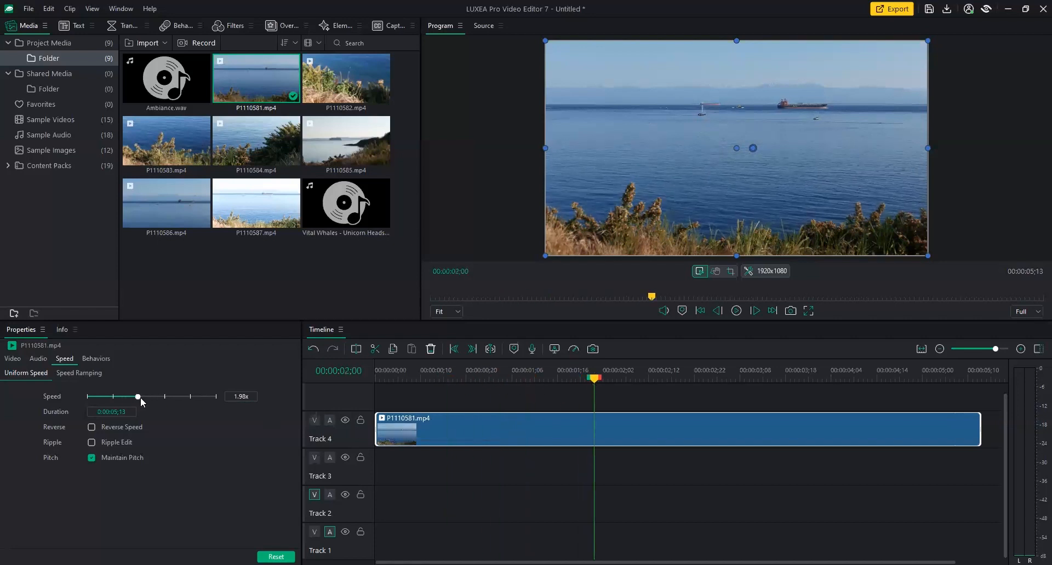
# Raise the clip speed to 2.25x and set preview playback resolution to 1/4.
pyautogui.moveTo(142, 402); pyautogui.dragTo(141, 401)
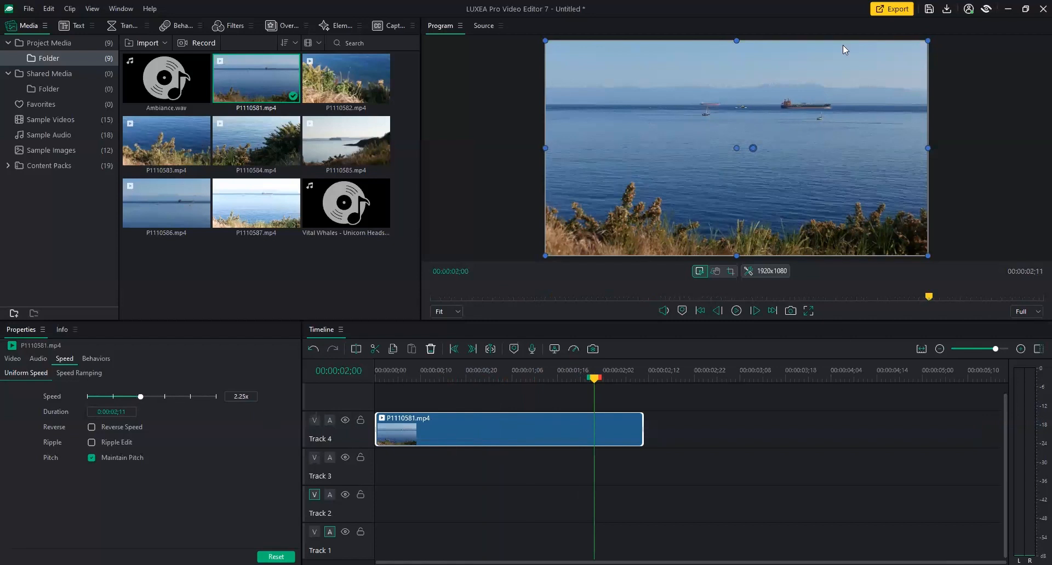
pyautogui.click(1037, 312)
pyautogui.click(1023, 353)
# Preview the clip from near its start, then enable Reverse Speed and preview again.
pyautogui.click(398, 384)
pyautogui.press('space')
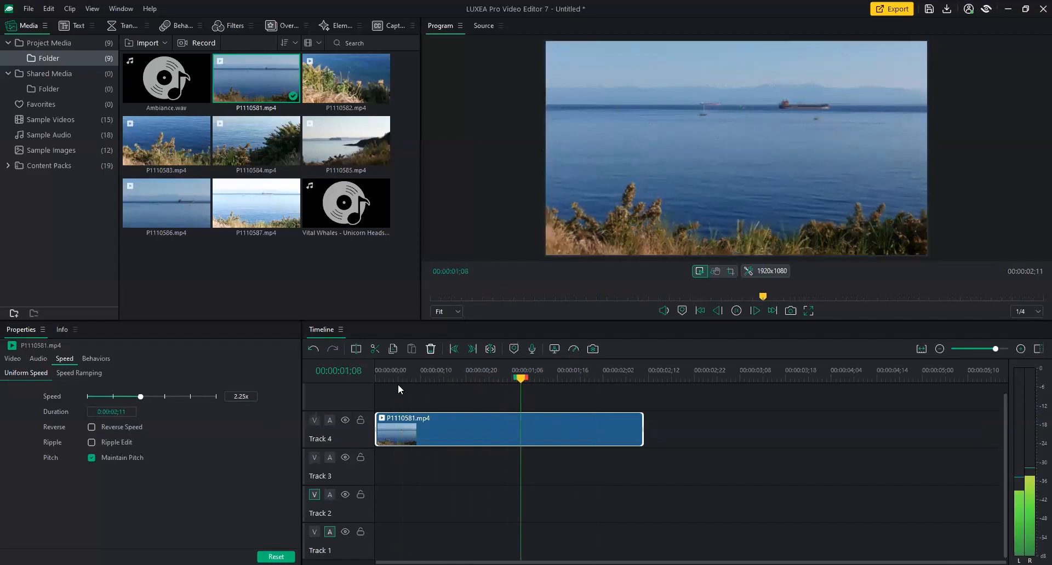
pyautogui.click(457, 397)
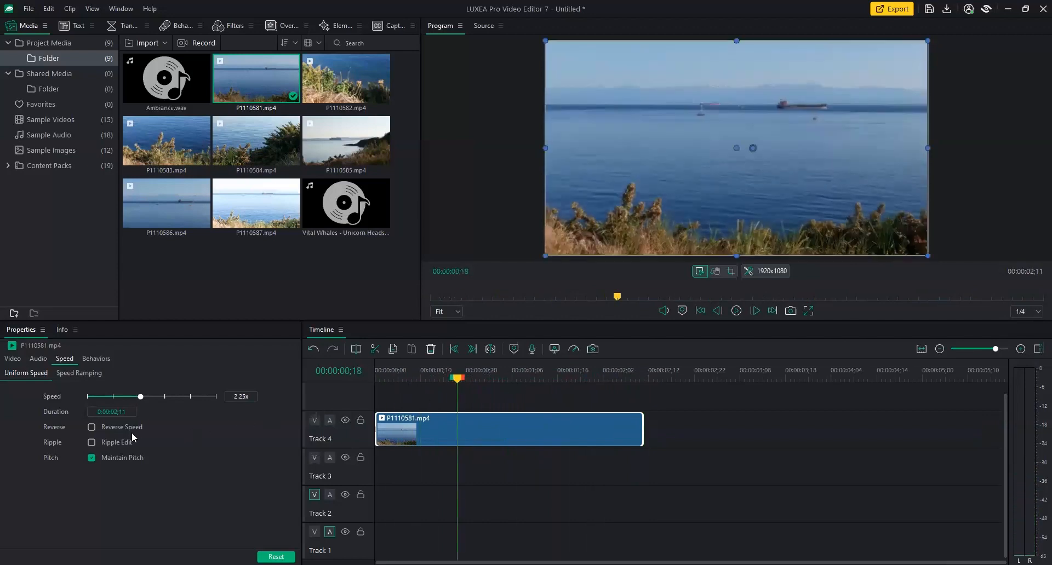
pyautogui.click(92, 428)
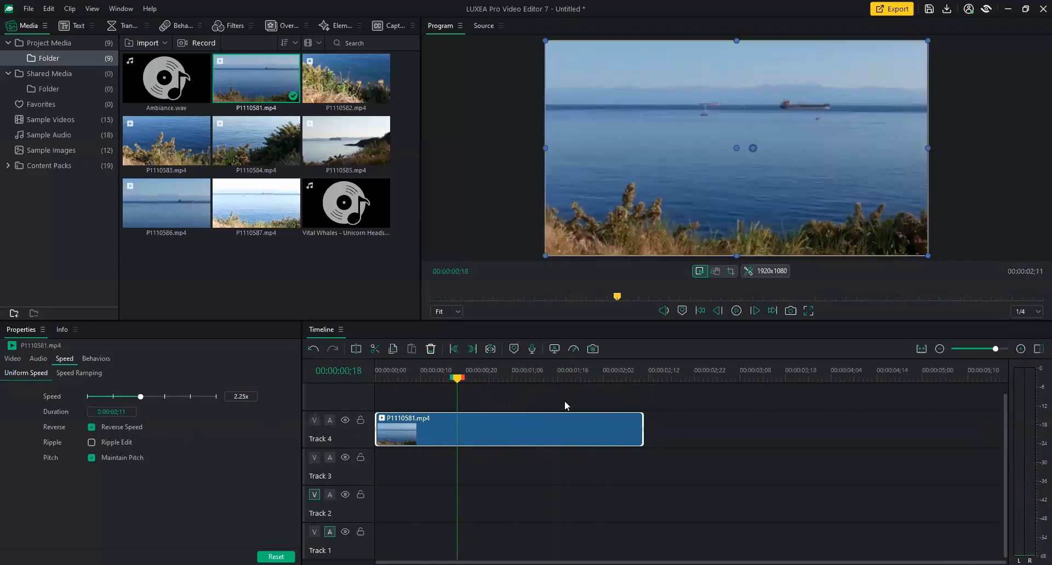
pyautogui.press('space')
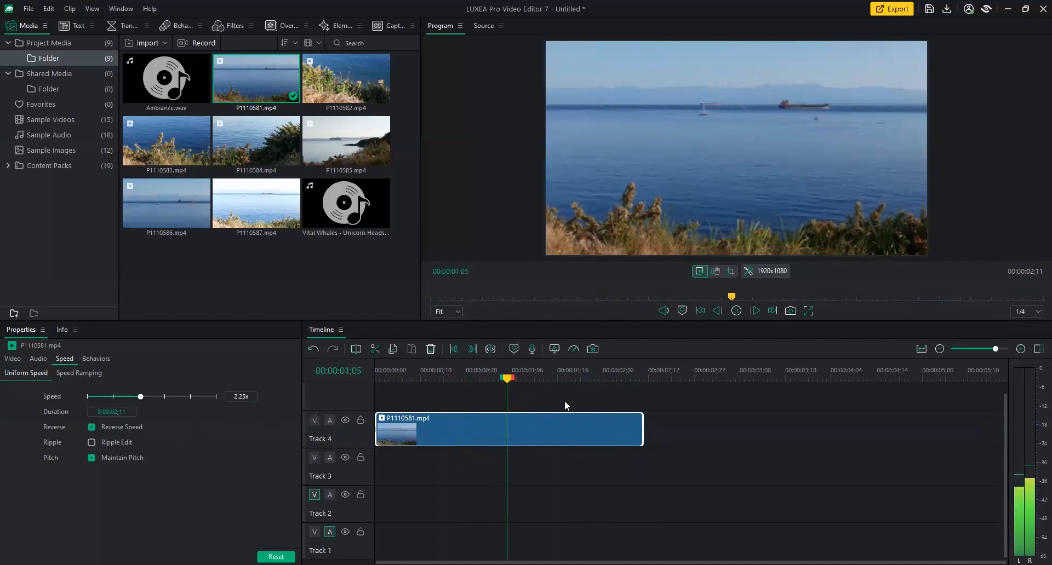
pyautogui.press('space')
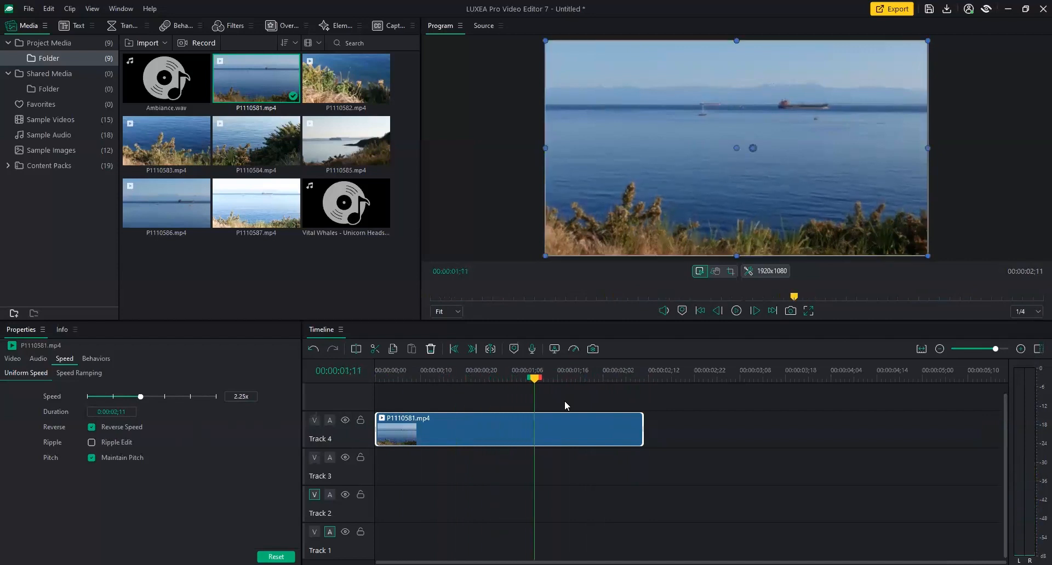
# Turn off Reverse Speed and apply the Montage speed ramp, confirming the override.
pyautogui.click(89, 426)
pyautogui.click(81, 373)
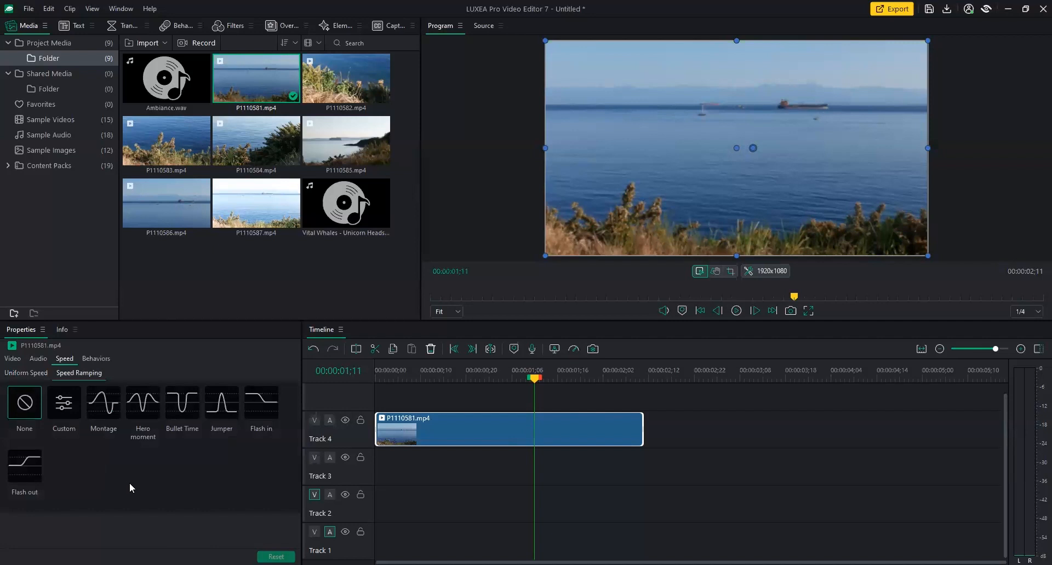
pyautogui.click(98, 410)
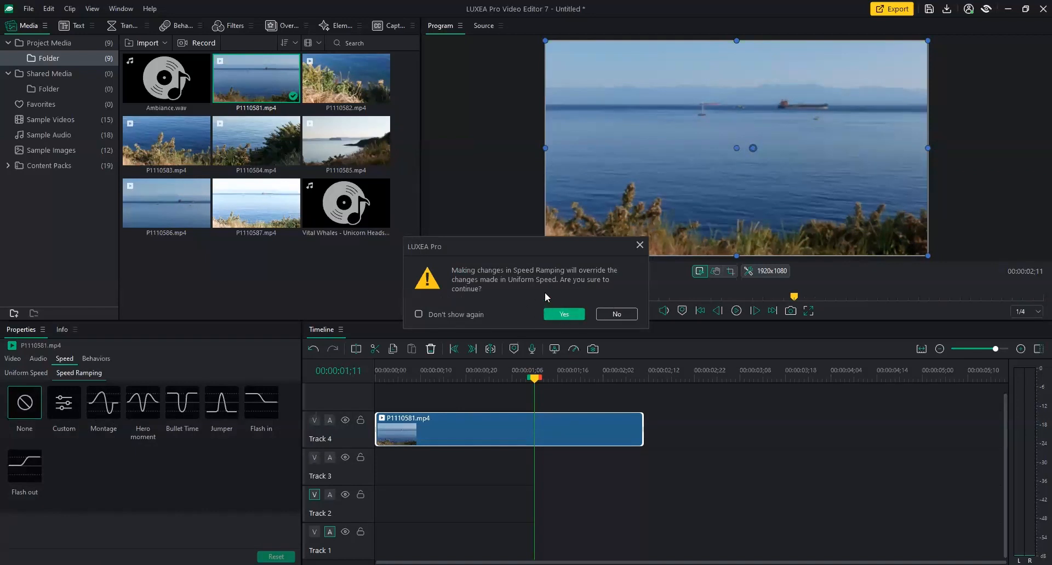
pyautogui.click(563, 315)
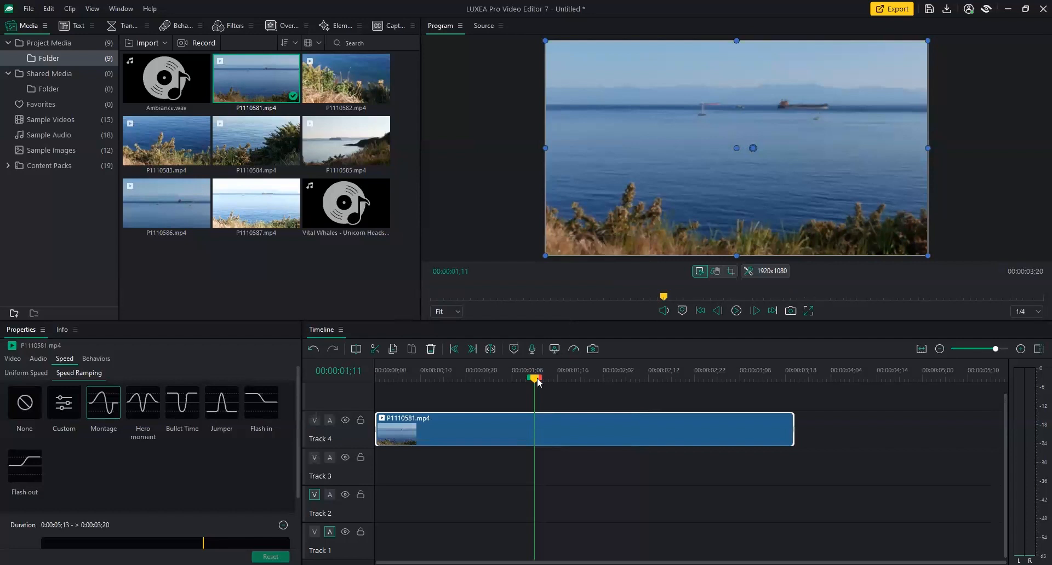
pyautogui.moveTo(535, 379); pyautogui.dragTo(388, 385)
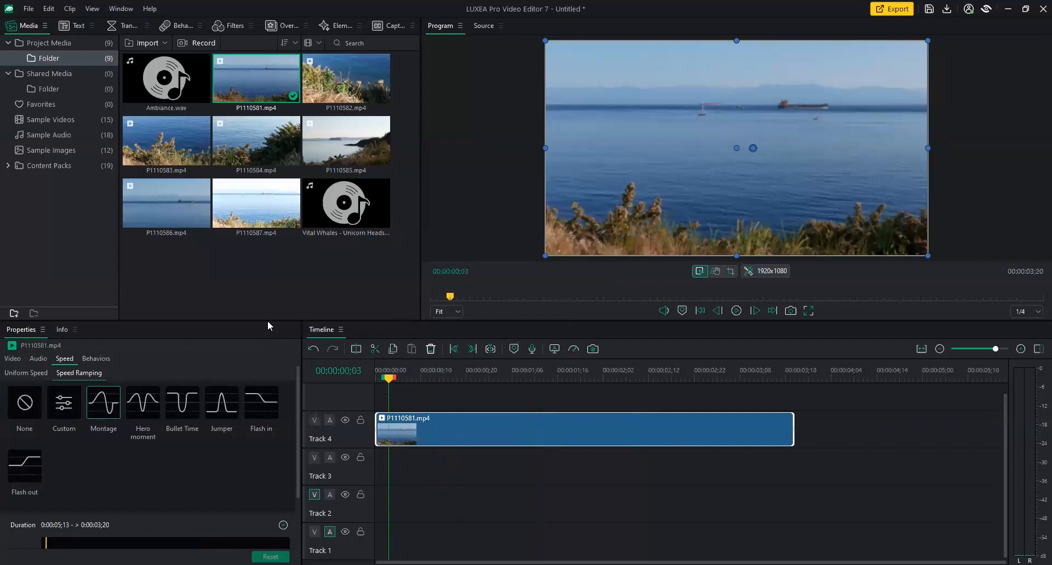
# Drag the Montage ramp's peak and dip, then reset to a flat Custom speed ramp.
pyautogui.moveTo(267, 319); pyautogui.dragTo(278, 273)
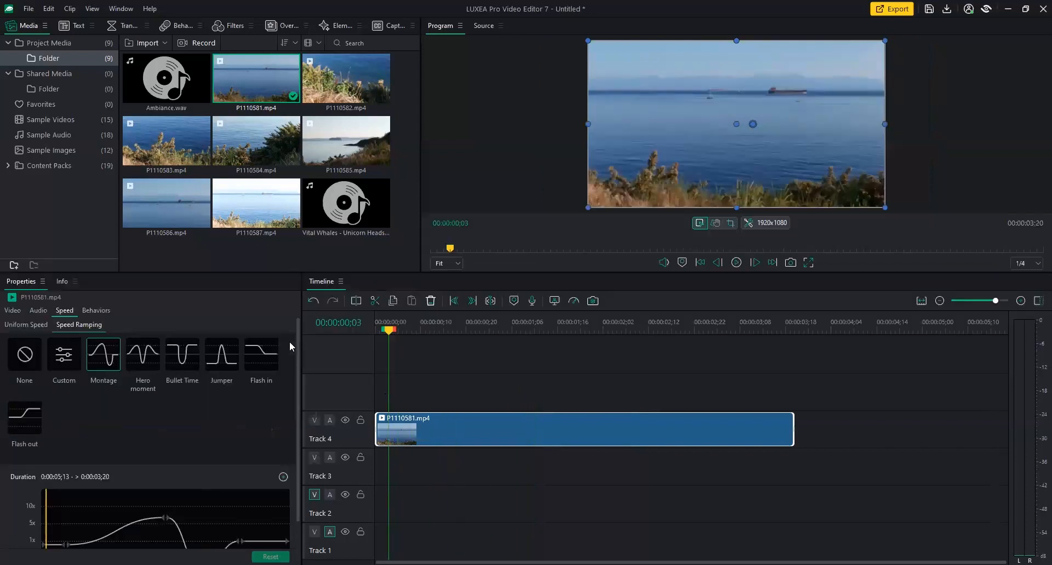
pyautogui.moveTo(297, 343); pyautogui.dragTo(297, 388)
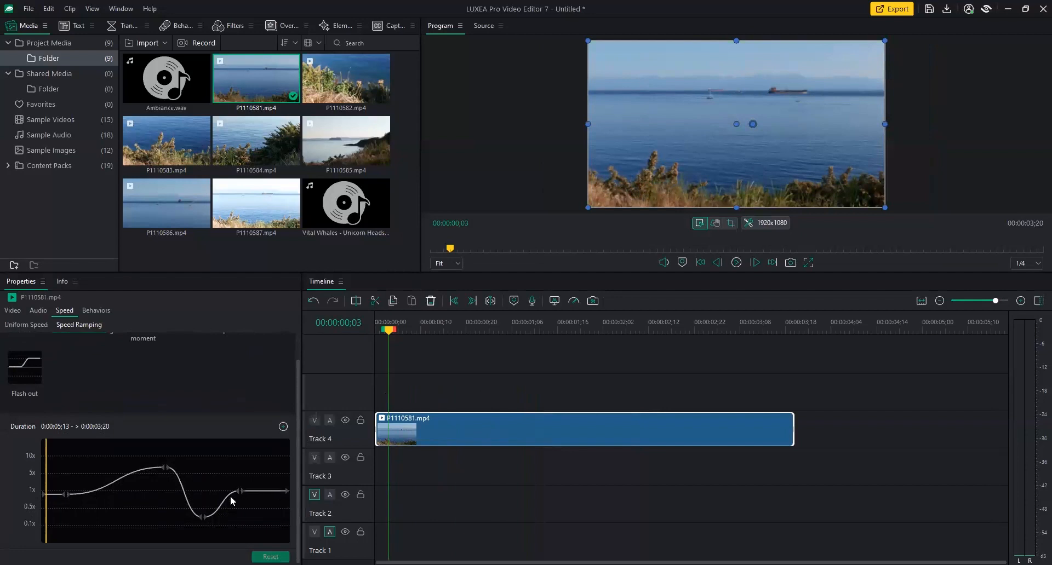
pyautogui.moveTo(165, 470)
pyautogui.mouseDown()
pyautogui.moveTo(133, 476)
pyautogui.moveTo(146, 462)
pyautogui.mouseUp()
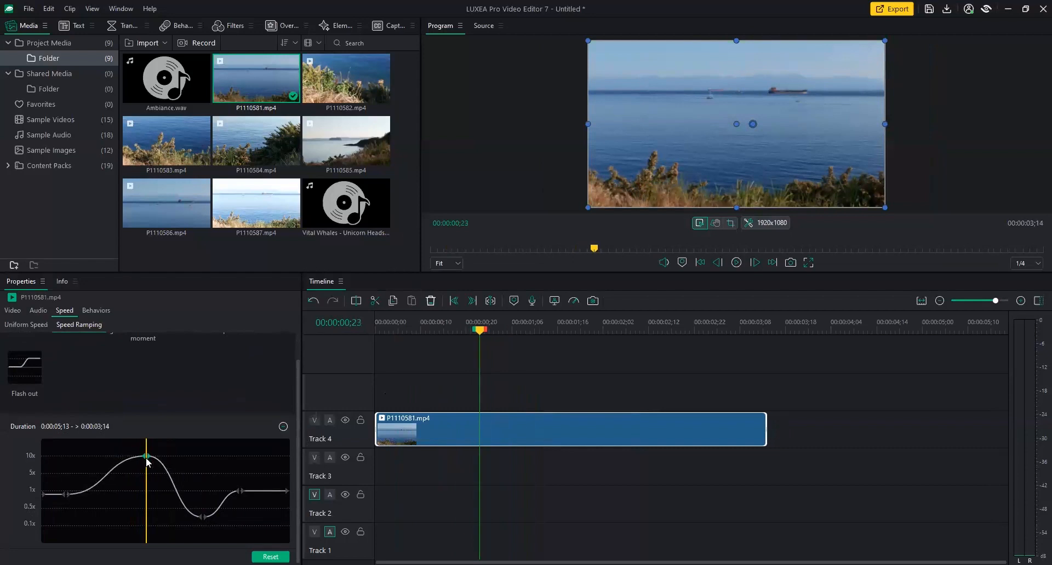
pyautogui.moveTo(202, 521); pyautogui.dragTo(195, 526)
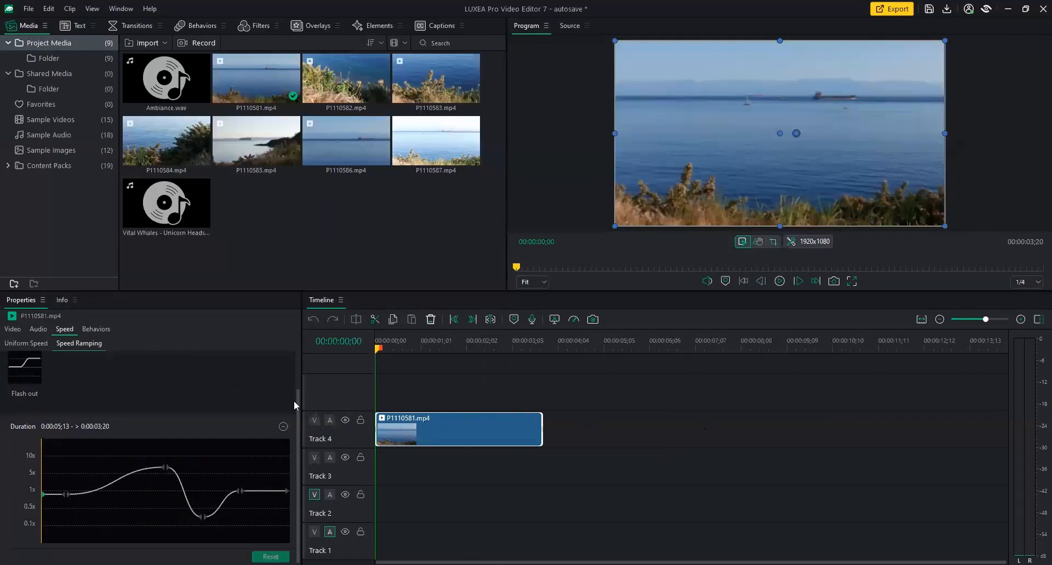
pyautogui.scroll(2, 125, 449)
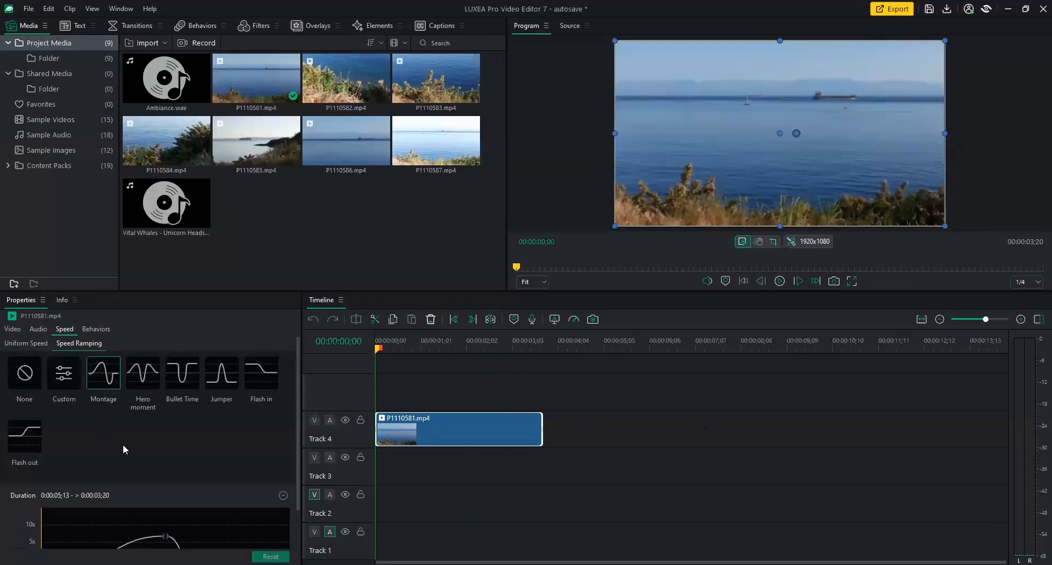
pyautogui.click(77, 377)
pyautogui.scroll(-2, 291, 428)
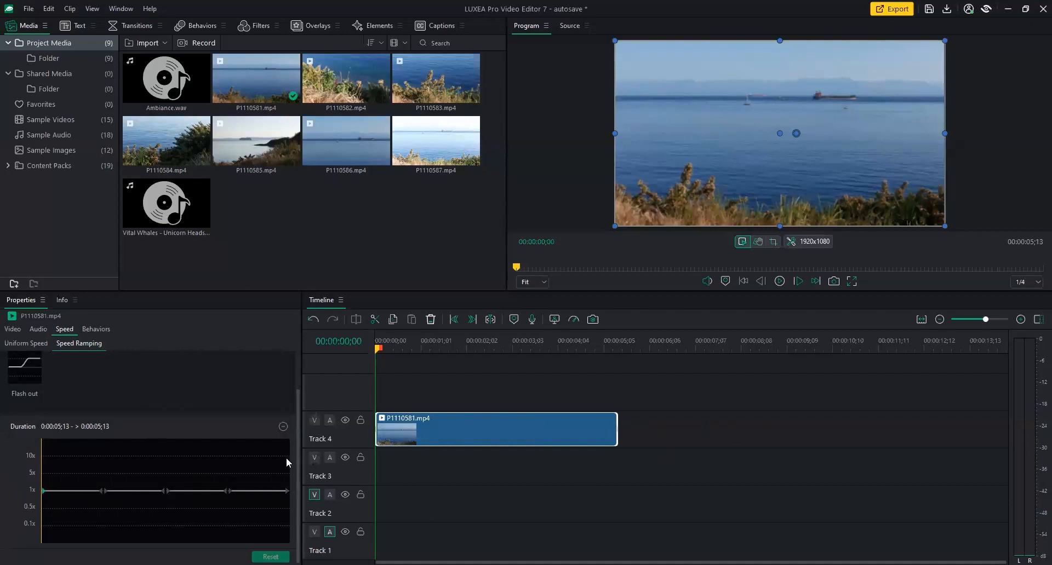
pyautogui.moveTo(299, 462); pyautogui.dragTo(296, 376)
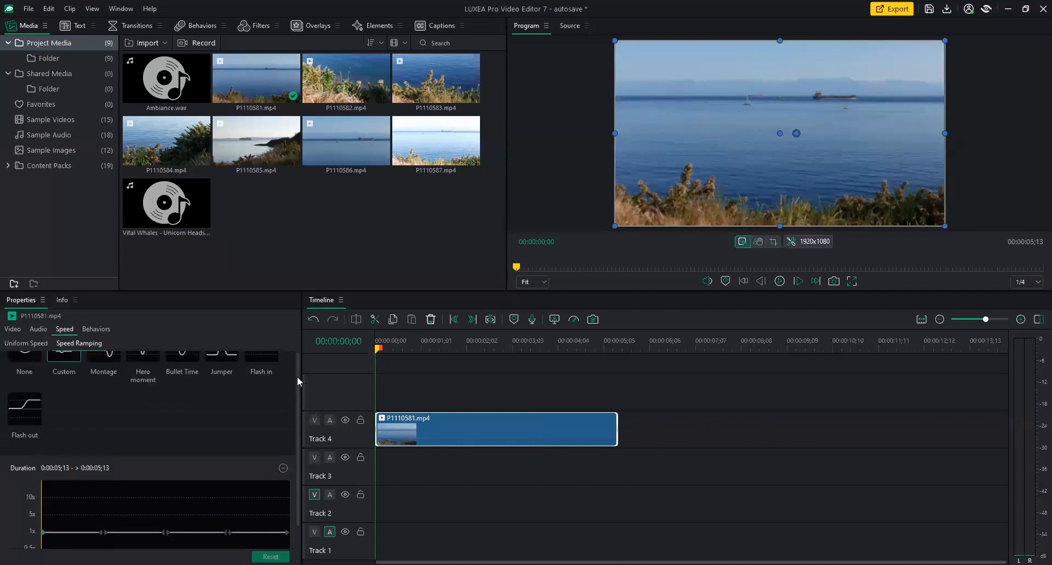
# Set the clip's In Style to Boom In and During Style to Pulsate.
pyautogui.click(96, 328)
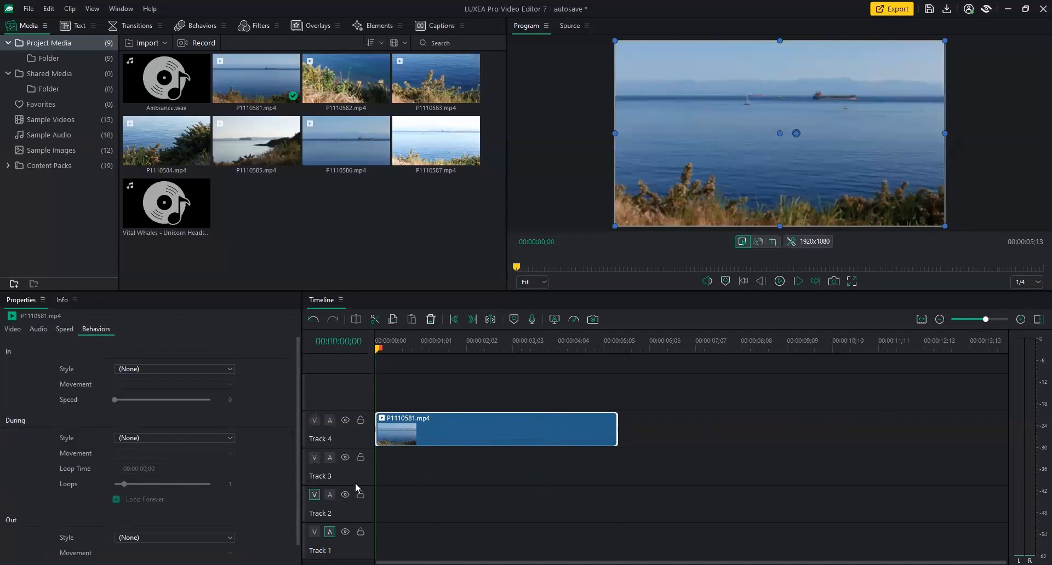
pyautogui.click(232, 367)
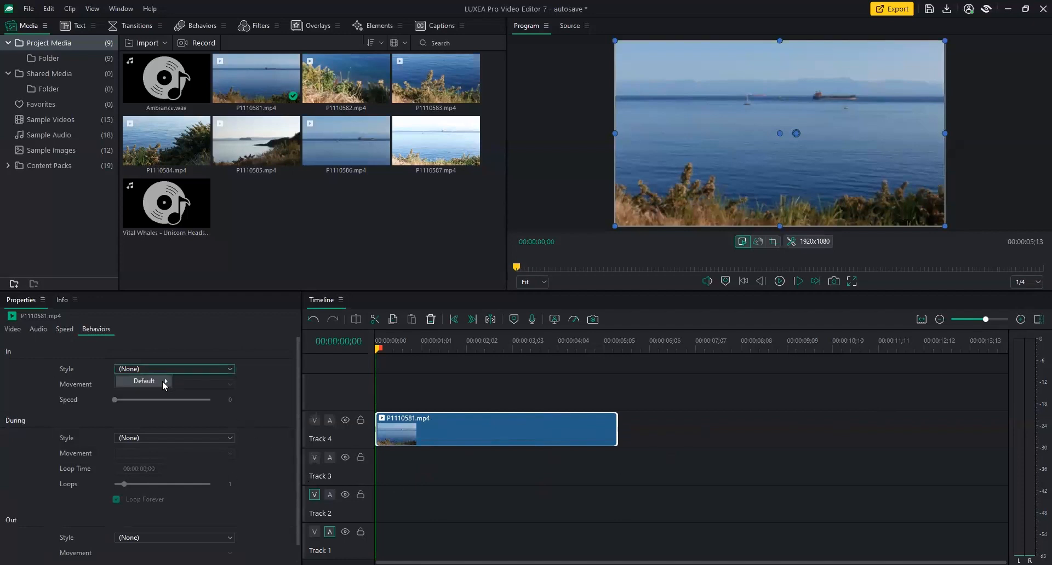
pyautogui.moveTo(164, 381)
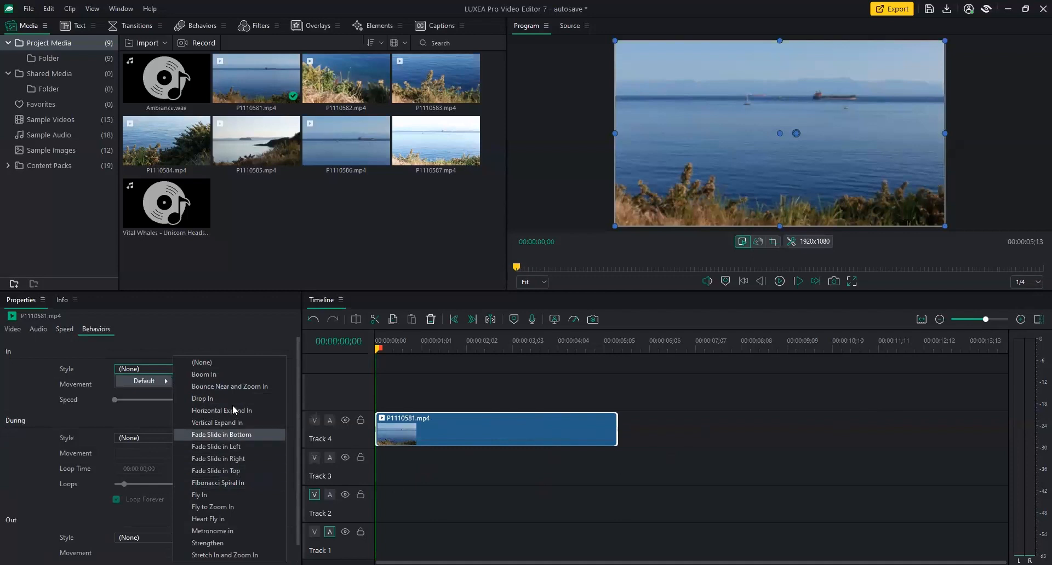
pyautogui.click(230, 374)
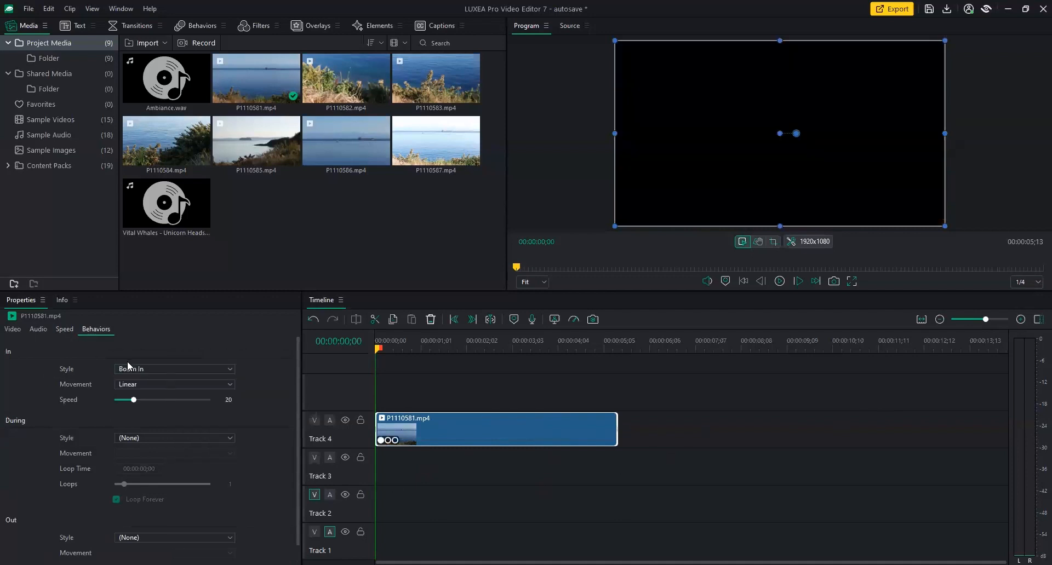
pyautogui.click(166, 437)
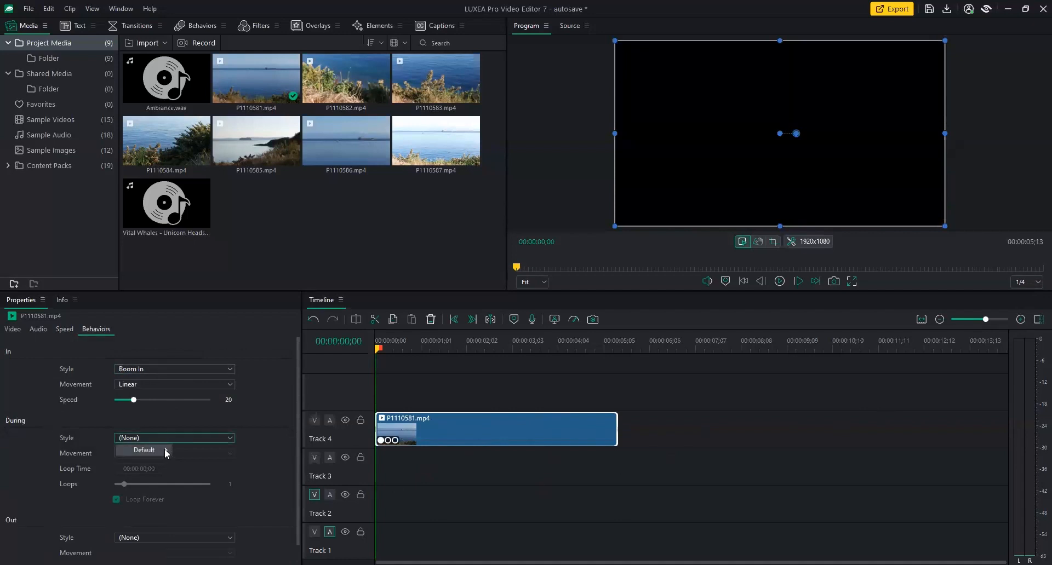
pyautogui.moveTo(169, 452)
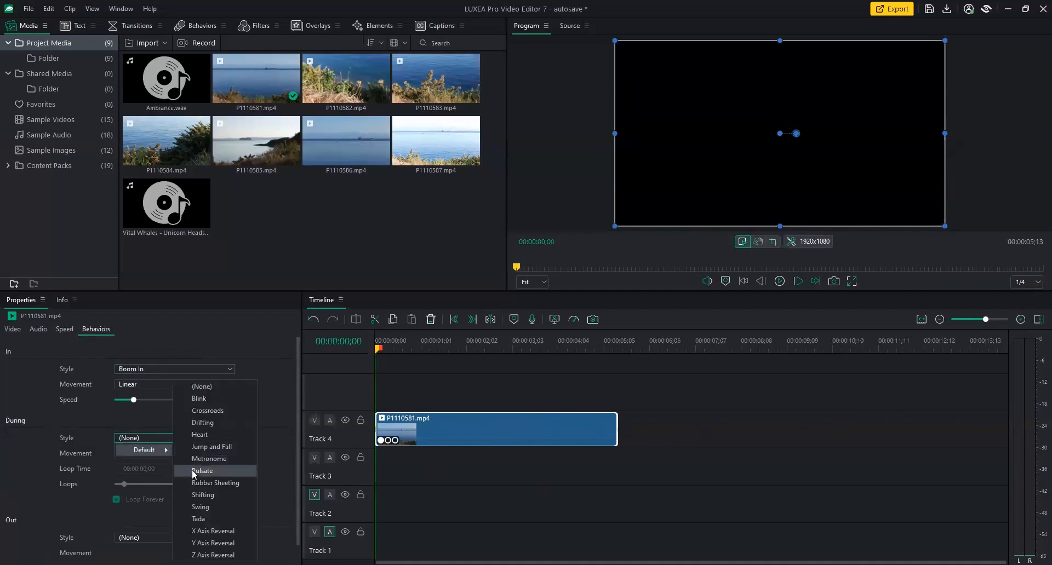
pyautogui.click(219, 470)
# Set the Out Style to Rotate out and scrub the entrance back to the start.
pyautogui.scroll(-1, 288, 486)
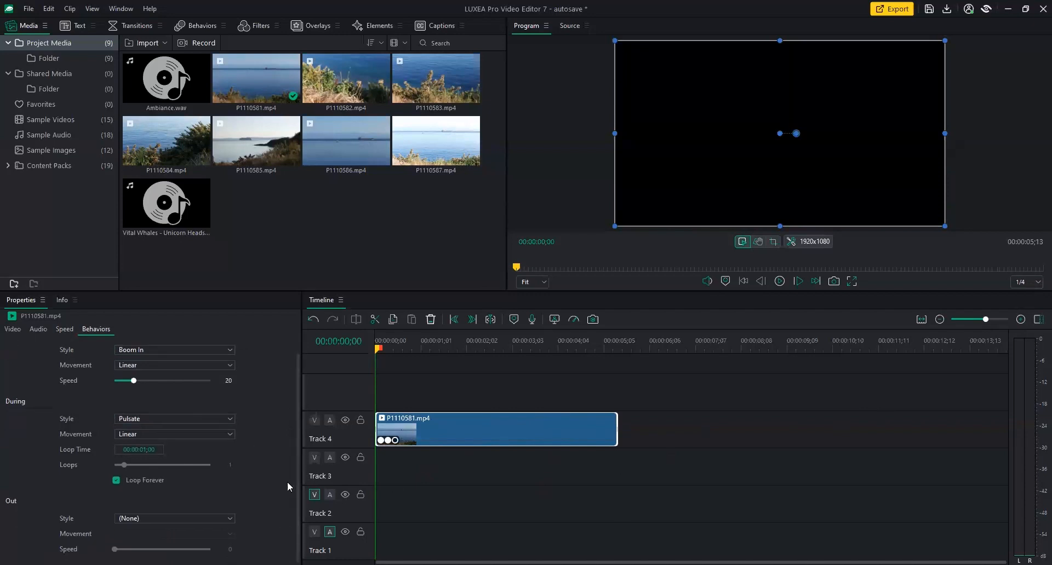
pyautogui.click(154, 522)
pyautogui.moveTo(154, 539)
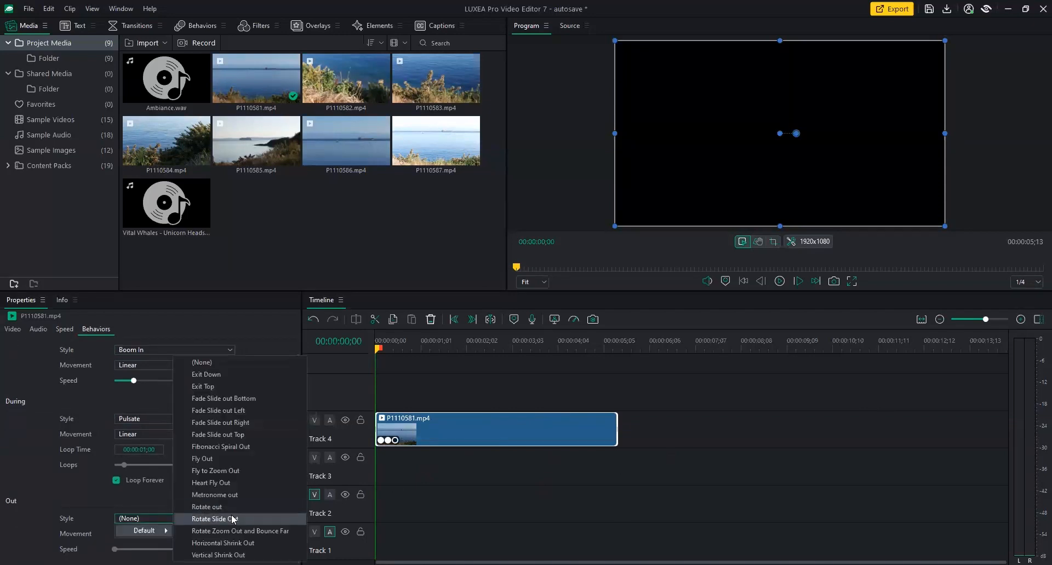
pyautogui.click(237, 508)
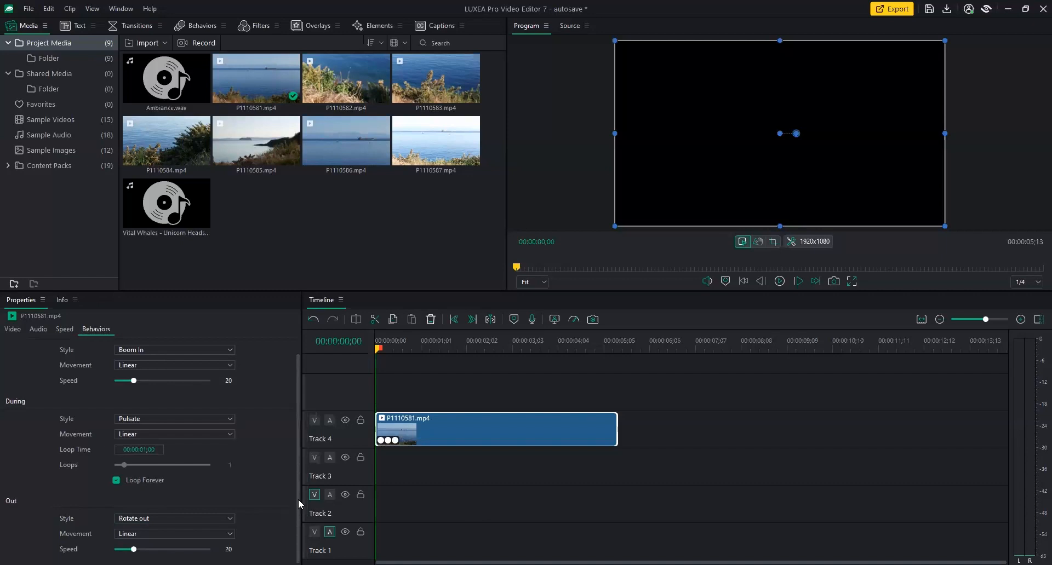
pyautogui.scroll(1, 301, 500)
pyautogui.moveTo(375, 350); pyautogui.dragTo(352, 351)
pyautogui.click(780, 284)
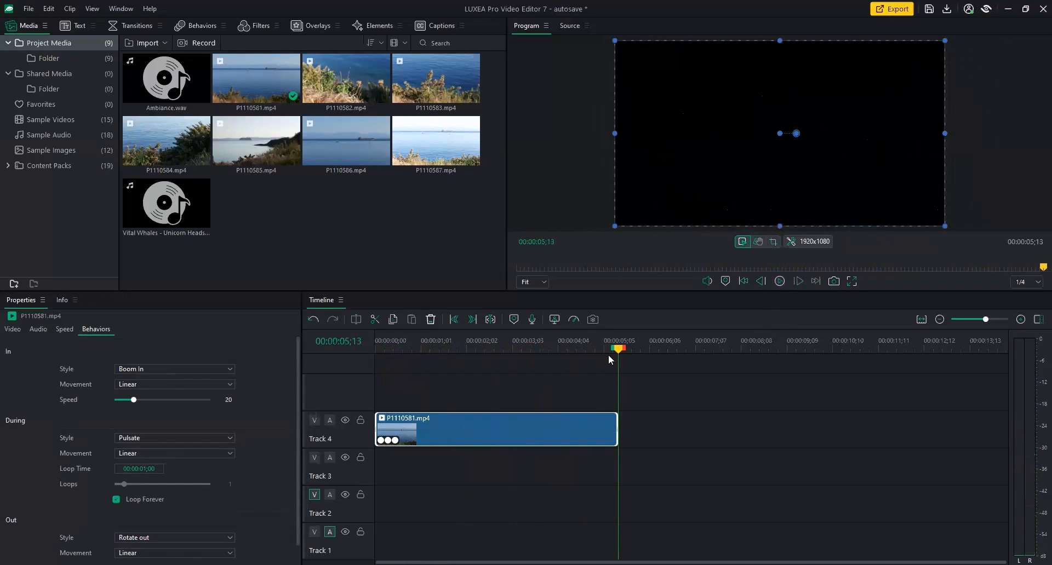
pyautogui.moveTo(582, 349); pyautogui.dragTo(396, 353)
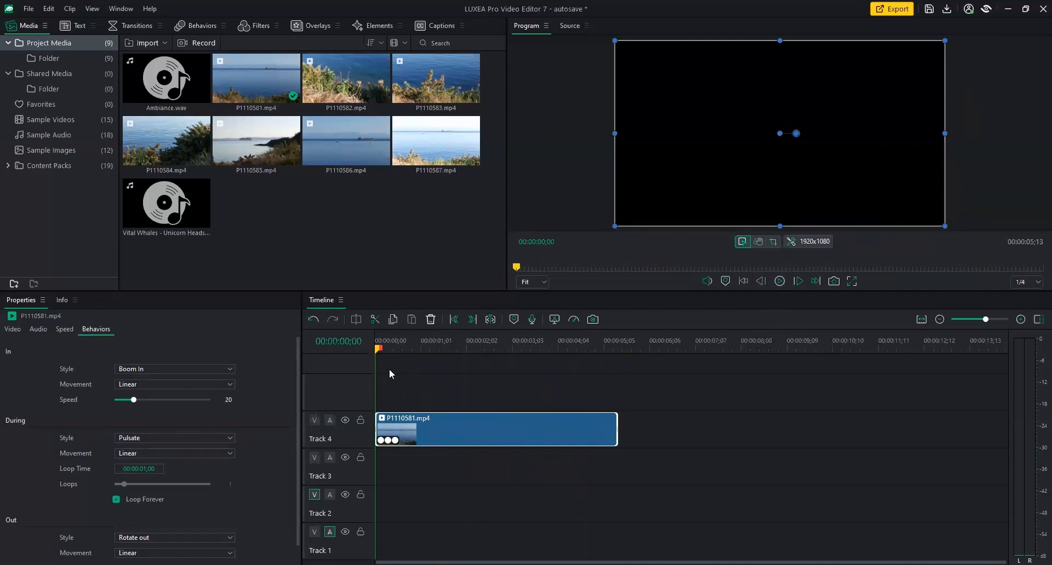
pyautogui.moveTo(376, 352)
pyautogui.mouseDown()
pyautogui.moveTo(516, 348)
pyautogui.moveTo(387, 351)
pyautogui.mouseUp()
pyautogui.moveTo(506, 352); pyautogui.dragTo(580, 355)
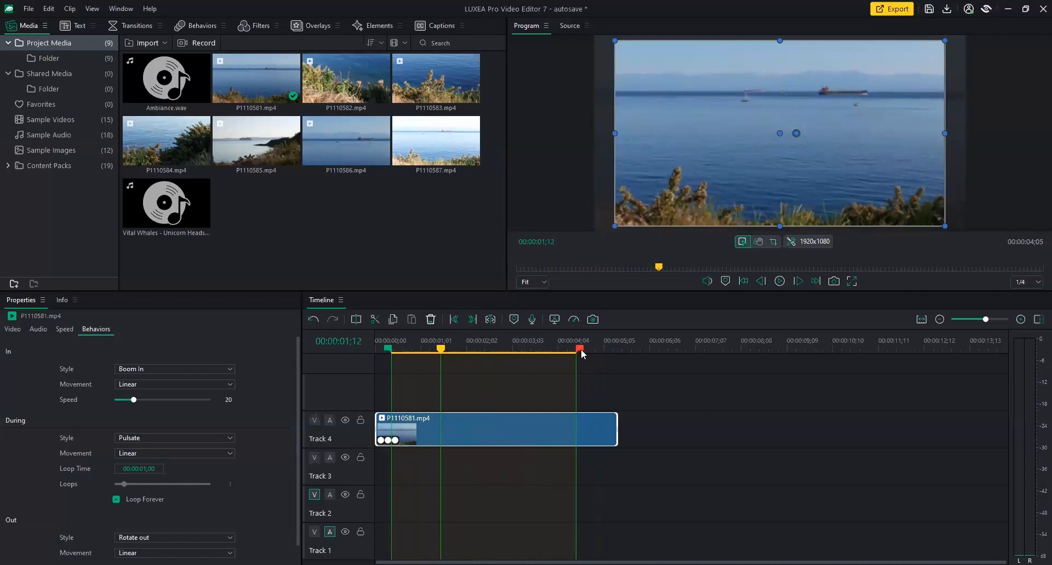
pyautogui.click(610, 346)
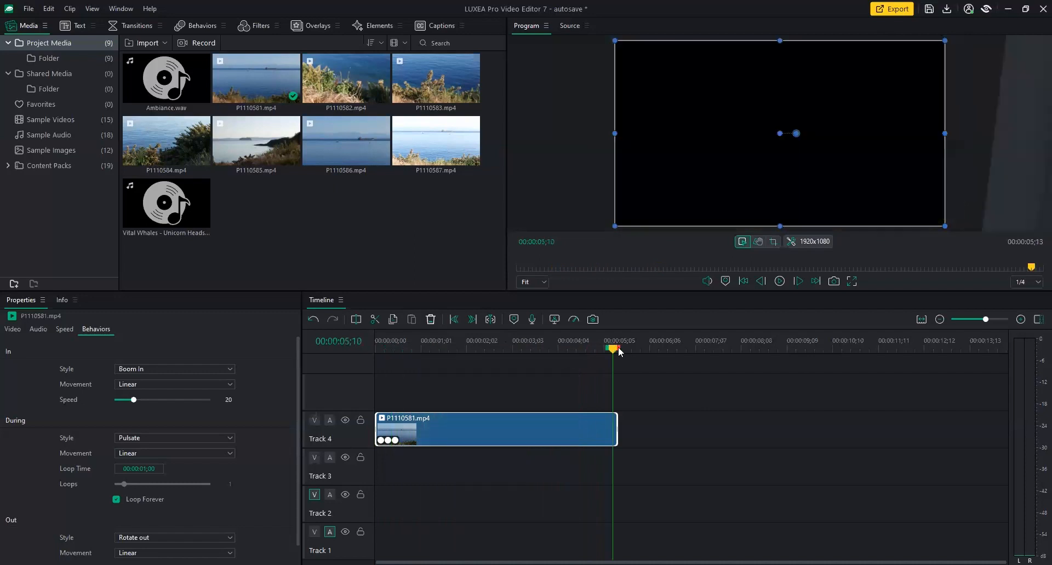
pyautogui.moveTo(615, 353); pyautogui.dragTo(424, 354)
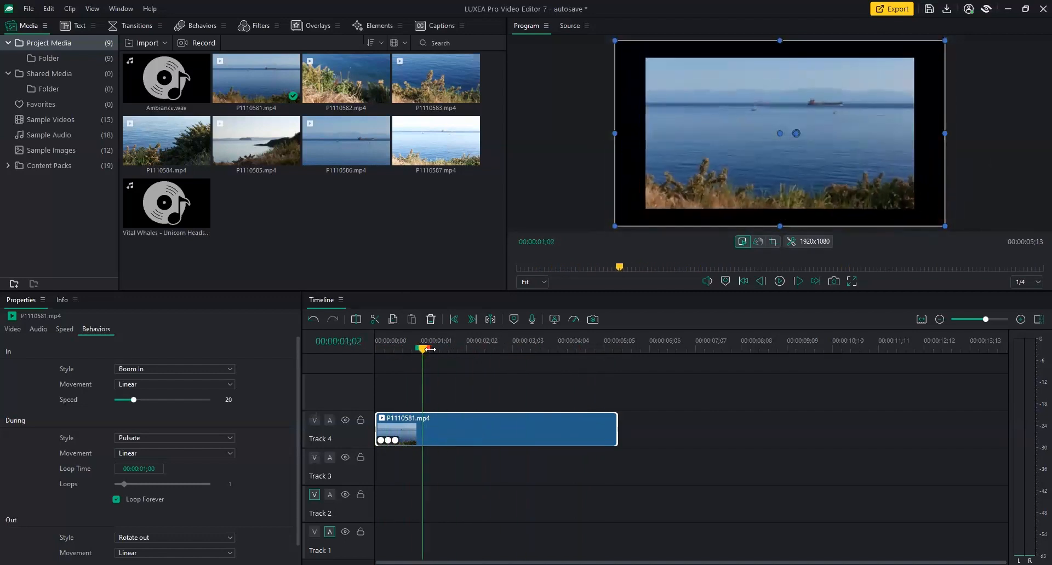
pyautogui.moveTo(430, 354); pyautogui.dragTo(524, 351)
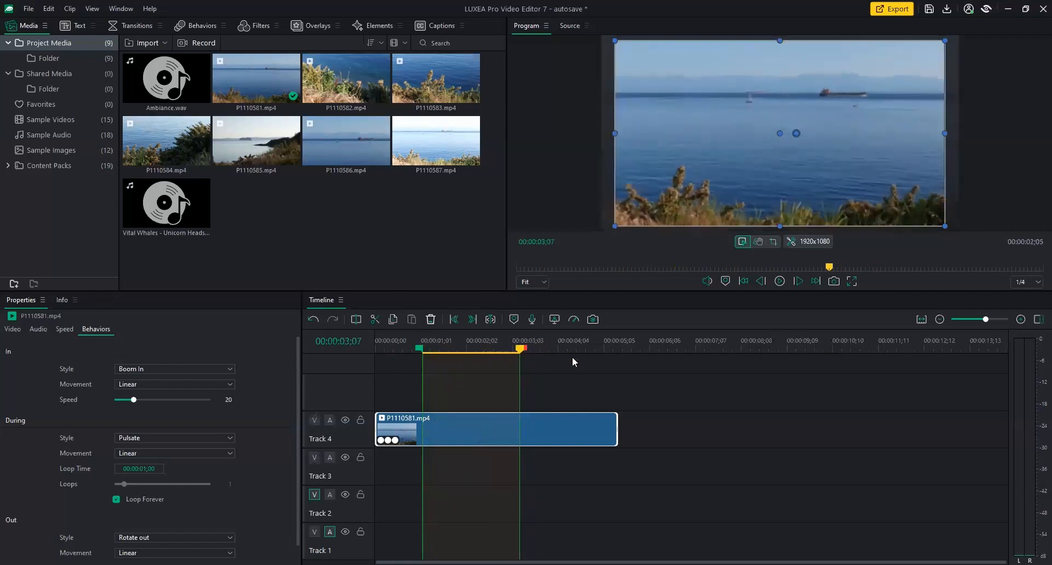
pyautogui.click(543, 344)
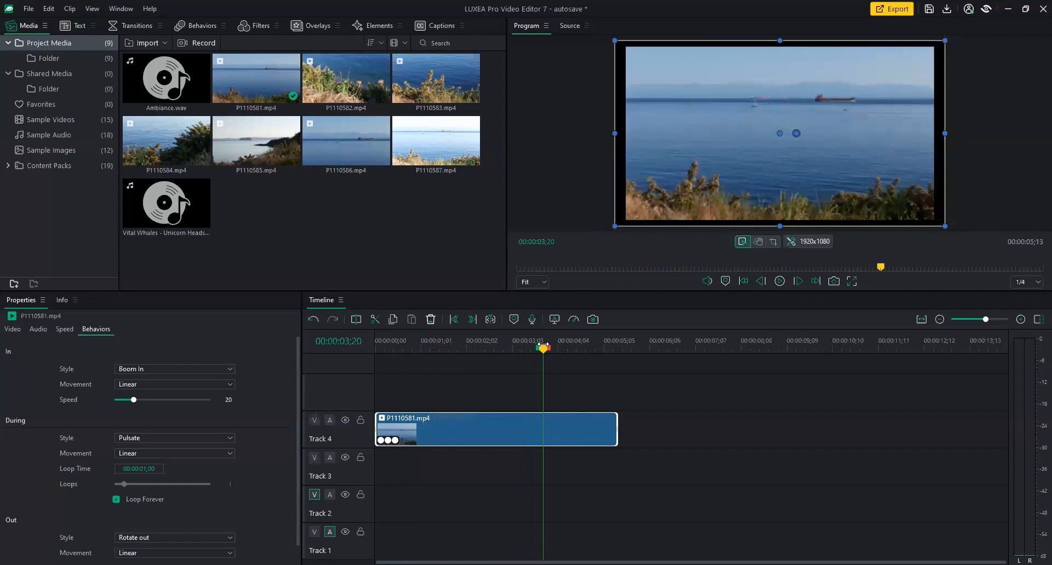
pyautogui.click(502, 348)
pyautogui.click(455, 348)
pyautogui.click(410, 347)
pyautogui.click(529, 344)
pyautogui.moveTo(527, 348); pyautogui.dragTo(368, 357)
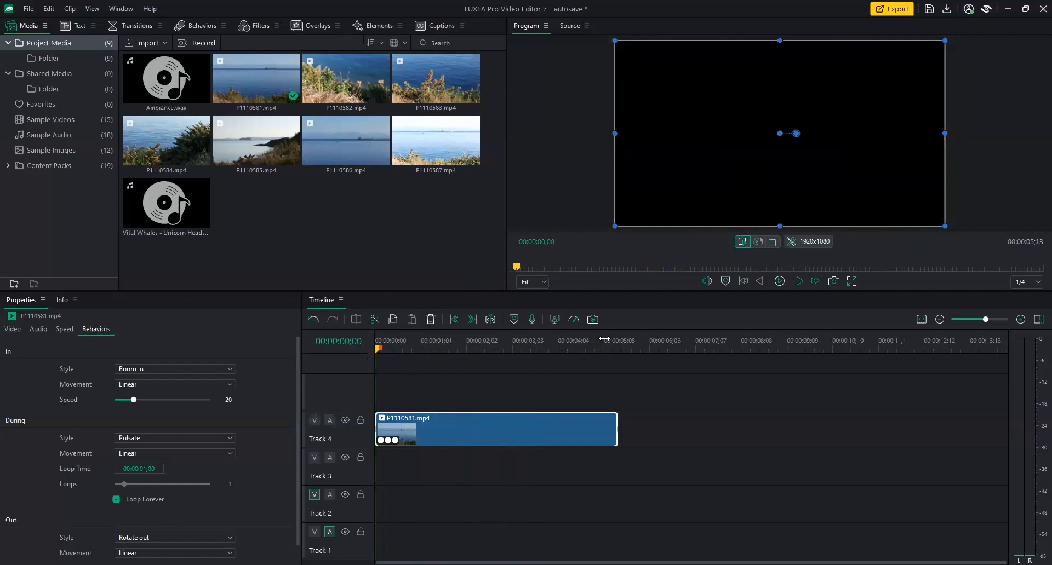
pyautogui.moveTo(378, 352); pyautogui.dragTo(449, 349)
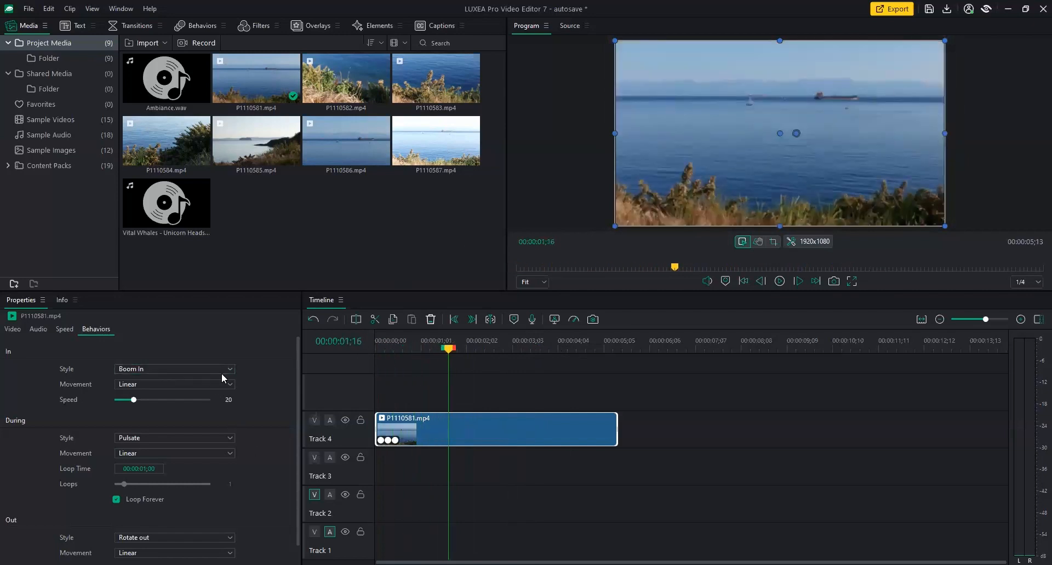
# Change the In, During and Out Style each to Default > None, then show the Video transform settings.
pyautogui.click(171, 368)
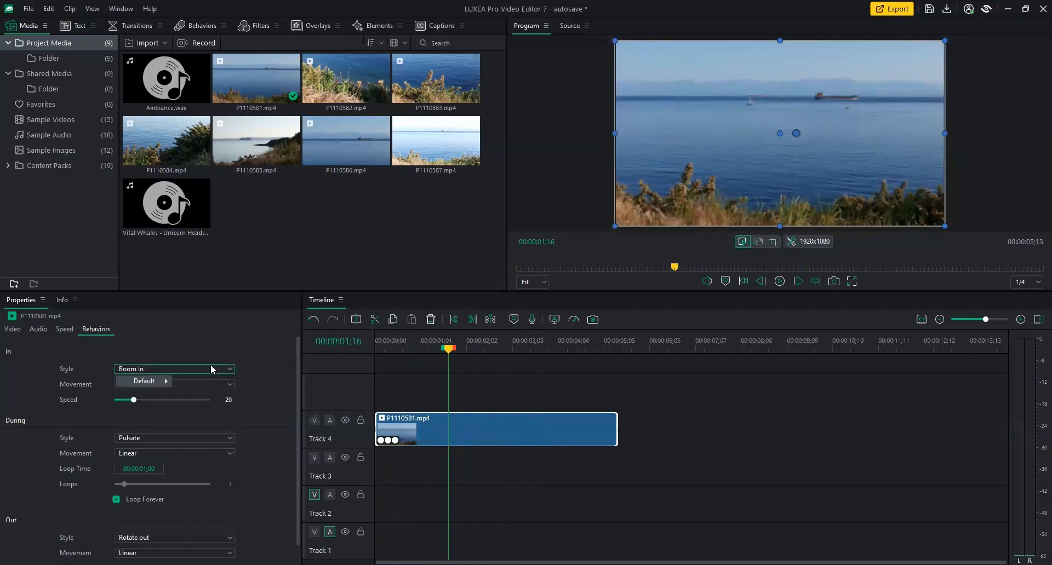
pyautogui.click(228, 439)
pyautogui.click(228, 438)
pyautogui.moveTo(161, 450)
pyautogui.click(221, 382)
pyautogui.scroll(-1, 231, 491)
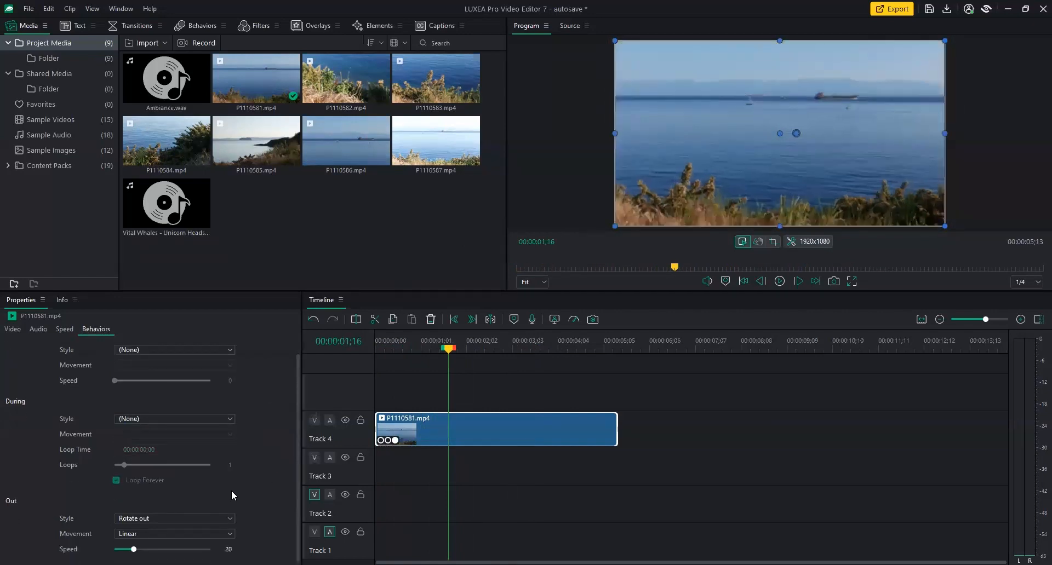
pyautogui.click(234, 521)
pyautogui.moveTo(166, 531)
pyautogui.click(228, 360)
pyautogui.scroll(1, 292, 448)
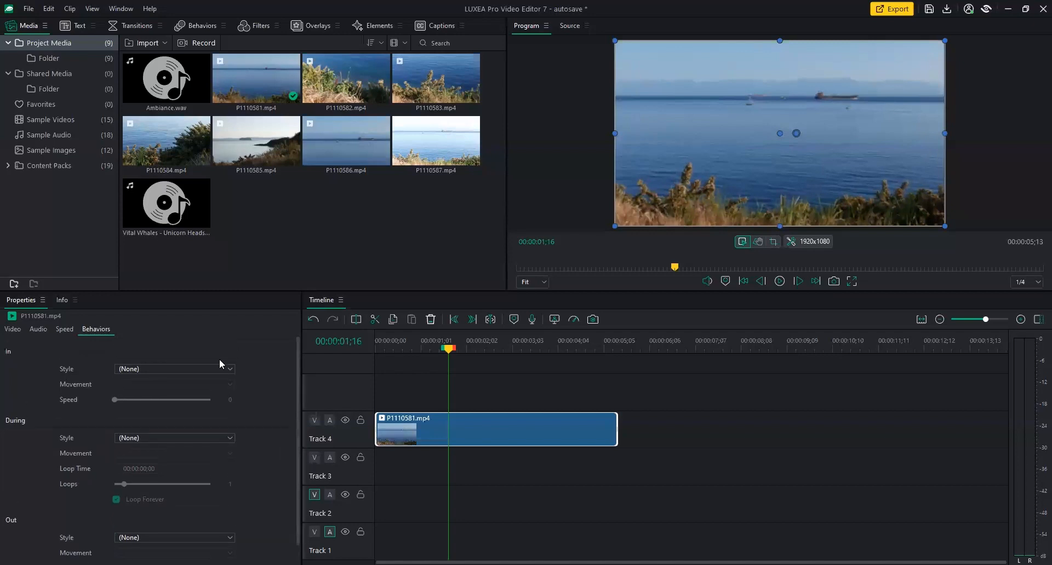
pyautogui.click(15, 330)
# At 01;16, set Scale to 150 with Scale and Position keyframes and lower the clip in frame.
pyautogui.moveTo(448, 349); pyautogui.dragTo(372, 350)
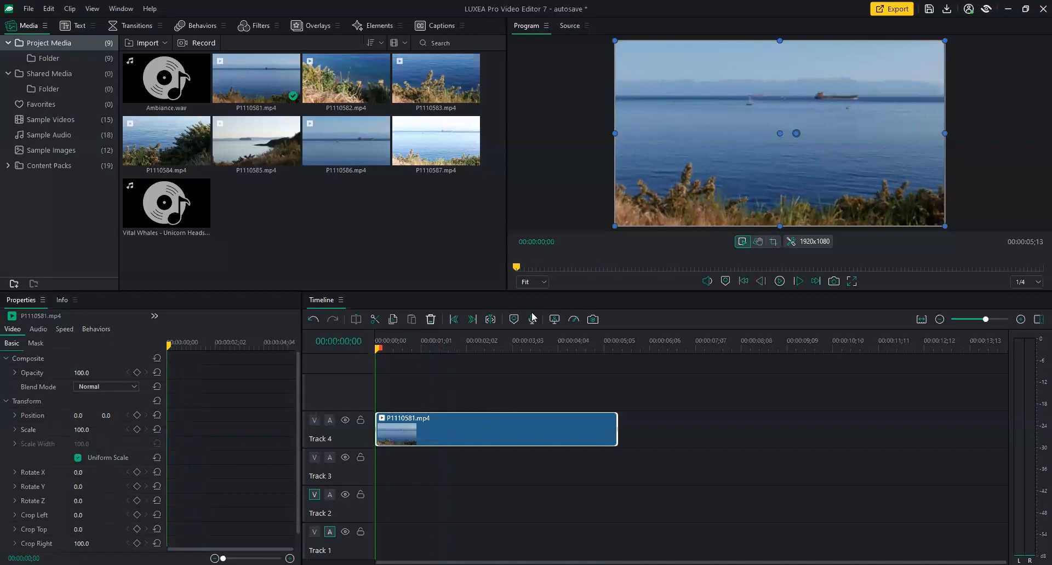
pyautogui.moveTo(584, 291); pyautogui.dragTo(576, 333)
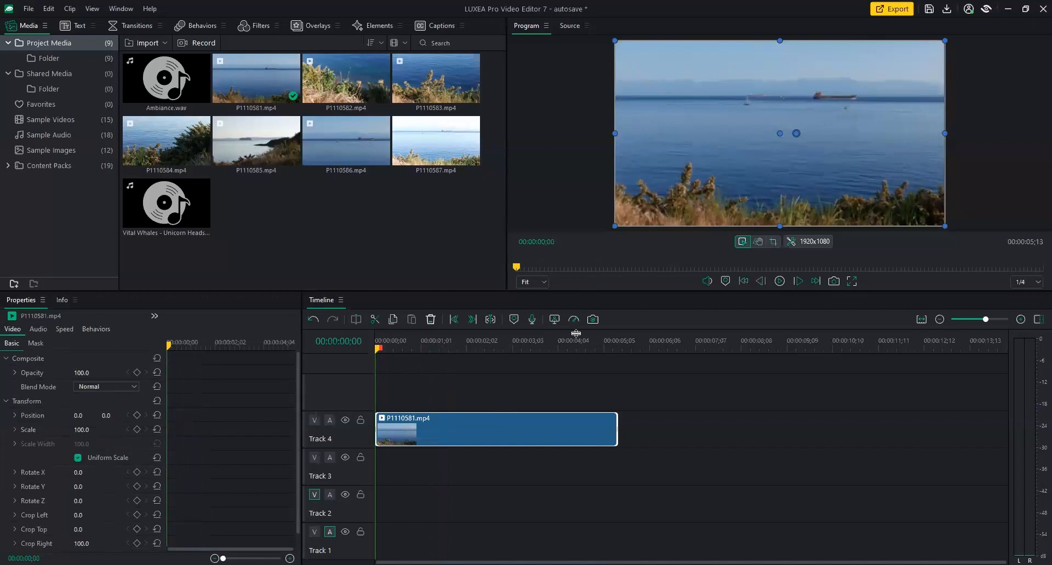
pyautogui.moveTo(382, 390); pyautogui.dragTo(452, 392)
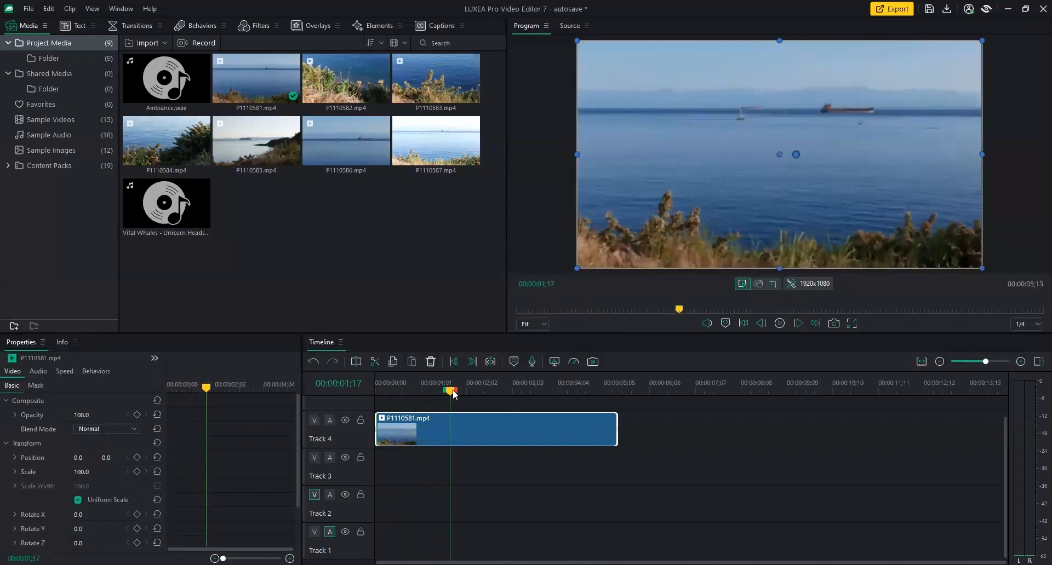
pyautogui.moveTo(83, 472); pyautogui.dragTo(88, 478)
pyautogui.click(88, 474)
pyautogui.write('150')
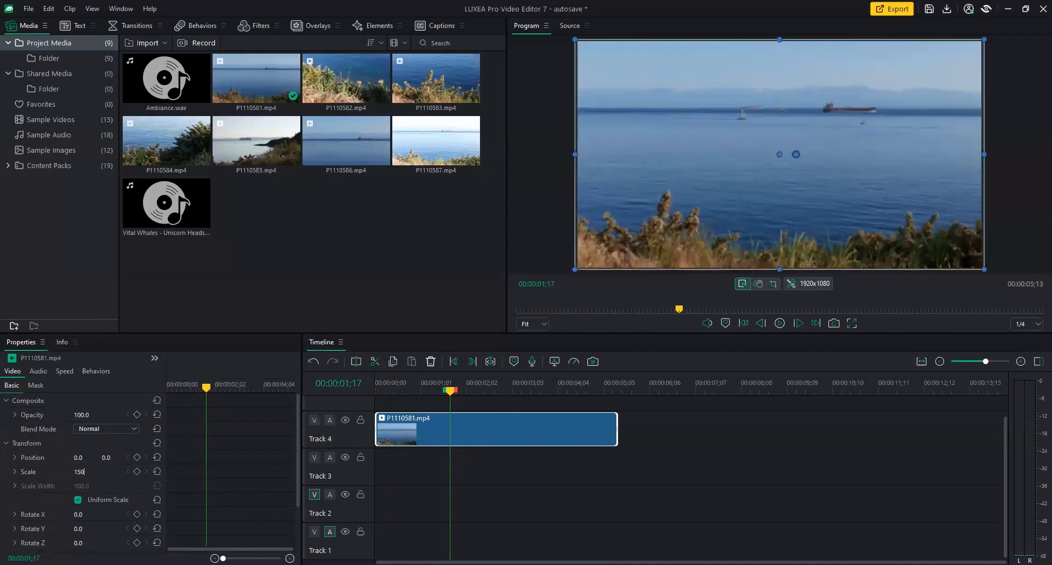
pyautogui.press('Return')
pyautogui.click(137, 472)
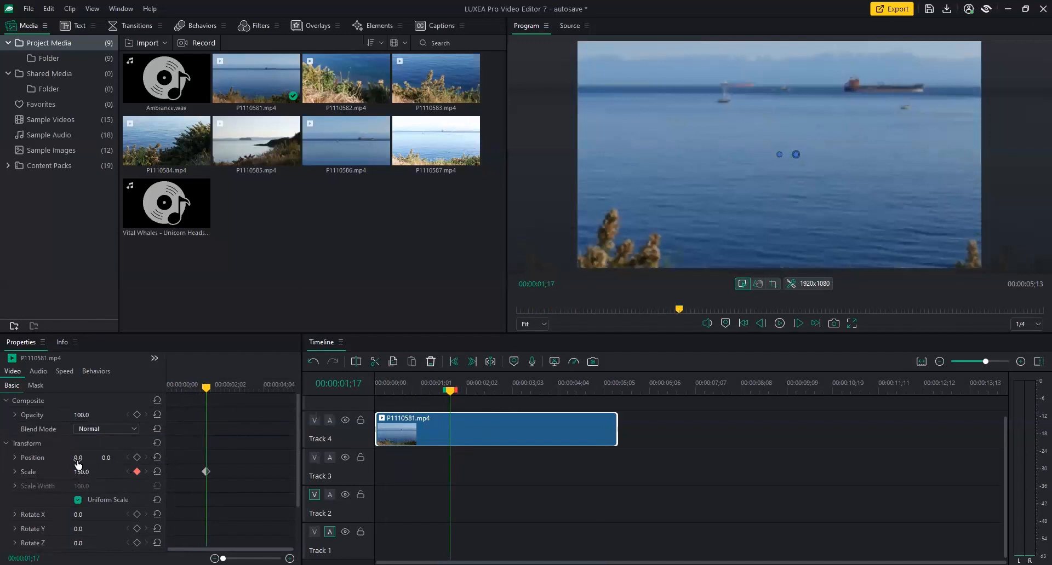
pyautogui.click(137, 459)
pyautogui.moveTo(677, 220)
pyautogui.mouseDown()
pyautogui.moveTo(676, 239)
pyautogui.moveTo(677, 213)
pyautogui.moveTo(669, 232)
pyautogui.mouseUp()
# At 03;06, keyframe Position 0, 0 and Scale 100, then move the 150% keyframes to the clip start.
pyautogui.click(242, 388)
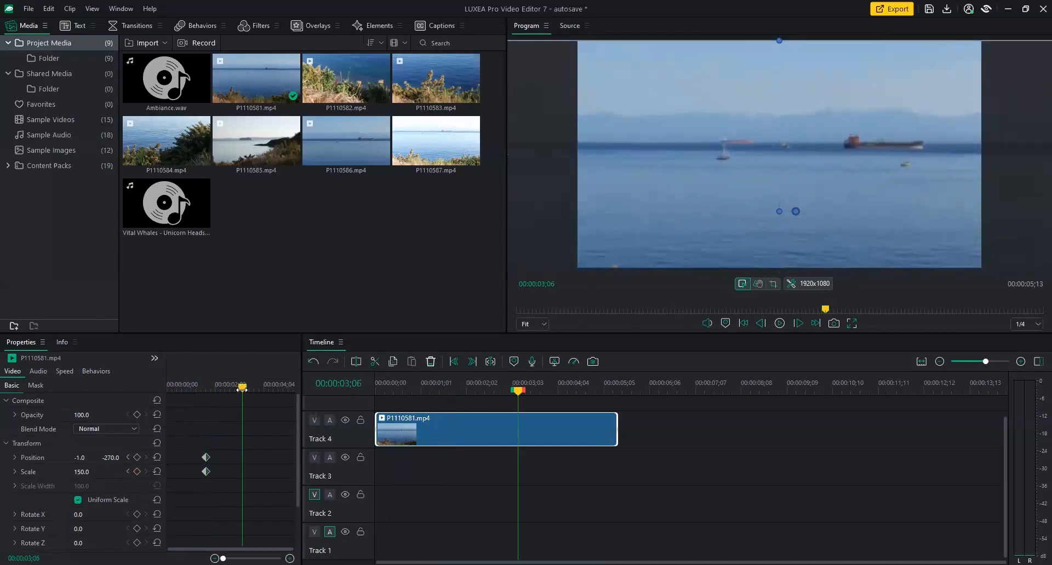
pyautogui.click(80, 458)
pyautogui.write('0')
pyautogui.press('Return')
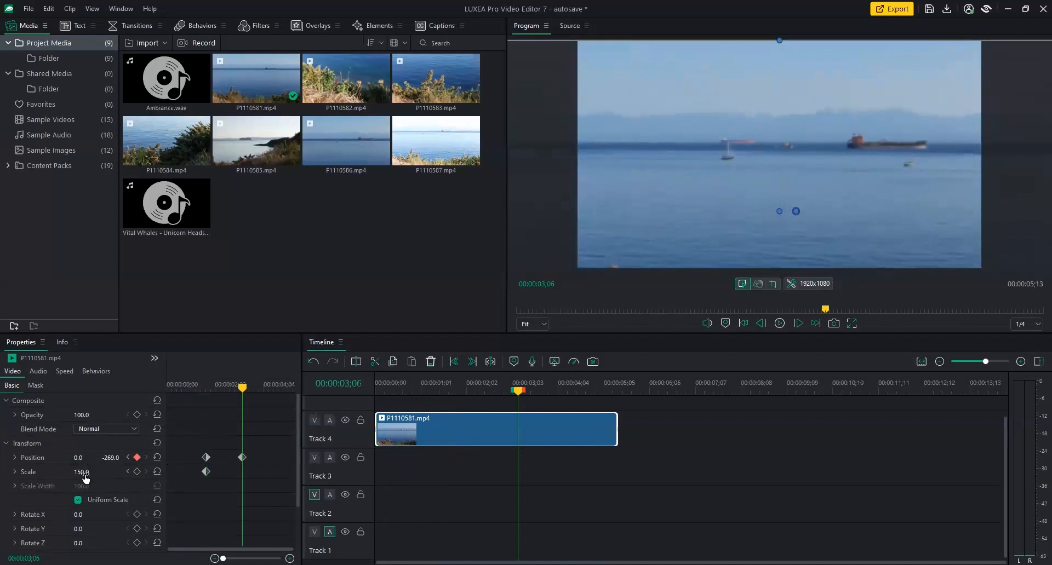
pyautogui.click(109, 458)
pyautogui.write('0')
pyautogui.press('Return')
pyautogui.click(79, 471)
pyautogui.write('100')
pyautogui.press('Return')
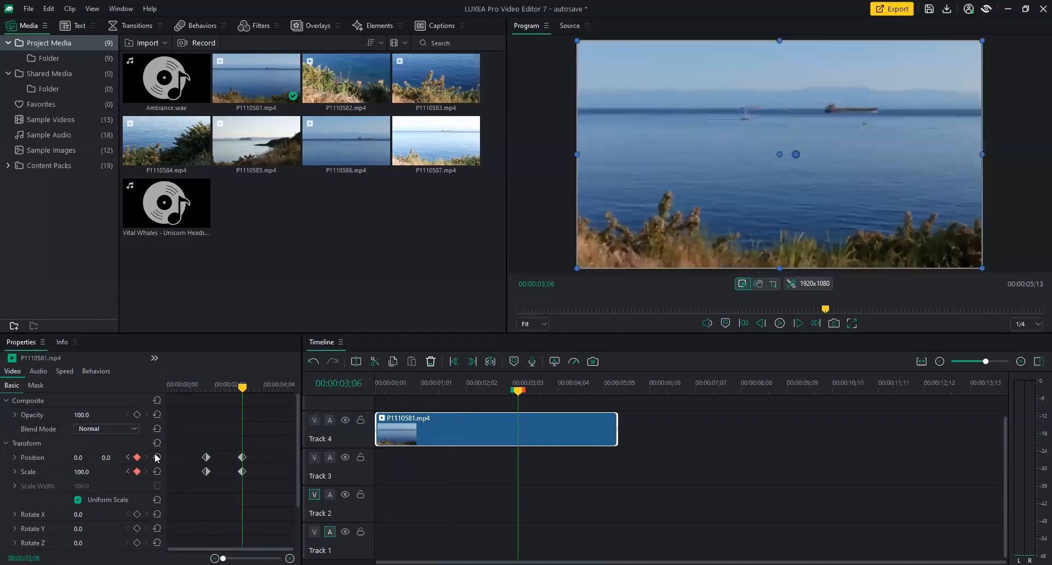
pyautogui.moveTo(219, 448); pyautogui.dragTo(167, 472)
pyautogui.moveTo(260, 445); pyautogui.dragTo(301, 481)
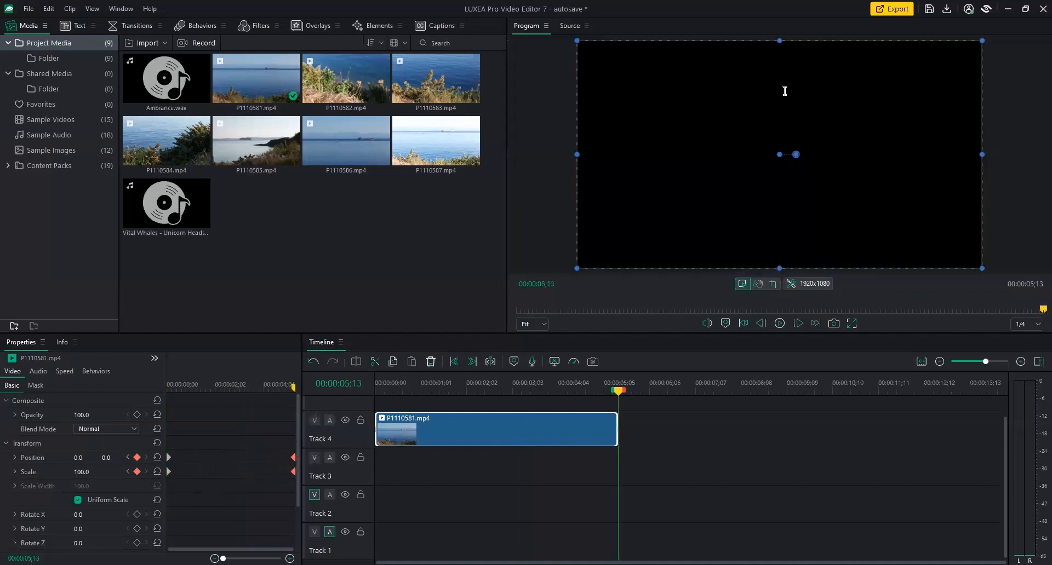
# Set the Program monitor preview resolution to 1/2, briefly trying 1/16 before returning to 1/2.
pyautogui.click(1030, 331)
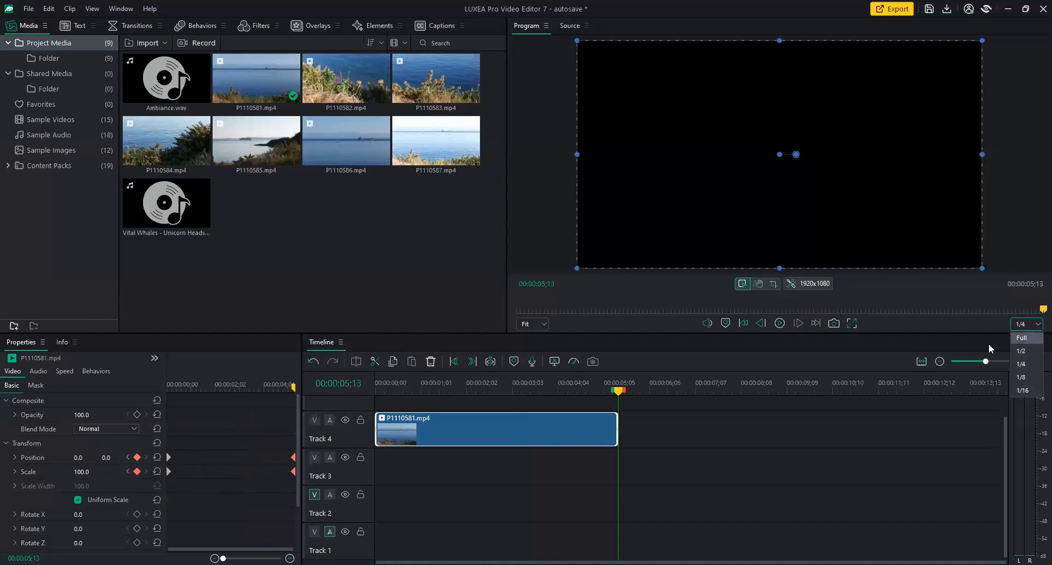
pyautogui.click(1025, 352)
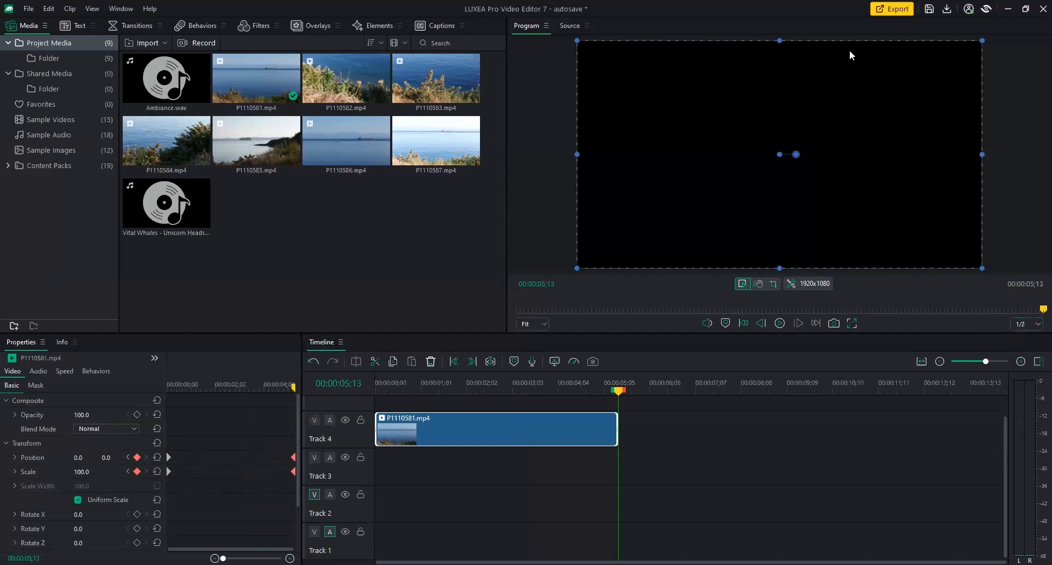
pyautogui.press('Home')
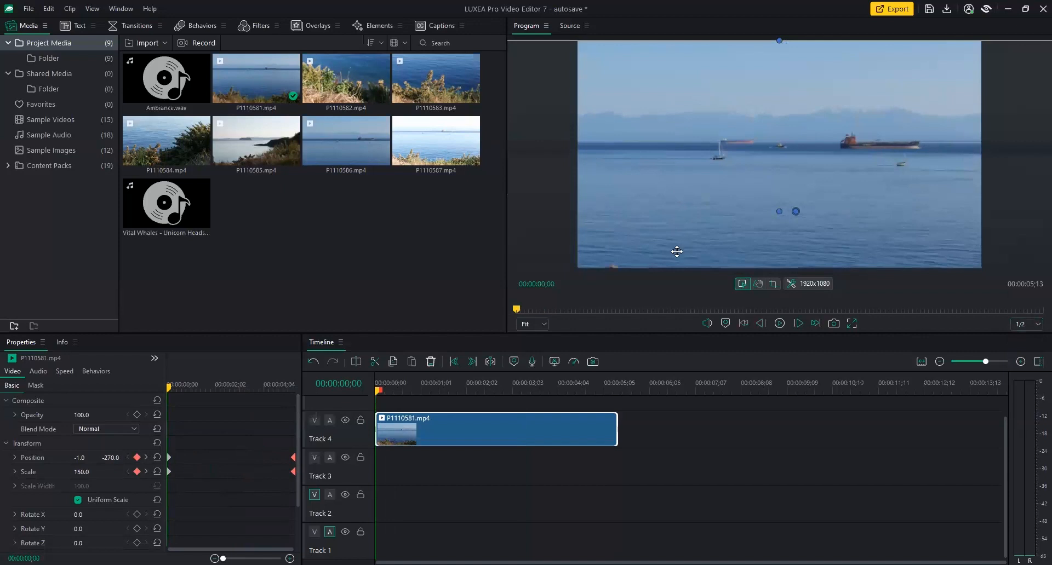
pyautogui.click(1034, 324)
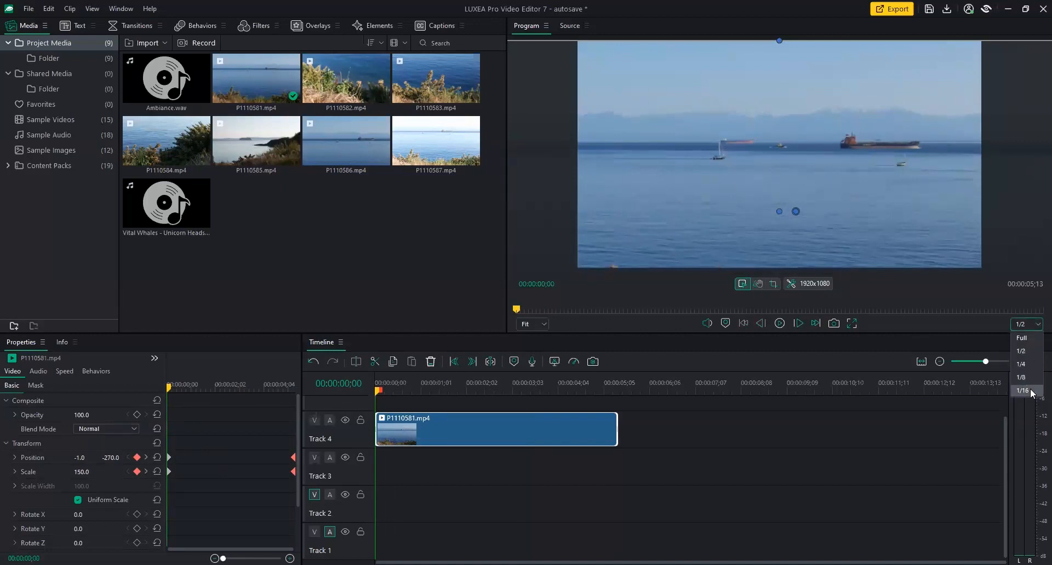
pyautogui.click(1032, 393)
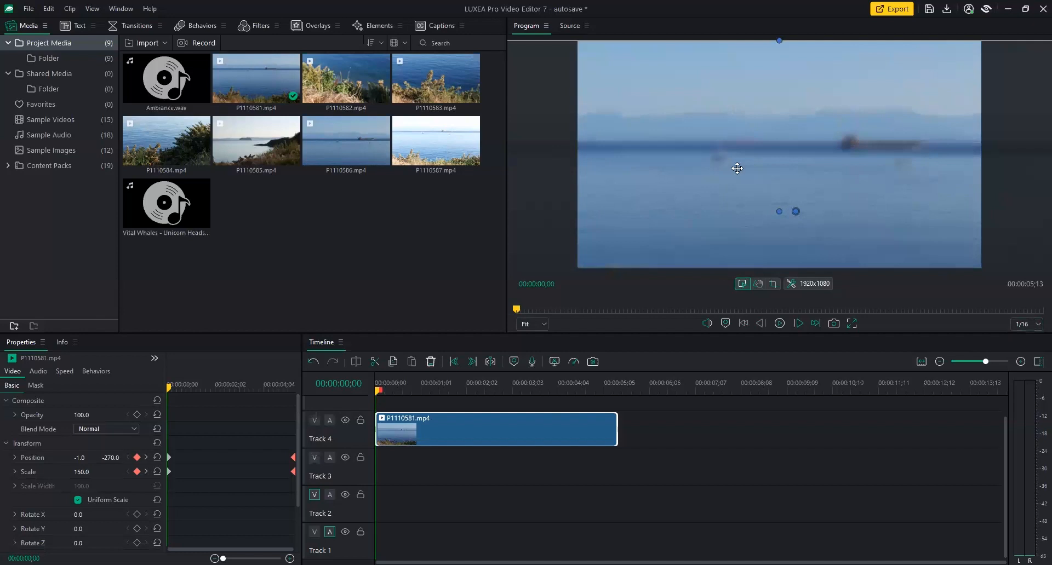
pyautogui.click(1032, 327)
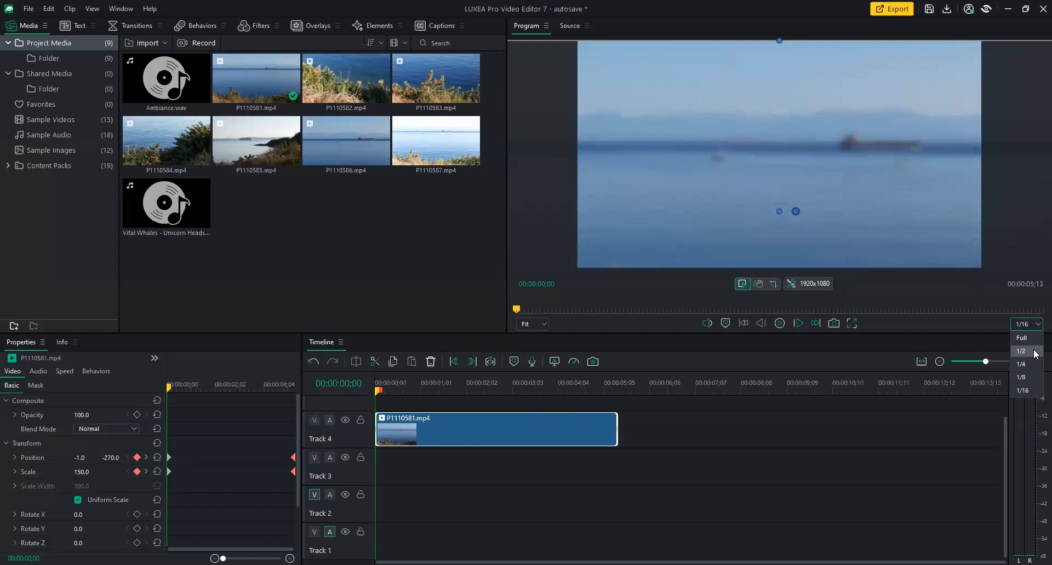
pyautogui.click(1035, 354)
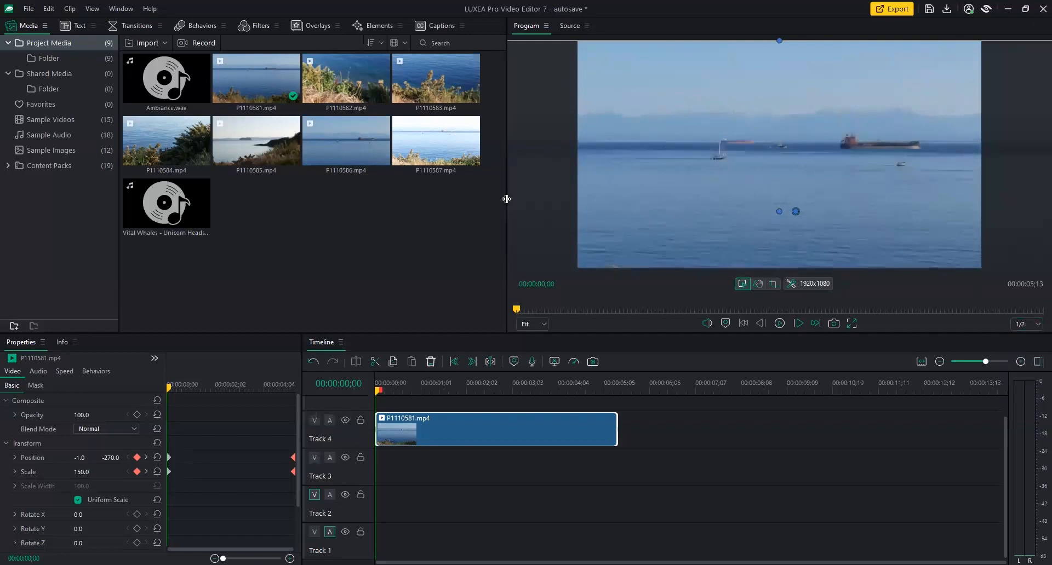
# Widen the Program monitor, play the seaside clip's zoom, then rewind to 00:00:00;00.
pyautogui.moveTo(431, 209); pyautogui.dragTo(432, 209)
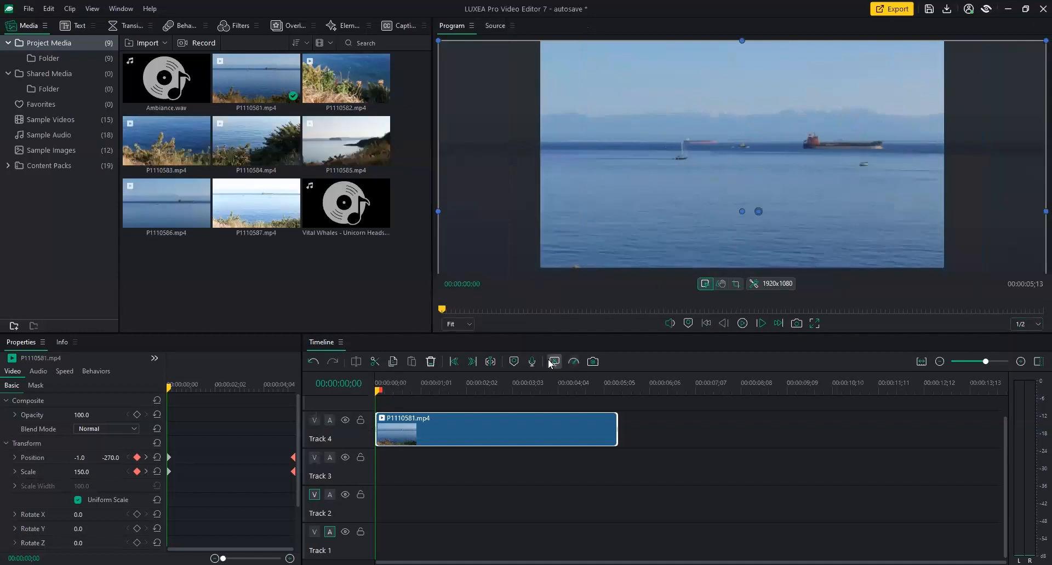
pyautogui.click(743, 324)
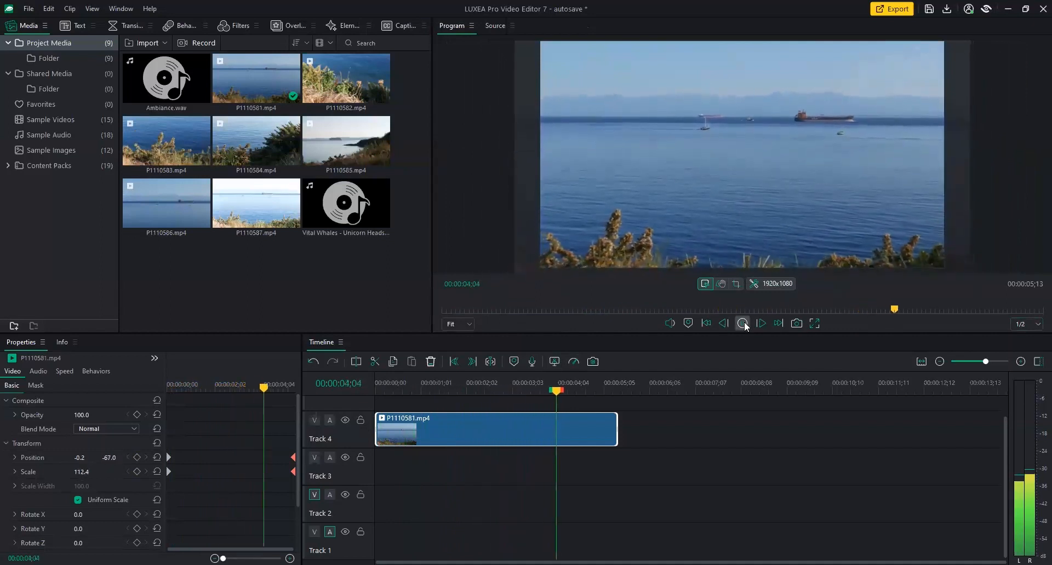
pyautogui.click(743, 324)
pyautogui.moveTo(586, 398); pyautogui.dragTo(376, 399)
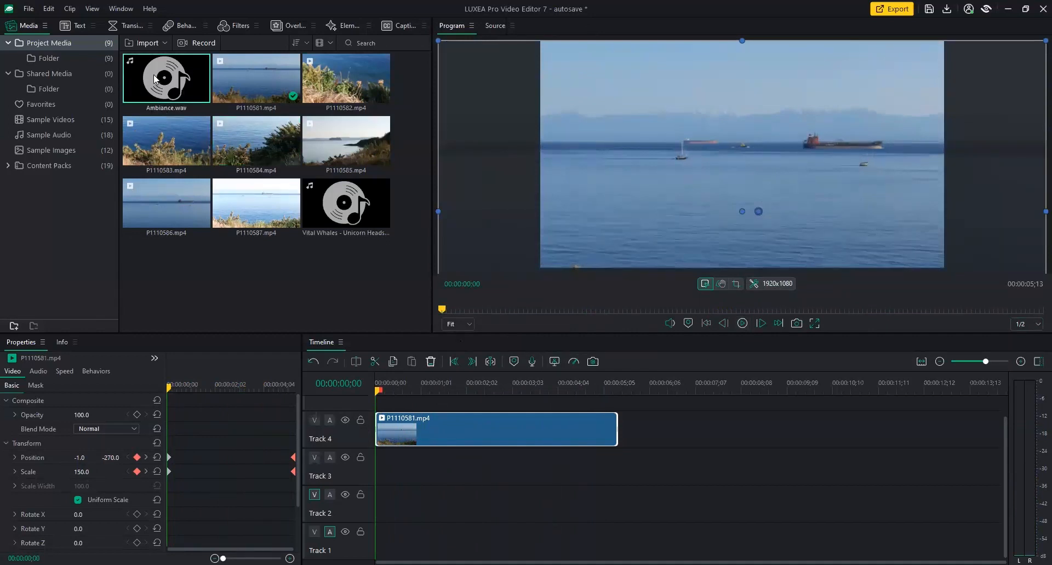
pyautogui.moveTo(179, 87); pyautogui.dragTo(368, 464)
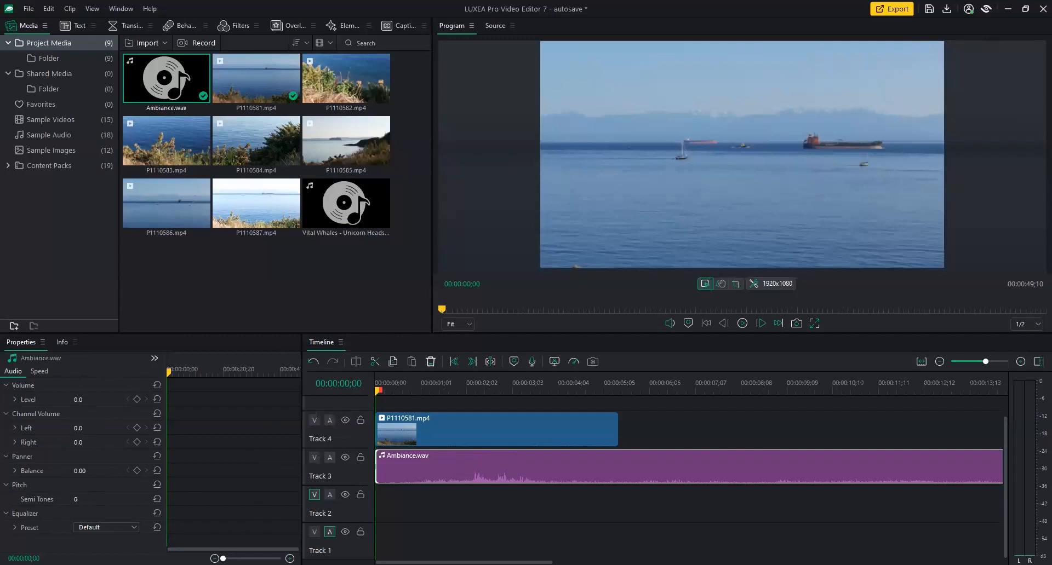
pyautogui.click(79, 400)
pyautogui.write('10')
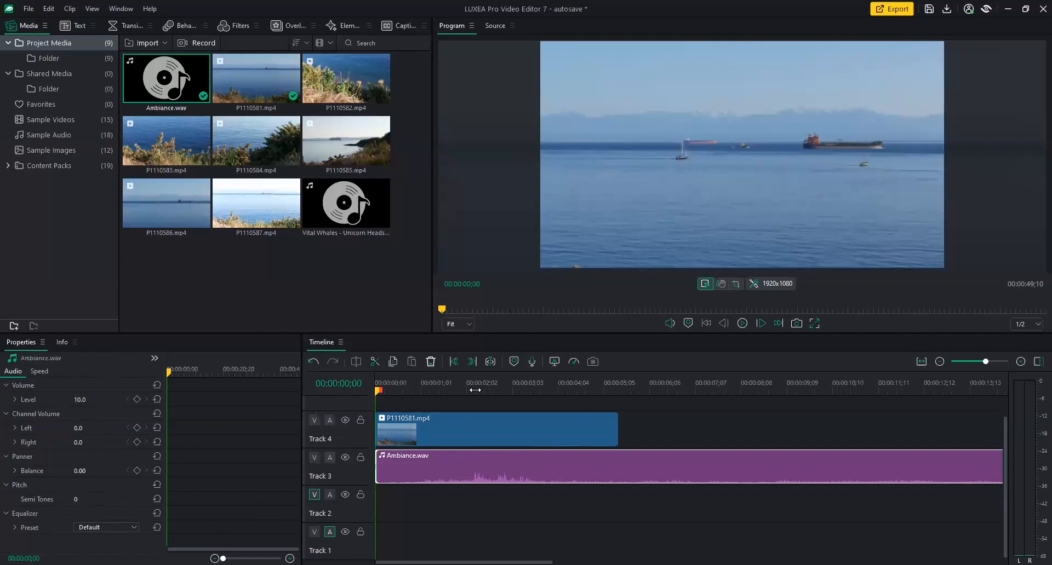
pyautogui.moveTo(81, 401); pyautogui.dragTo(84, 402)
pyautogui.click(84, 401)
pyautogui.write('10')
pyautogui.press('Return')
pyautogui.moveTo(378, 389); pyautogui.dragTo(362, 393)
pyautogui.click(742, 324)
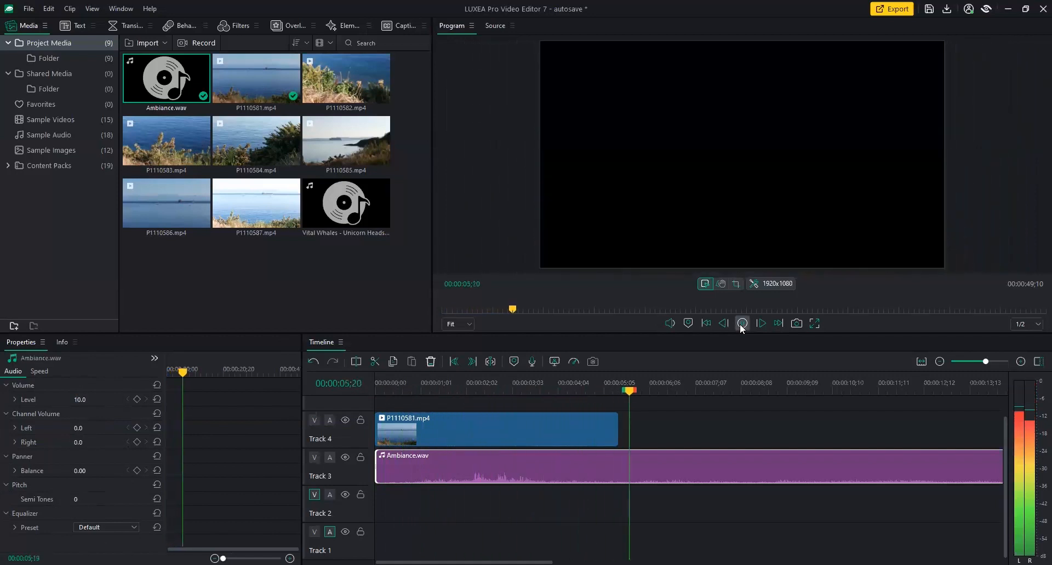
pyautogui.click(741, 324)
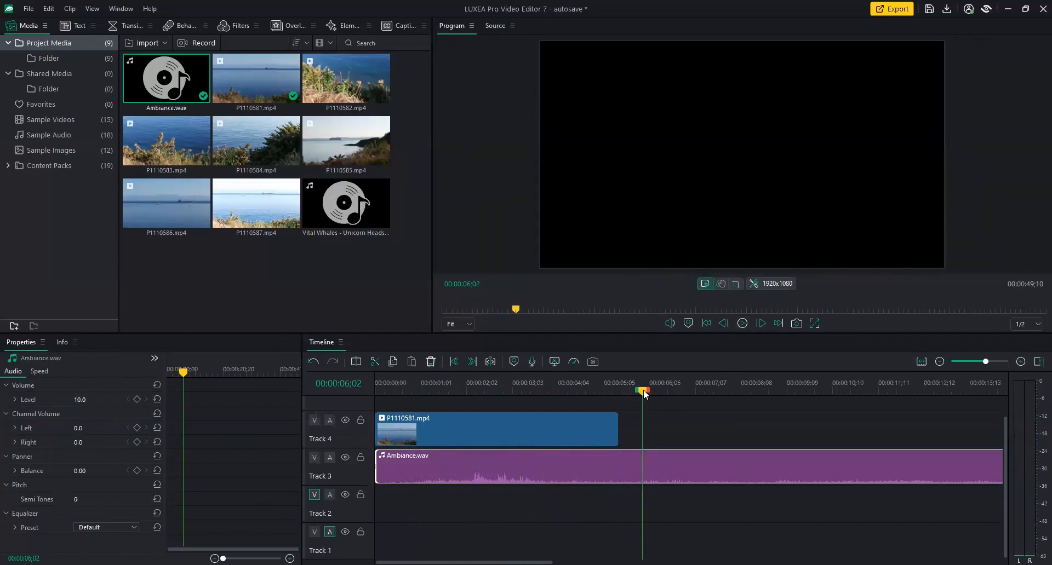
pyautogui.moveTo(643, 390); pyautogui.dragTo(618, 392)
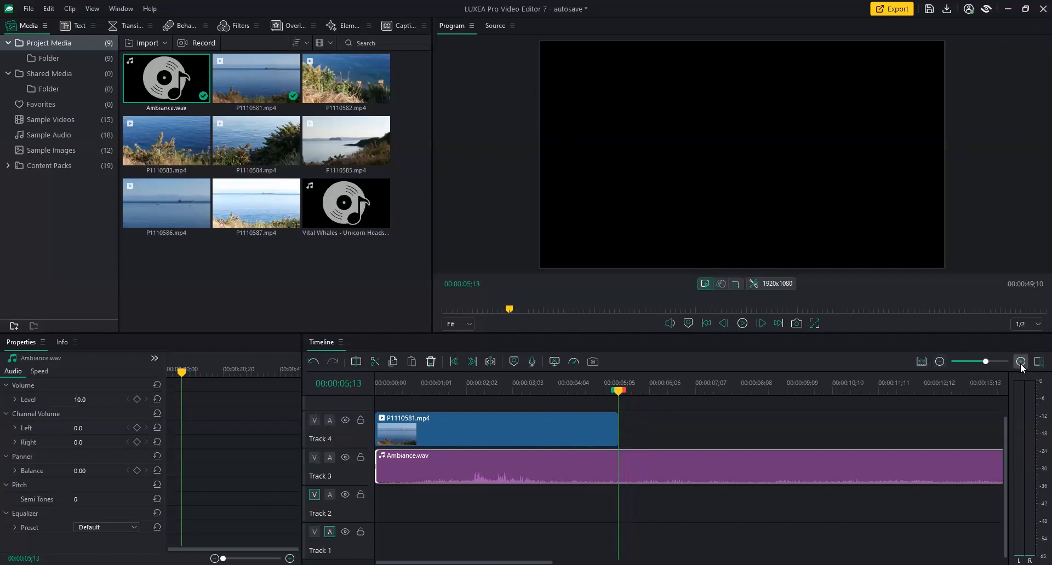
# Split Ambiance.wav at 05;13 where the seaside clip ends and delete its tail.
pyautogui.click(922, 363)
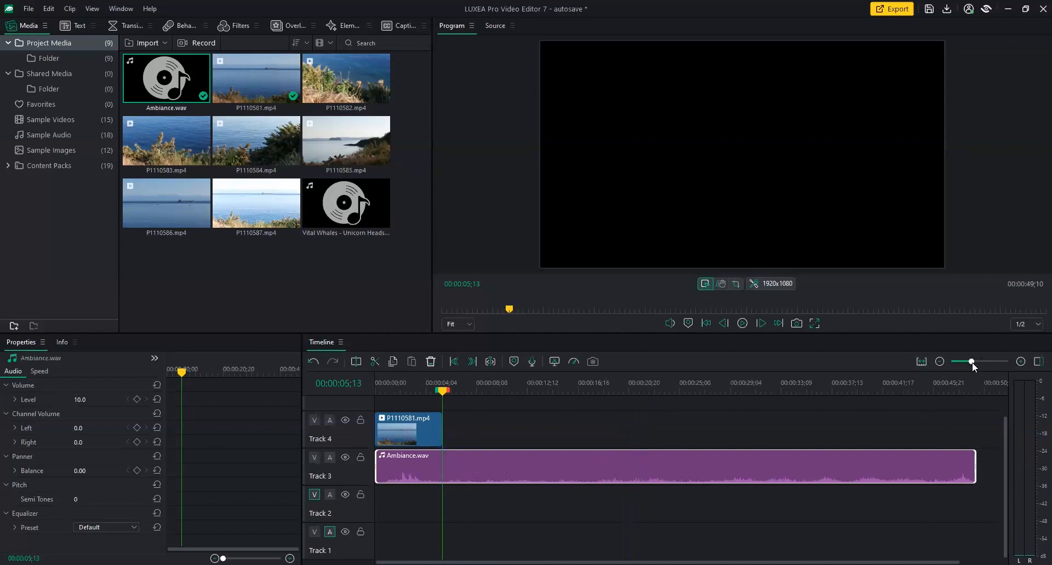
pyautogui.moveTo(972, 363); pyautogui.dragTo(975, 363)
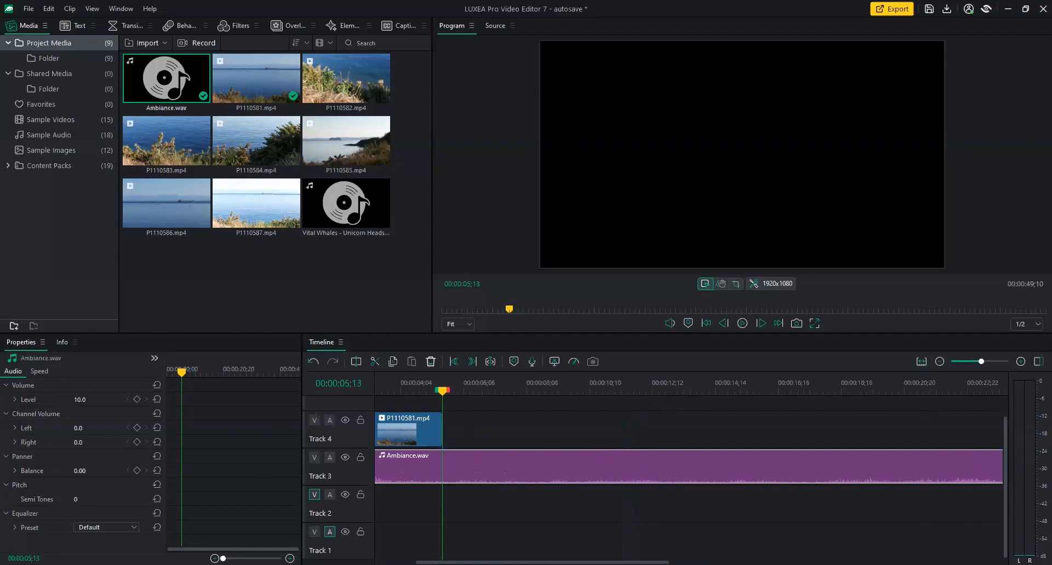
pyautogui.moveTo(542, 563); pyautogui.dragTo(502, 563)
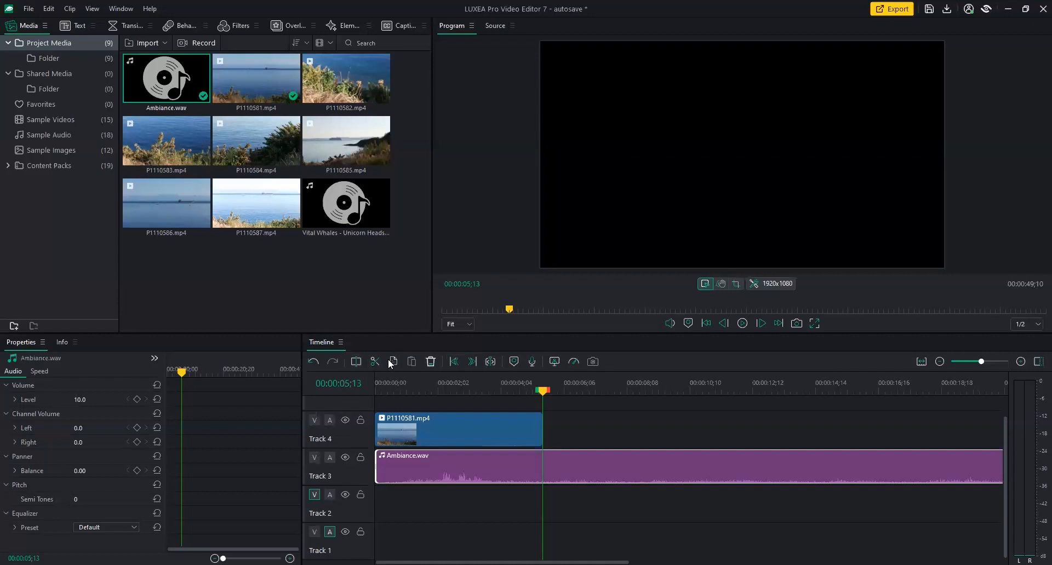
pyautogui.click(356, 362)
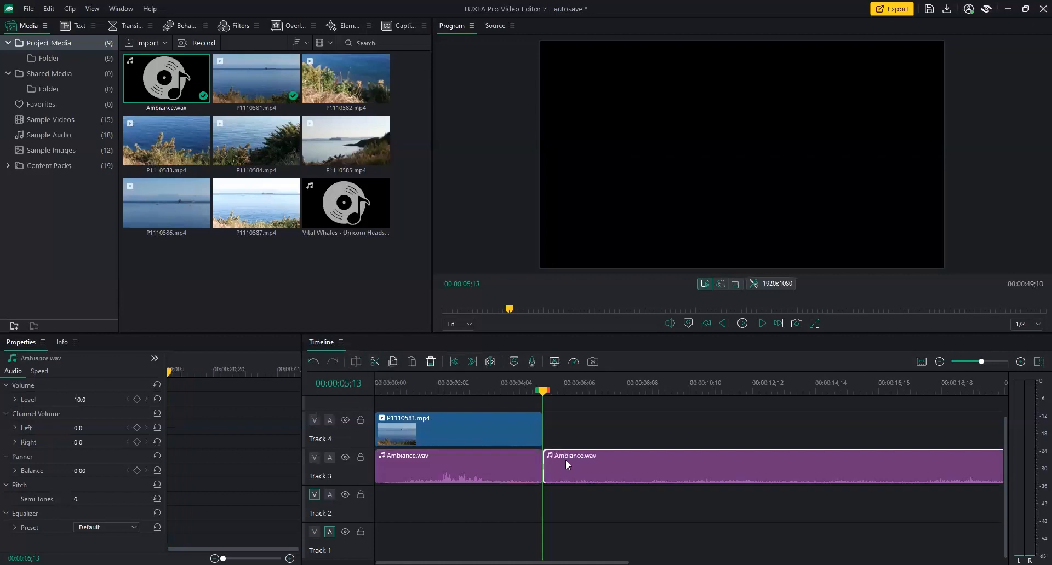
pyautogui.click(431, 361)
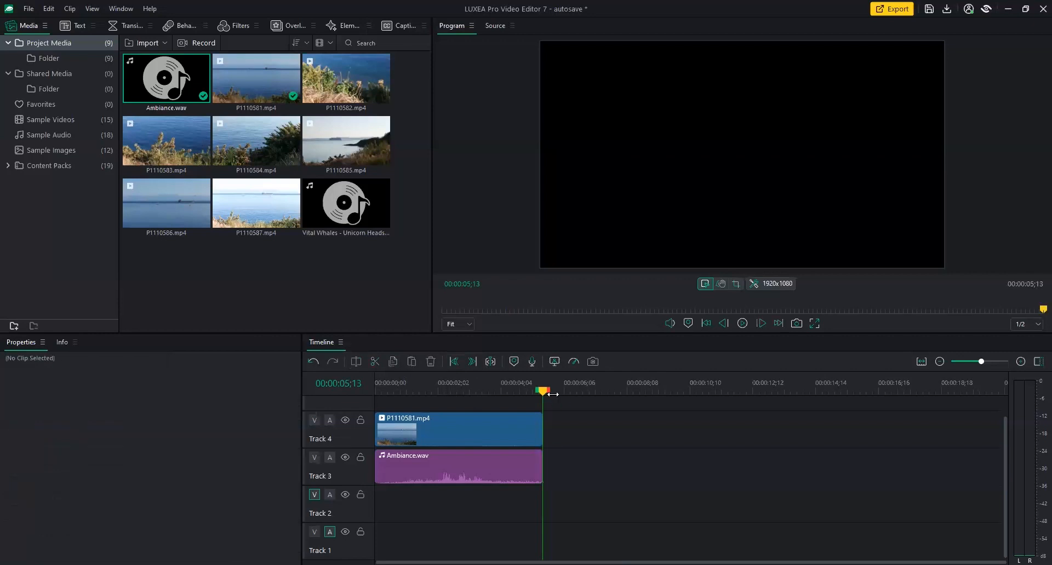
pyautogui.moveTo(544, 390); pyautogui.dragTo(368, 396)
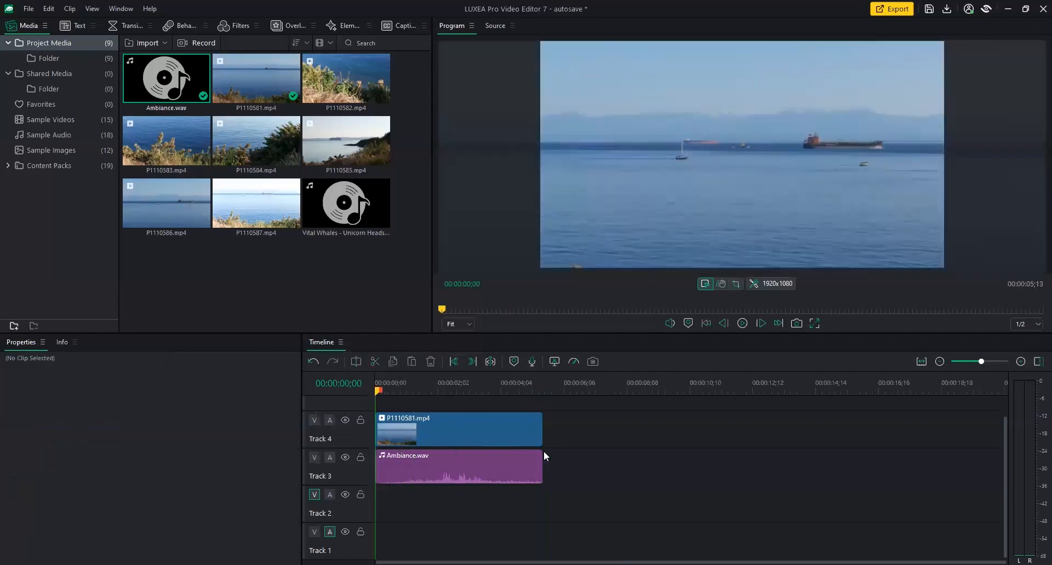
# Mute P1110581.mp4's own audio from its clip menu, then play the edit.
pyautogui.click(498, 432)
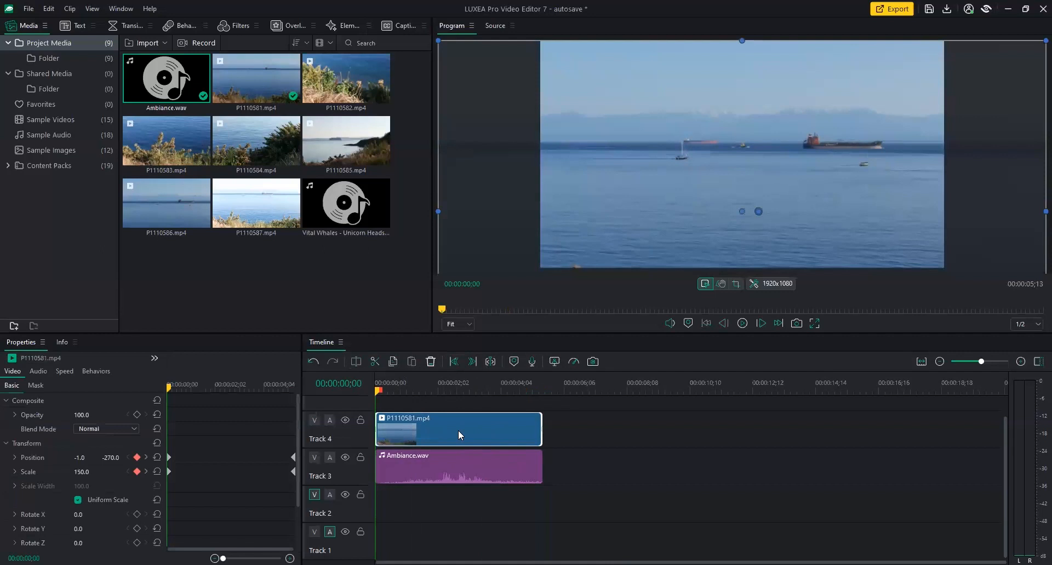
pyautogui.click(330, 421)
pyautogui.rightClick(449, 425)
pyautogui.click(490, 392)
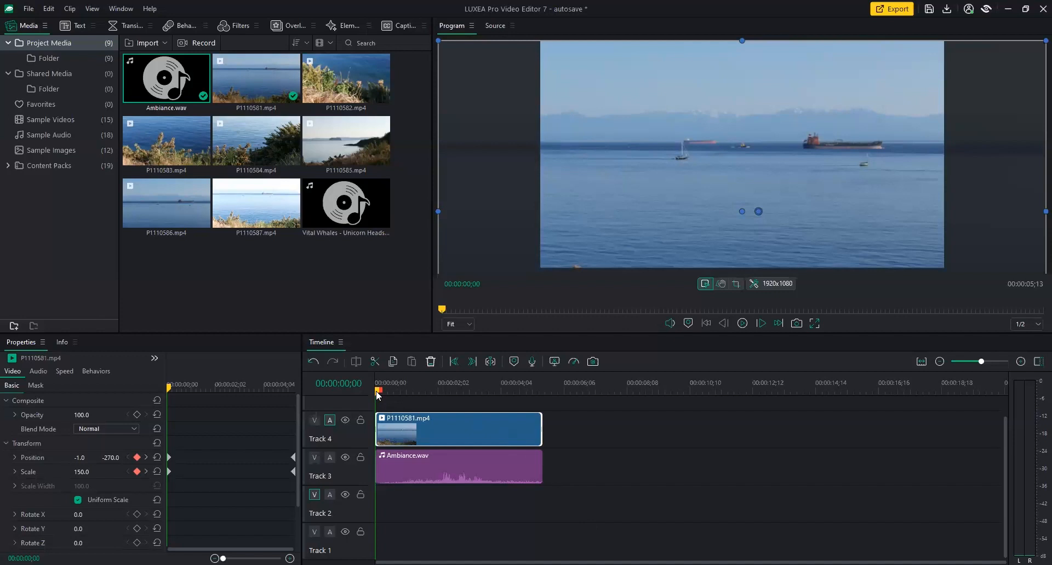
pyautogui.rightClick(456, 425)
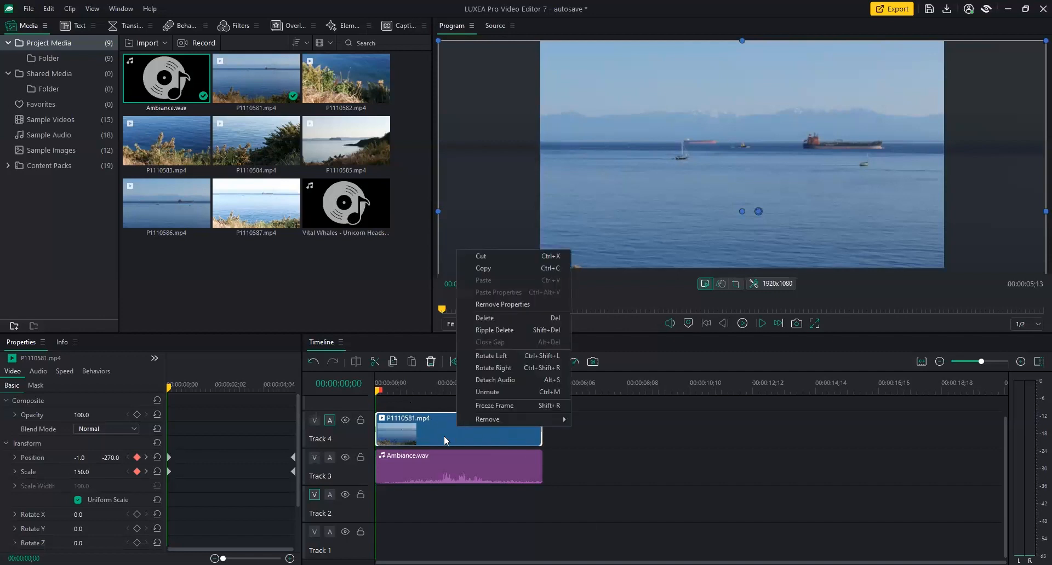
pyautogui.click(621, 452)
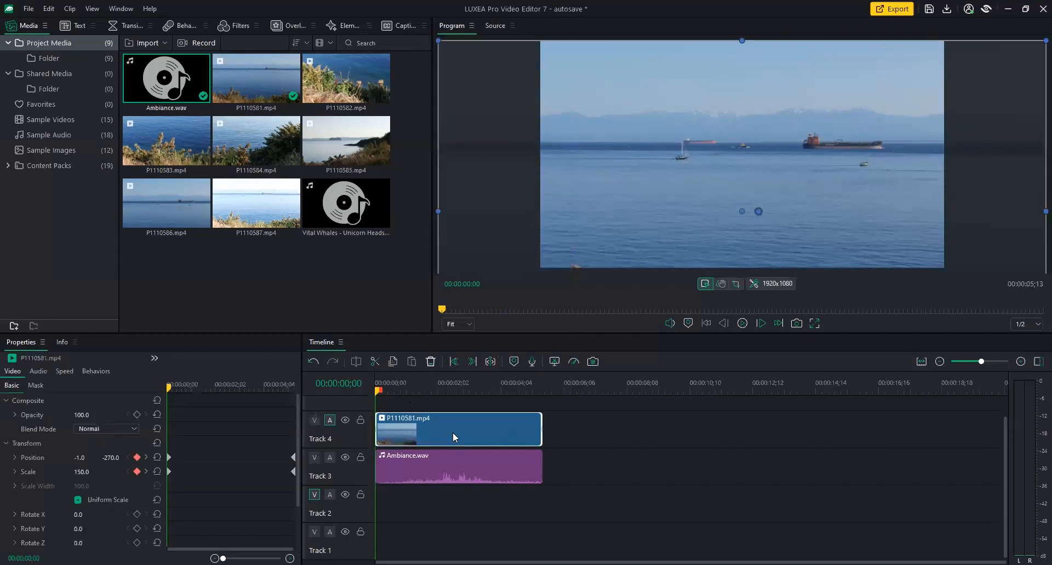
pyautogui.rightClick(453, 435)
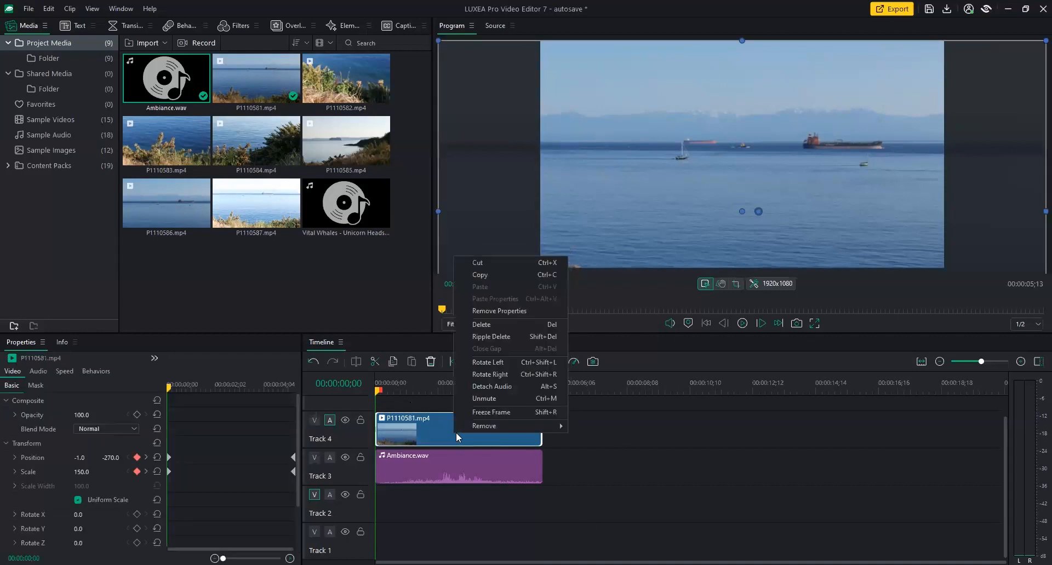
pyautogui.click(505, 399)
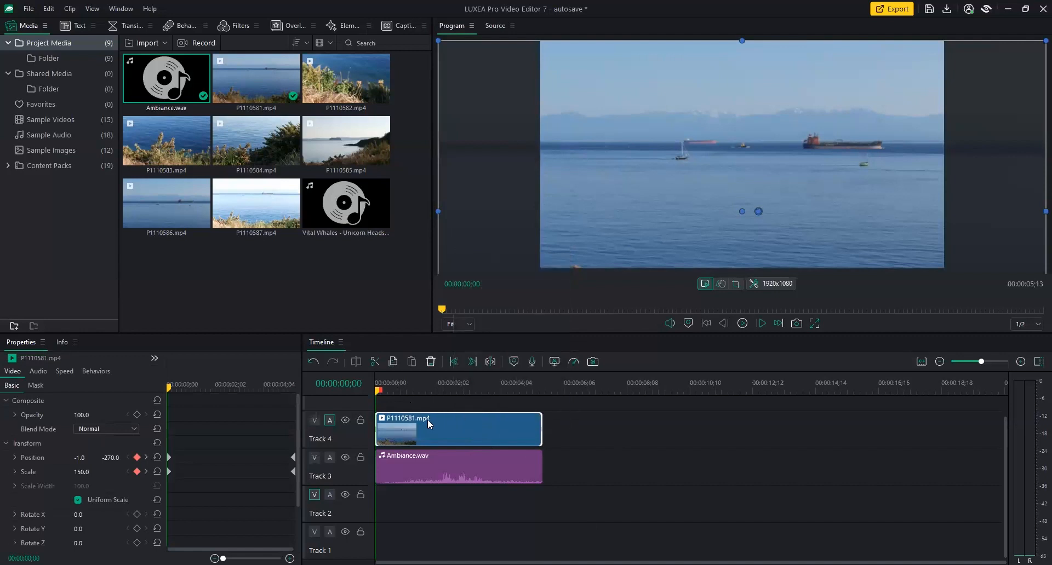
pyautogui.rightClick(448, 418)
pyautogui.click(478, 386)
pyautogui.click(742, 323)
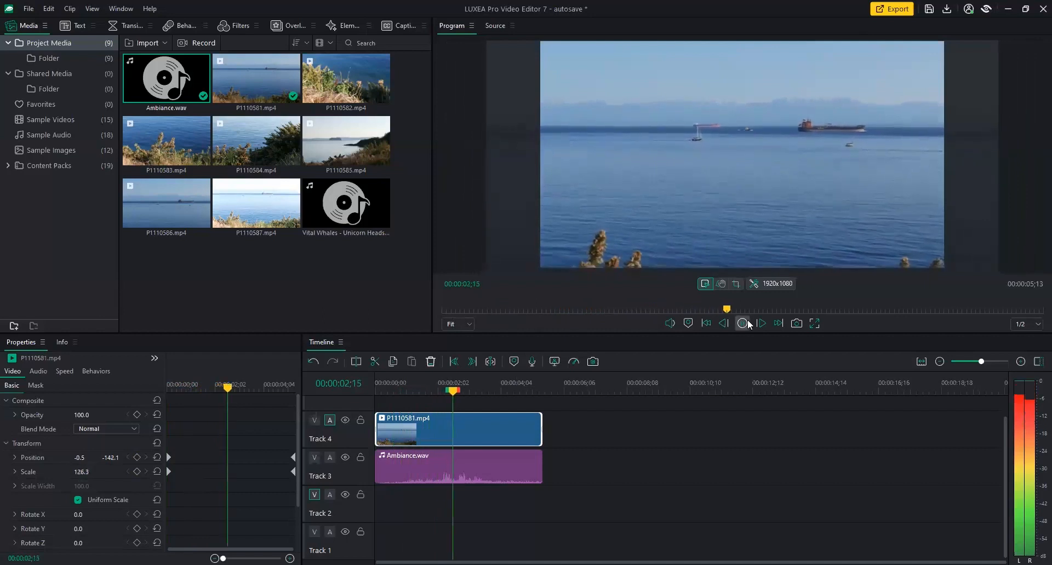
# Select Ambiance.wav and replay the edit from the start to hear it.
pyautogui.click(743, 324)
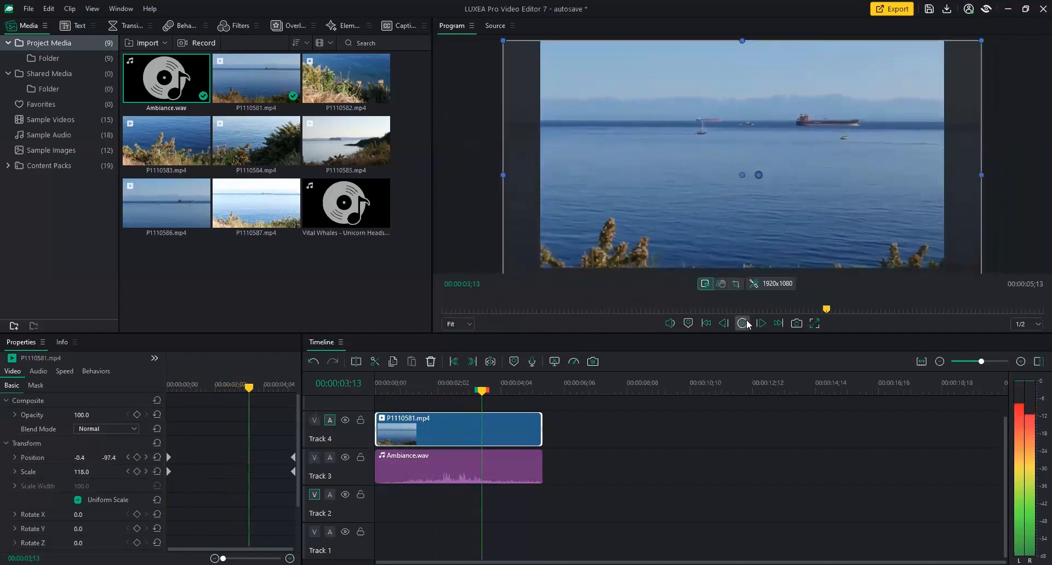
pyautogui.click(480, 465)
pyautogui.moveTo(482, 393); pyautogui.dragTo(376, 392)
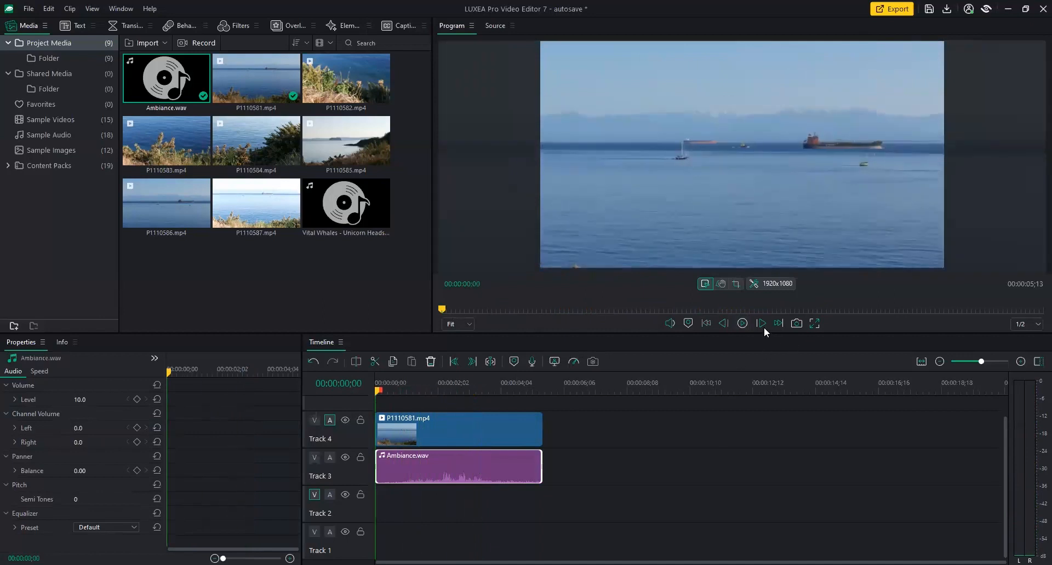
pyautogui.click(743, 323)
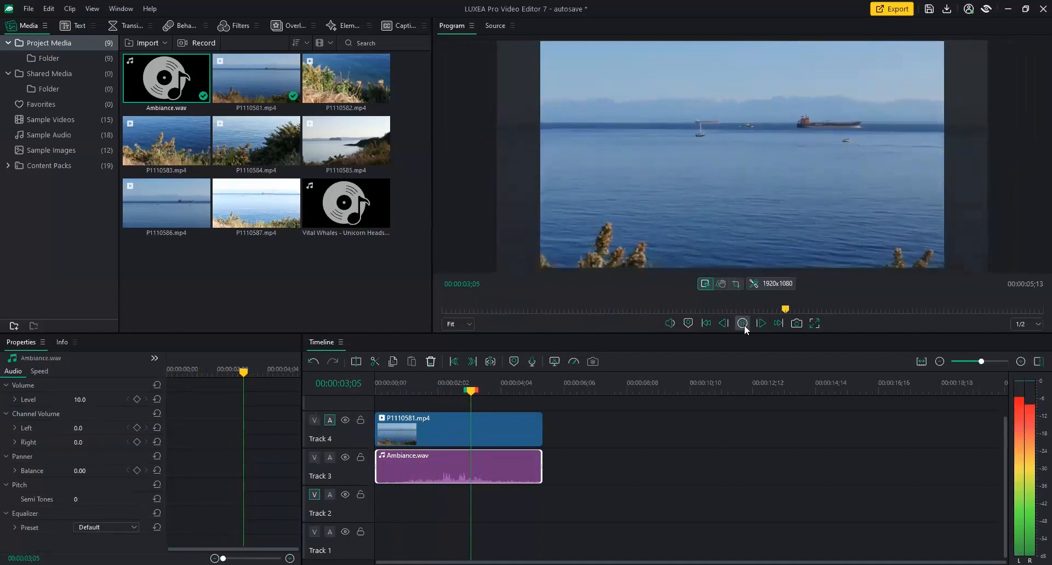
pyautogui.click(743, 323)
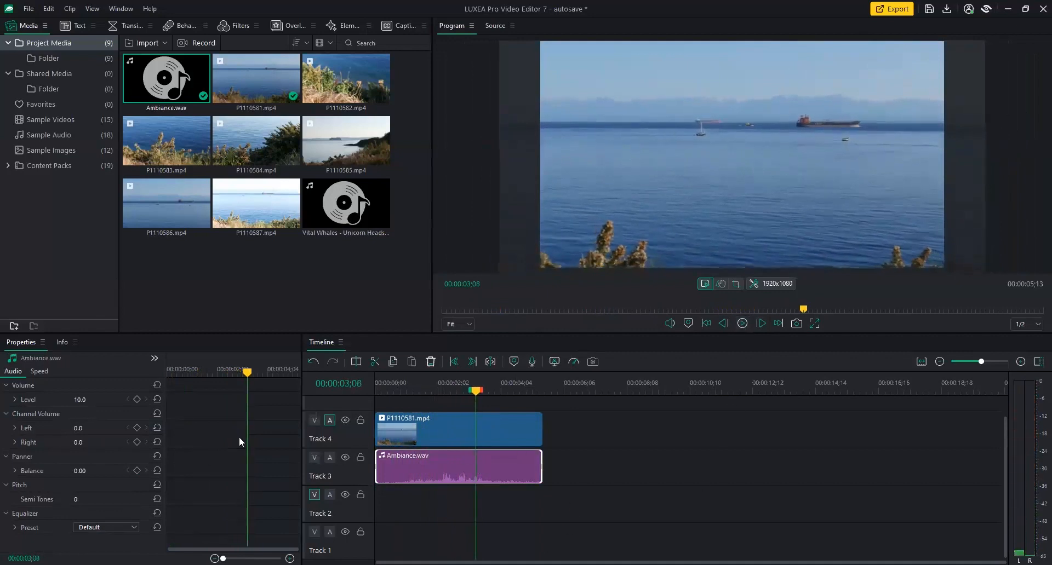
# Set Ambiance.wav's volume Level to 5.0 in Properties.
pyautogui.click(88, 401)
pyautogui.write('5')
pyautogui.press('Return')
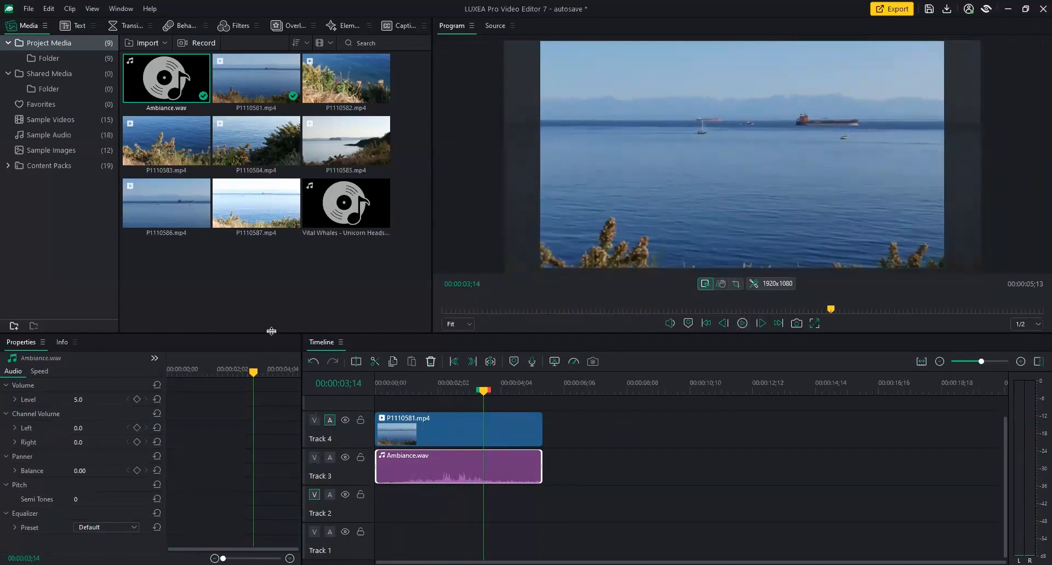
# Enlarge the timeline and properties panels, then detach and undo-detach the seaside clip's audio.
pyautogui.moveTo(271, 332); pyautogui.dragTo(278, 309)
pyautogui.moveTo(482, 373); pyautogui.dragTo(428, 379)
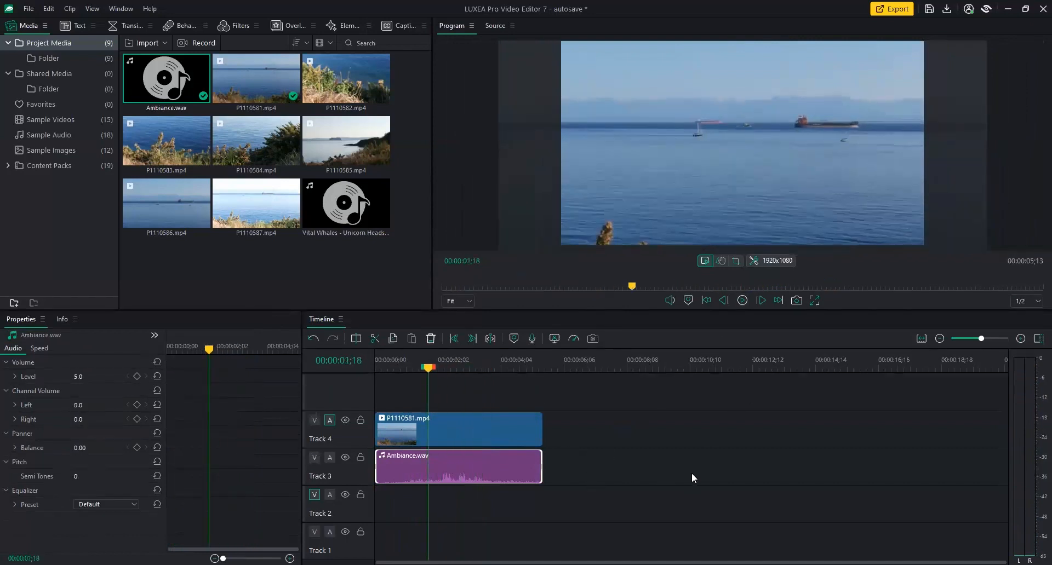
pyautogui.click(457, 420)
pyautogui.rightClick(457, 419)
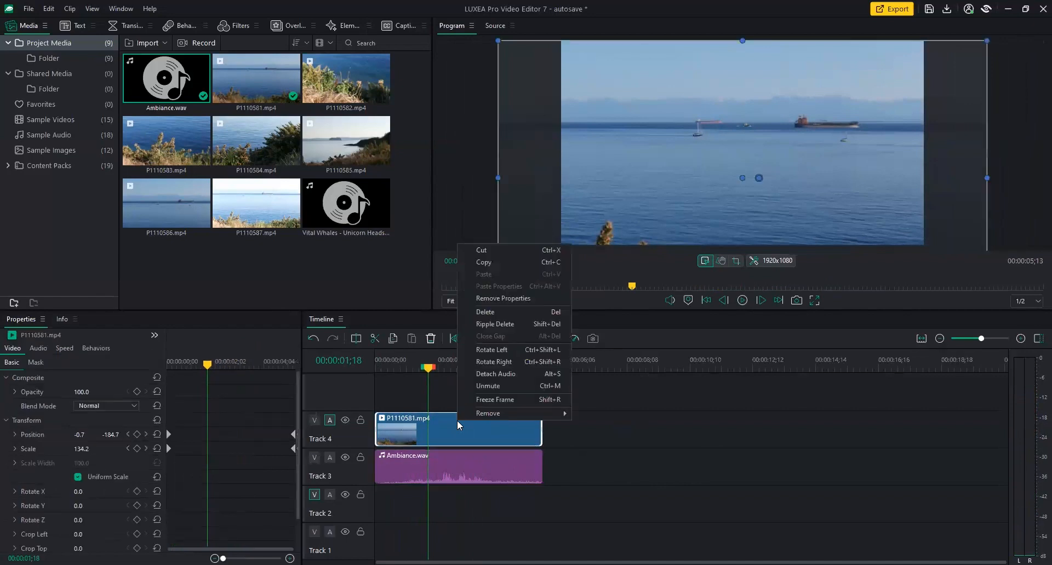
pyautogui.click(508, 373)
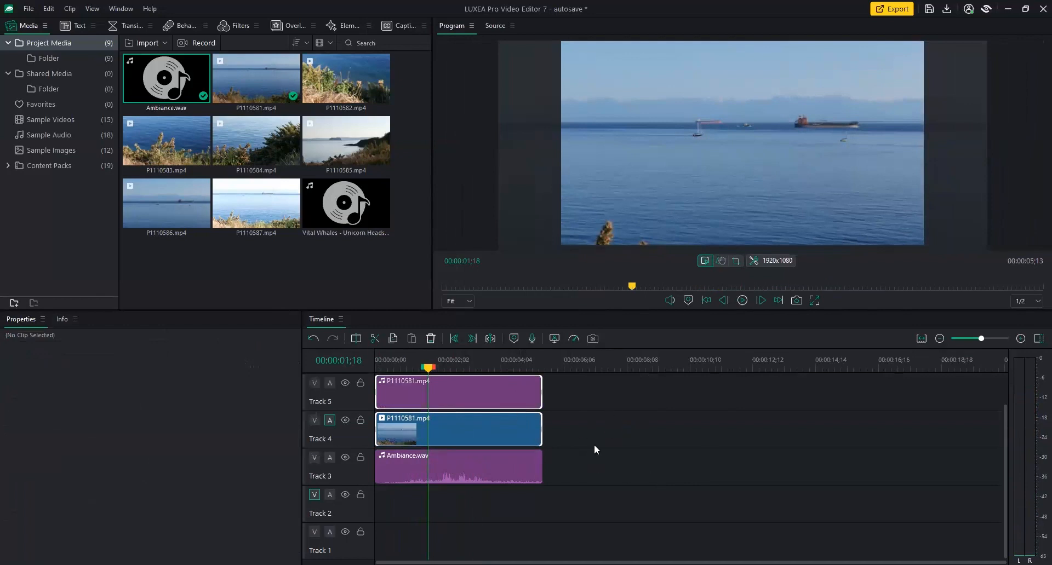
pyautogui.click(628, 439)
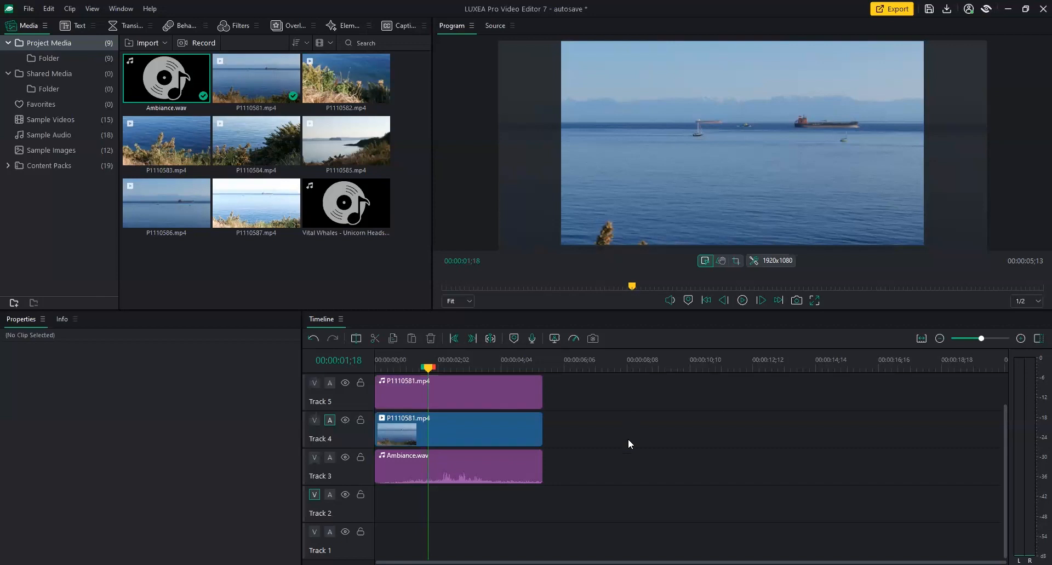
pyautogui.hotkey('ctrl', 'z')
pyautogui.hotkey('ctrl', 'z')
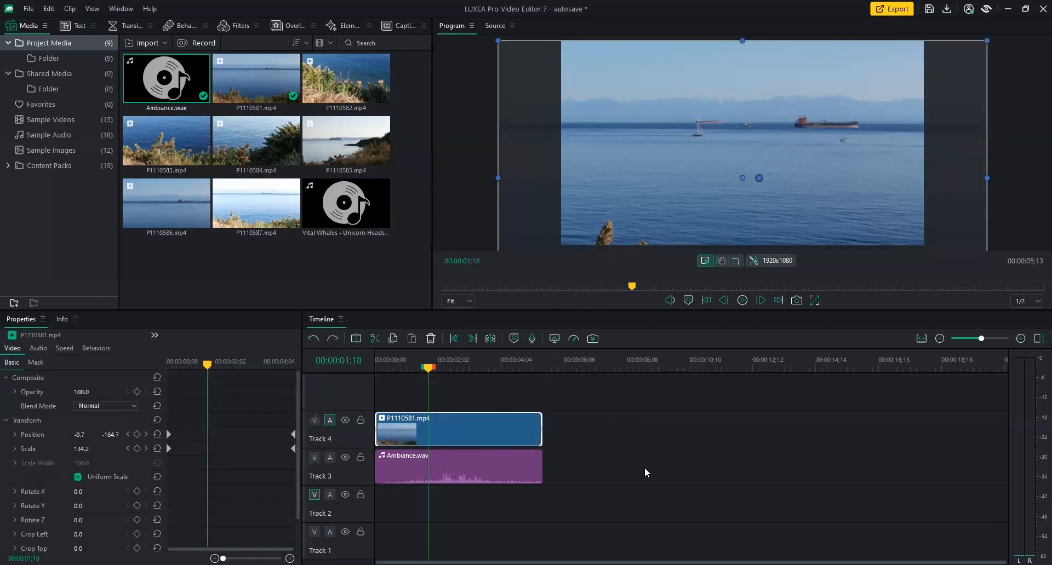
# Play from 00:00:00;23, then show Ambiance.wav's 10-band Equalizer sliders in Properties.
pyautogui.click(404, 366)
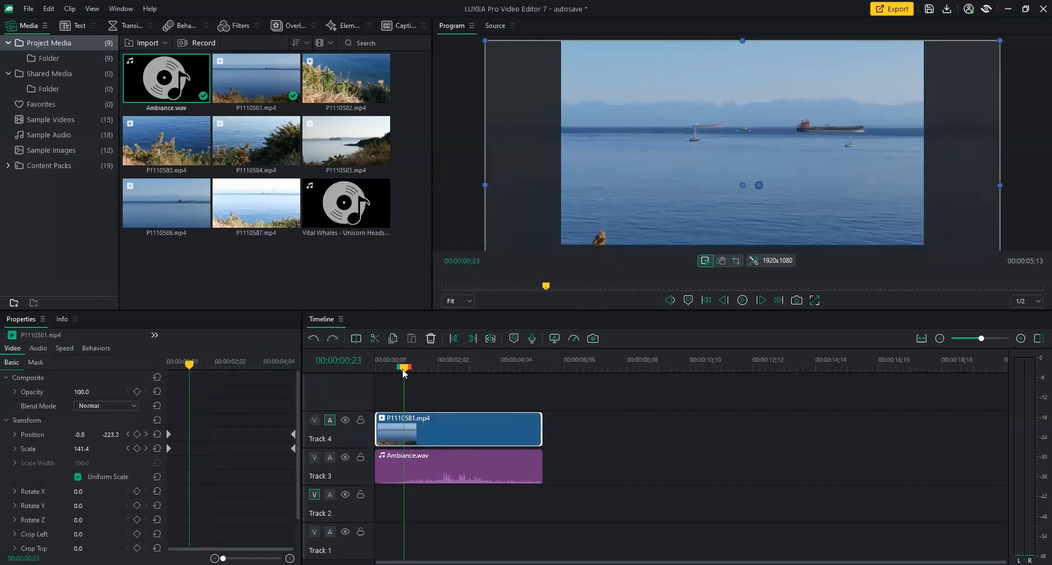
pyautogui.press('space')
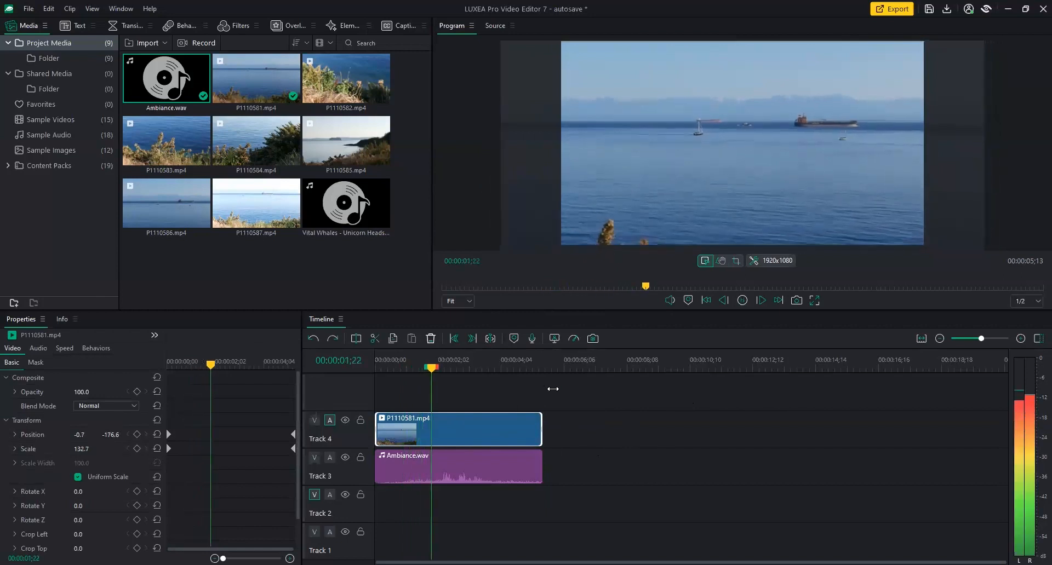
pyautogui.click(496, 454)
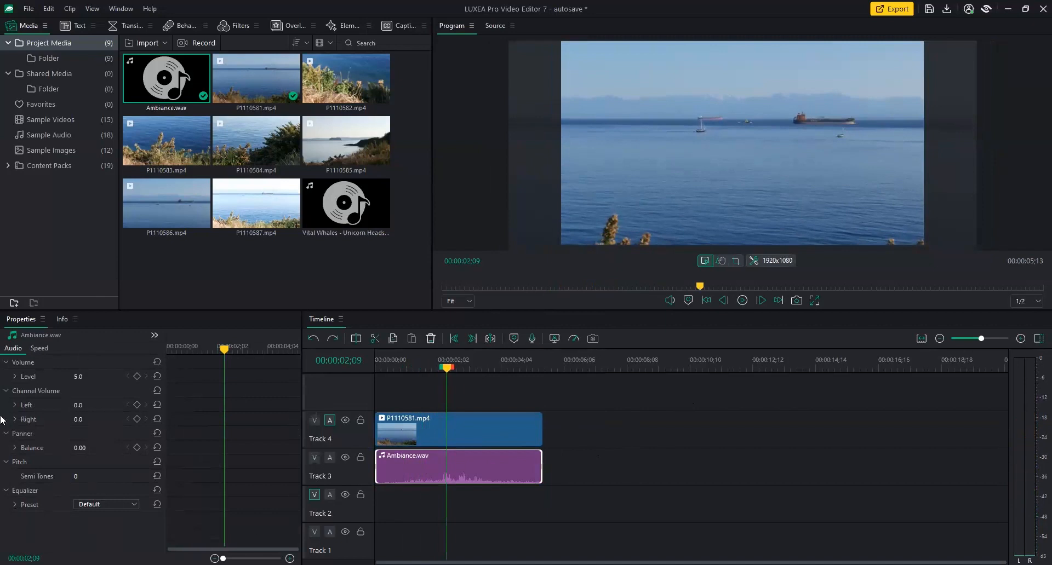
pyautogui.click(14, 504)
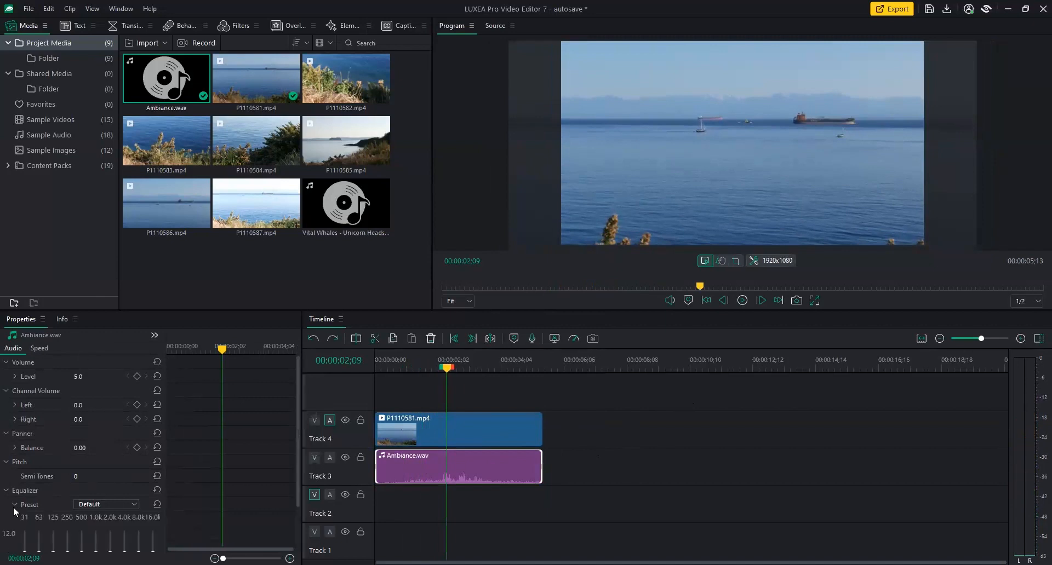
pyautogui.moveTo(298, 436); pyautogui.dragTo(291, 482)
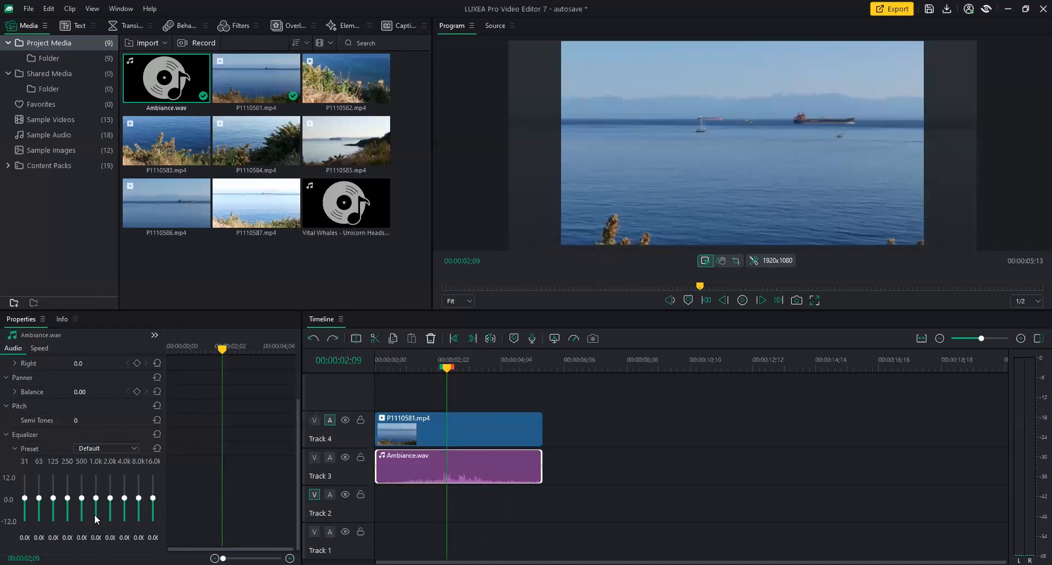
# Cut Ambiance.wav's 31 Hz and 63 Hz equalizer bands to -12, then play back the result.
pyautogui.click(25, 506)
pyautogui.click(38, 498)
pyautogui.moveTo(444, 367); pyautogui.dragTo(426, 368)
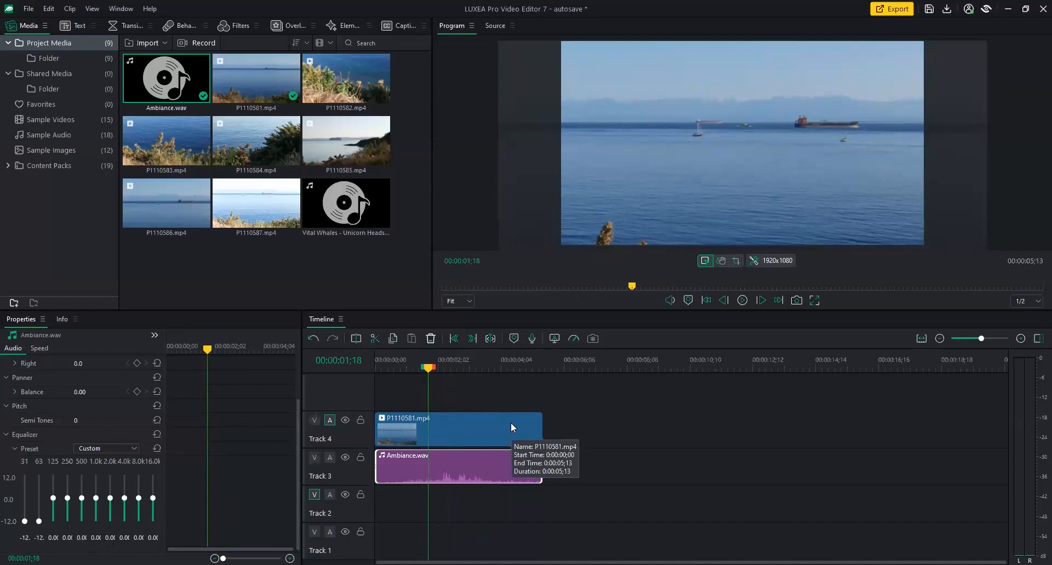
pyautogui.press('space')
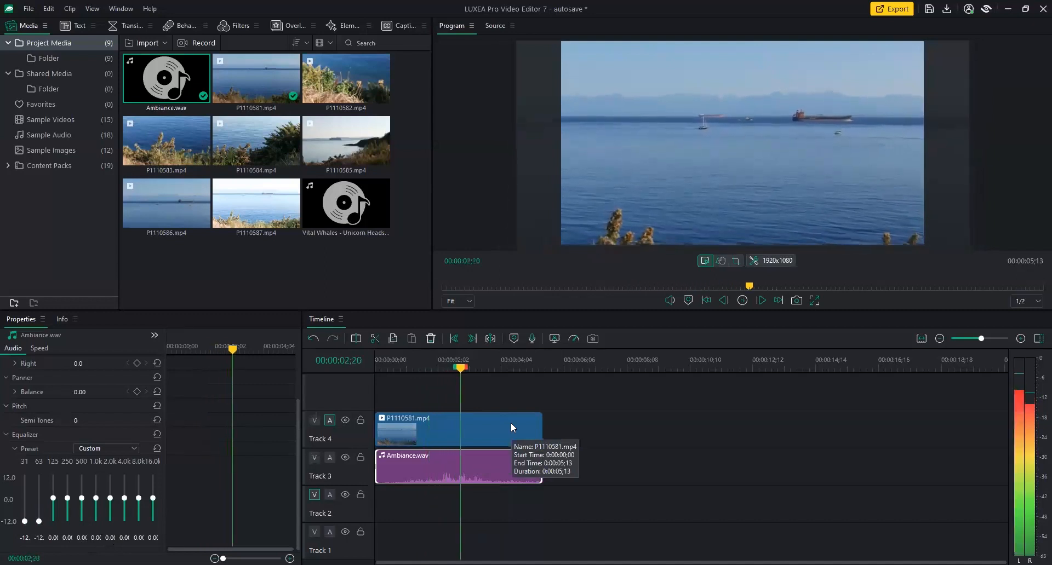
pyautogui.press('space')
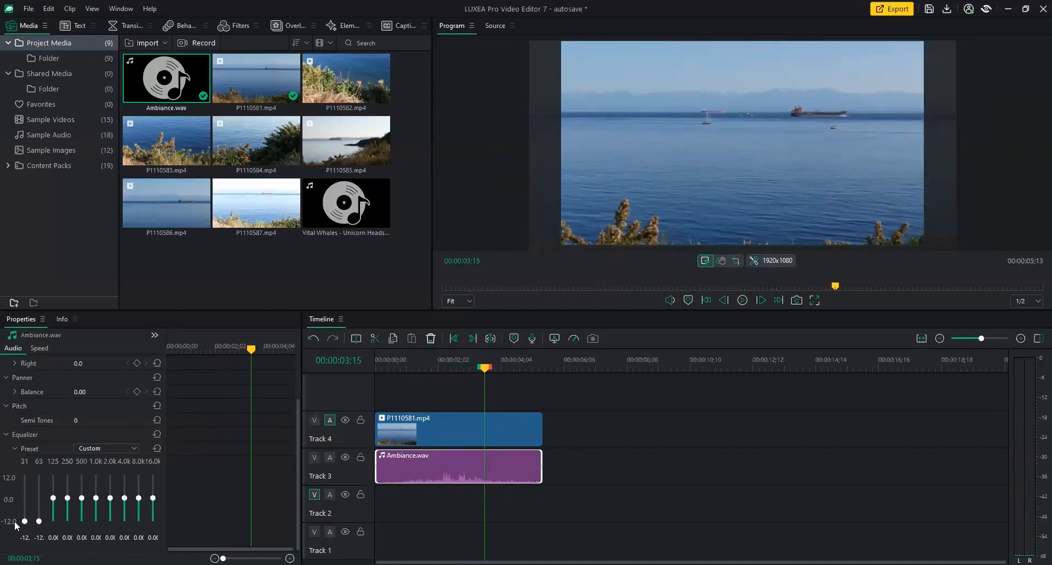
pyautogui.moveTo(483, 367); pyautogui.dragTo(426, 377)
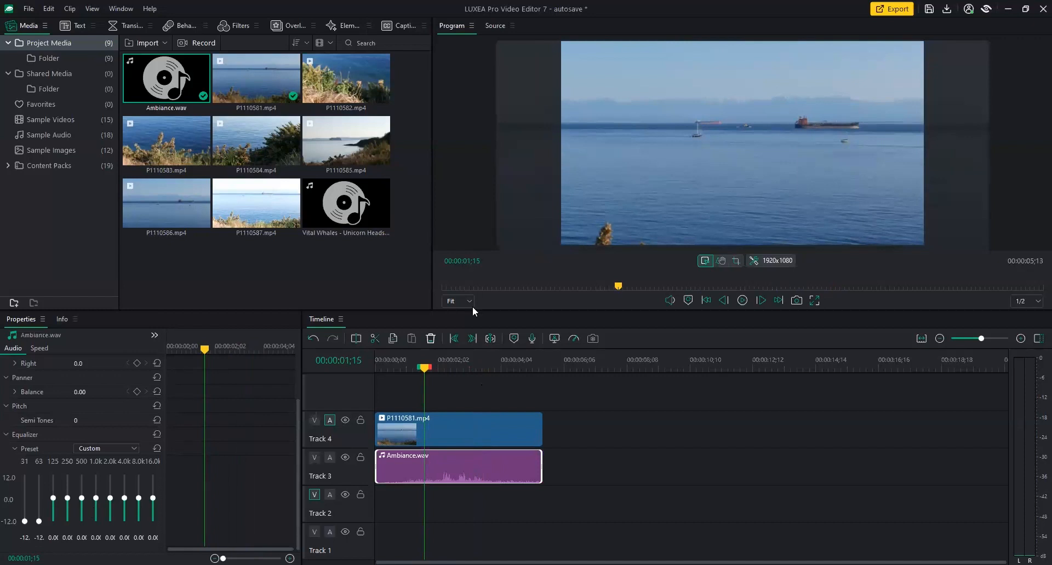
# Place Vital Whales on Track 2 and trim it to end with the video at 05;12.
pyautogui.click(379, 206)
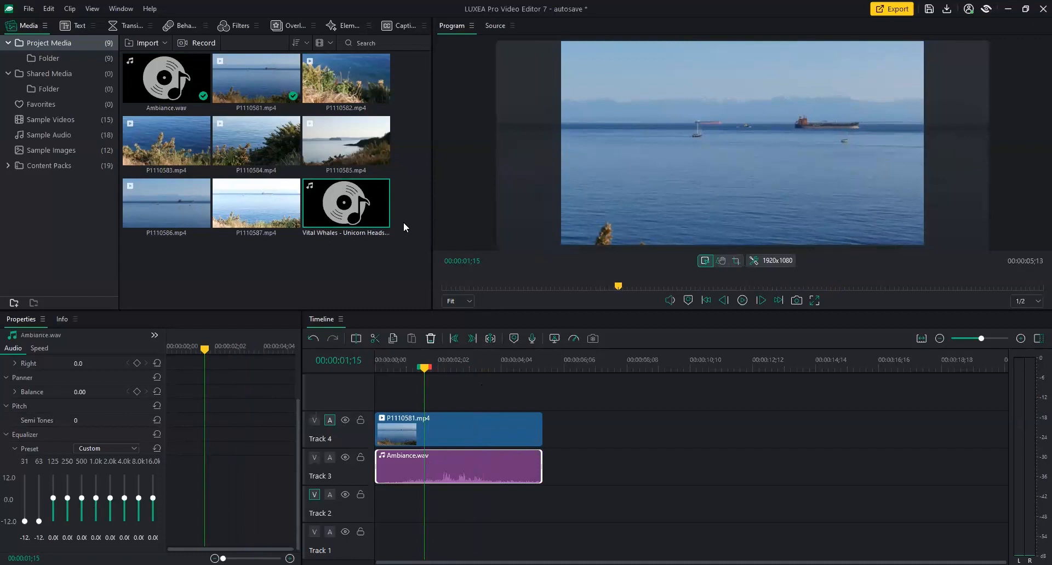
pyautogui.moveTo(365, 215); pyautogui.dragTo(370, 509)
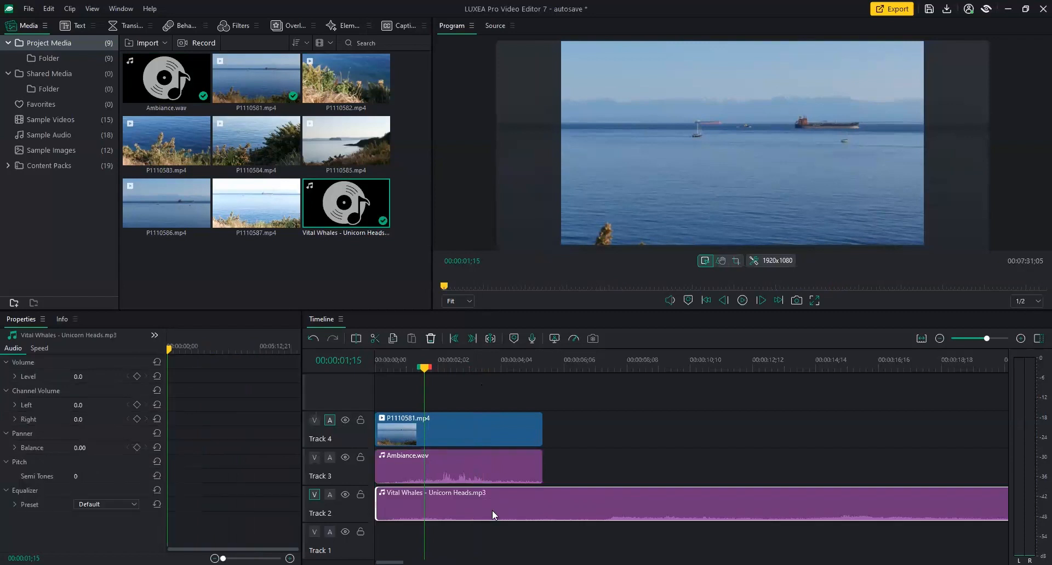
pyautogui.click(541, 367)
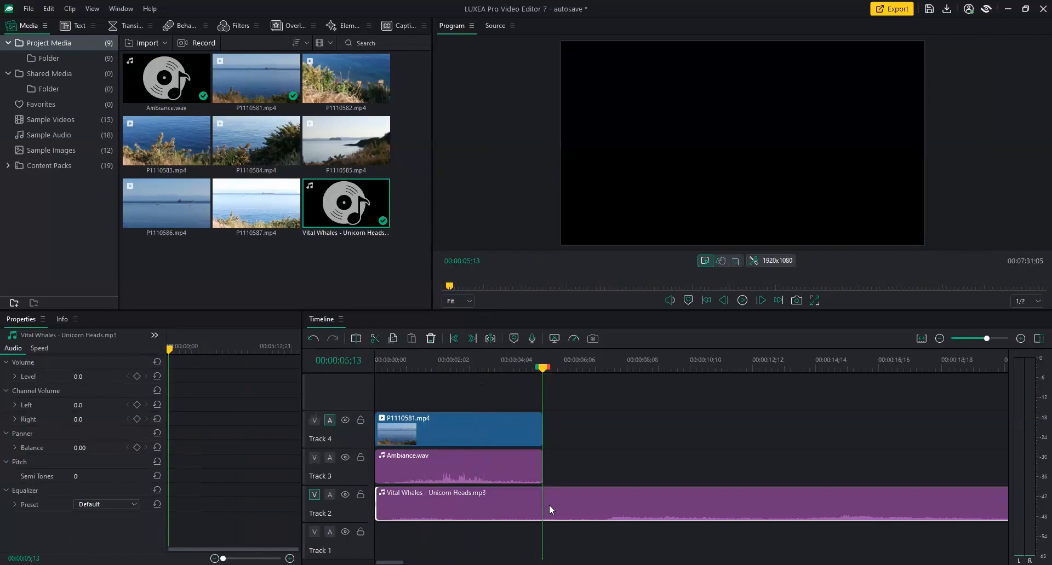
pyautogui.click(356, 339)
pyautogui.click(608, 496)
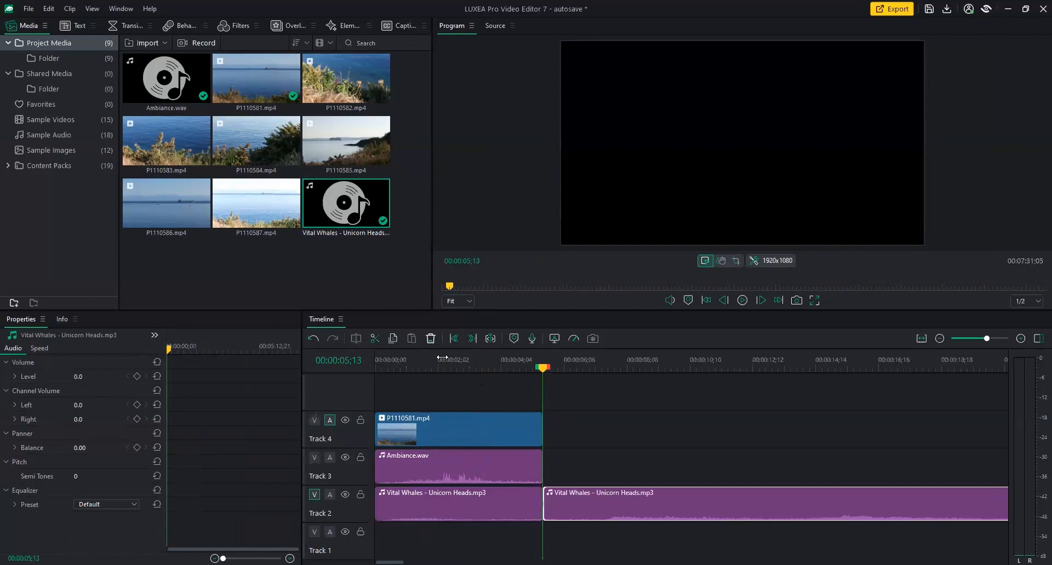
pyautogui.click(430, 339)
# Play the project from the start to hear the music alongside Ambiance.wav.
pyautogui.moveTo(543, 370); pyautogui.dragTo(375, 367)
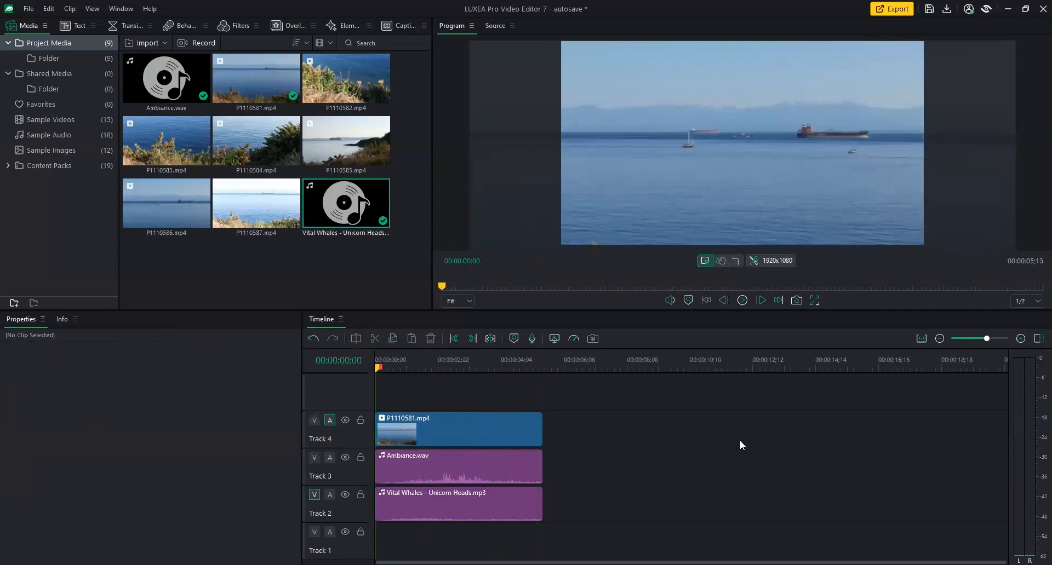
pyautogui.press('space')
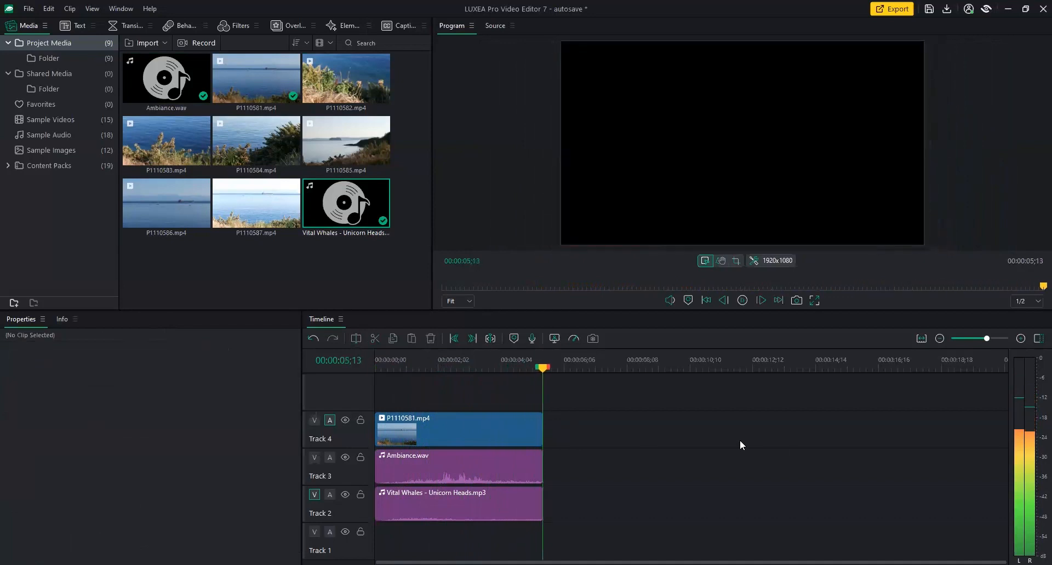
pyautogui.moveTo(538, 367); pyautogui.dragTo(389, 361)
pyautogui.click(436, 455)
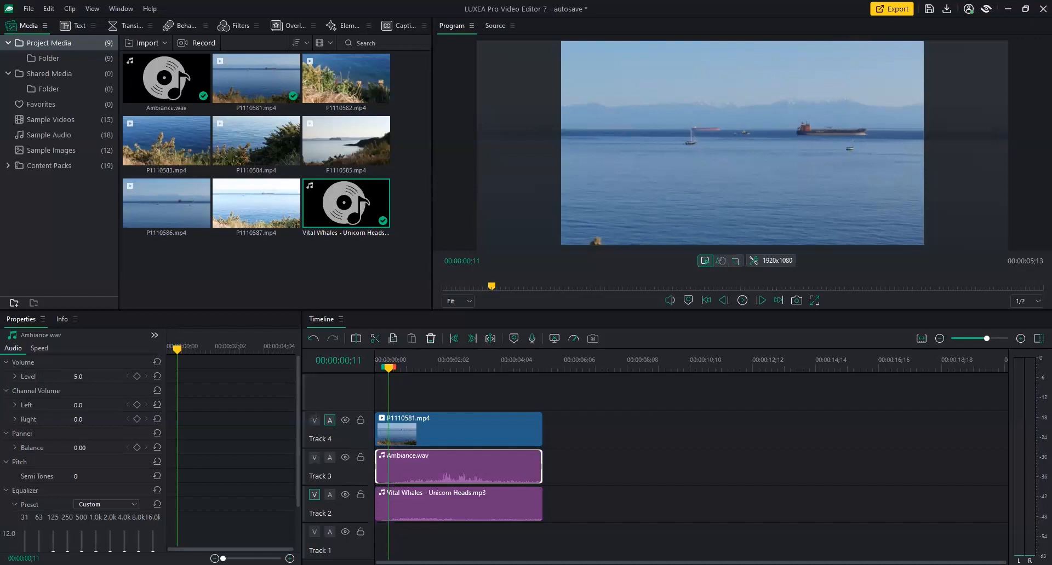
# Review the audio mix, then keyframe Ambiance.wav's Level at 5.0 at 00:00:01;18.
pyautogui.click(461, 505)
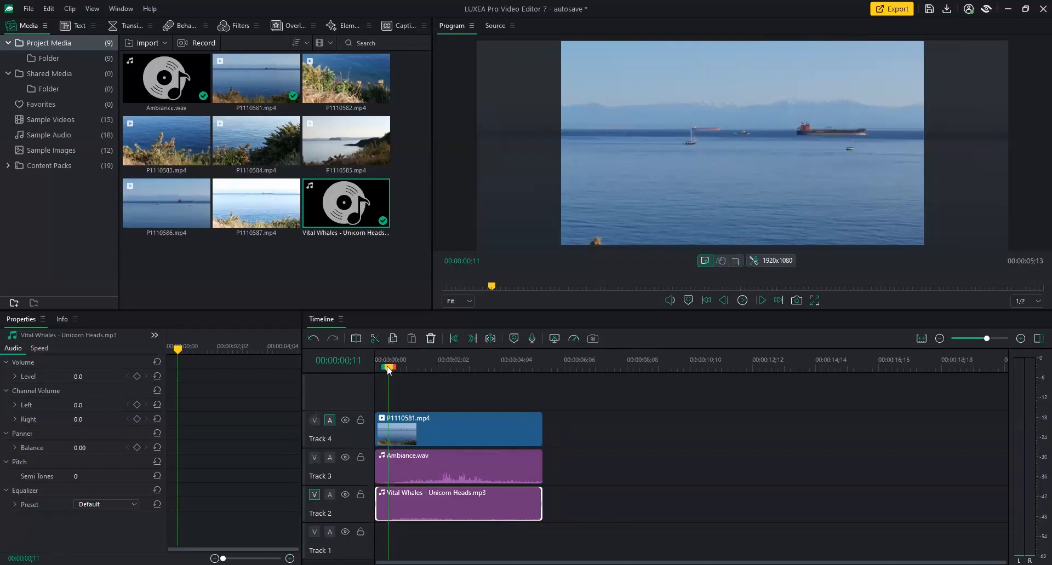
pyautogui.moveTo(387, 368); pyautogui.dragTo(370, 367)
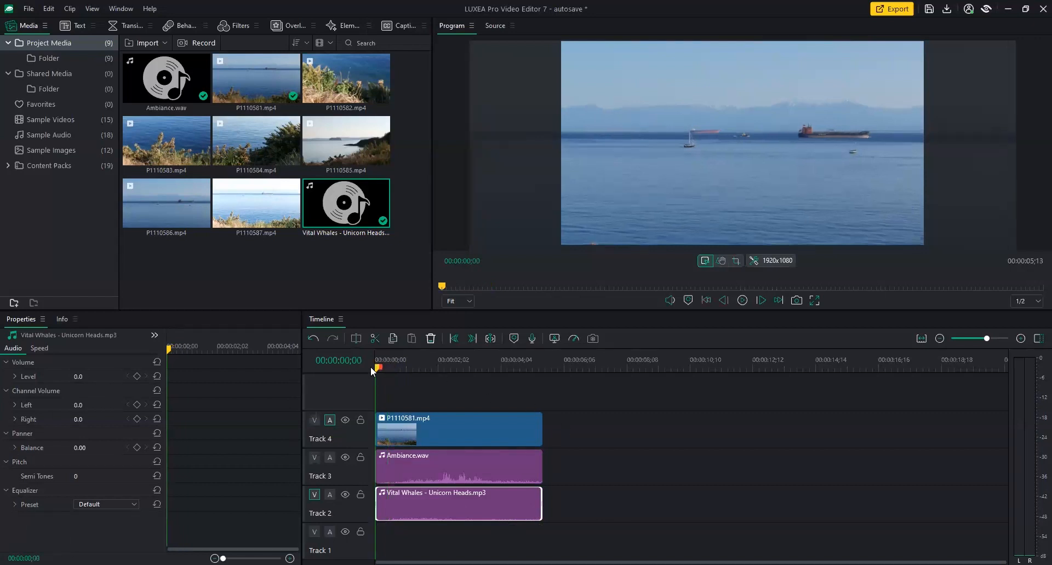
pyautogui.click(459, 460)
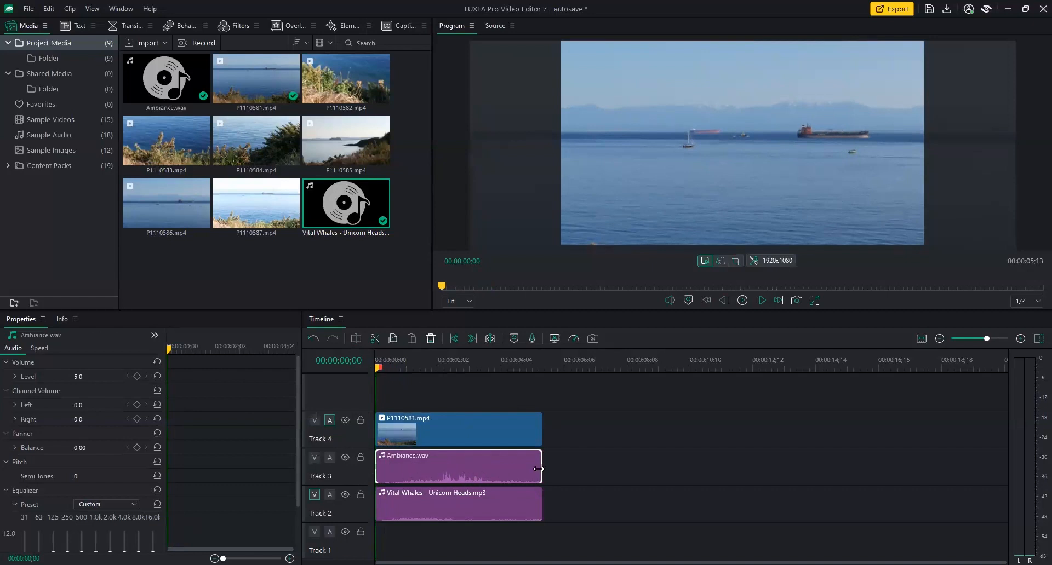
pyautogui.click(411, 362)
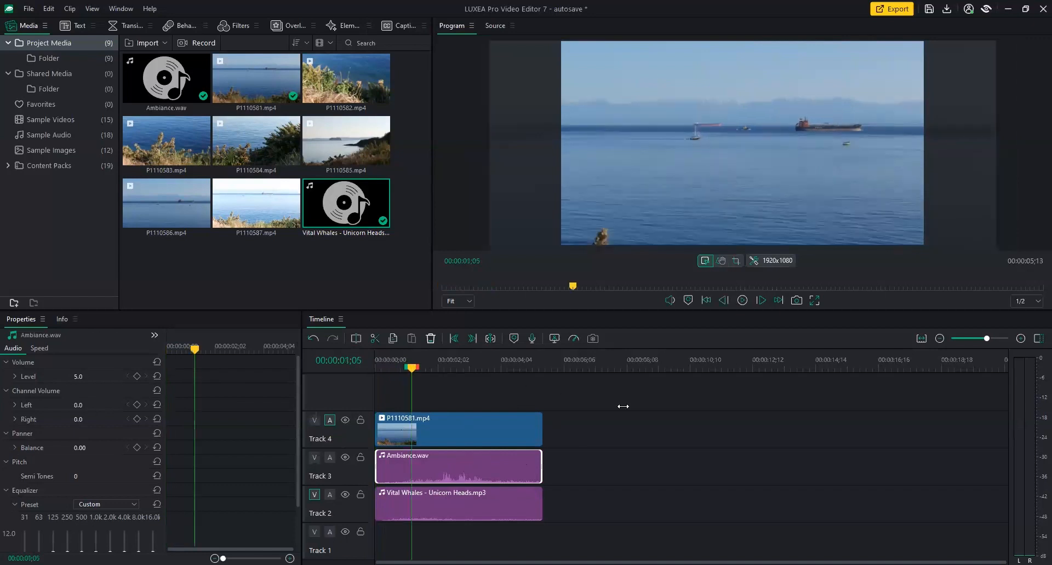
pyautogui.press('space')
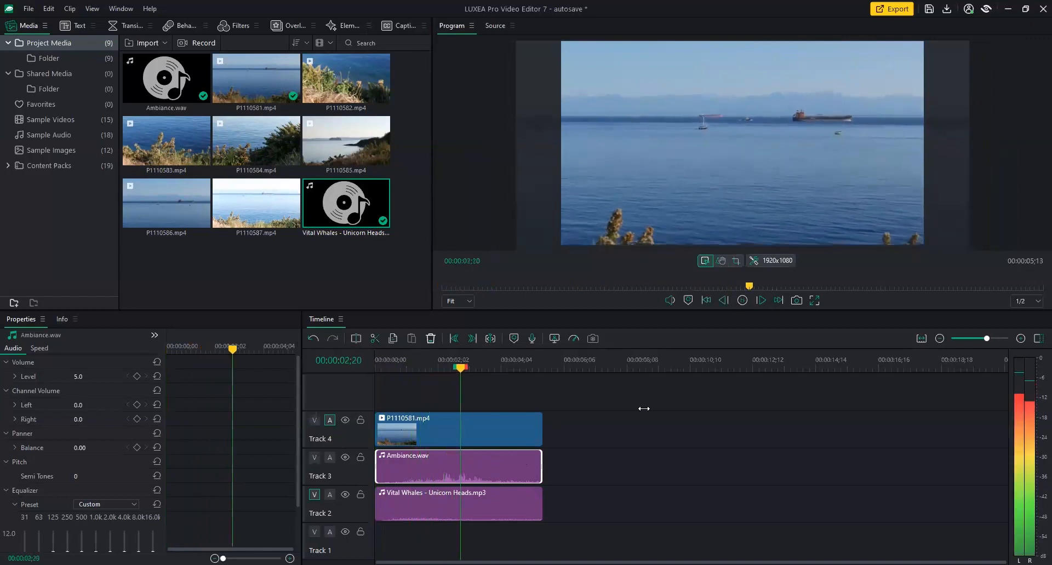
pyautogui.press('space')
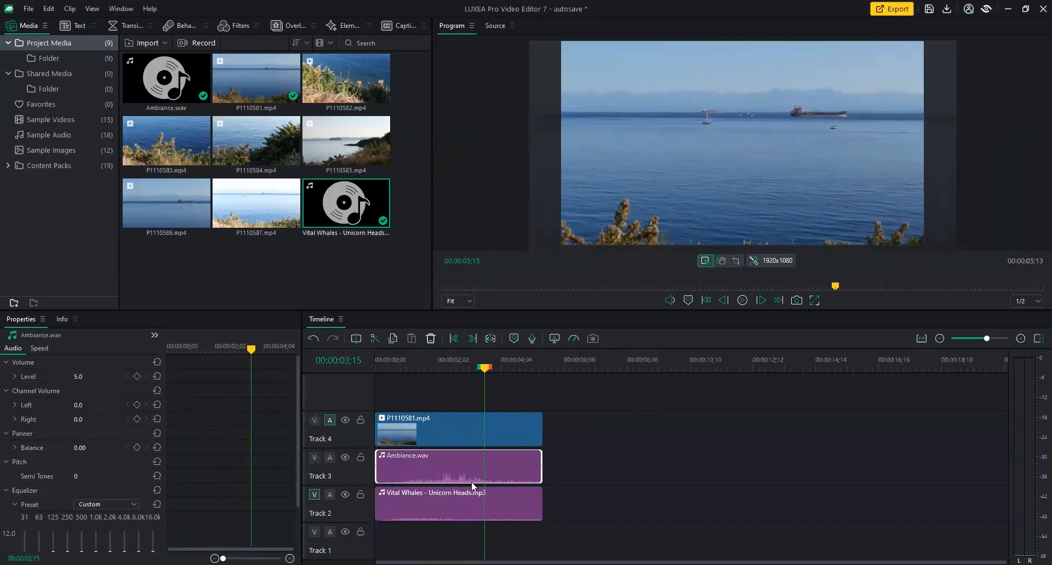
pyautogui.click(428, 365)
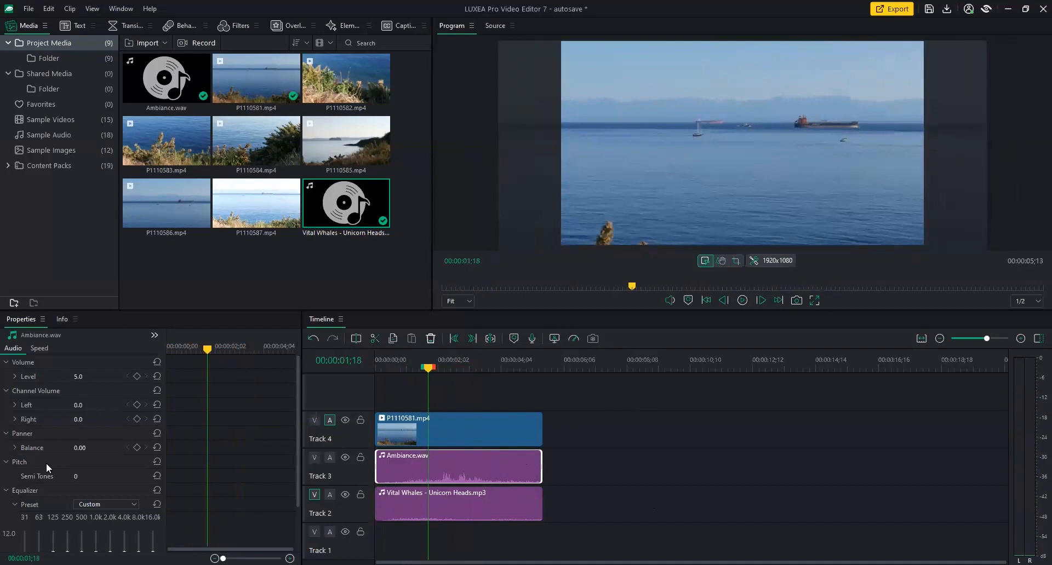
pyautogui.click(137, 376)
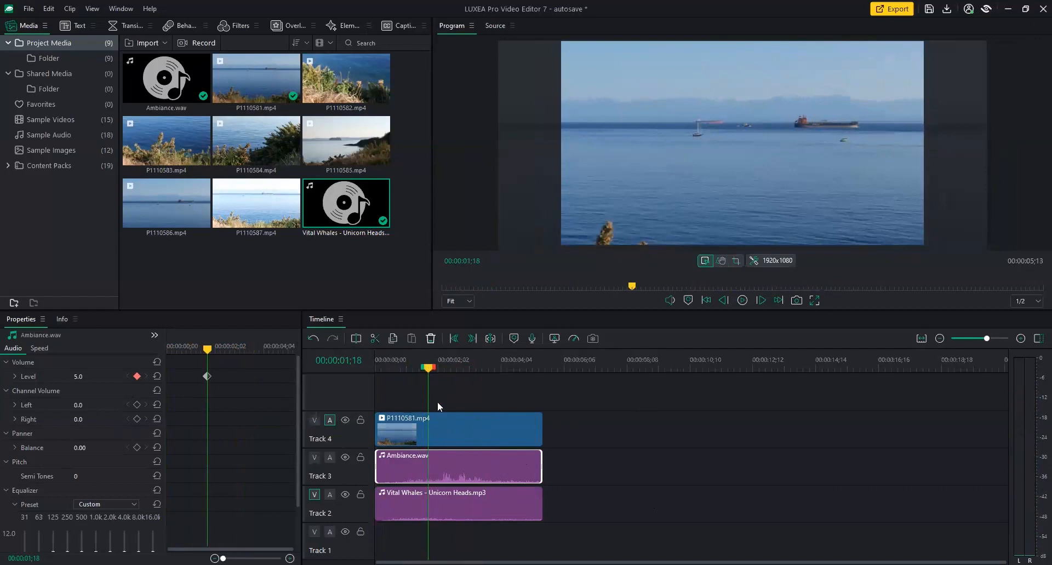
# Dip Ambiance.wav's Level to -10.0 at 00:00:02;04 and hold it with a keyframe near 3 seconds.
pyautogui.moveTo(428, 367); pyautogui.dragTo(445, 369)
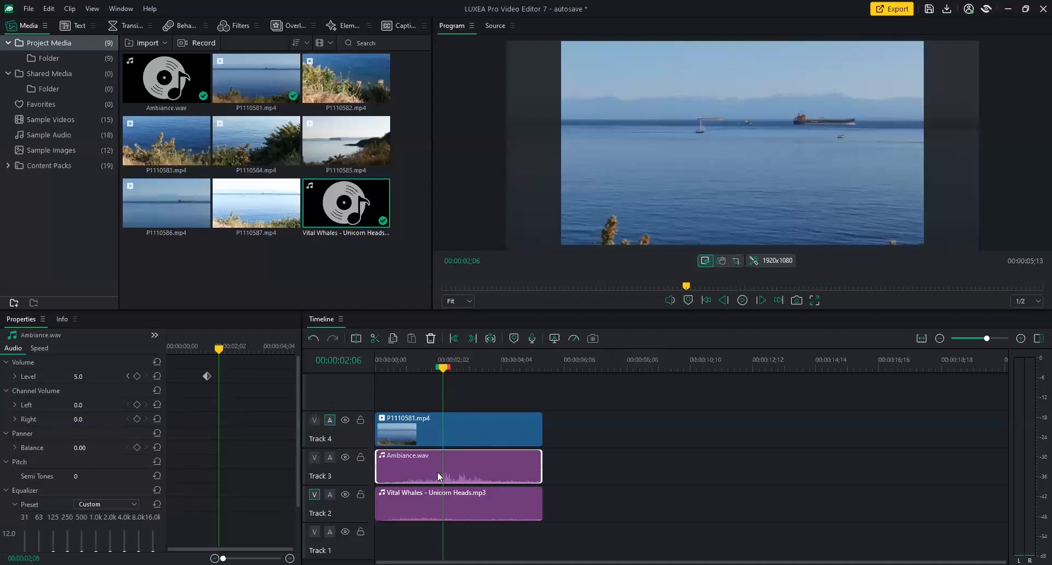
pyautogui.moveTo(79, 379); pyautogui.dragTo(48, 379)
pyautogui.moveTo(70, 379); pyautogui.dragTo(70, 379)
pyautogui.moveTo(218, 351); pyautogui.dragTo(245, 351)
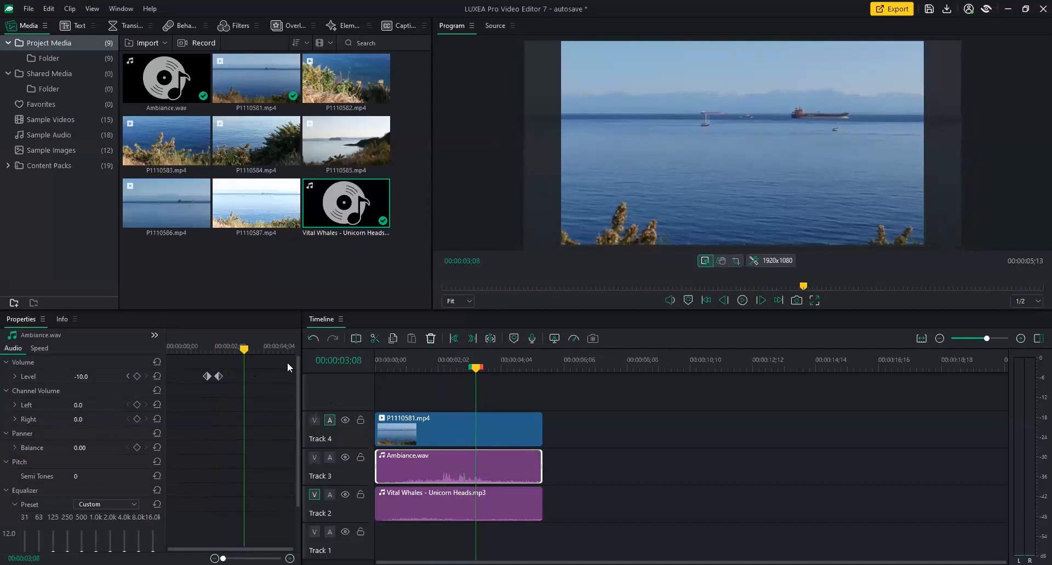
pyautogui.click(137, 376)
# Add a keyframe at 00:00:03;16 bringing the Level back to 5.
pyautogui.moveTo(244, 348); pyautogui.dragTo(254, 348)
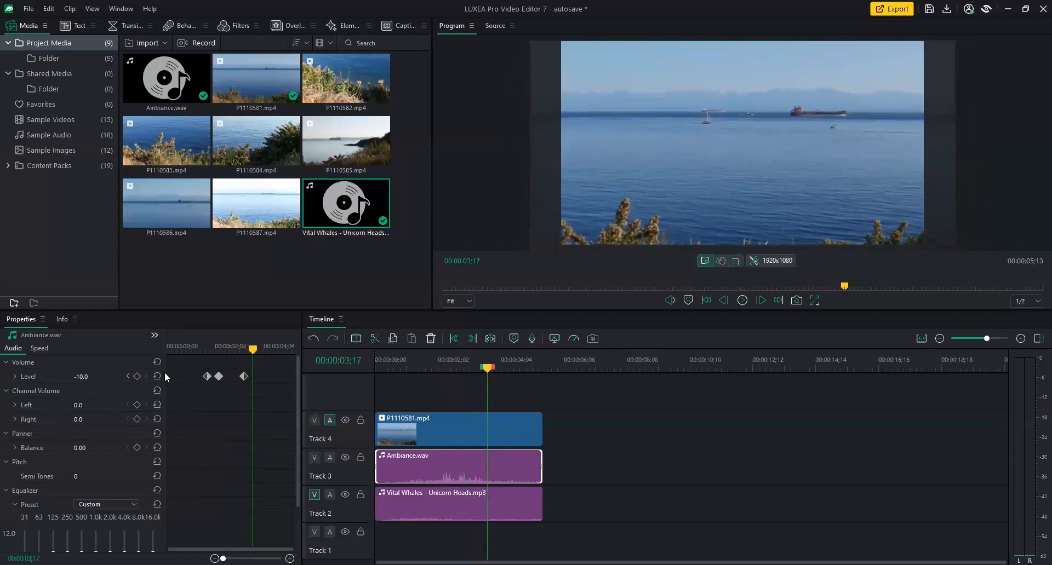
pyautogui.moveTo(82, 382); pyautogui.dragTo(87, 385)
pyautogui.click(79, 377)
pyautogui.write('5')
pyautogui.press('Return')
# Play back the volume dip from 00:00:01;22 and enlarge the settings area.
pyautogui.click(419, 368)
pyautogui.press('space')
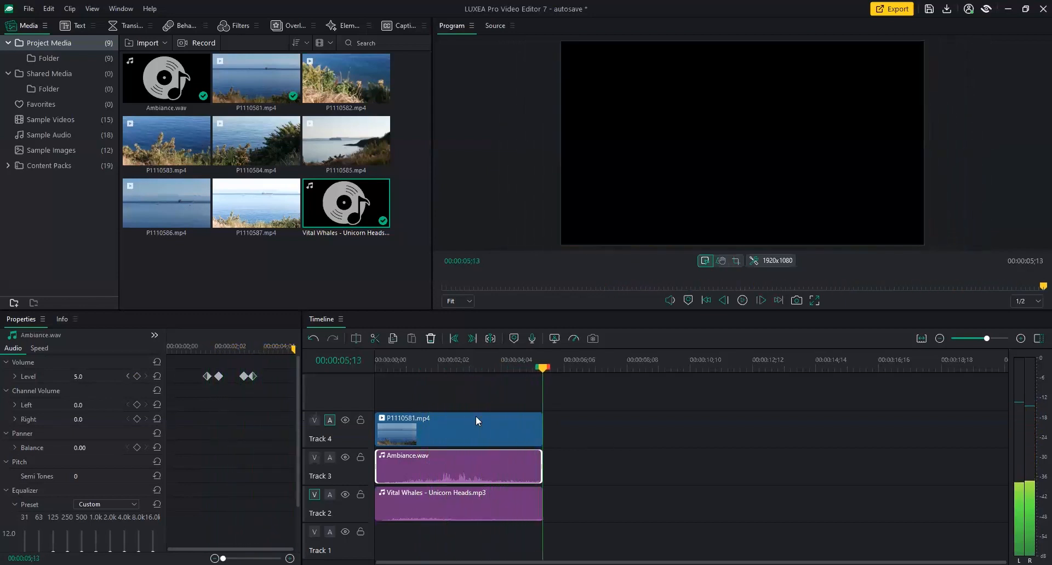
pyautogui.moveTo(544, 368); pyautogui.dragTo(414, 368)
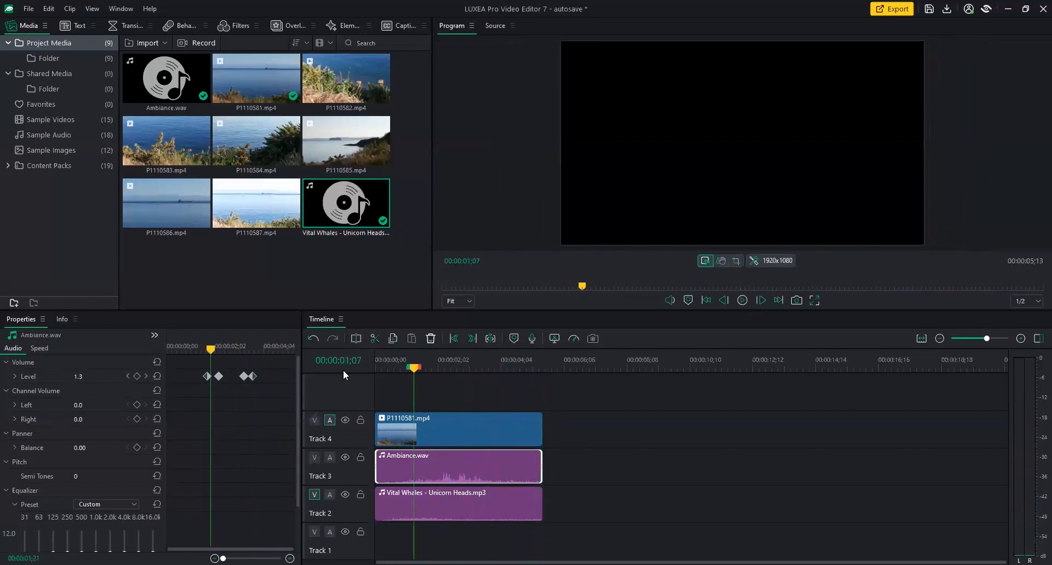
pyautogui.press('Home')
pyautogui.moveTo(529, 310); pyautogui.dragTo(530, 294)
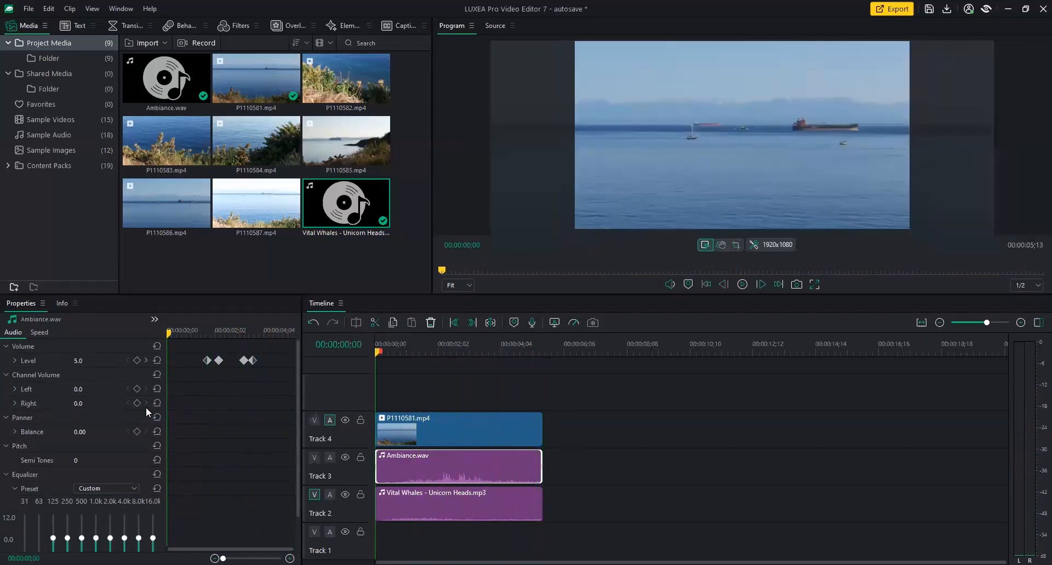
# Show Ambiance.wav's Level keyframe curve, play it from 01;05, and select P1110581.mp4 on Track 4.
pyautogui.click(15, 361)
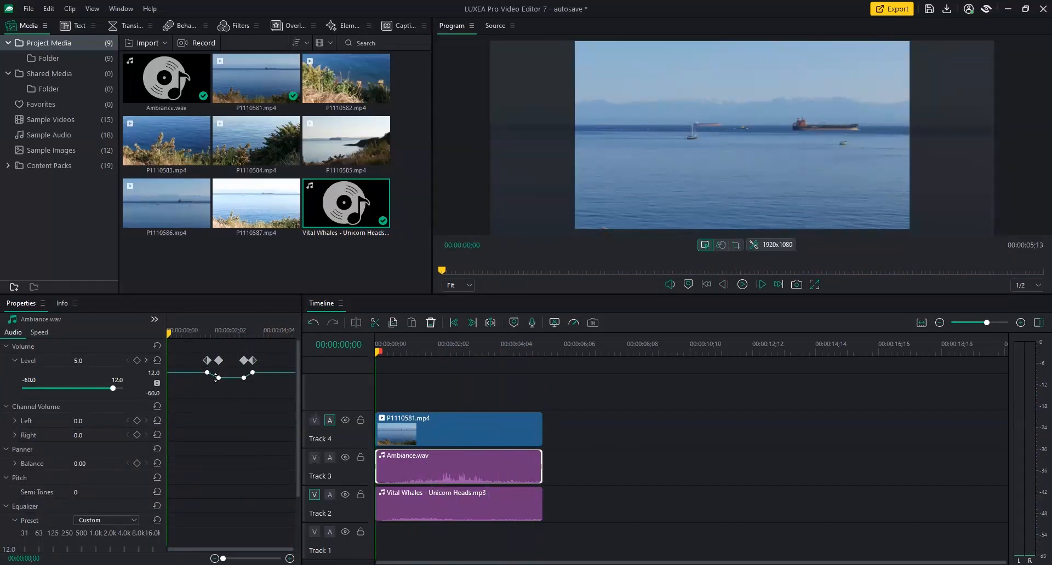
pyautogui.click(15, 360)
pyautogui.click(15, 361)
pyautogui.click(194, 329)
pyautogui.press('space')
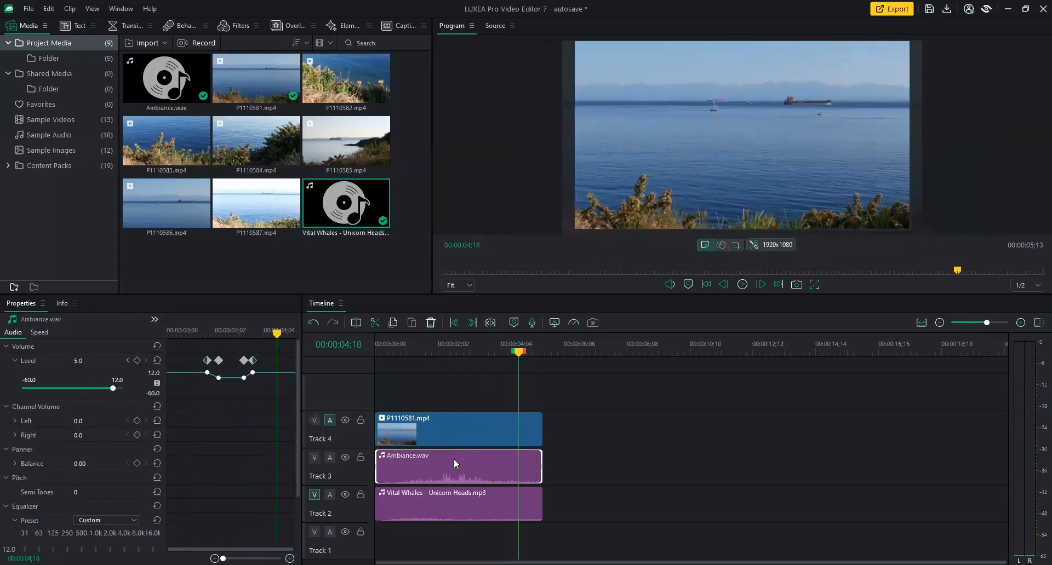
pyautogui.click(477, 428)
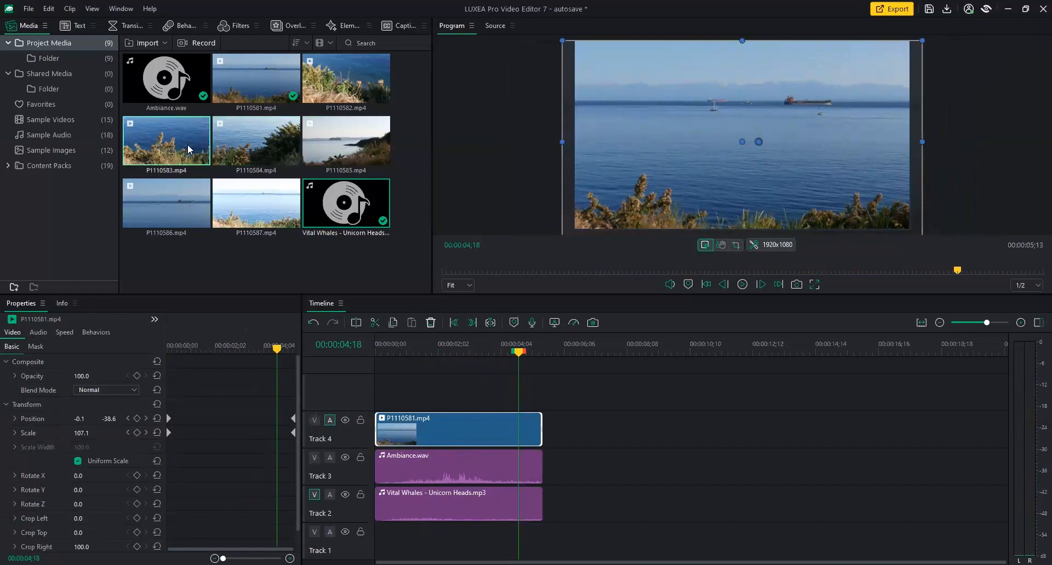
# Add P1110583.mp4 on a new Track 5 starting around 00:00:04, overlapping P1110581.mp4.
pyautogui.click(180, 157)
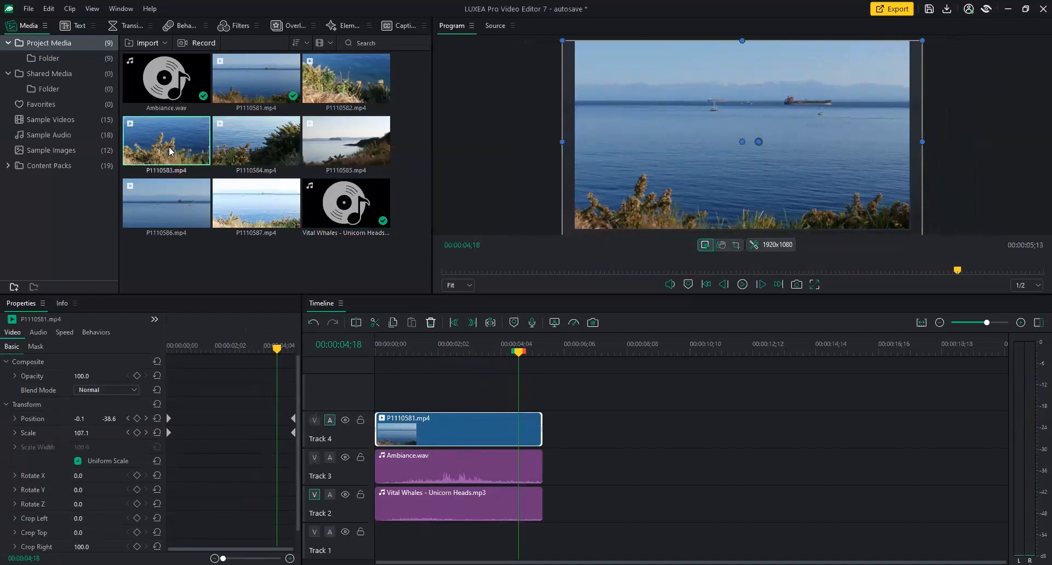
pyautogui.moveTo(176, 155); pyautogui.dragTo(623, 433)
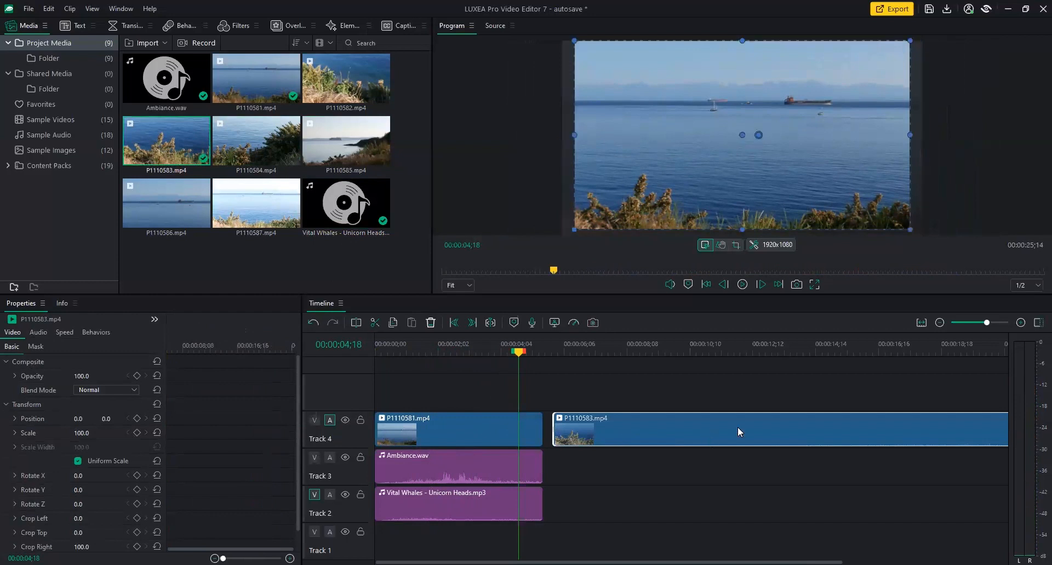
pyautogui.click(437, 424)
pyautogui.moveTo(518, 352); pyautogui.dragTo(453, 409)
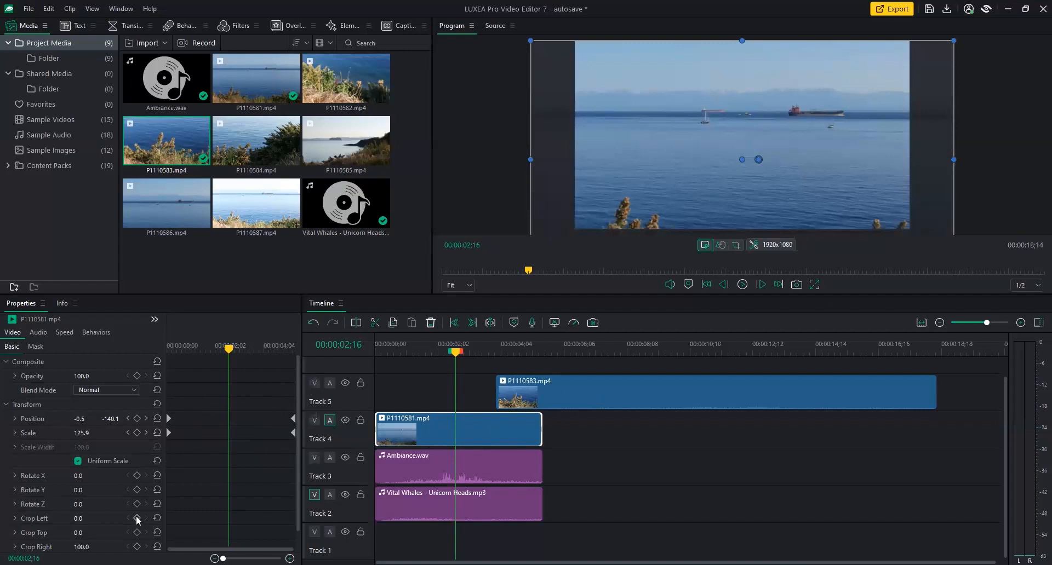
# Copy P1110581 and paste all its properties, including Position and Scale keyframes, onto P1110583.
pyautogui.rightClick(491, 436)
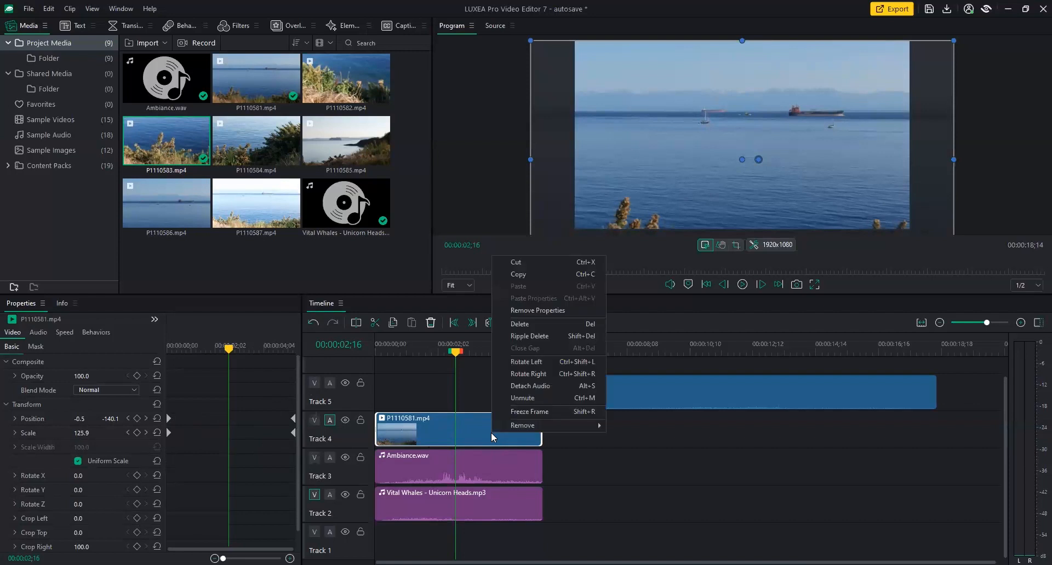
pyautogui.click(555, 280)
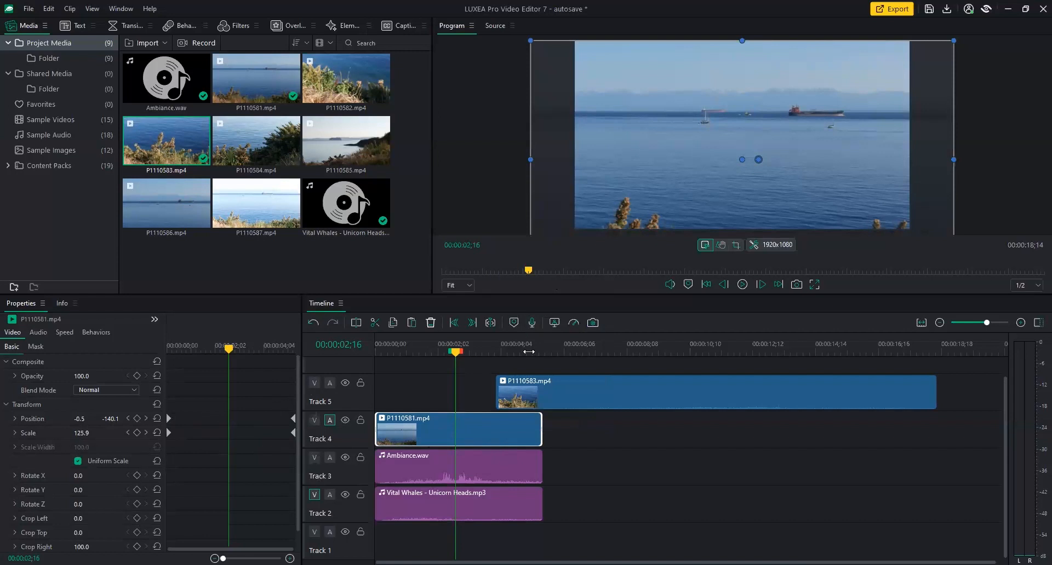
pyautogui.click(528, 352)
pyautogui.click(552, 394)
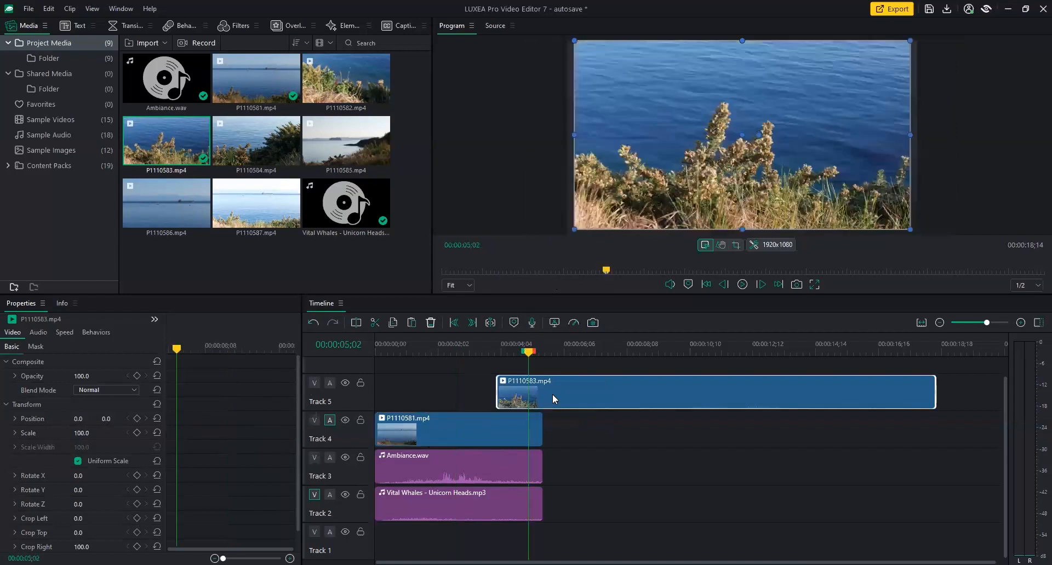
pyautogui.rightClick(552, 394)
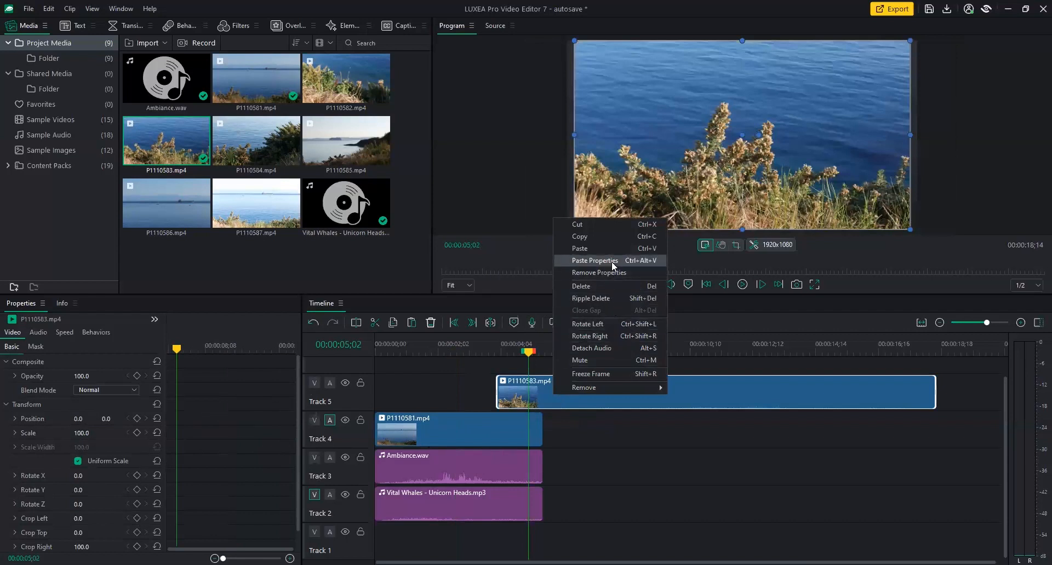
pyautogui.click(644, 259)
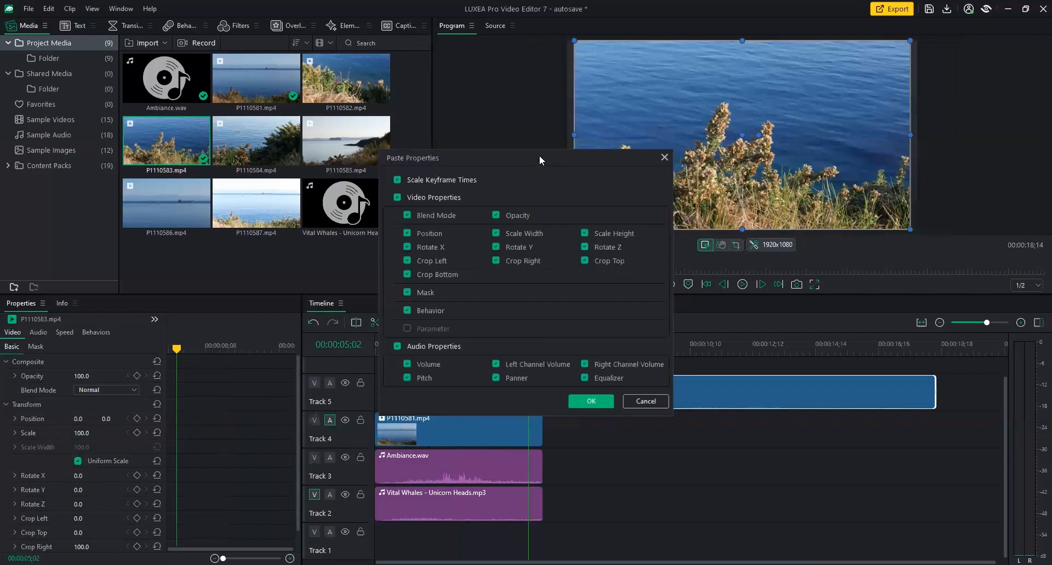
pyautogui.moveTo(538, 167); pyautogui.dragTo(499, 115)
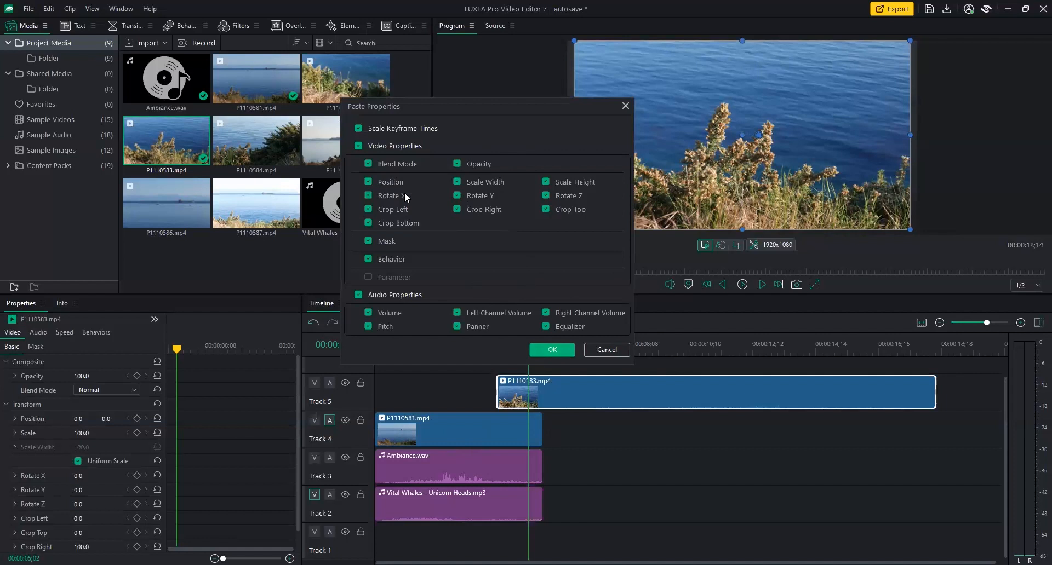
pyautogui.click(553, 351)
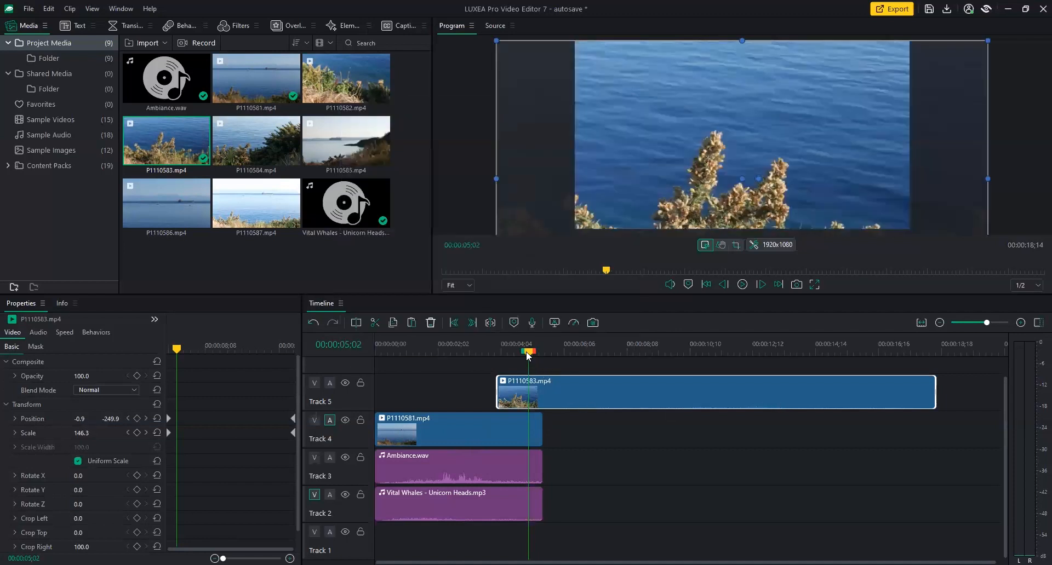
pyautogui.moveTo(526, 353); pyautogui.dragTo(457, 353)
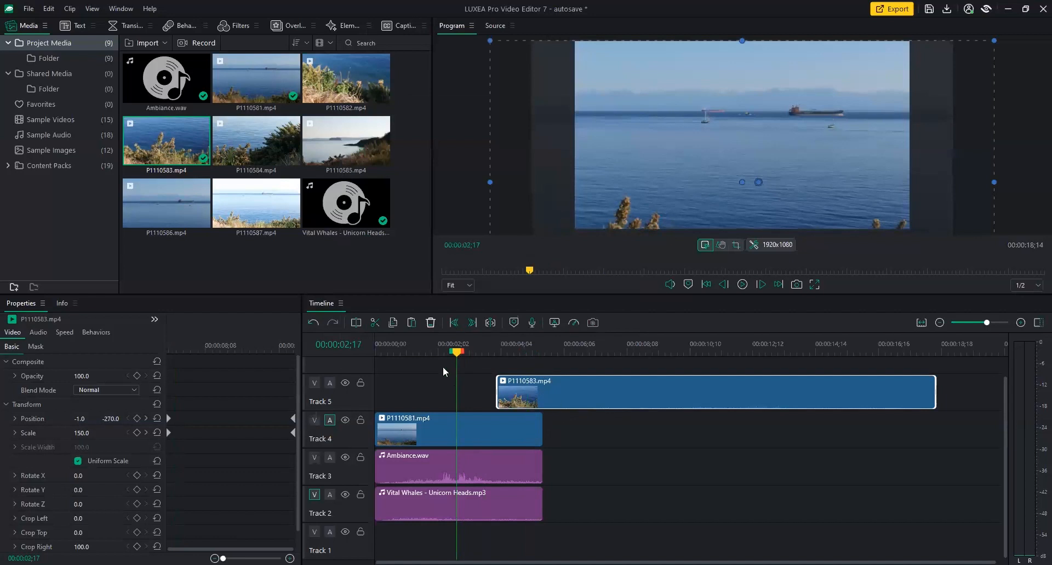
# Add a Fade transition to the start of P1110583.
pyautogui.click(125, 28)
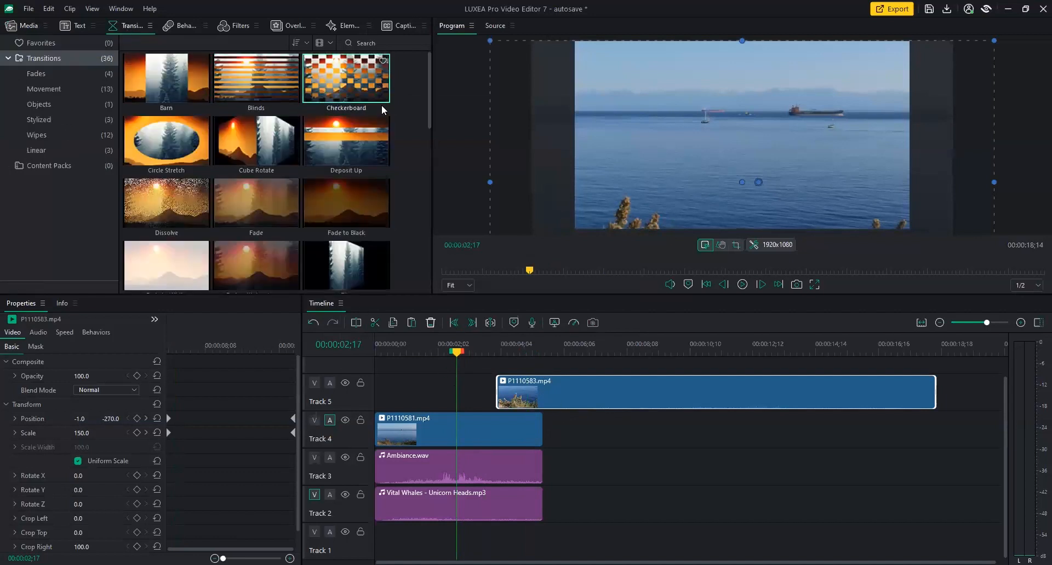
pyautogui.scroll(-1, 429, 104)
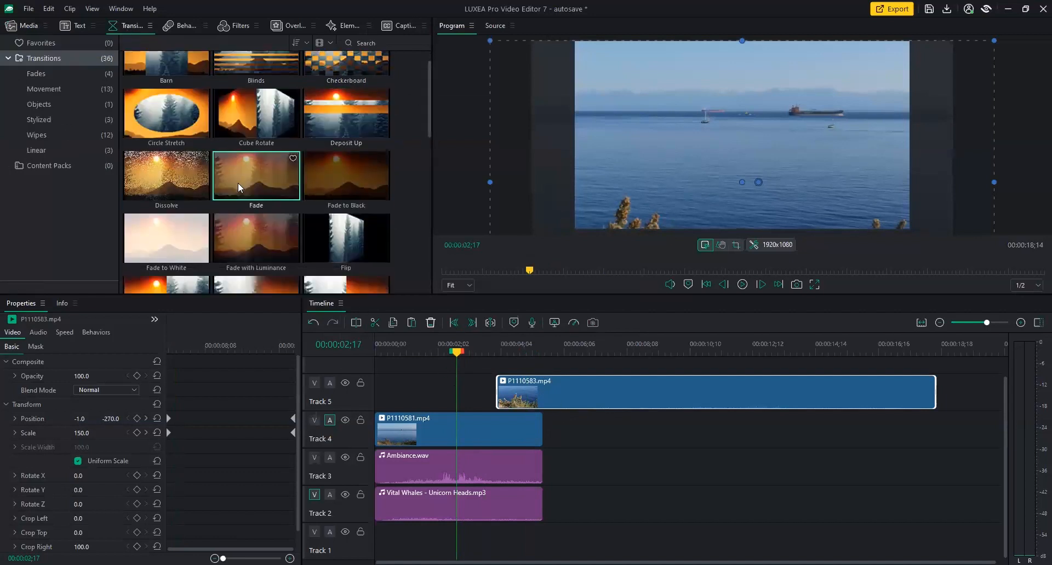
pyautogui.moveTo(261, 192); pyautogui.dragTo(520, 406)
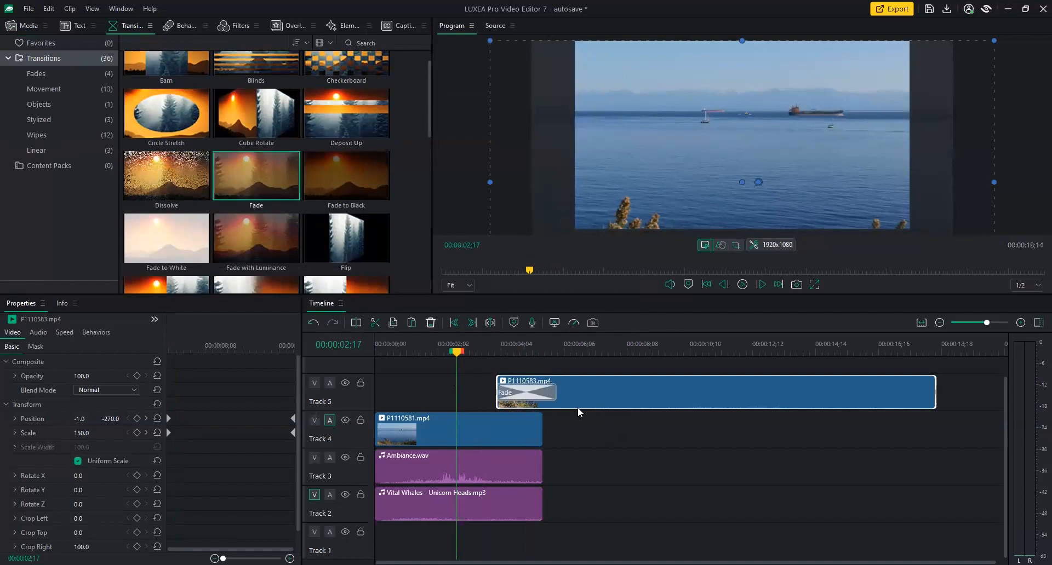
pyautogui.click(543, 395)
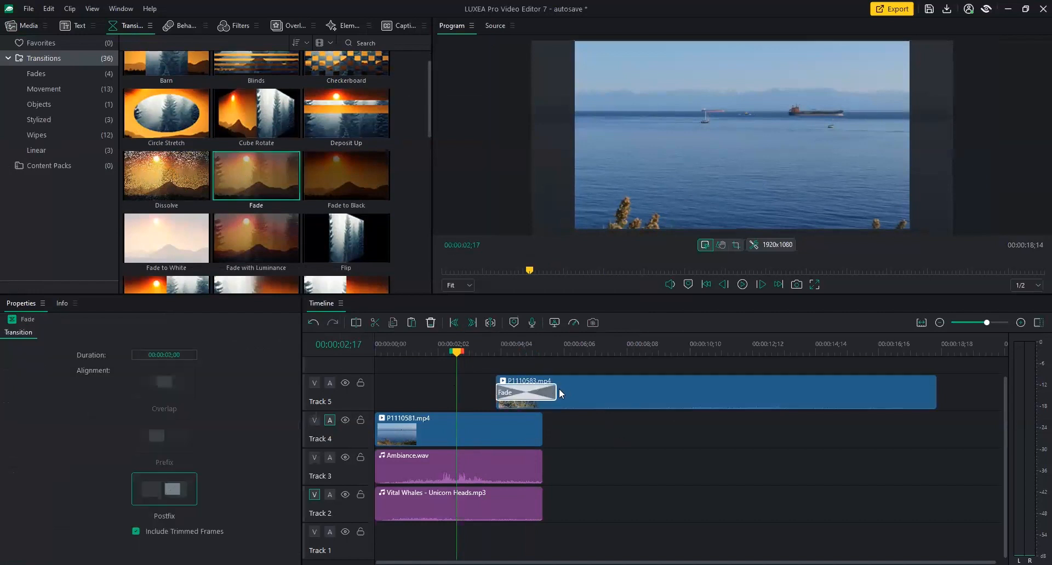
# Split P1110583 at 00:00:09;12 and delete its tail.
pyautogui.click(629, 352)
pyautogui.click(661, 353)
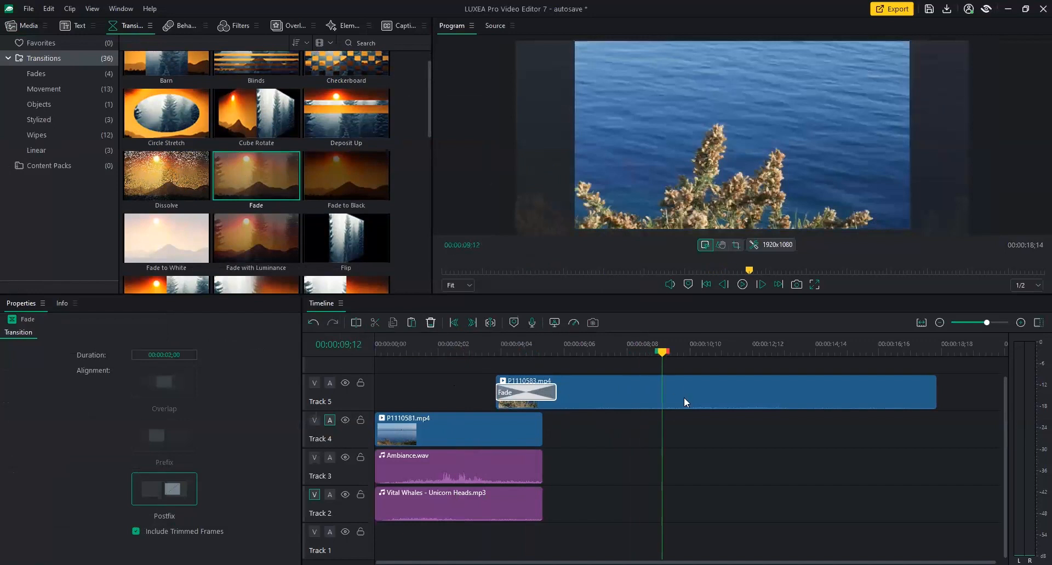
pyautogui.click(687, 403)
pyautogui.click(356, 323)
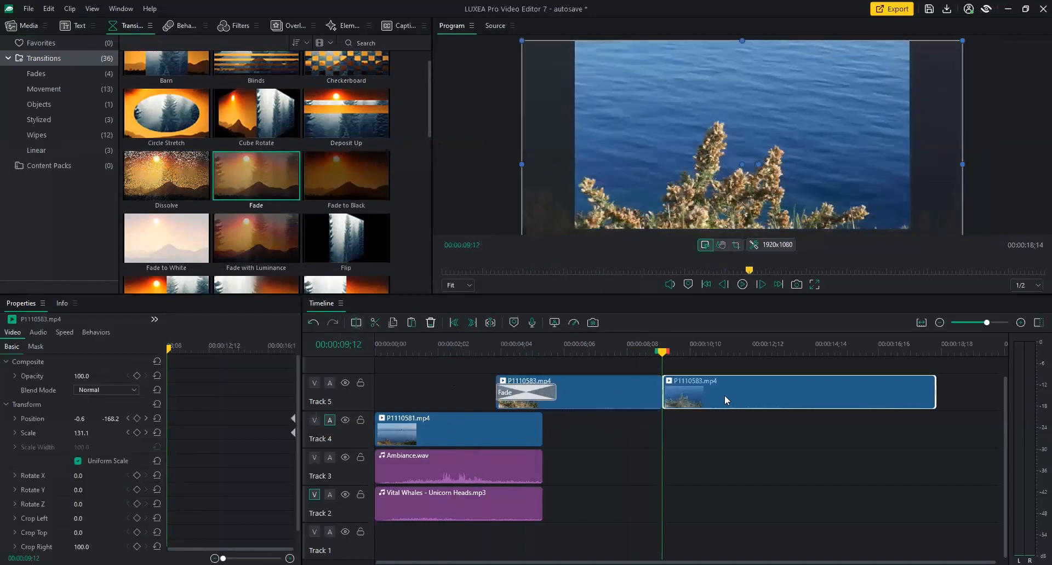
pyautogui.click(431, 323)
pyautogui.click(602, 352)
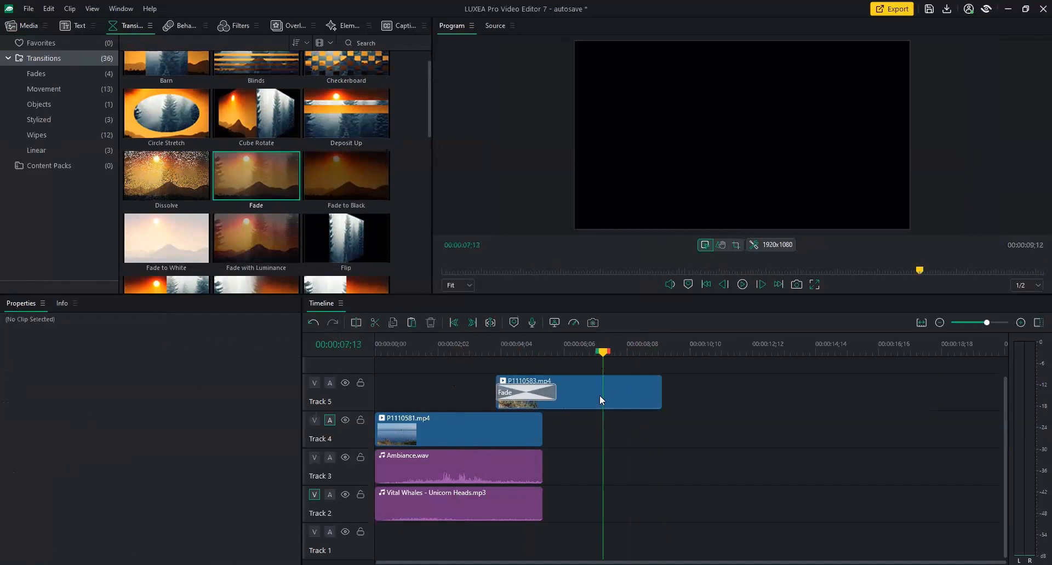
pyautogui.click(599, 396)
# Set P1110583's Scale to 120 at its first keyframe at 4 seconds.
pyautogui.moveTo(603, 353); pyautogui.dragTo(504, 356)
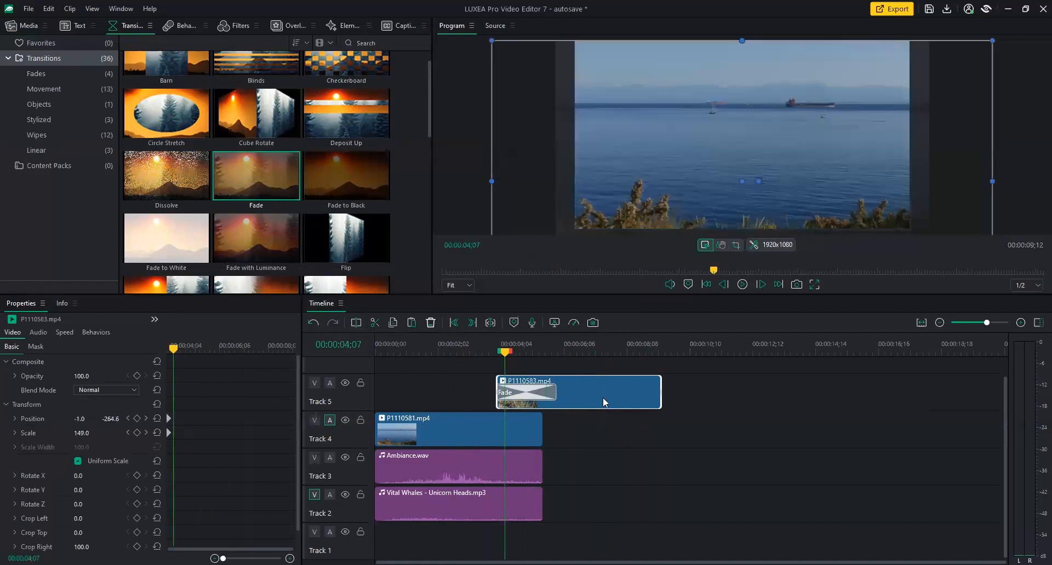
pyautogui.click(564, 354)
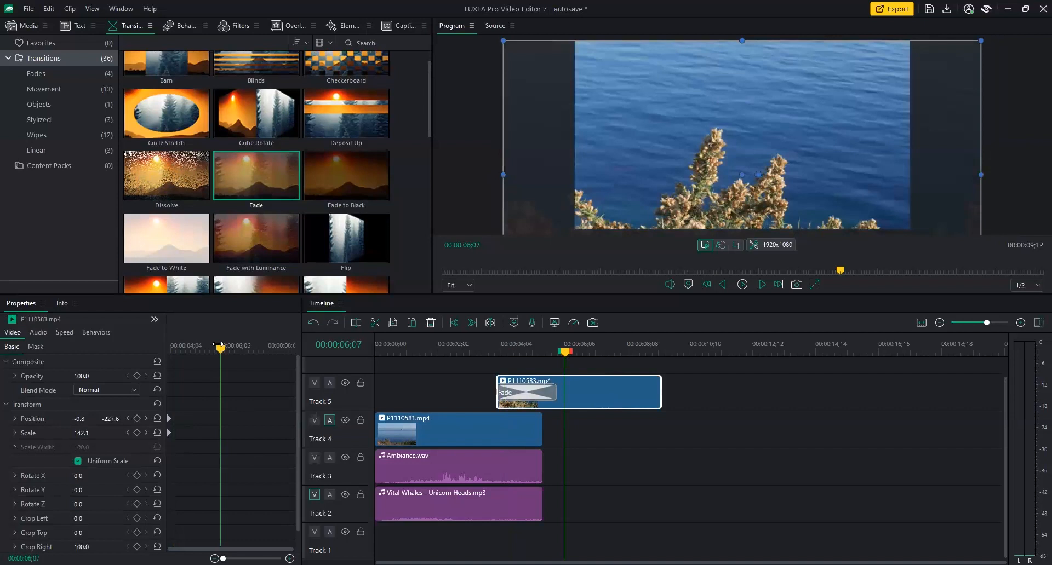
pyautogui.moveTo(221, 349); pyautogui.dragTo(162, 357)
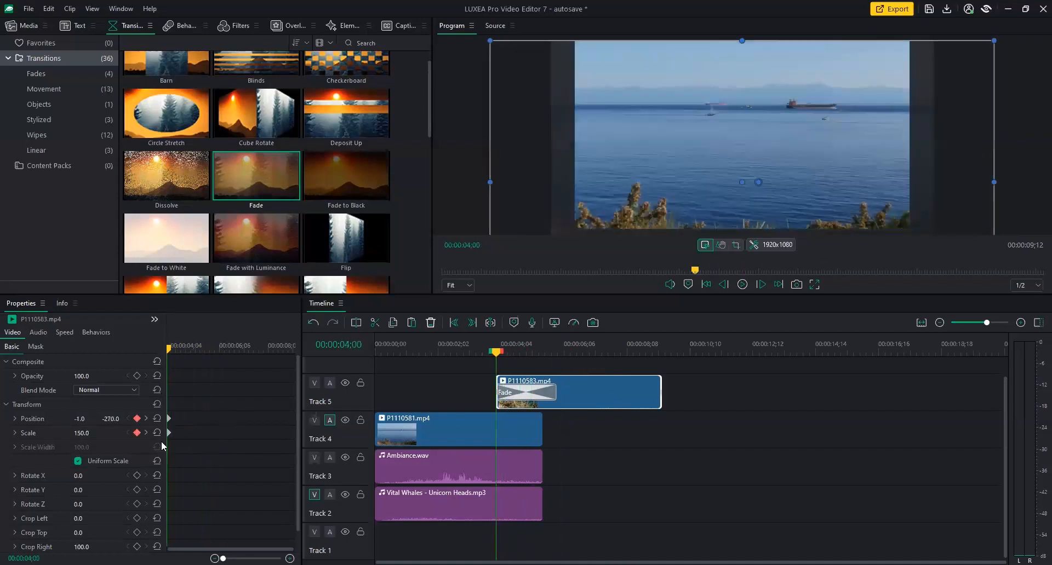
pyautogui.click(168, 432)
pyautogui.moveTo(85, 436); pyautogui.dragTo(86, 437)
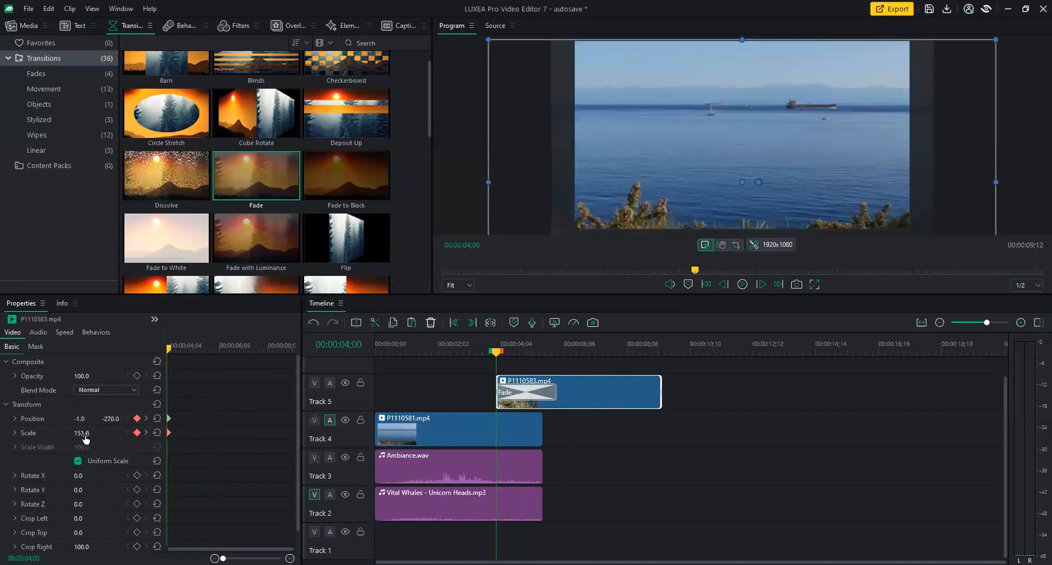
pyautogui.click(81, 435)
pyautogui.write('120')
pyautogui.press('Return')
# Move the end keyframes to the clip's end with Scale 100 and Position 0, 0.
pyautogui.click(242, 345)
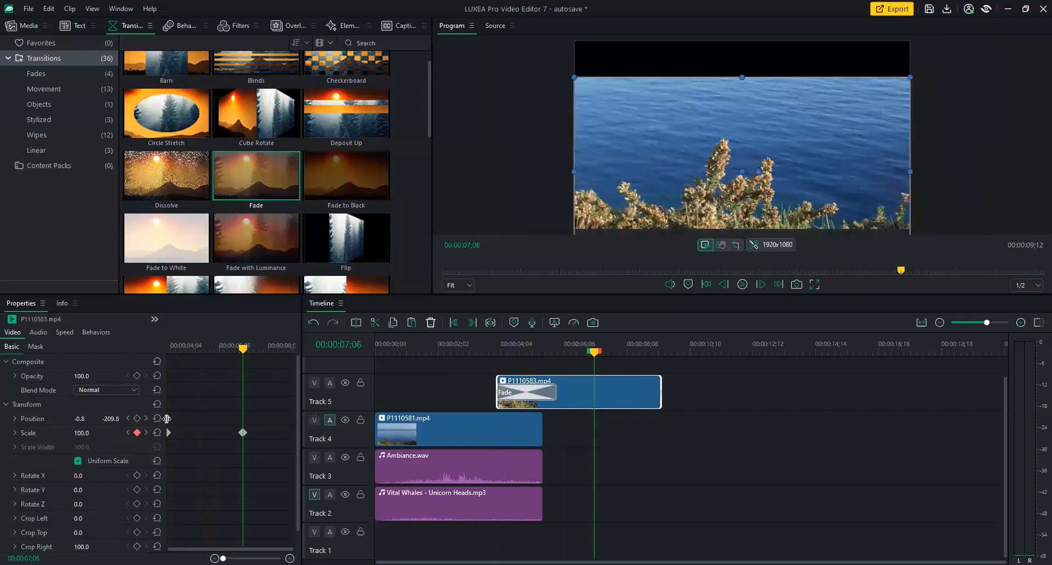
pyautogui.moveTo(243, 433); pyautogui.dragTo(314, 439)
pyautogui.moveTo(243, 349); pyautogui.dragTo(286, 353)
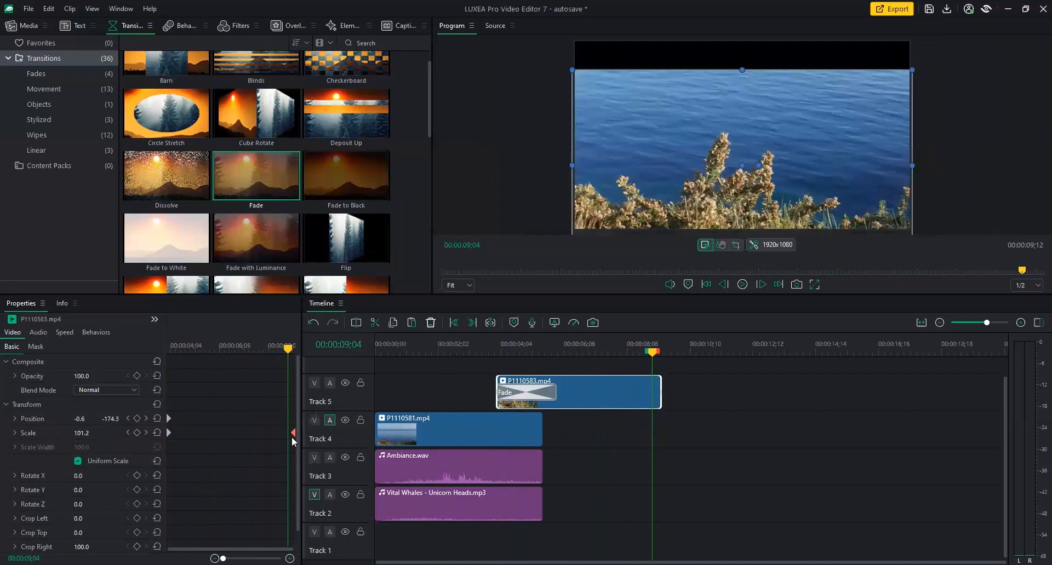
pyautogui.moveTo(293, 433); pyautogui.dragTo(288, 437)
pyautogui.moveTo(114, 420); pyautogui.dragTo(209, 420)
pyautogui.click(80, 419)
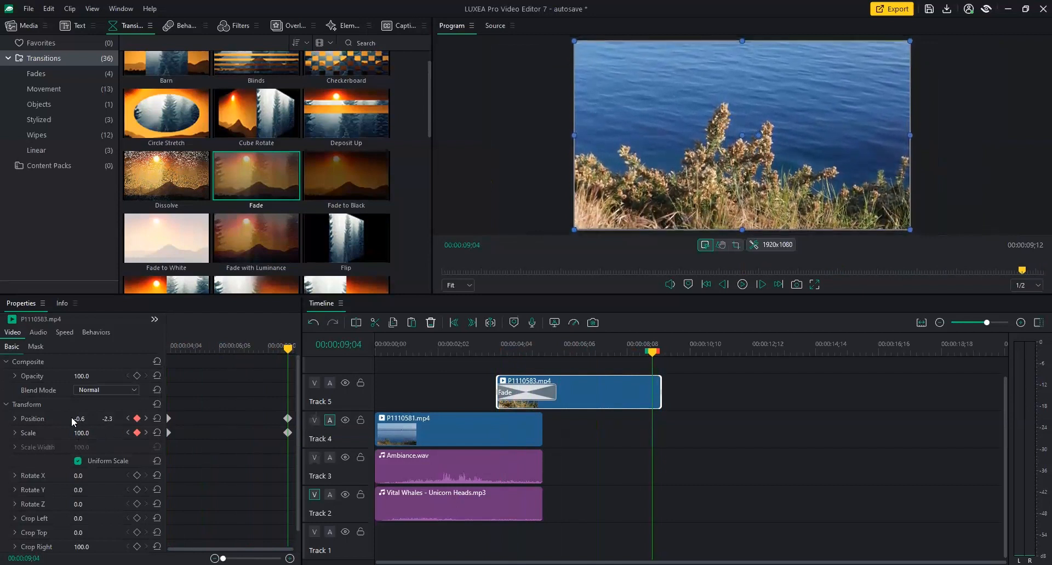
pyautogui.write('0')
pyautogui.press('Tab')
pyautogui.write('0')
pyautogui.press('Return')
pyautogui.moveTo(253, 401); pyautogui.dragTo(301, 430)
pyautogui.moveTo(661, 353); pyautogui.dragTo(378, 366)
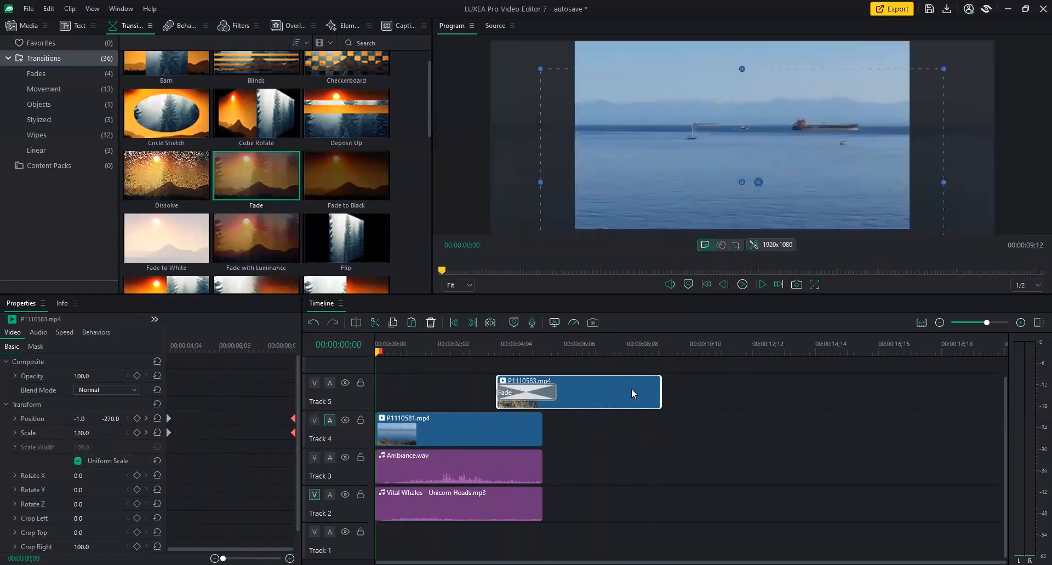
# Extend both audio clips to the end of P1110583.
pyautogui.press('space')
pyautogui.moveTo(614, 465); pyautogui.dragTo(478, 543)
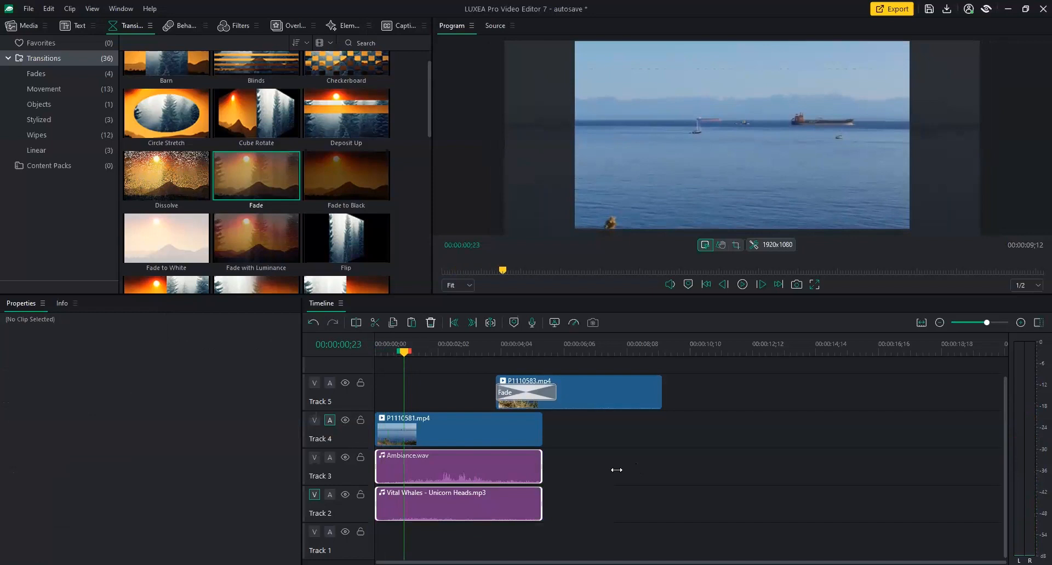
pyautogui.moveTo(541, 504); pyautogui.dragTo(656, 501)
# Play the edit from the start, then select P1110583.mp4 at about 00:00:04.
pyautogui.moveTo(405, 352); pyautogui.dragTo(352, 358)
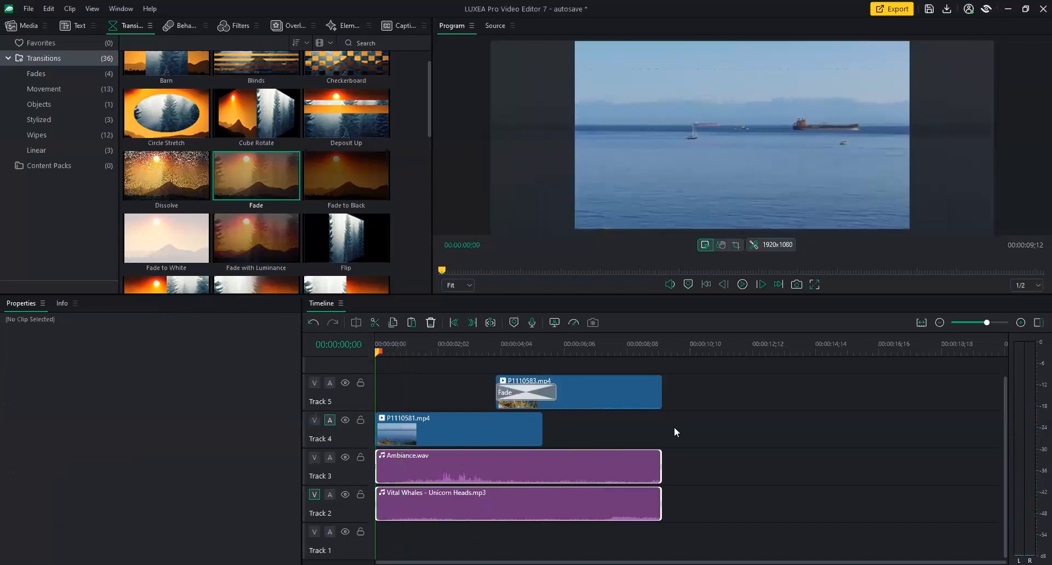
pyautogui.press('space')
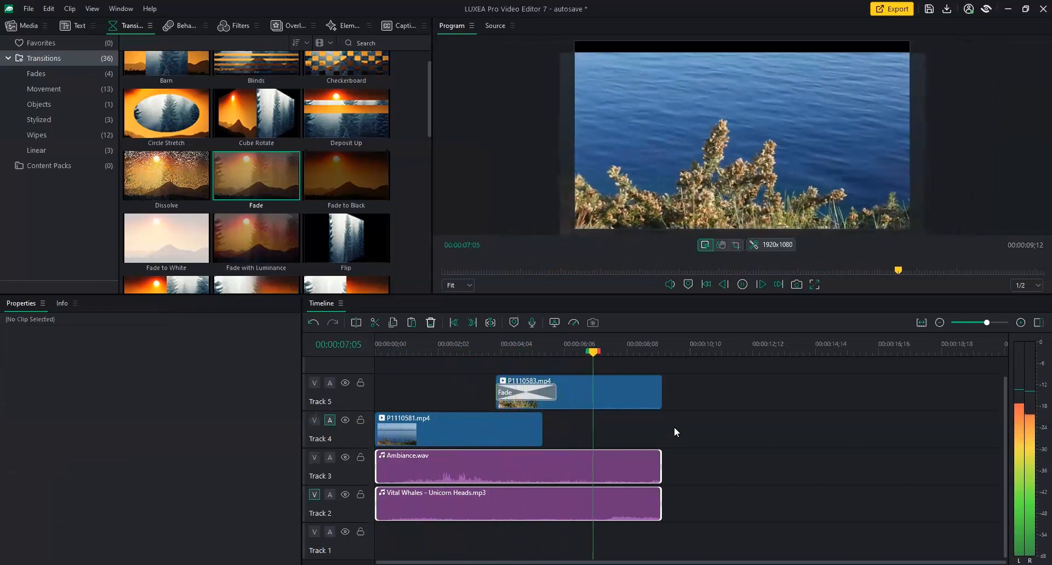
pyautogui.click(624, 397)
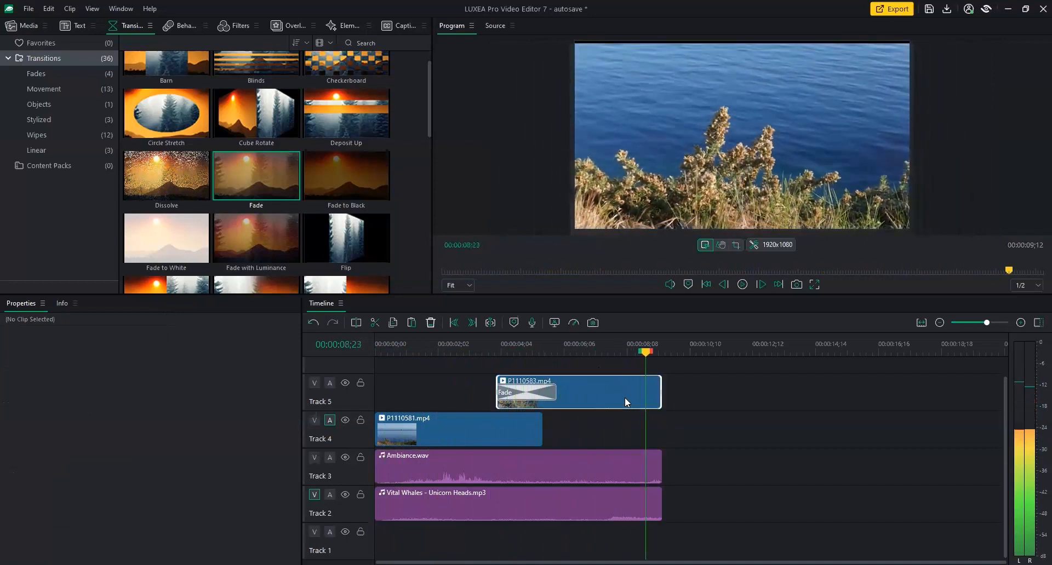
pyautogui.moveTo(645, 362); pyautogui.dragTo(520, 361)
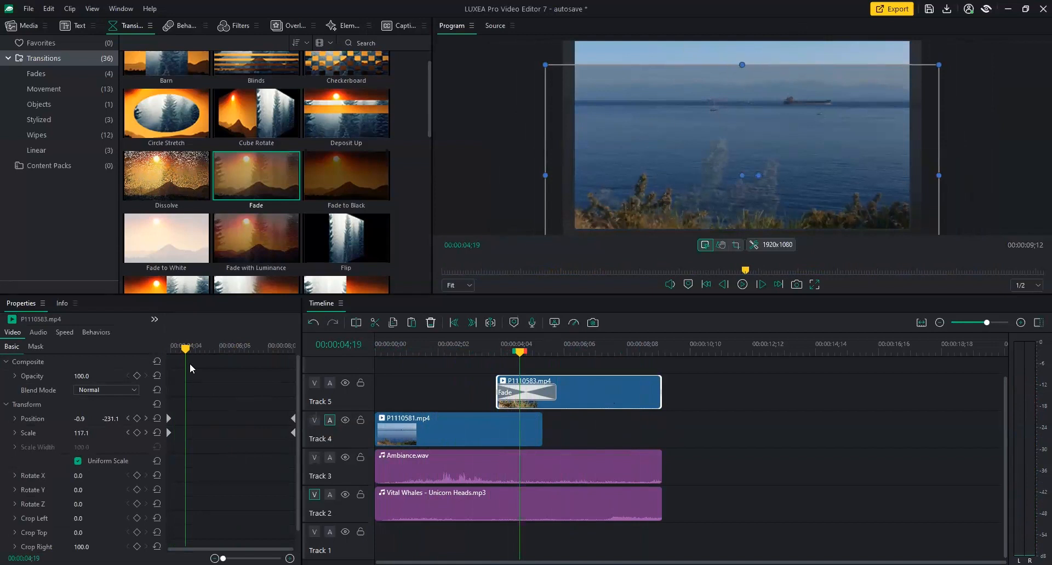
# Set P1110583.mp4's Position Y to -54 at its 00:00:04;00 keyframe and play back the move.
pyautogui.moveTo(186, 350); pyautogui.dragTo(160, 350)
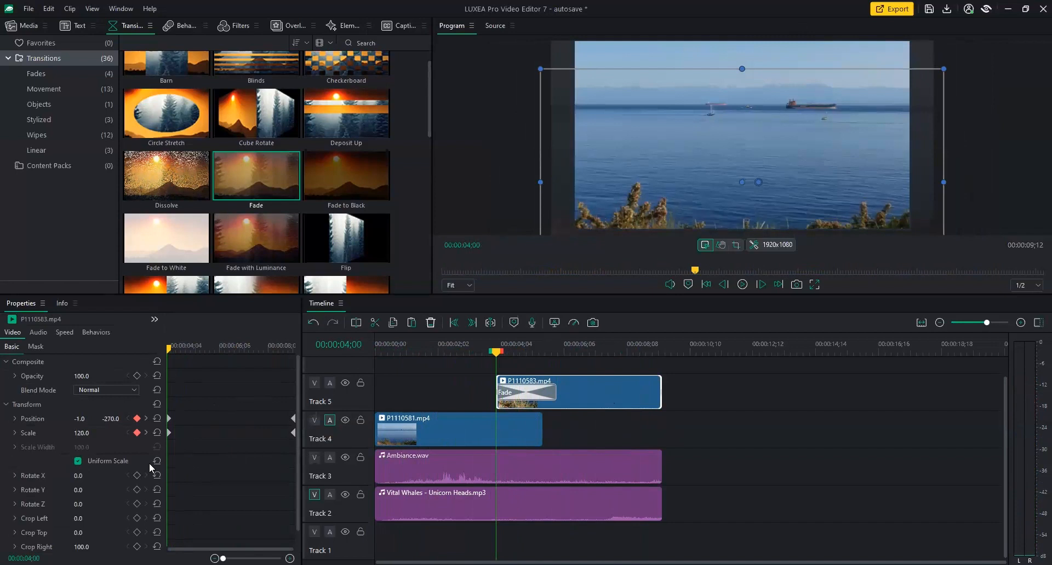
pyautogui.moveTo(112, 420); pyautogui.dragTo(207, 419)
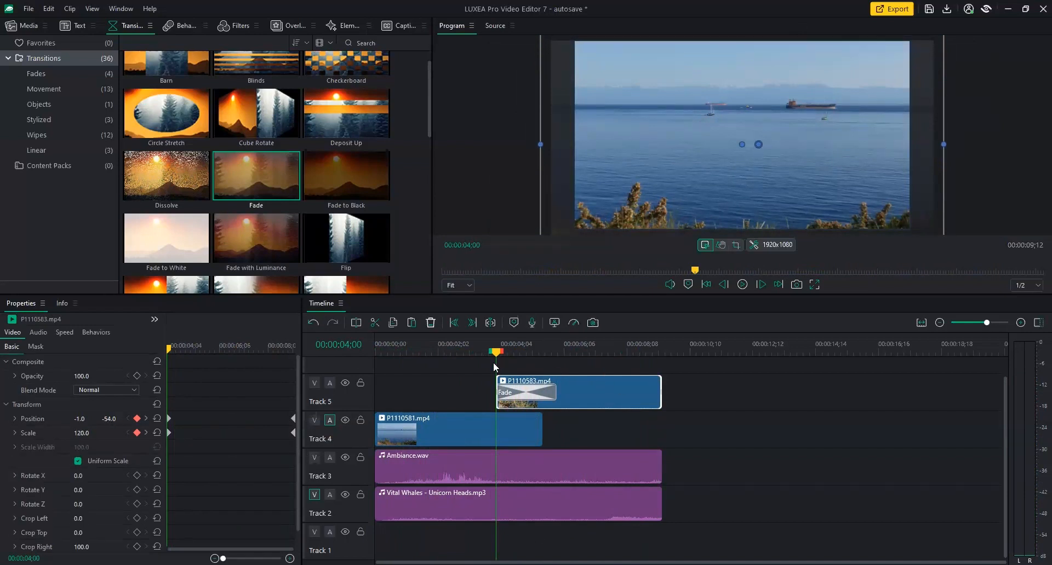
pyautogui.moveTo(495, 352); pyautogui.dragTo(481, 352)
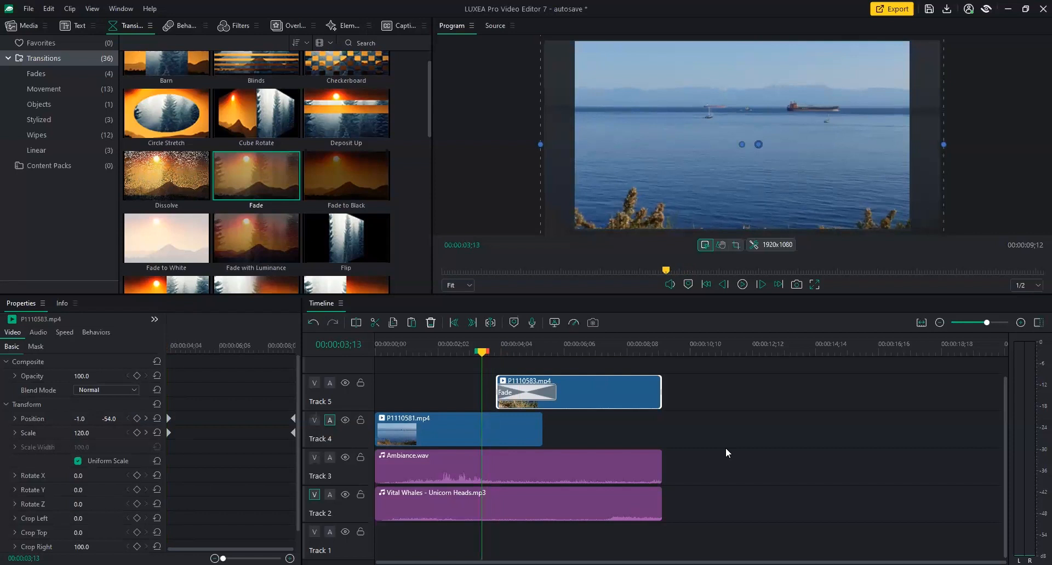
pyautogui.press('space')
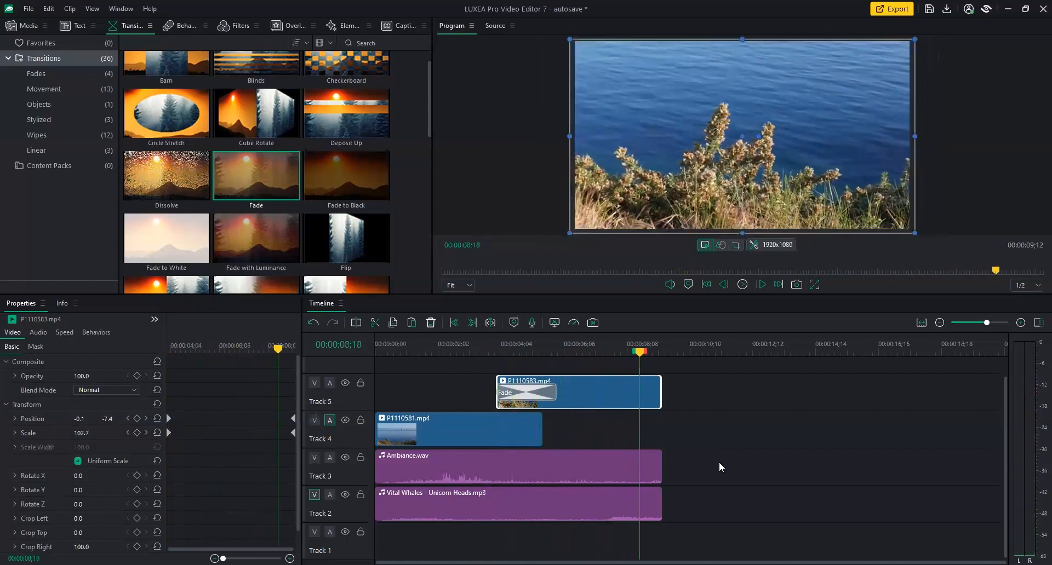
# Compare the Ambiance.wav and Vital Whales audio settings, then pan Ambiance.wav right to balance 0.86.
pyautogui.click(587, 455)
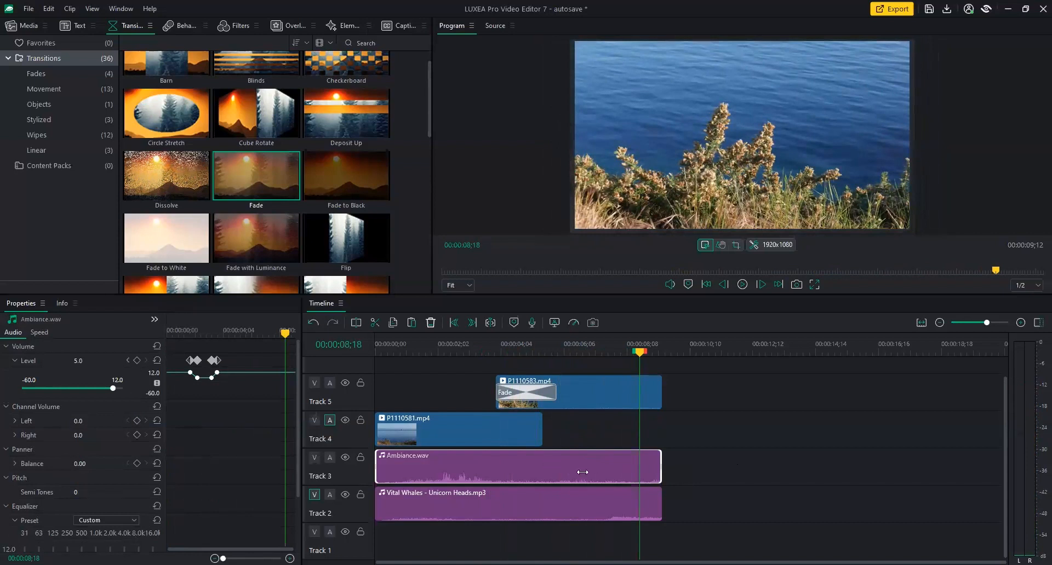
pyautogui.click(607, 503)
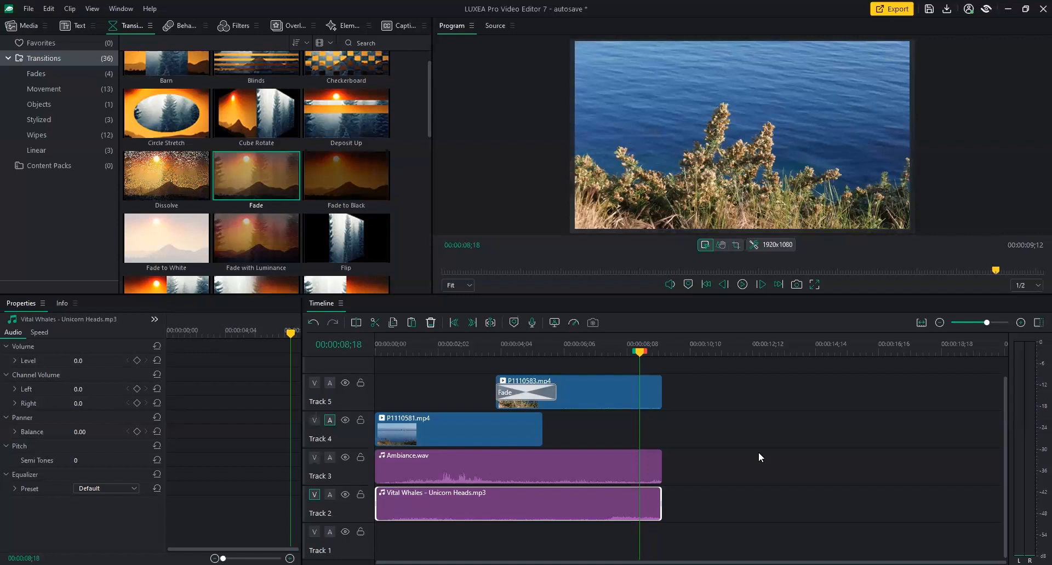
pyautogui.click(536, 475)
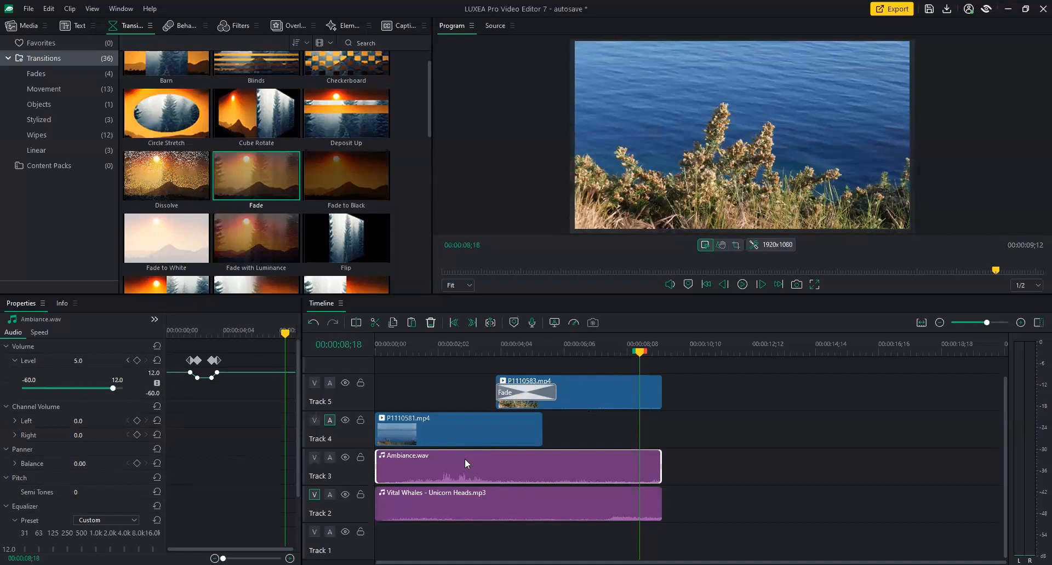
pyautogui.moveTo(89, 470); pyautogui.dragTo(102, 470)
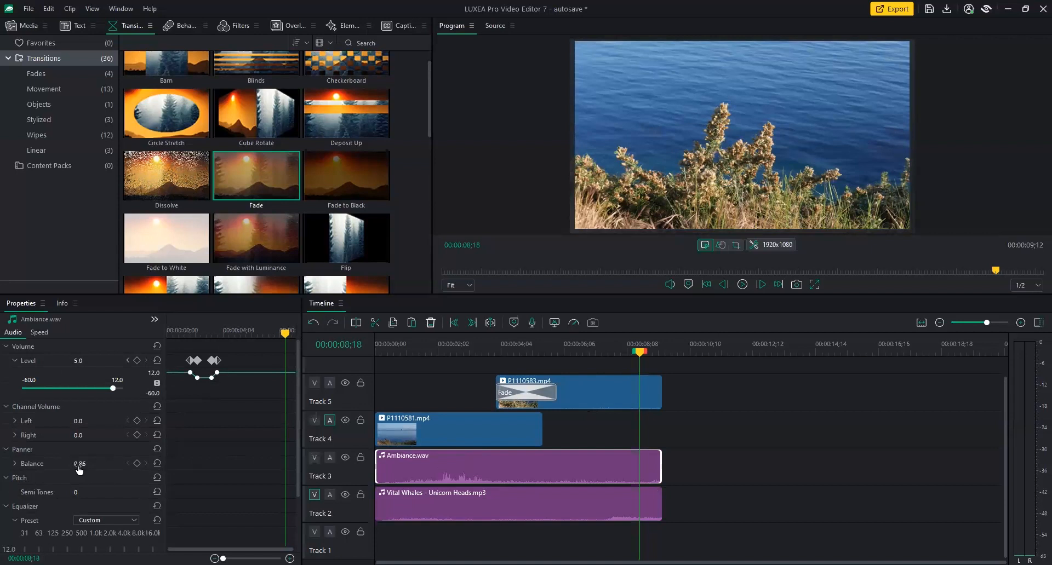
pyautogui.moveTo(79, 470); pyautogui.dragTo(82, 469)
# Reset Ambiance.wav's balance to 0, then play the sequence from the start up to 00:00:02;17.
pyautogui.click(82, 464)
pyautogui.write('00')
pyautogui.click(501, 352)
pyautogui.press('Home')
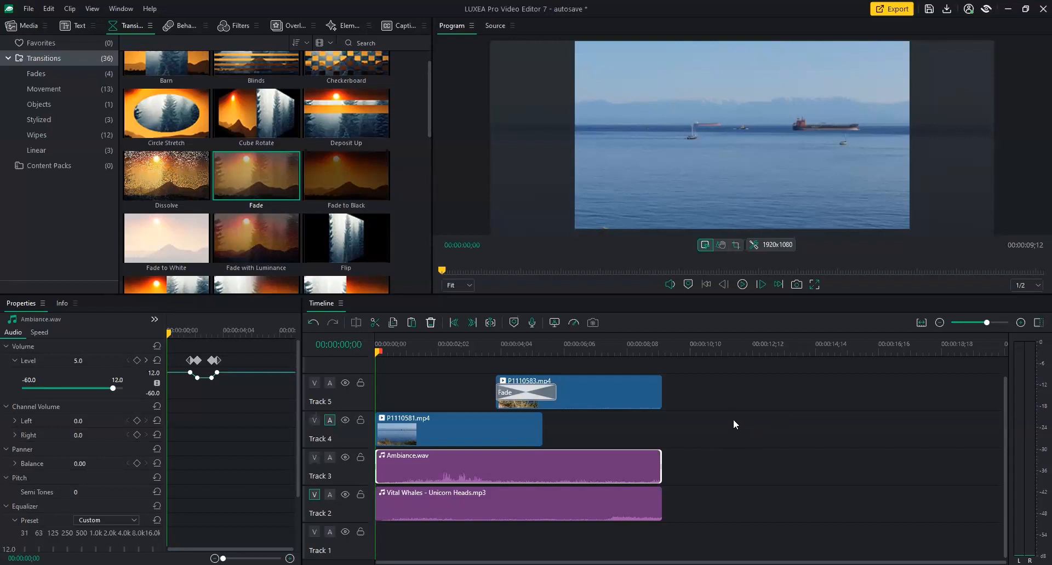
pyautogui.press('space')
pyautogui.moveTo(400, 356); pyautogui.dragTo(458, 373)
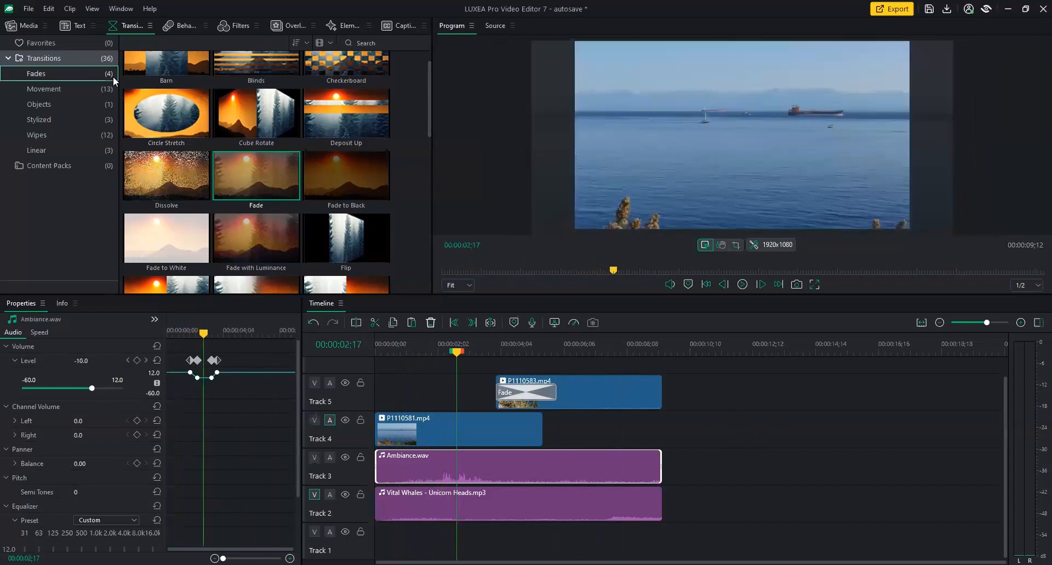
# Add a Style 1 text clip on new Track 6 above P1110583.mp4, viewed at 00:00:05;08.
pyautogui.click(68, 25)
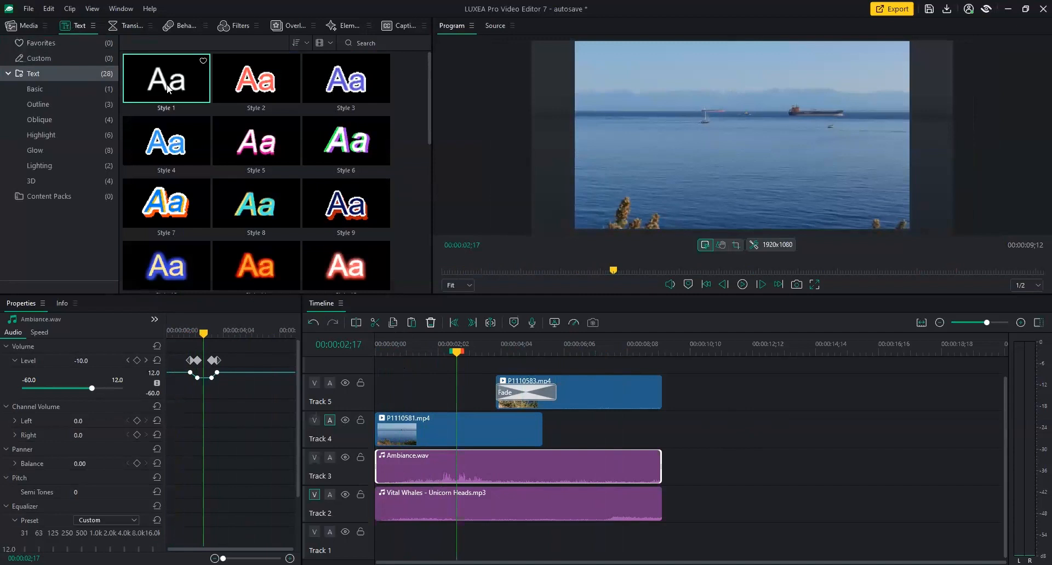
pyautogui.moveTo(167, 88); pyautogui.dragTo(499, 378)
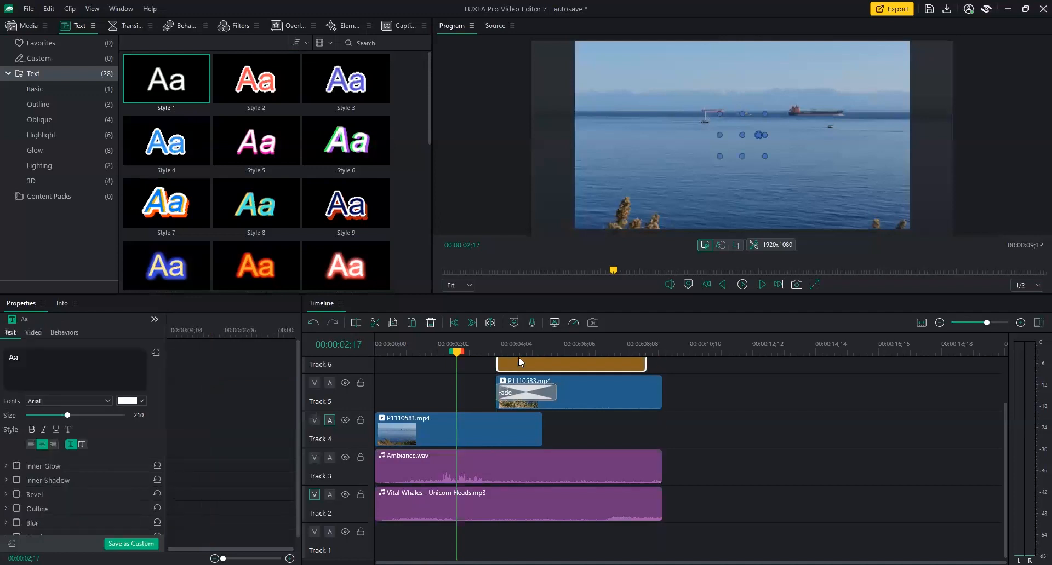
pyautogui.moveTo(1005, 420); pyautogui.dragTo(1009, 392)
pyautogui.click(537, 346)
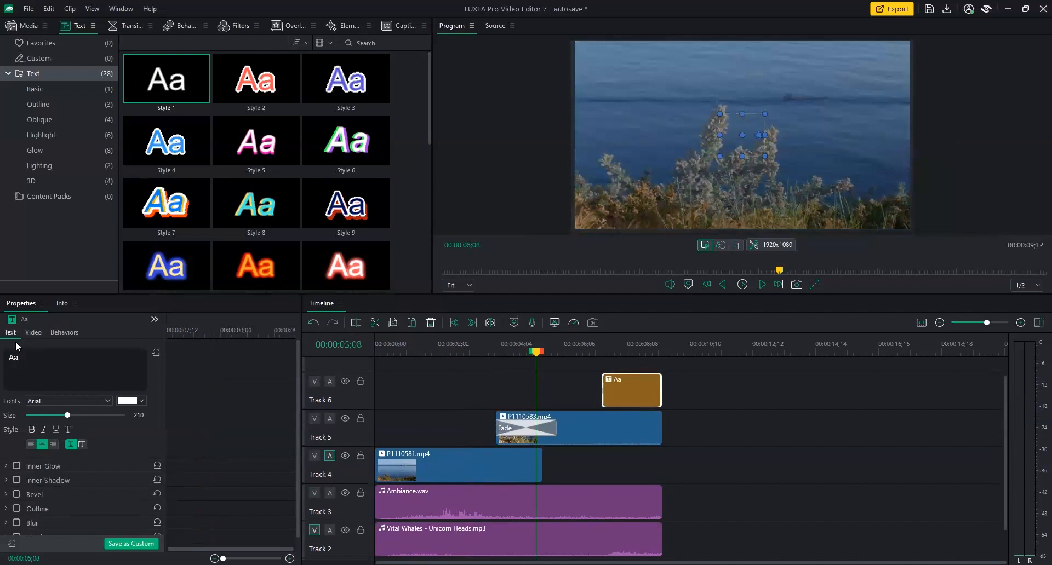
# Replace the Aa placeholder with 'Victoria' in Bernard MT at size 238.
pyautogui.doubleClick(35, 363)
pyautogui.write('Victoria')
pyautogui.click(109, 404)
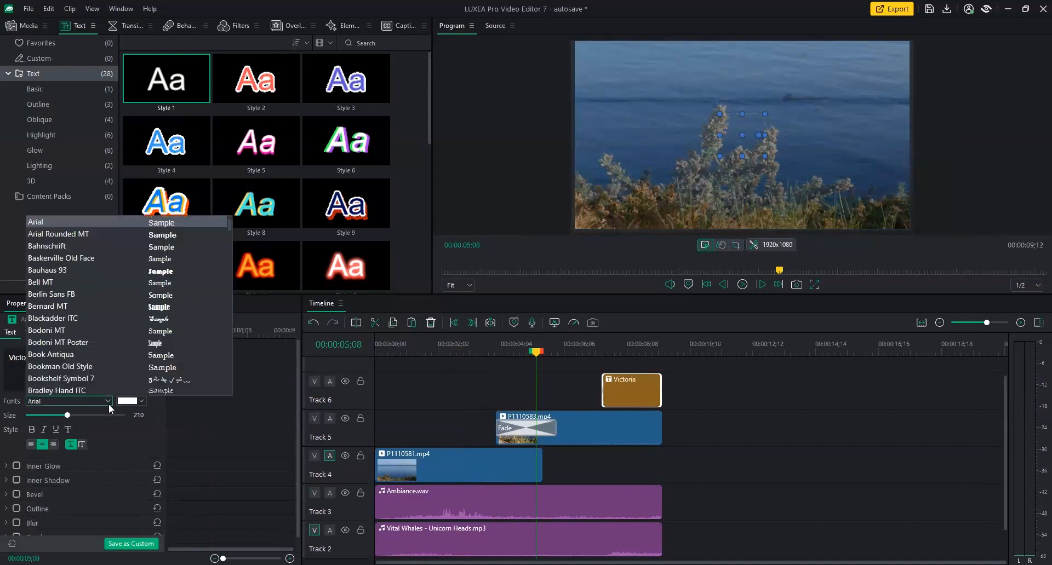
pyautogui.click(57, 307)
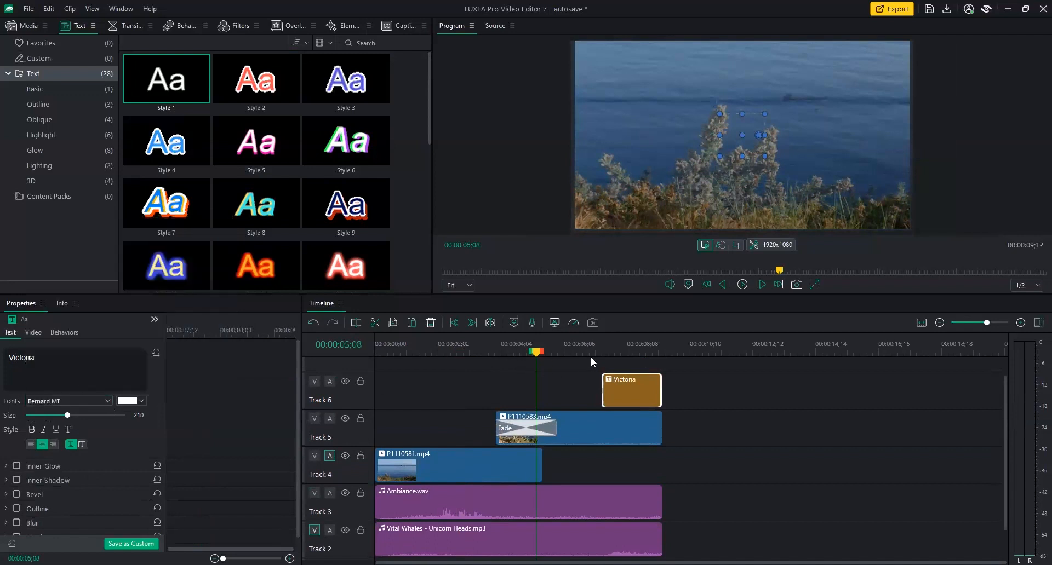
pyautogui.click(621, 348)
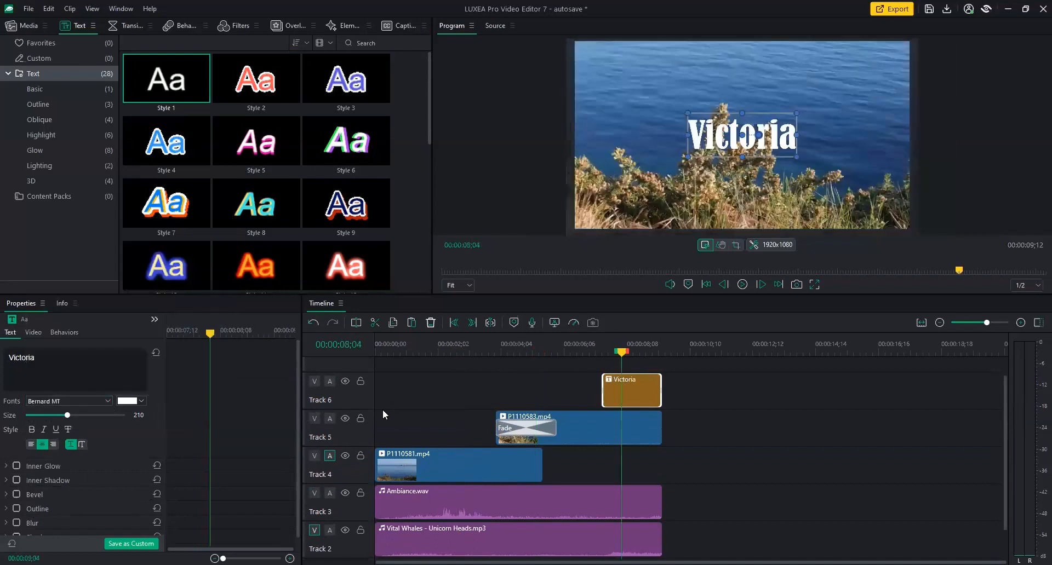
pyautogui.moveTo(298, 411); pyautogui.dragTo(296, 425)
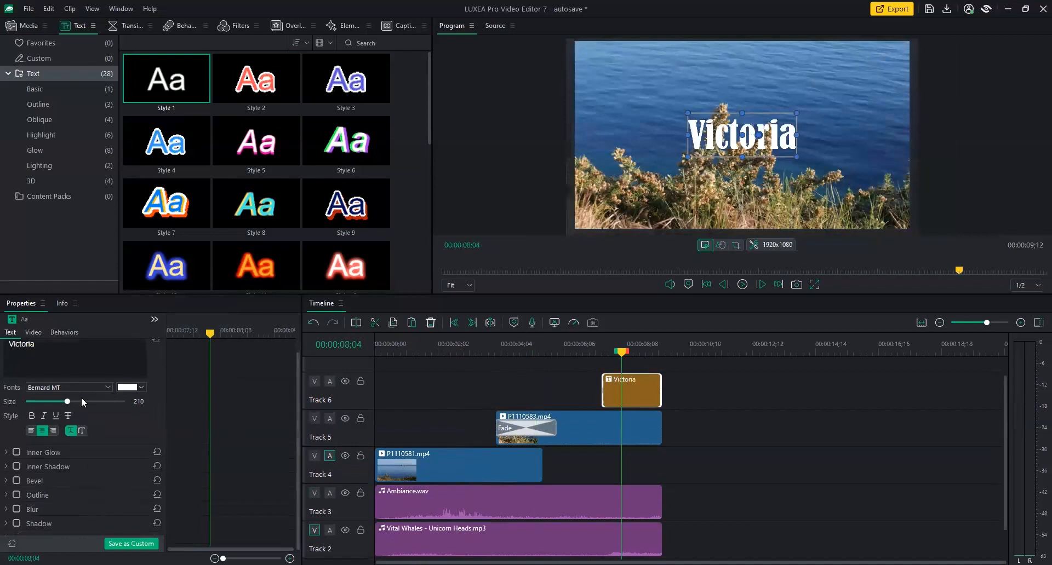
pyautogui.moveTo(69, 402)
pyautogui.mouseDown()
pyautogui.moveTo(88, 403)
pyautogui.moveTo(56, 403)
pyautogui.moveTo(73, 406)
pyautogui.mouseUp()
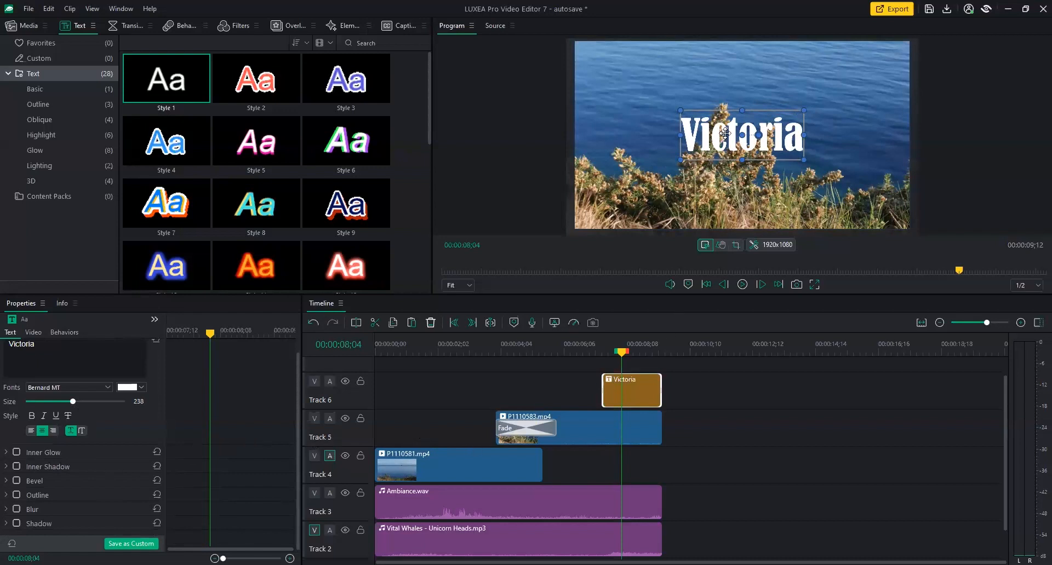
# Switch the Victoria title's font to Calibri and nudge it slightly higher in frame.
pyautogui.click(91, 388)
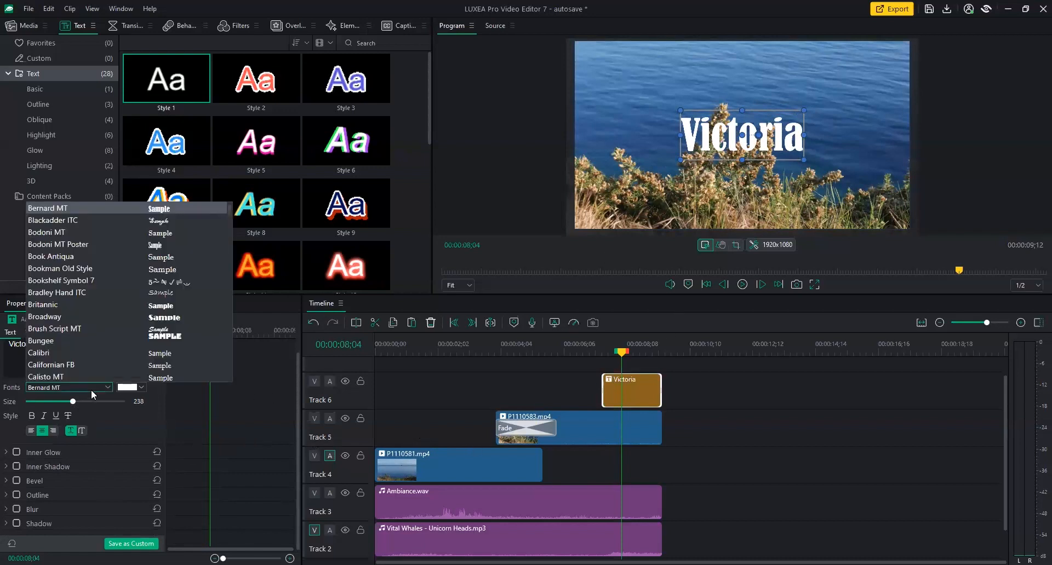
pyautogui.click(77, 352)
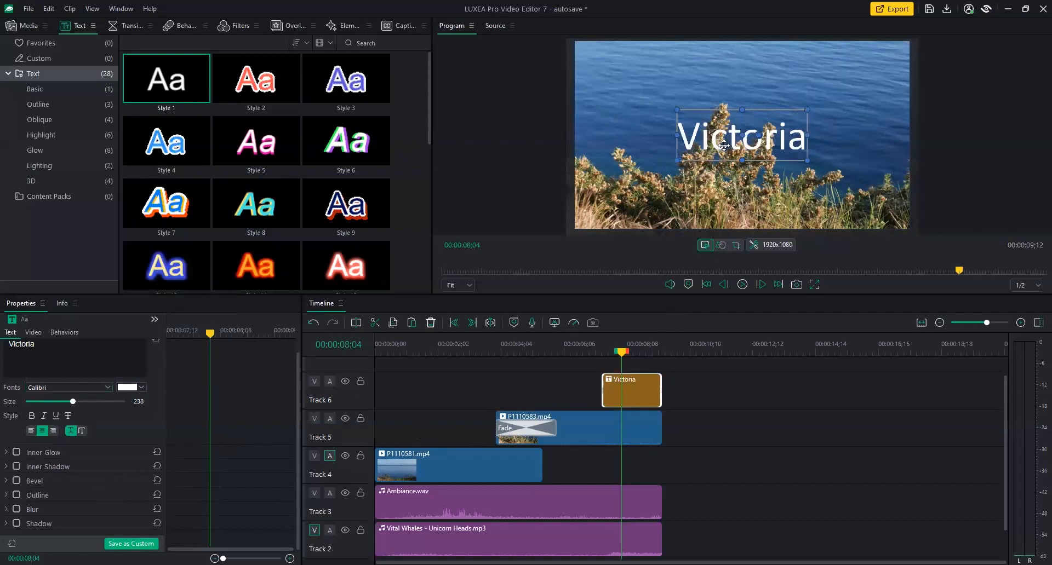
pyautogui.moveTo(723, 145); pyautogui.dragTo(723, 140)
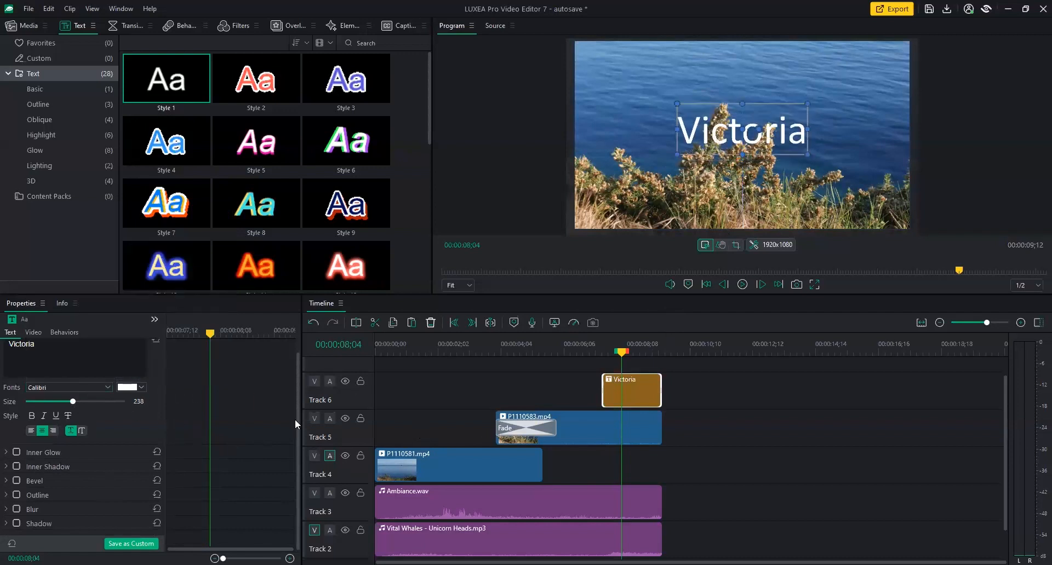
# Give the title a drop shadow pulled close to the text at distance 4.
pyautogui.click(17, 524)
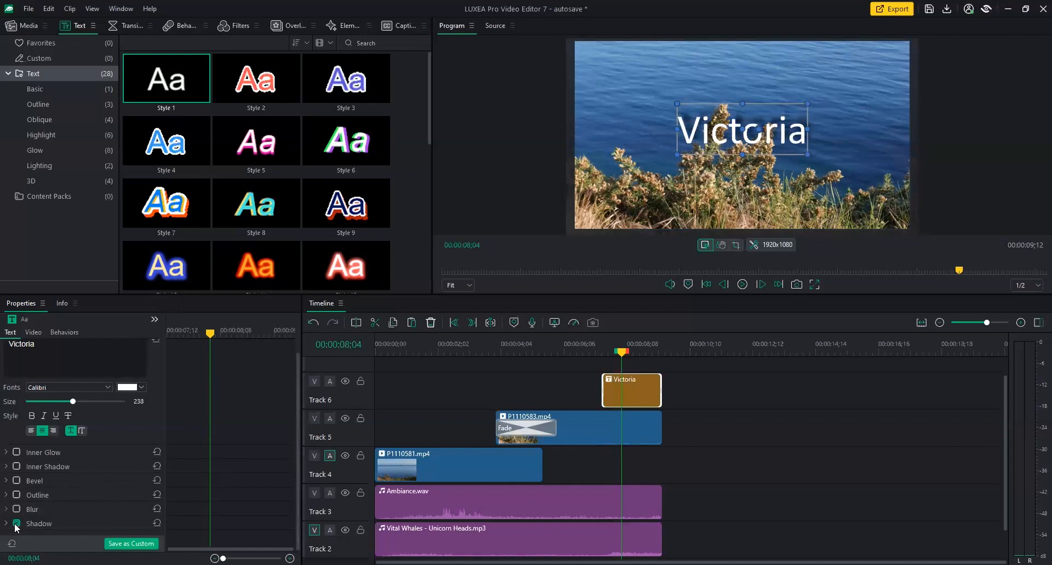
pyautogui.moveTo(295, 466); pyautogui.dragTo(290, 511)
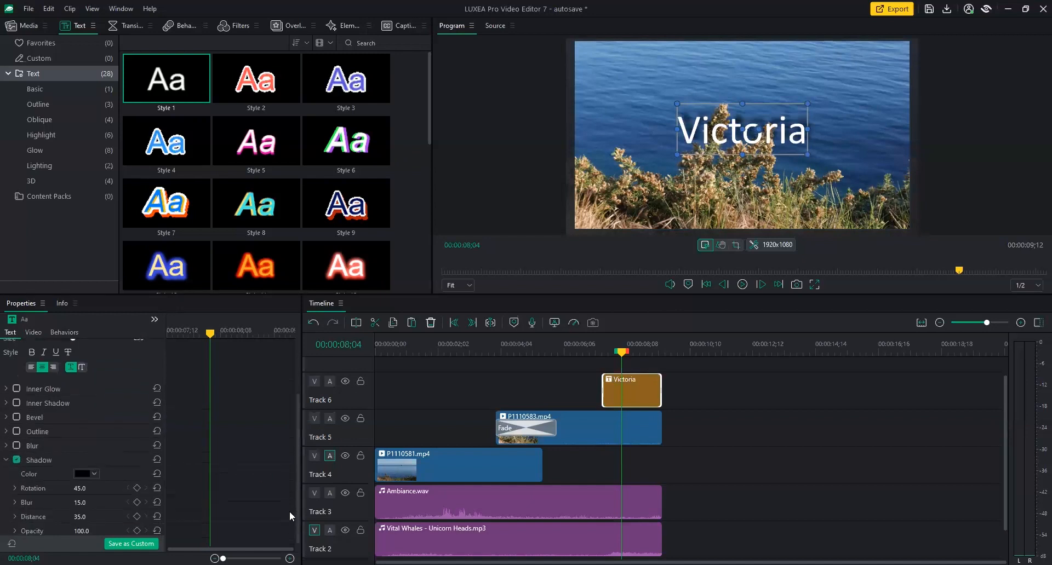
pyautogui.moveTo(85, 516); pyautogui.dragTo(67, 516)
pyautogui.moveTo(299, 495); pyautogui.dragTo(316, 438)
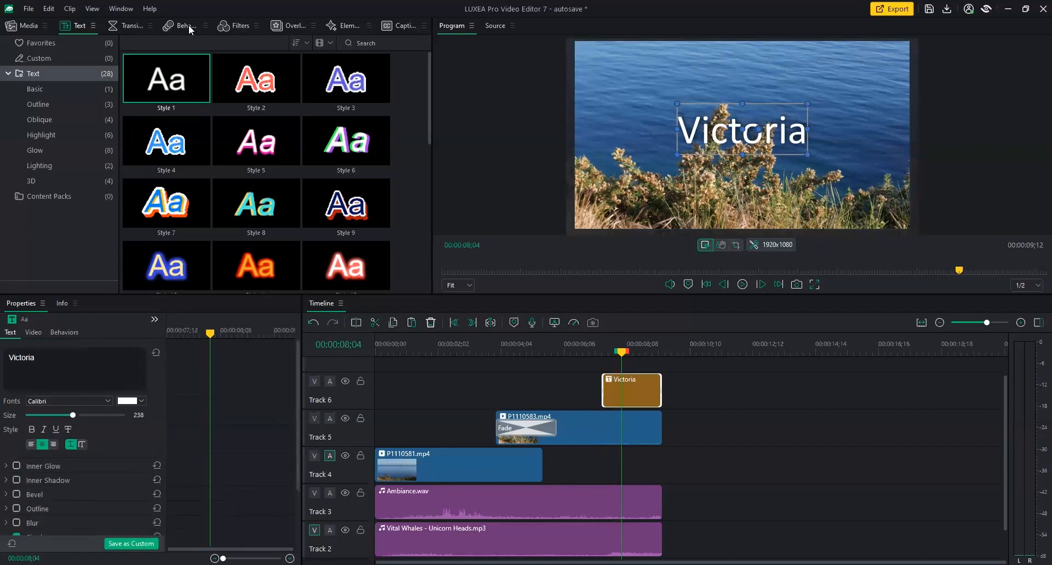
# Try a Fade transition on the Victoria clip, then delete it again.
pyautogui.click(121, 25)
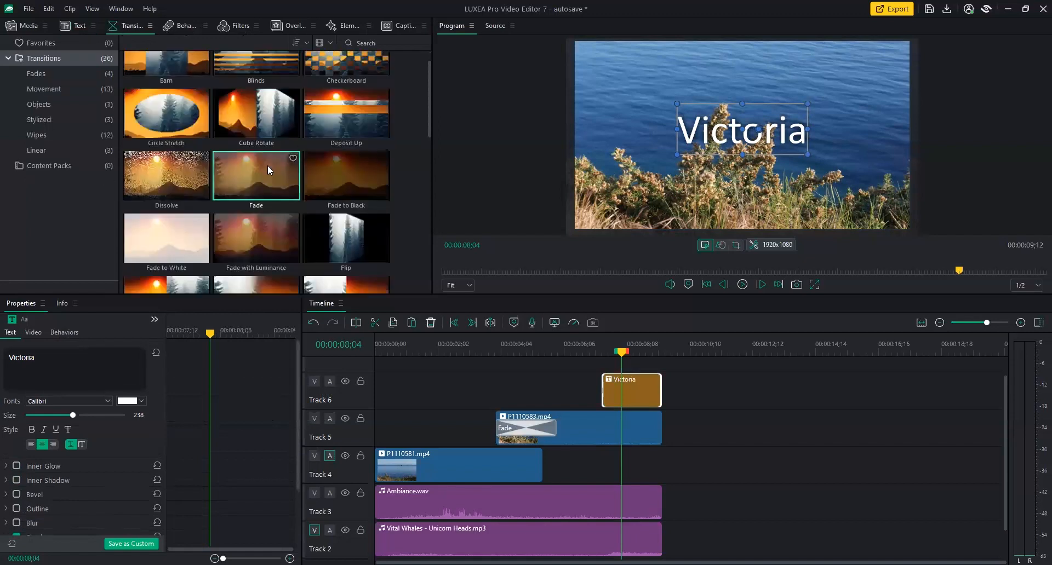
pyautogui.moveTo(268, 166); pyautogui.dragTo(610, 397)
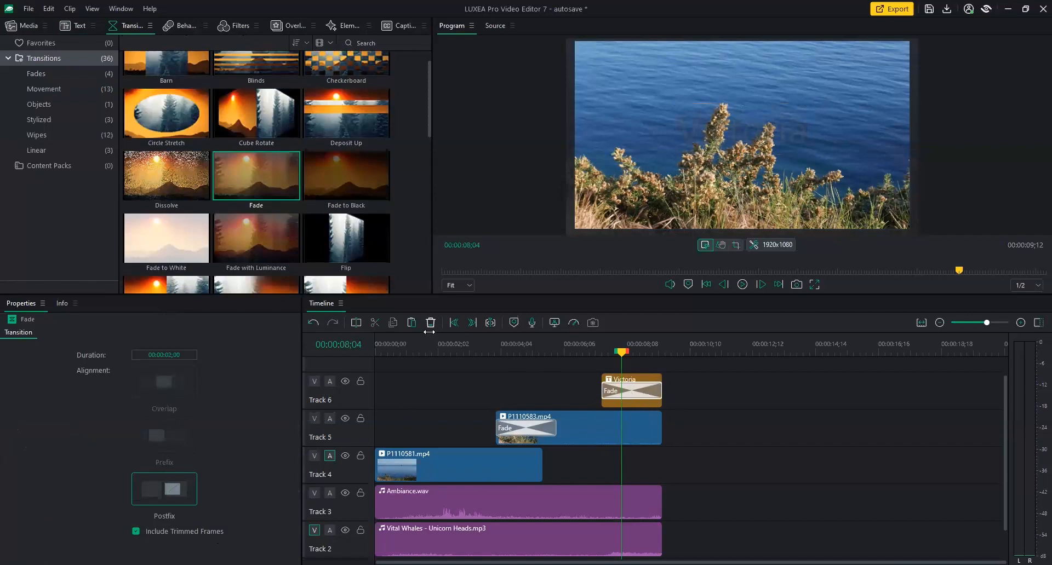
pyautogui.press('Delete')
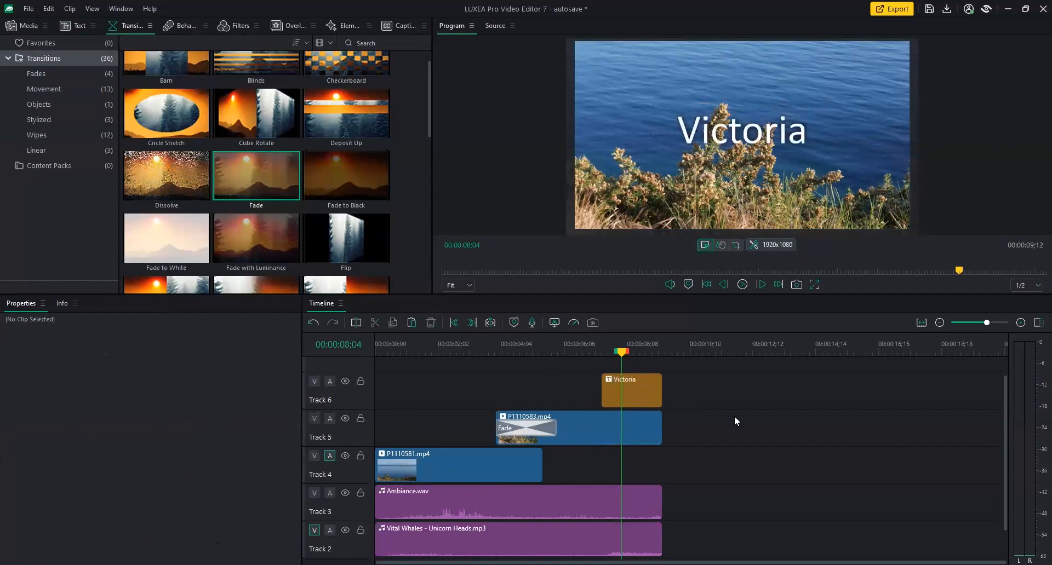
# Extend the Victoria title clip past the footage, stretching the sequence to 00:00:13;02.
pyautogui.click(632, 400)
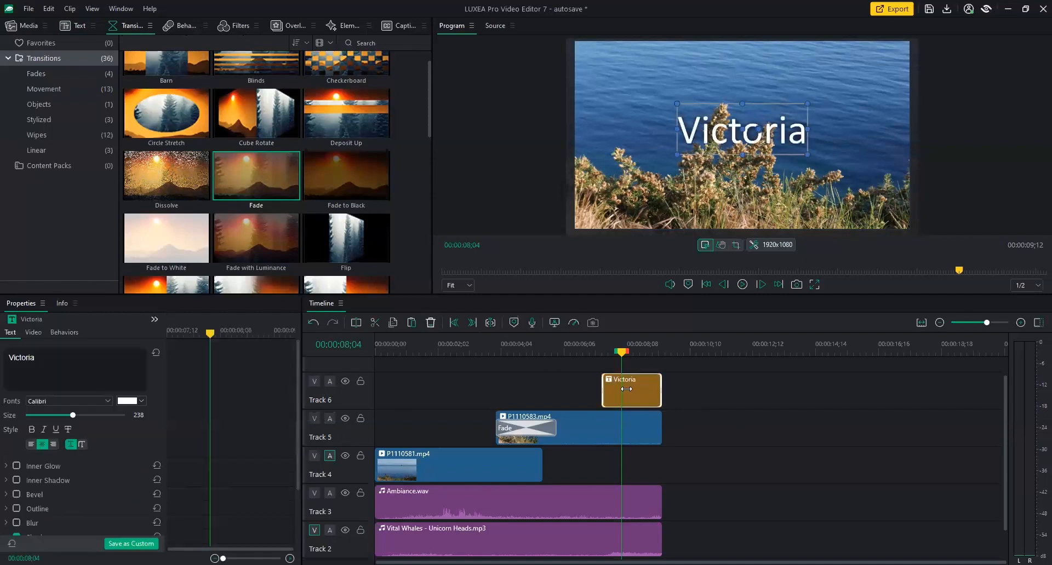
pyautogui.moveTo(661, 399); pyautogui.dragTo(769, 395)
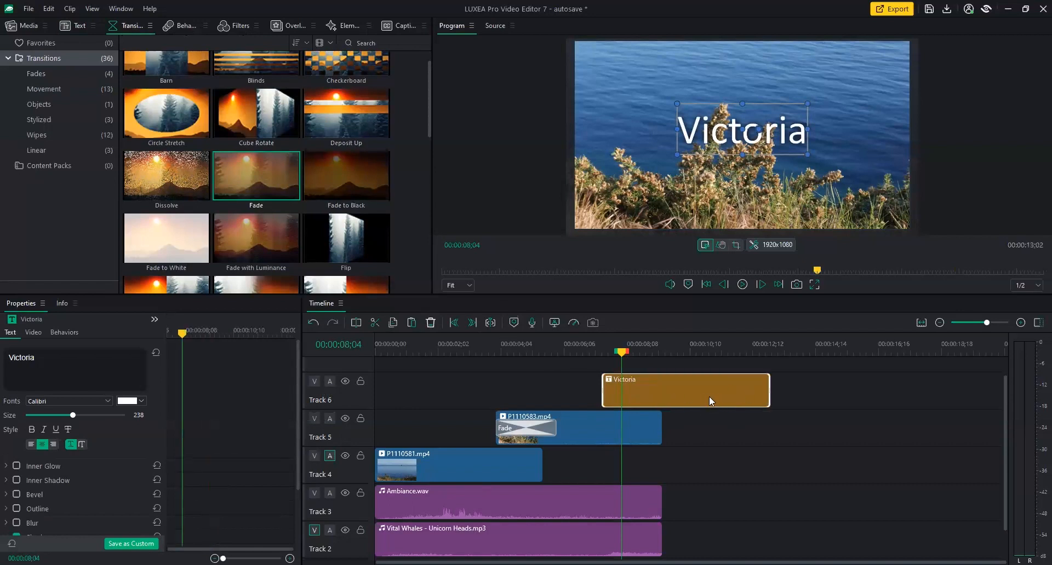
pyautogui.click(64, 332)
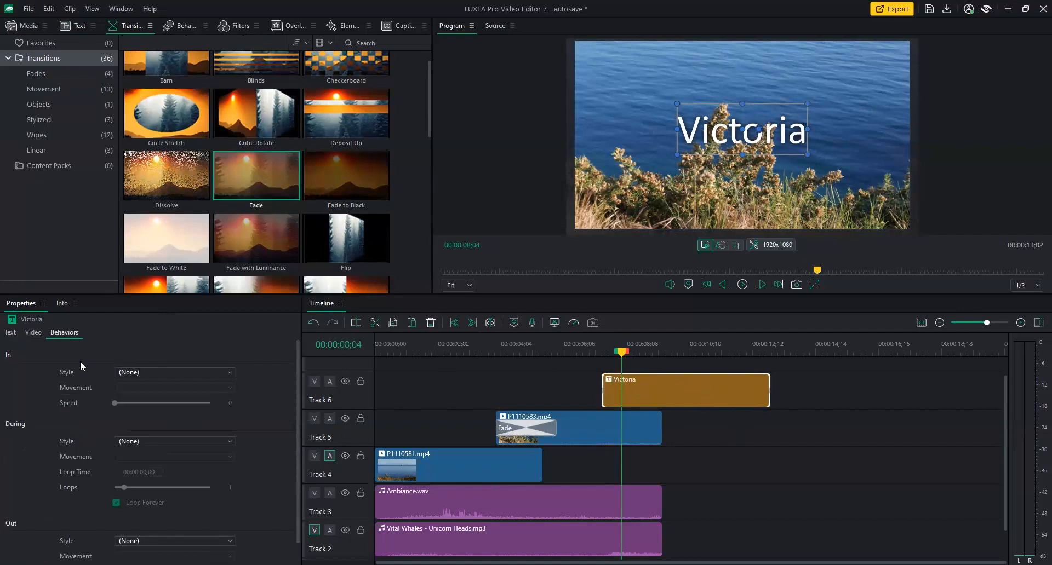
# Scale the Victoria title up to 105 in its video settings.
pyautogui.click(33, 333)
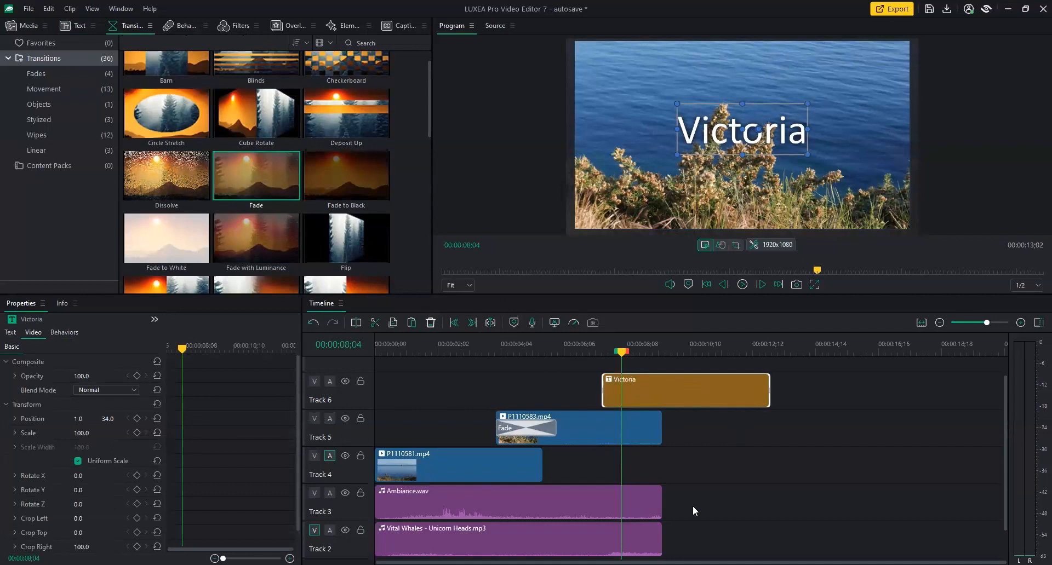
pyautogui.scroll(-2, 296, 452)
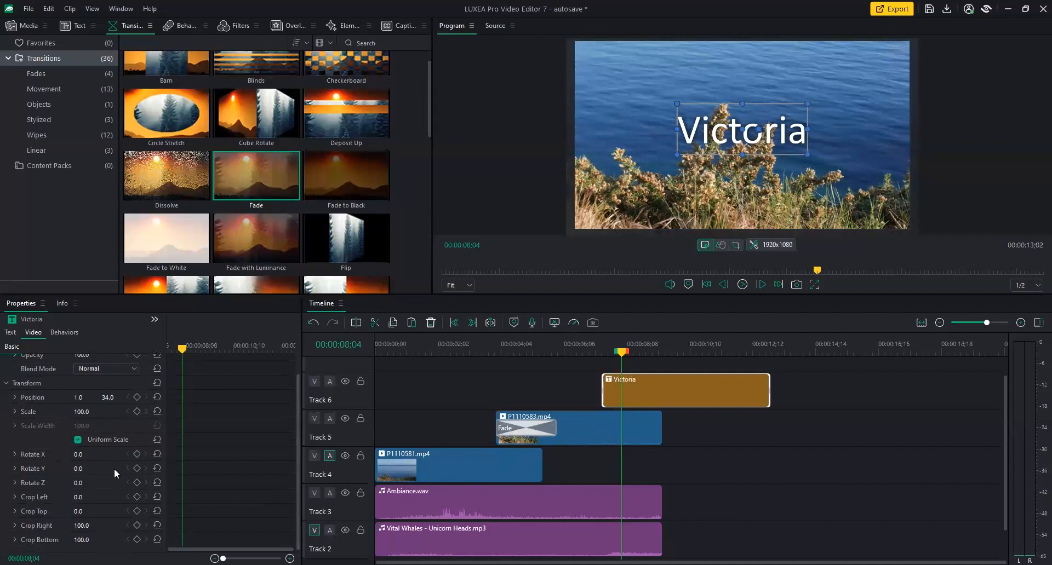
pyautogui.moveTo(86, 415)
pyautogui.mouseDown()
pyautogui.moveTo(107, 414)
pyautogui.moveTo(90, 414)
pyautogui.mouseUp()
pyautogui.moveTo(79, 455)
pyautogui.mouseDown()
pyautogui.moveTo(103, 456)
pyautogui.moveTo(57, 455)
pyautogui.moveTo(86, 455)
pyautogui.mouseUp()
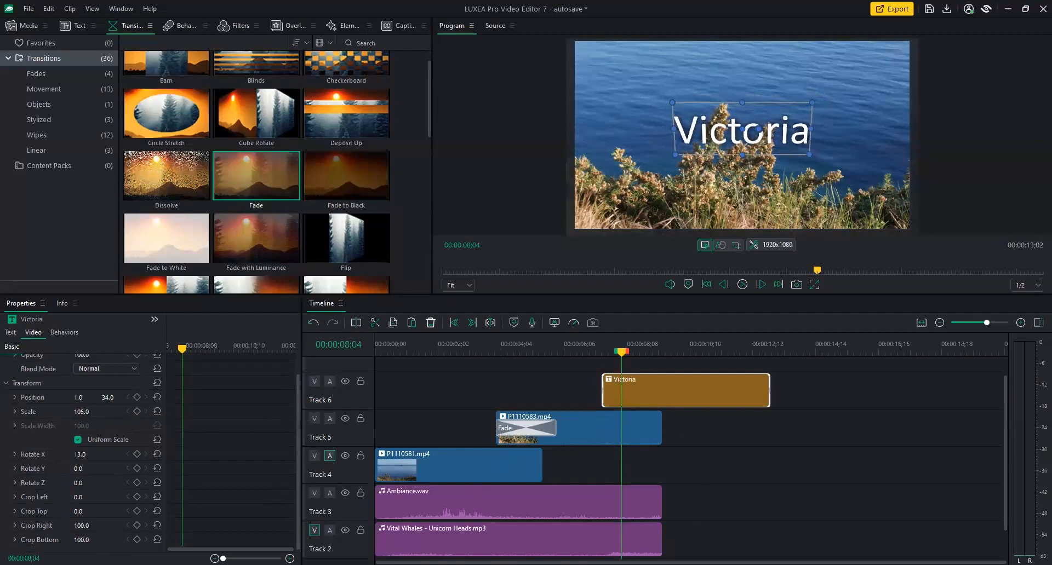
# Add a Rotate X keyframe of 0 at 00:00:07;21.
pyautogui.moveTo(184, 353); pyautogui.dragTo(174, 354)
pyautogui.click(79, 455)
pyautogui.write('0')
pyautogui.press('Return')
pyautogui.click(137, 454)
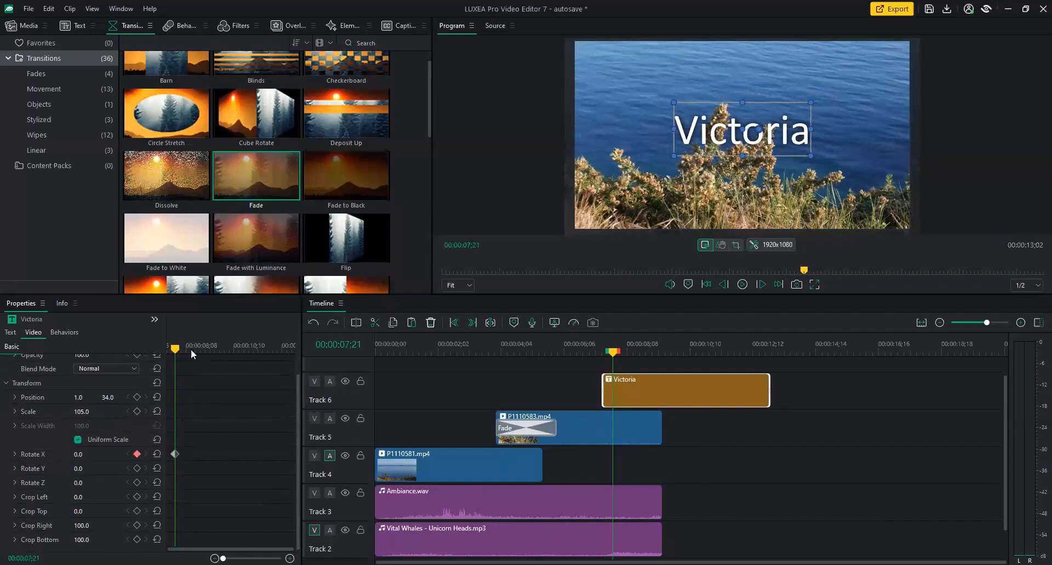
# Set the ending Rotate X keyframe to 360 at 00:00:10;04.
pyautogui.moveTo(190, 350); pyautogui.dragTo(226, 363)
pyautogui.click(79, 454)
pyautogui.write('33')
pyautogui.press('Return')
pyautogui.moveTo(80, 455); pyautogui.dragTo(159, 455)
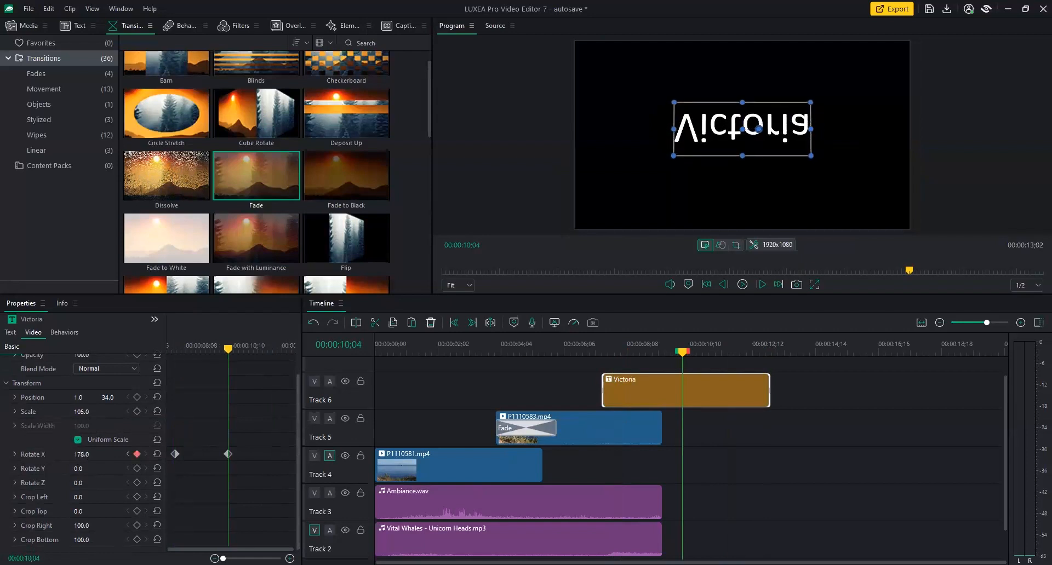
pyautogui.click(82, 454)
pyautogui.write('360')
pyautogui.press('Return')
# Play back the title's full flip from mid-spin, then stop.
pyautogui.moveTo(228, 354); pyautogui.dragTo(189, 355)
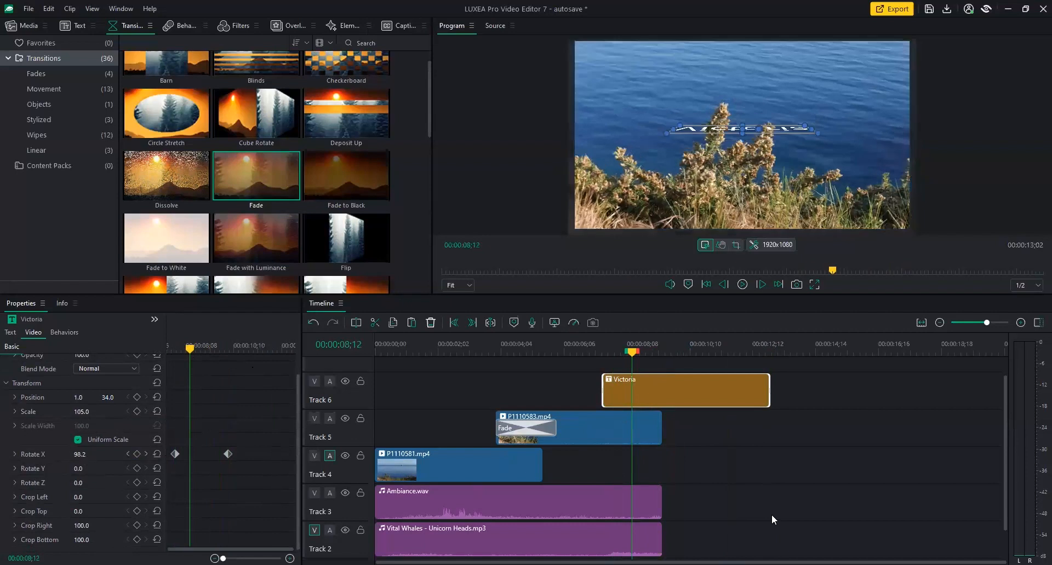
pyautogui.press('space')
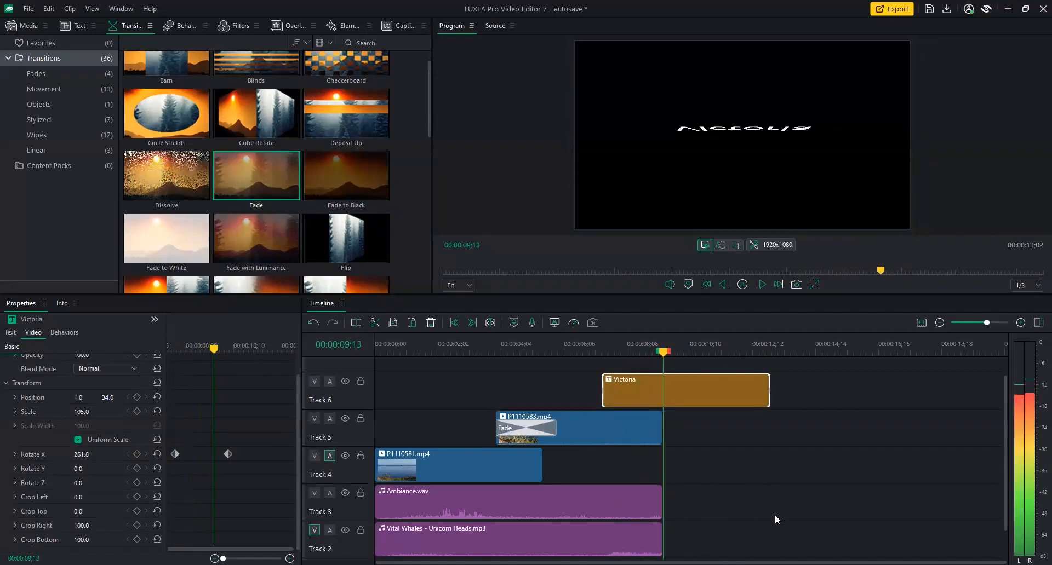
pyautogui.press('space')
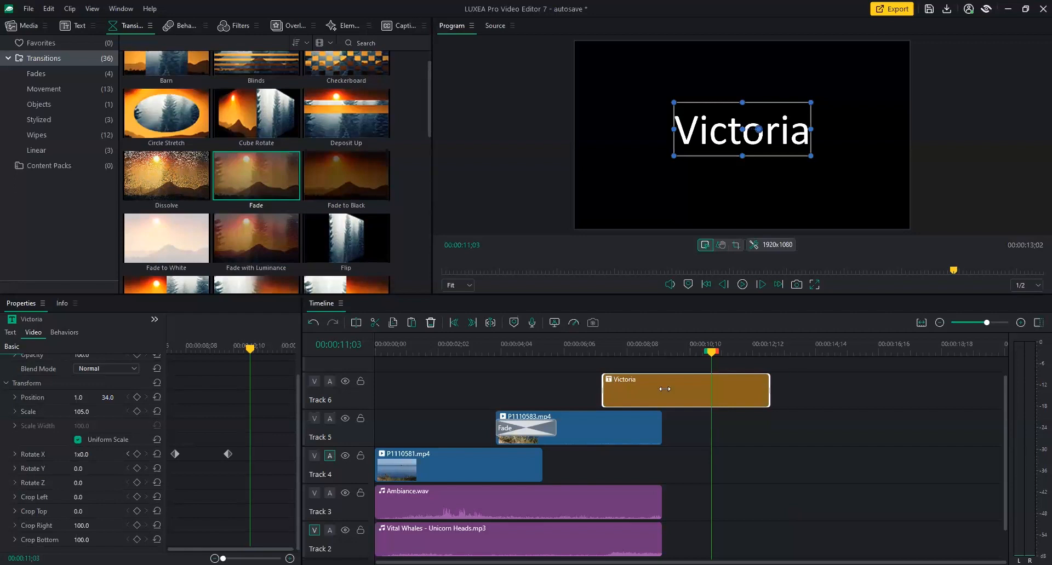
# Trim the Victoria title to end with P1110583.mp4 at 00:00:09;12 and preview at 9;00.
pyautogui.moveTo(665, 389); pyautogui.dragTo(665, 389)
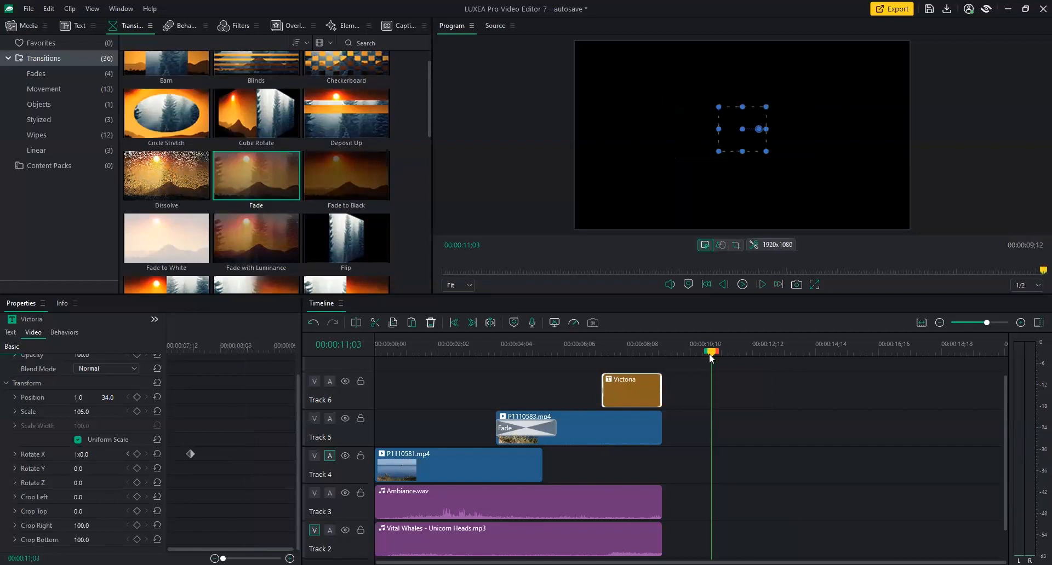
pyautogui.moveTo(709, 353); pyautogui.dragTo(645, 355)
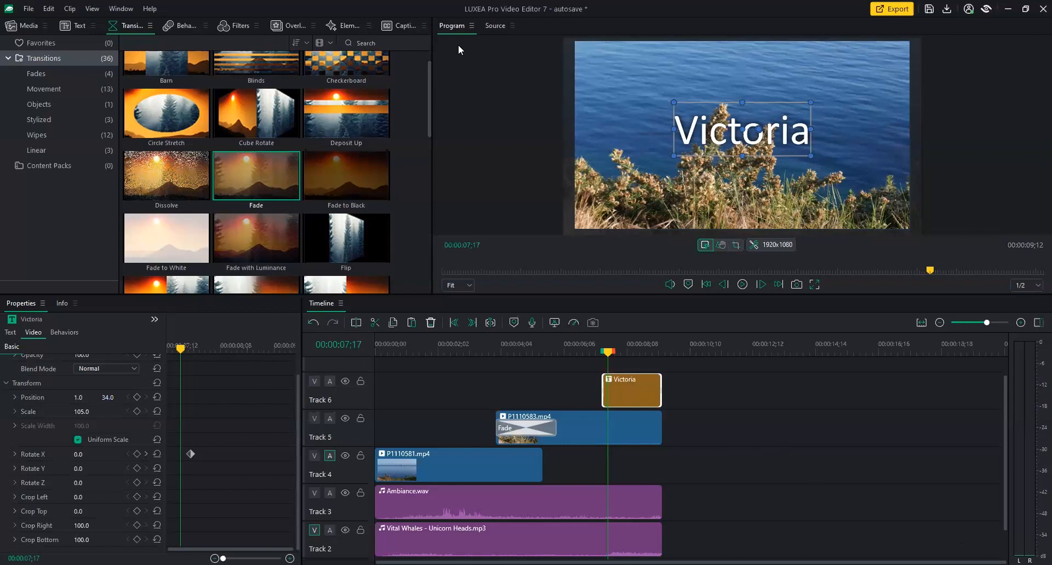
# Browse the Filters library, select Chroma Key, and move the playhead back to 0;17.
pyautogui.click(229, 26)
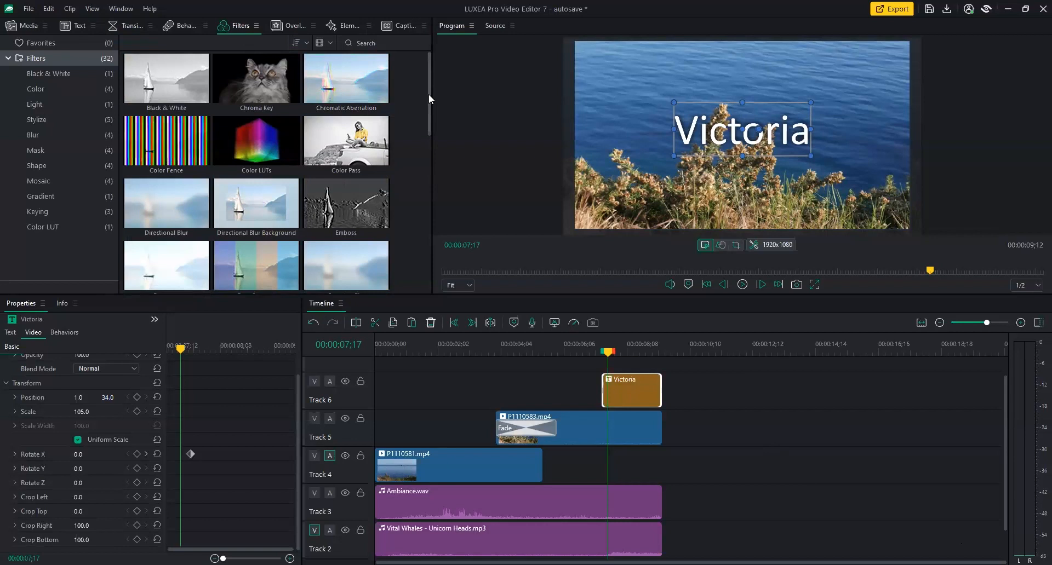
pyautogui.moveTo(429, 94)
pyautogui.mouseDown()
pyautogui.moveTo(404, 275)
pyautogui.moveTo(421, 222)
pyautogui.moveTo(421, 81)
pyautogui.mouseUp()
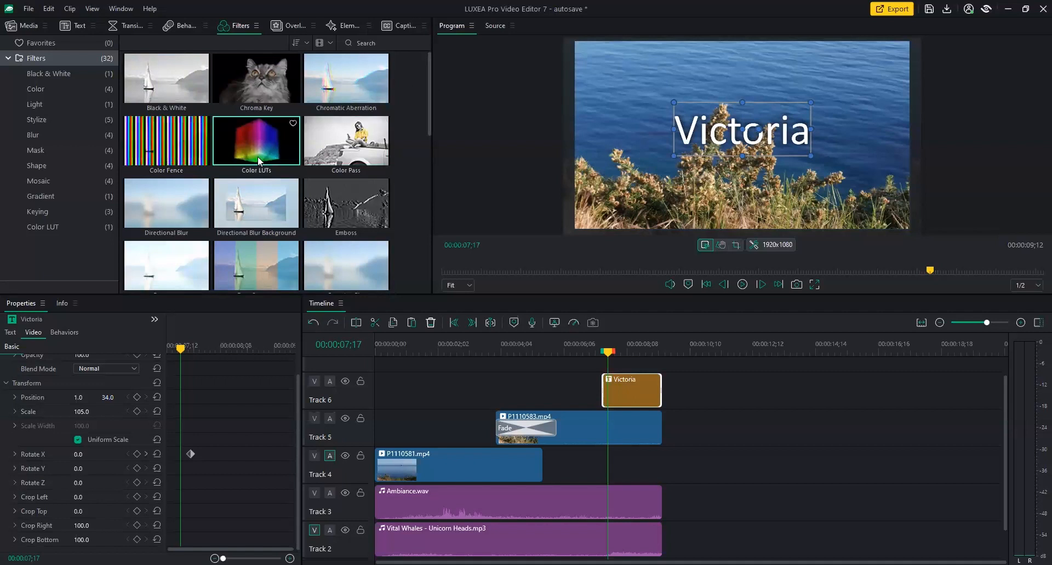
pyautogui.click(263, 86)
pyautogui.moveTo(430, 100); pyautogui.dragTo(435, 70)
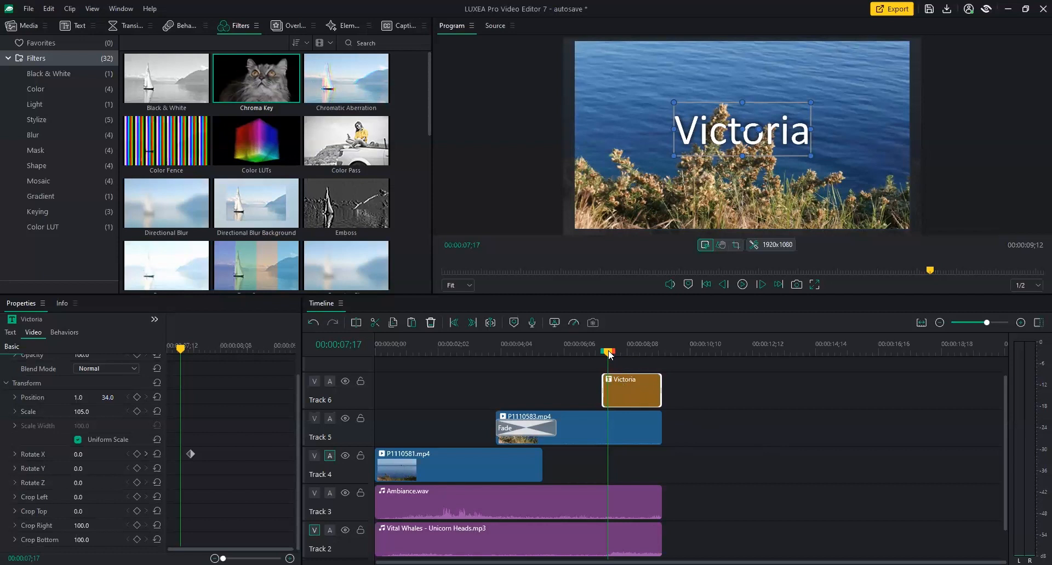
pyautogui.moveTo(609, 355); pyautogui.dragTo(396, 356)
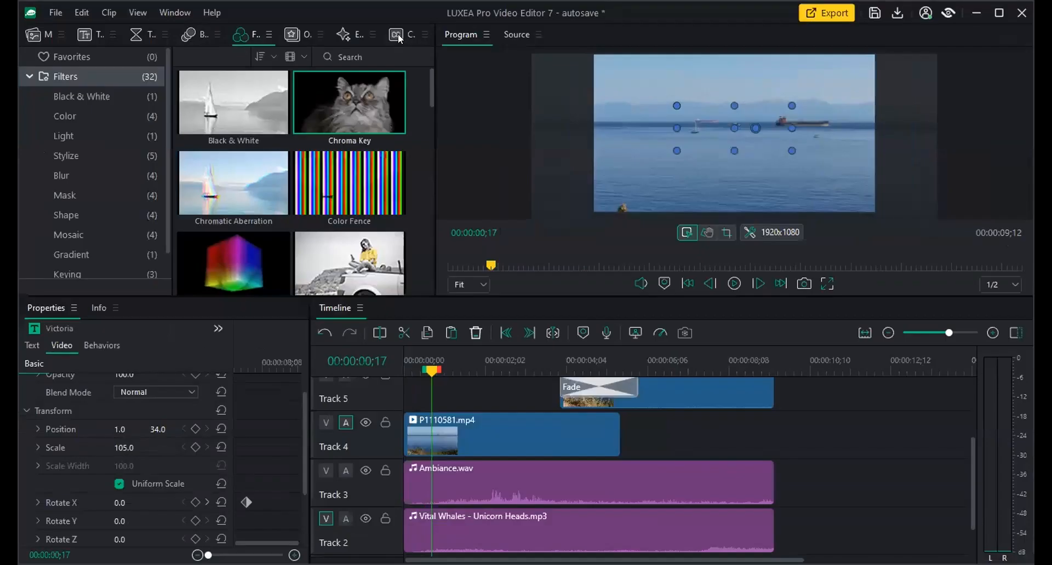
# Add a 'New Caption' on Track 6 running from 0:00:00;17 to 0:00:04;17 via the Captions panel.
pyautogui.click(392, 25)
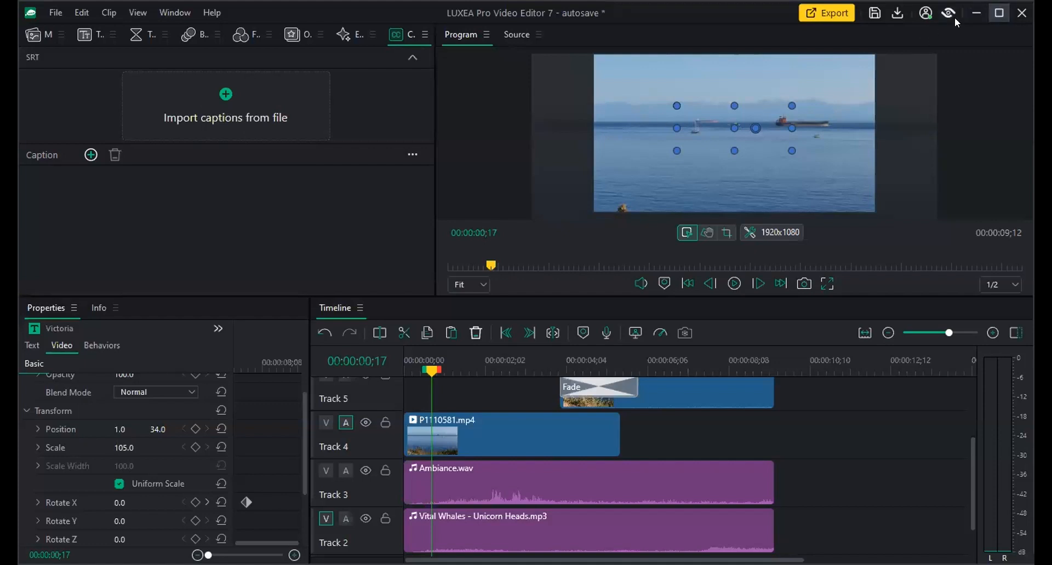
pyautogui.click(998, 13)
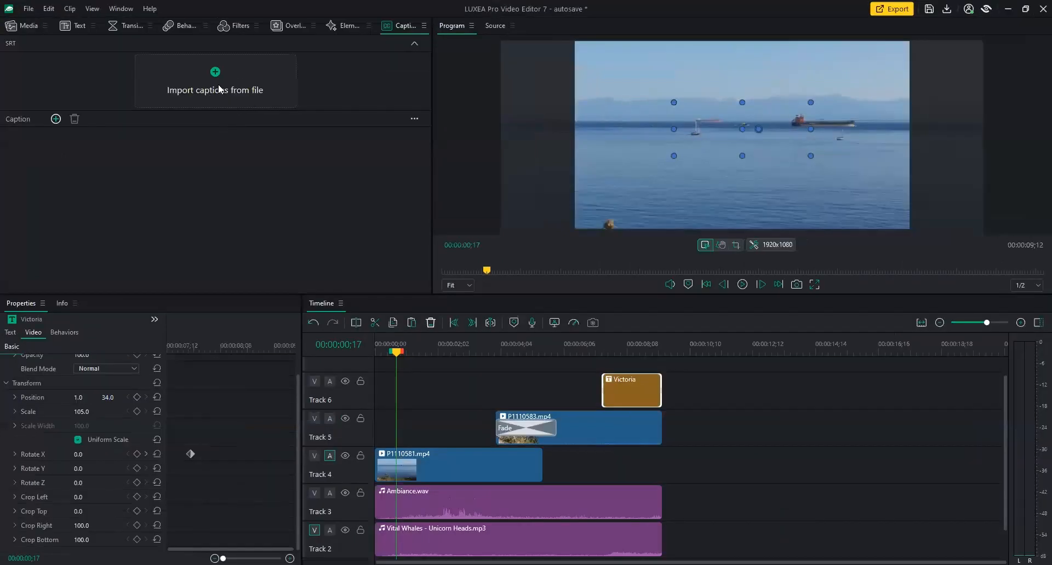
pyautogui.click(56, 120)
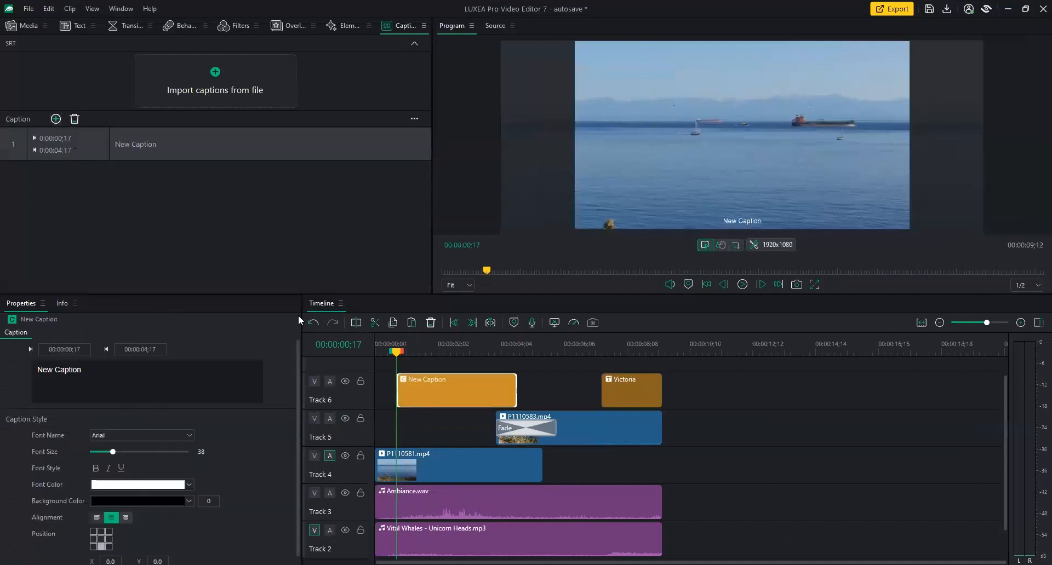
# Delete the New Caption and move the playhead back to 00:00:00;00.
pyautogui.click(75, 120)
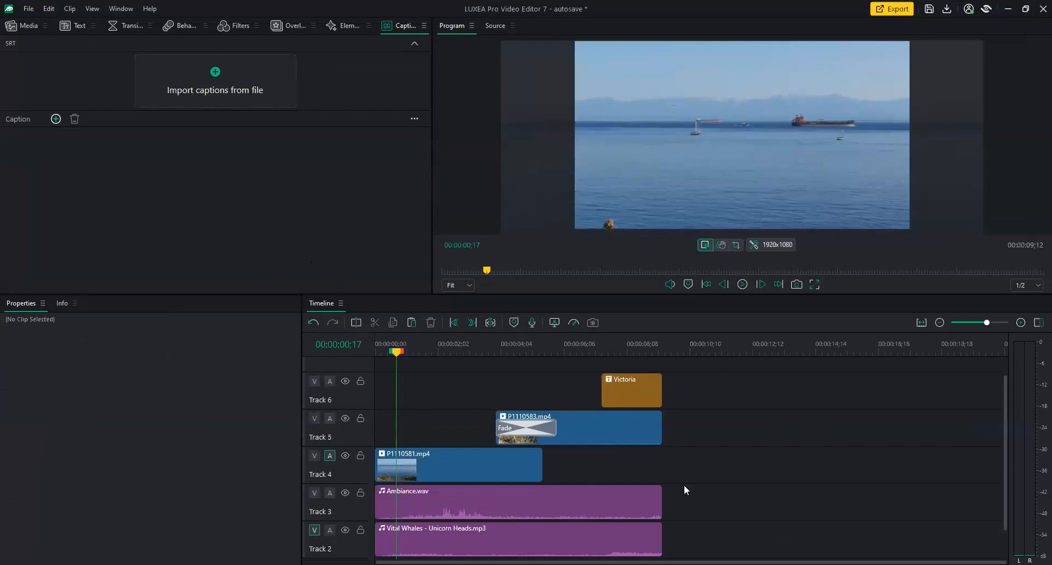
pyautogui.moveTo(394, 352); pyautogui.dragTo(363, 354)
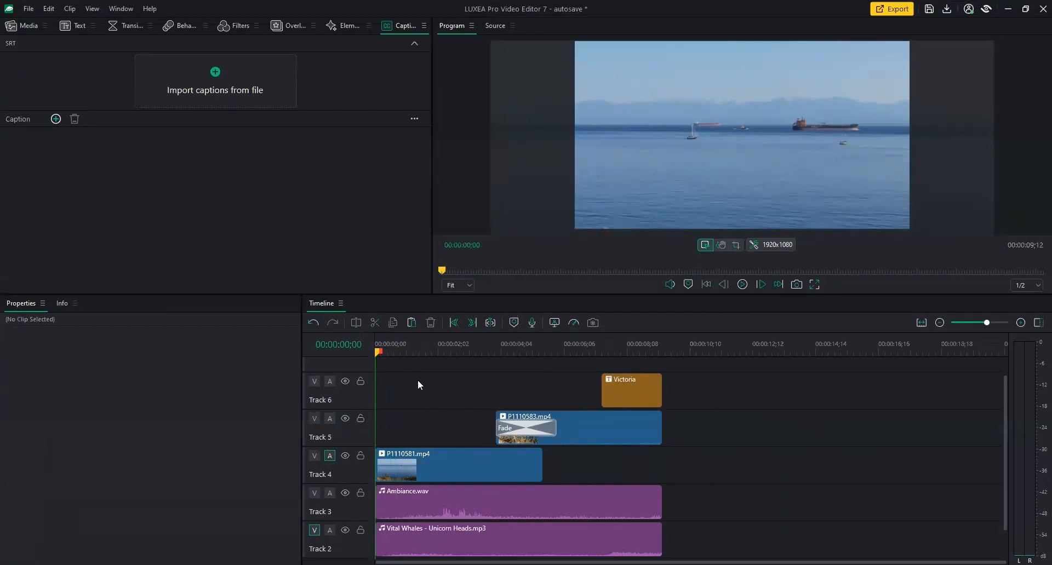
pyautogui.moveTo(379, 353)
pyautogui.mouseDown()
pyautogui.moveTo(398, 353)
pyautogui.moveTo(375, 355)
pyautogui.mouseUp()
# Apply Light EQ to P1110581.mp4 on Track 4, keeping Brighten at 25, then show media clips.
pyautogui.click(33, 25)
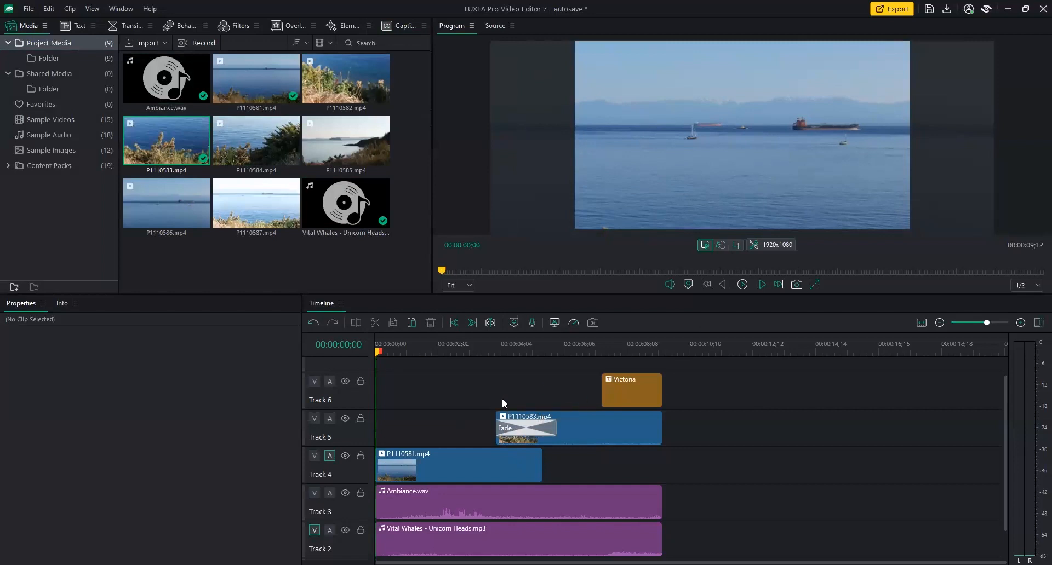
pyautogui.click(434, 472)
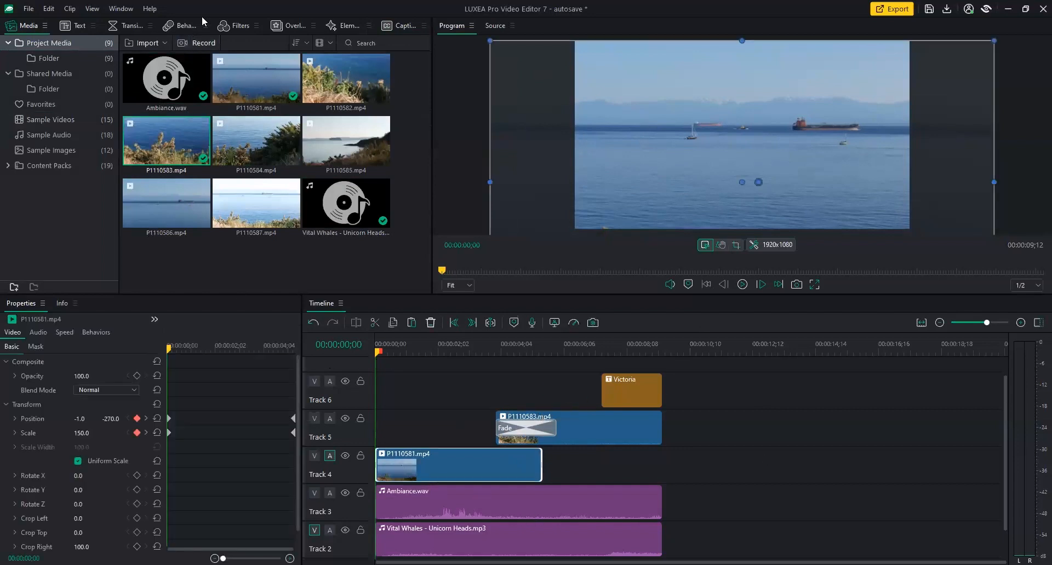
pyautogui.click(234, 28)
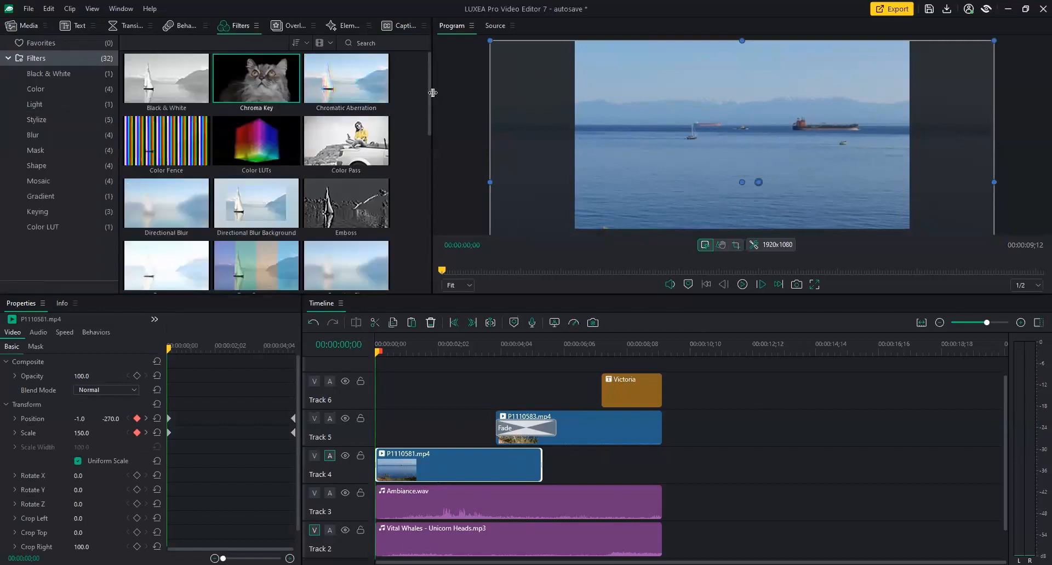
pyautogui.scroll(-3, 428, 98)
pyautogui.scroll(-3, 414, 150)
pyautogui.moveTo(162, 147); pyautogui.dragTo(412, 471)
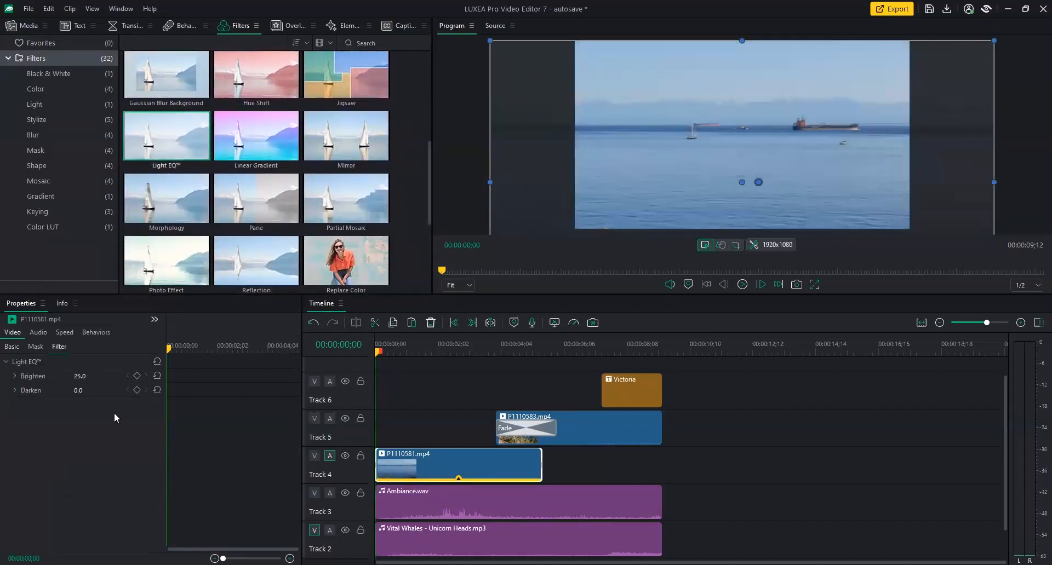
pyautogui.moveTo(83, 377)
pyautogui.mouseDown()
pyautogui.moveTo(125, 376)
pyautogui.moveTo(82, 379)
pyautogui.moveTo(110, 391)
pyautogui.moveTo(74, 389)
pyautogui.mouseUp()
pyautogui.hotkey('ctrl', 'z')
pyautogui.click(22, 28)
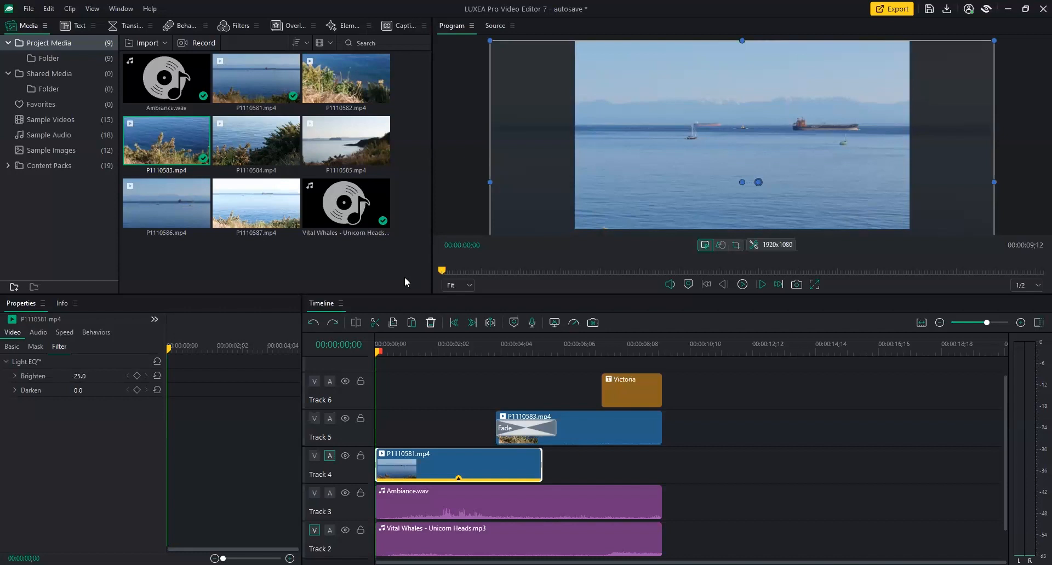
# Expand the installed content packs to reveal Healthcare Pack.
pyautogui.click(48, 167)
pyautogui.doubleClick(18, 167)
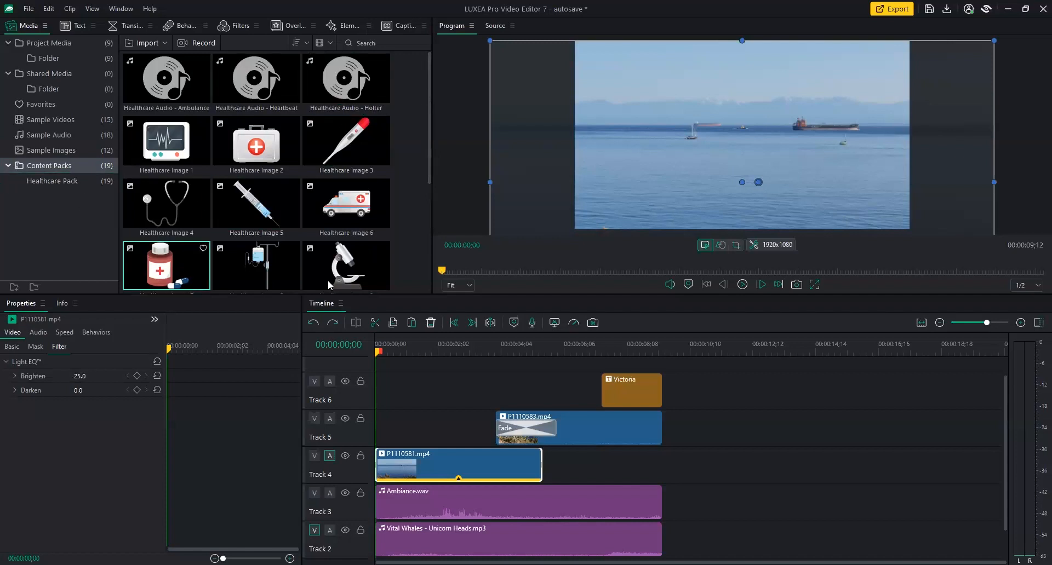
pyautogui.moveTo(428, 116); pyautogui.dragTo(415, 70)
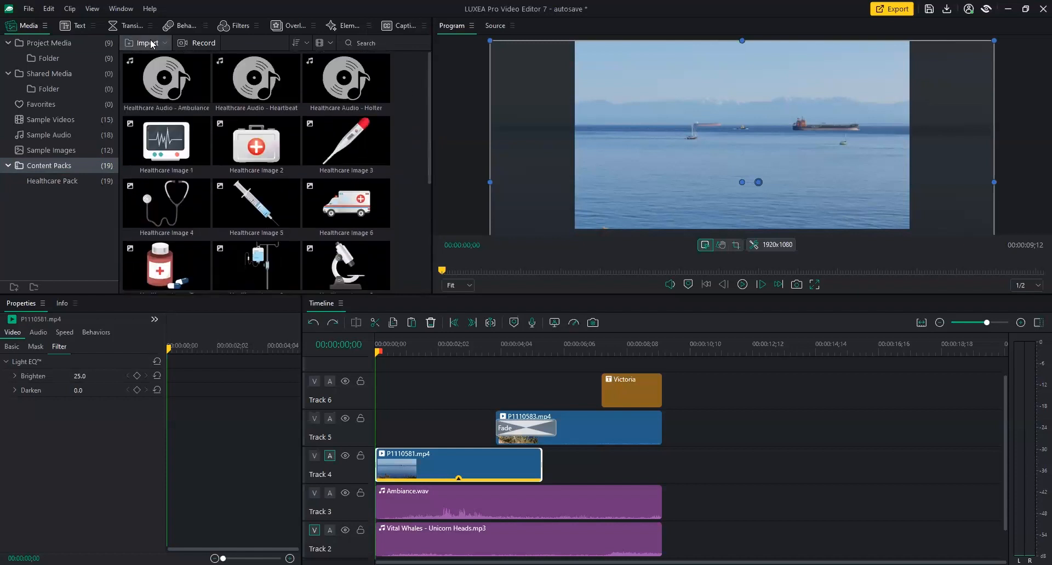
# Choose Help > Get Content Packs... to launch the content pack store.
pyautogui.click(122, 10)
pyautogui.moveTo(151, 9)
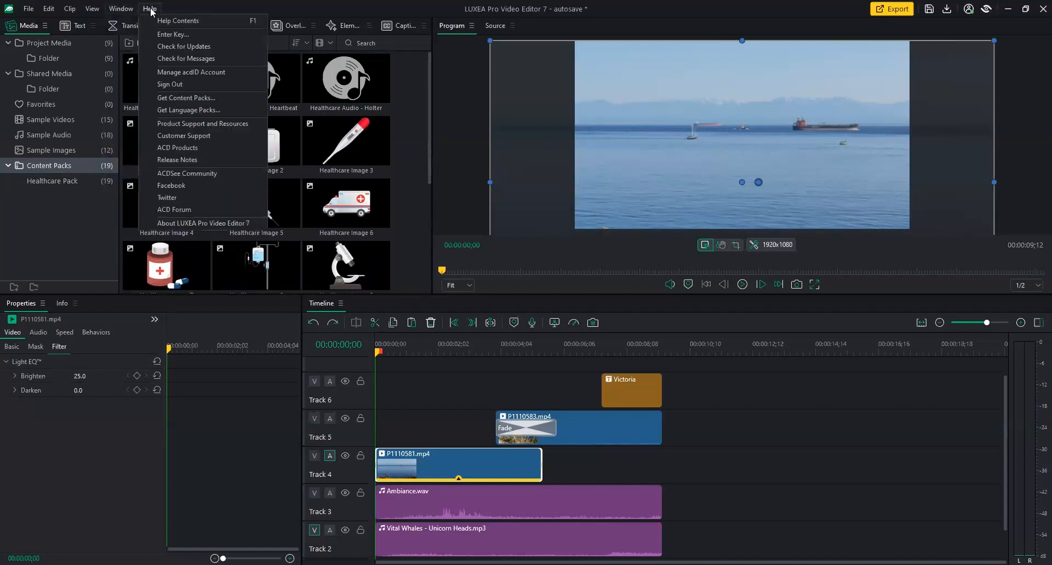
pyautogui.click(167, 99)
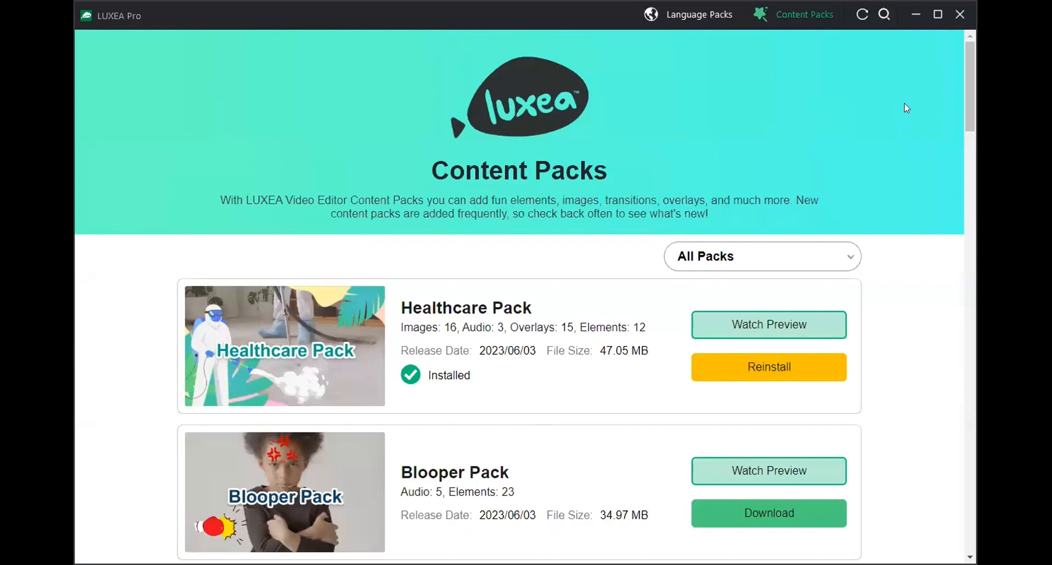
# Scroll the Content Packs page and download Blooper Pack.
pyautogui.moveTo(968, 72); pyautogui.dragTo(951, 134)
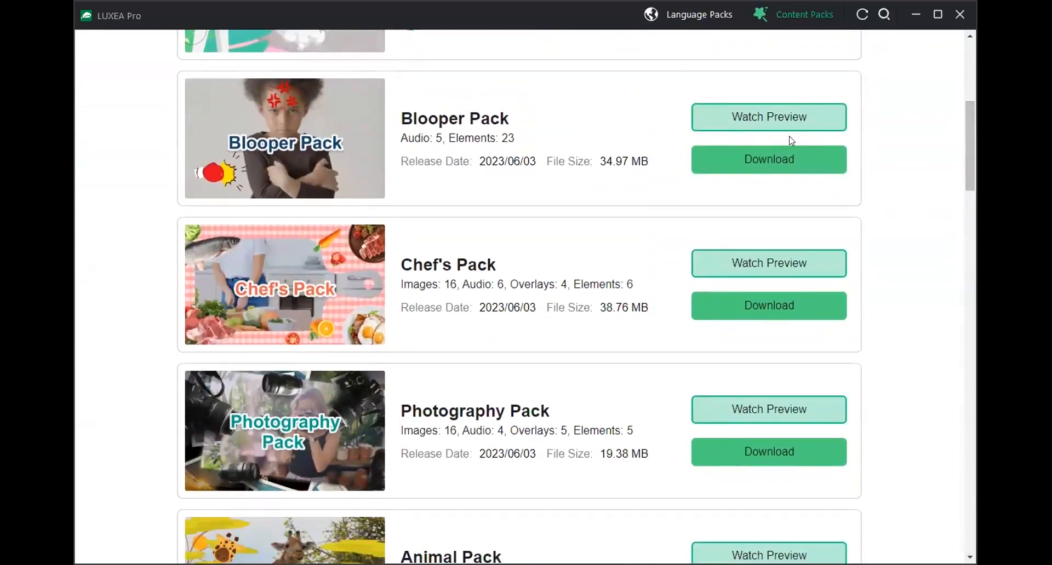
pyautogui.click(770, 161)
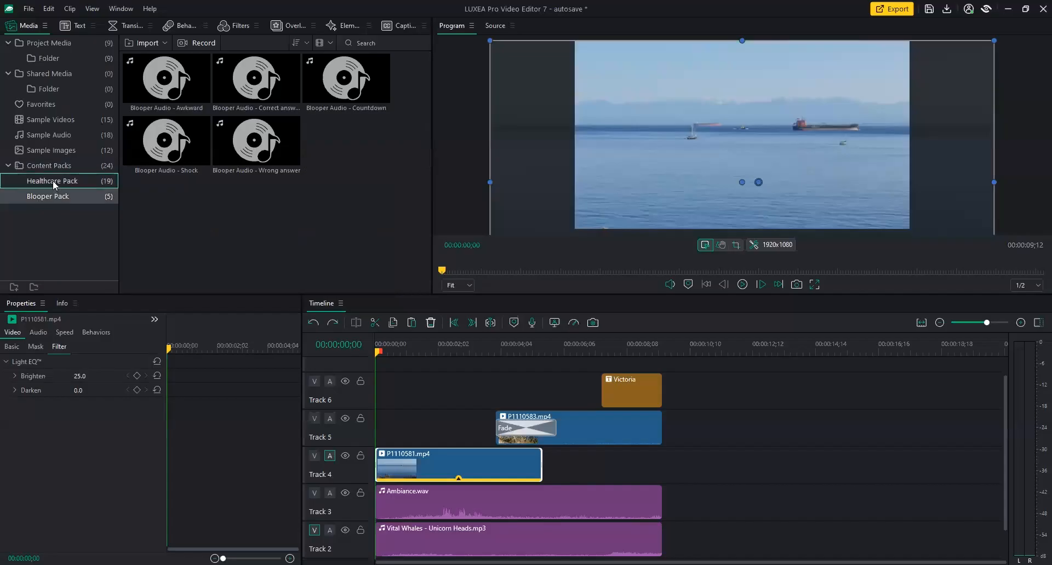
pyautogui.click(53, 180)
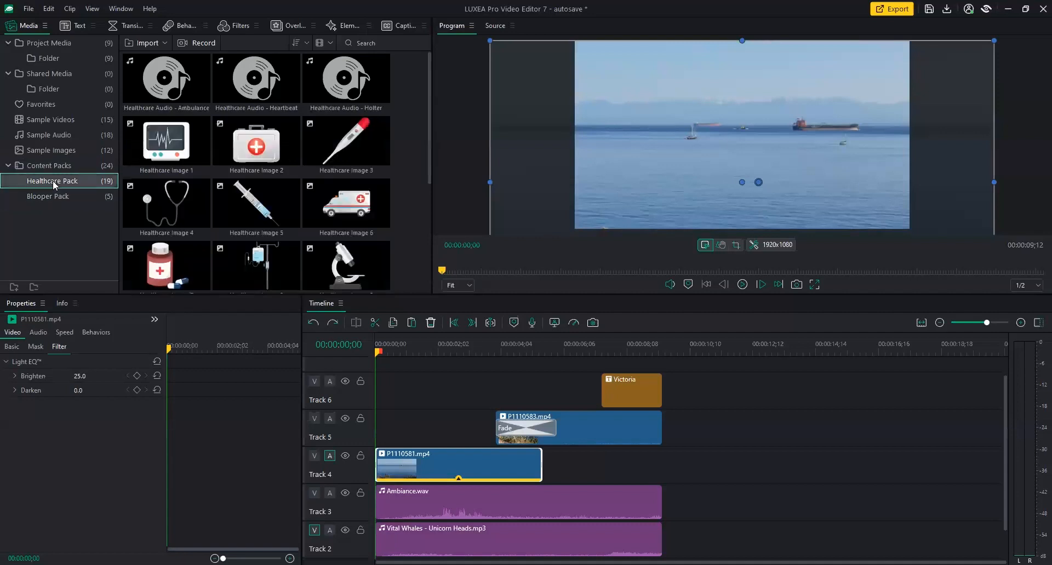
pyautogui.click(52, 197)
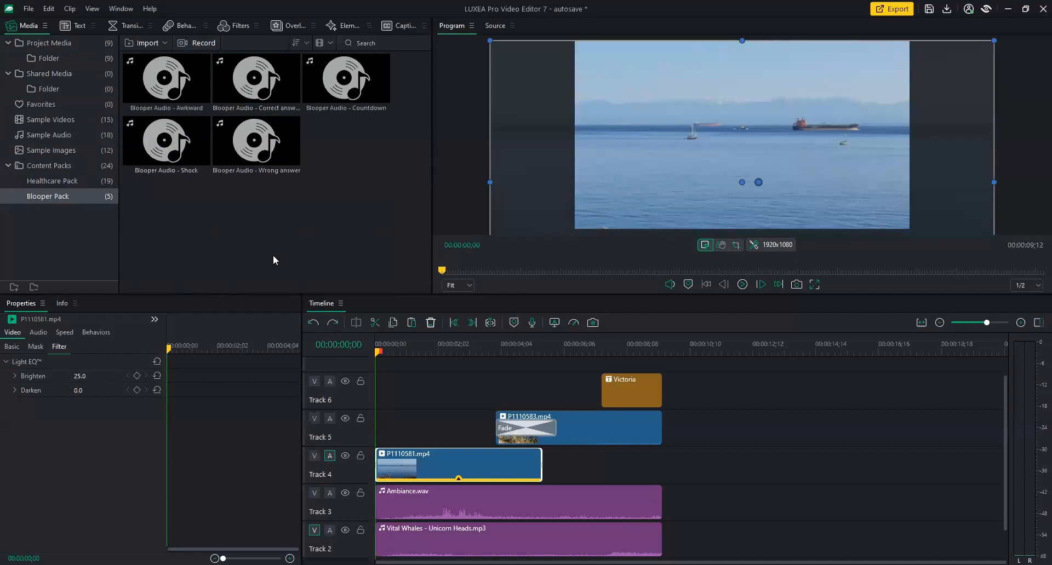
pyautogui.click(150, 9)
pyautogui.click(658, 246)
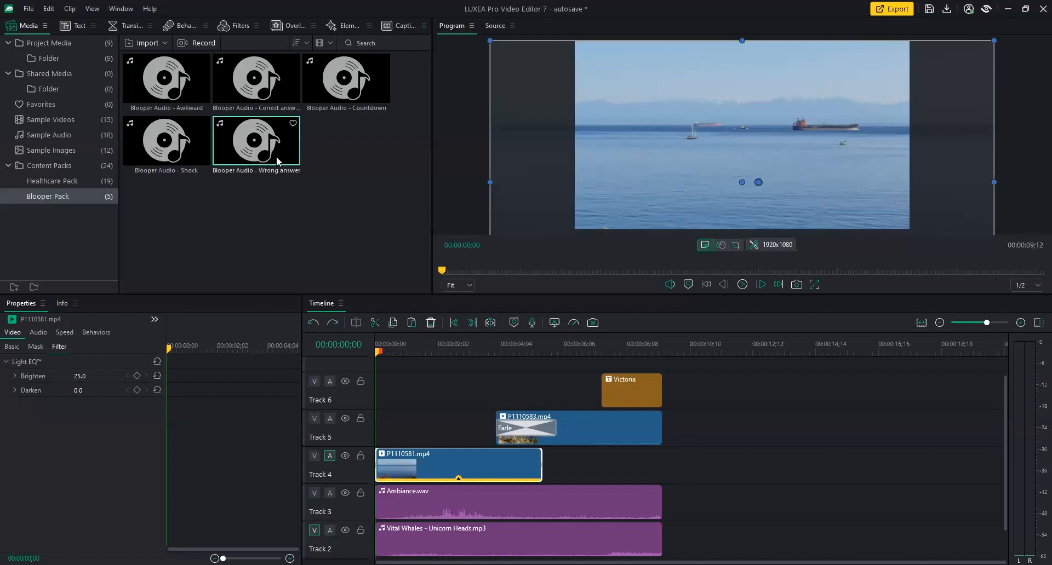
pyautogui.click(52, 181)
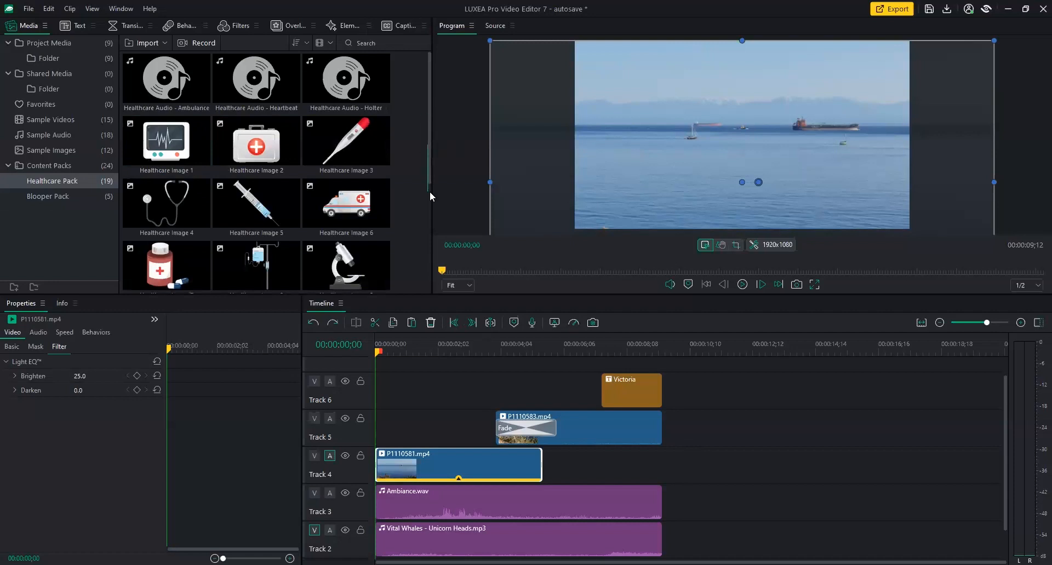
pyautogui.moveTo(428, 166); pyautogui.dragTo(425, 269)
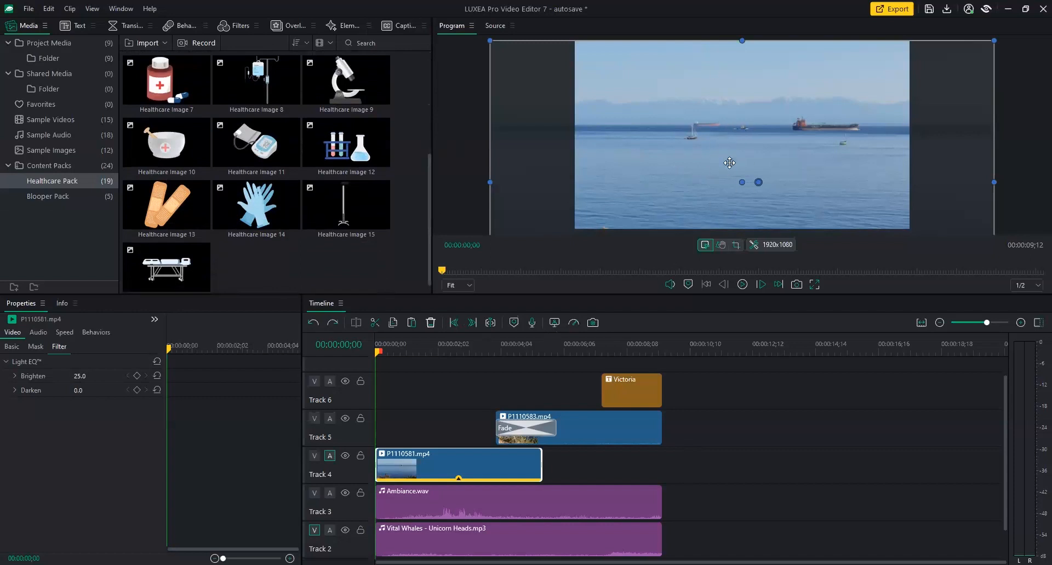
pyautogui.moveTo(167, 205); pyautogui.dragTo(425, 403)
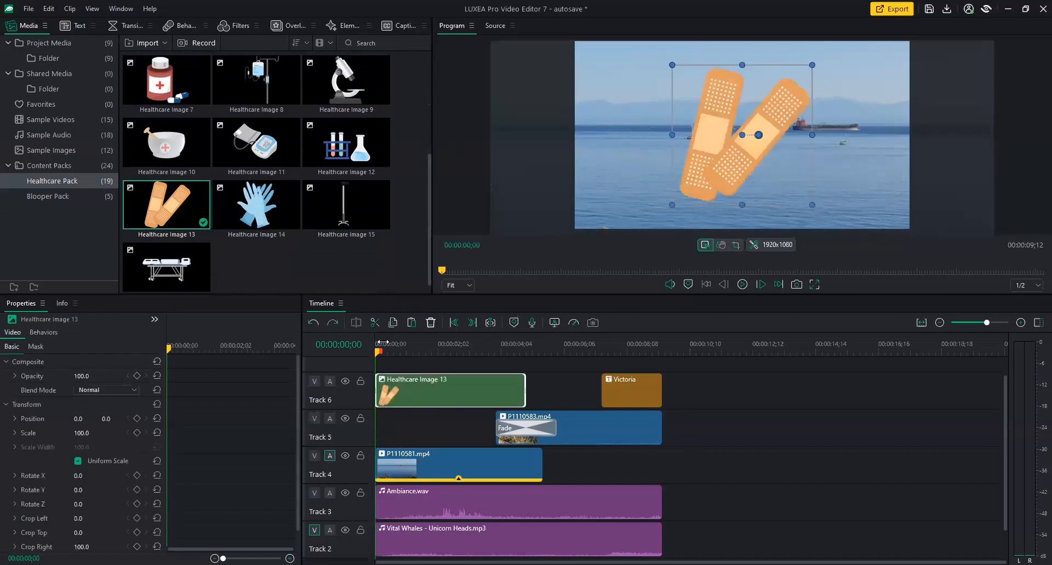
pyautogui.moveTo(382, 343); pyautogui.dragTo(404, 344)
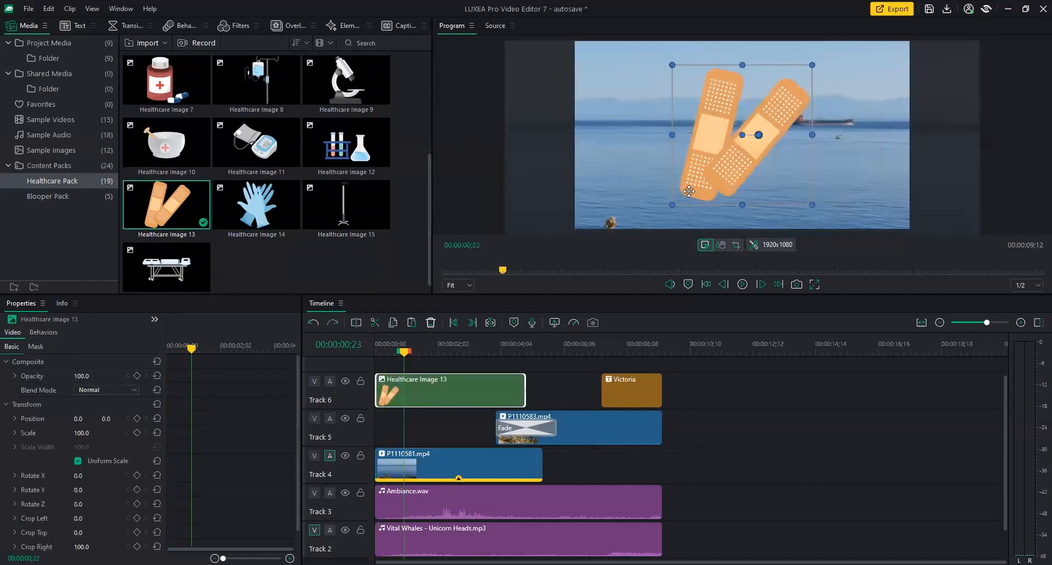
pyautogui.moveTo(672, 205)
pyautogui.mouseDown()
pyautogui.moveTo(644, 225)
pyautogui.moveTo(682, 197)
pyautogui.moveTo(730, 138)
pyautogui.moveTo(707, 151)
pyautogui.moveTo(660, 219)
pyautogui.moveTo(733, 118)
pyautogui.moveTo(663, 205)
pyautogui.moveTo(630, 224)
pyautogui.moveTo(732, 139)
pyautogui.moveTo(696, 143)
pyautogui.moveTo(635, 226)
pyautogui.moveTo(687, 180)
pyautogui.moveTo(662, 174)
pyautogui.moveTo(681, 204)
pyautogui.moveTo(747, 134)
pyautogui.moveTo(673, 199)
pyautogui.moveTo(726, 137)
pyautogui.moveTo(680, 197)
pyautogui.mouseUp()
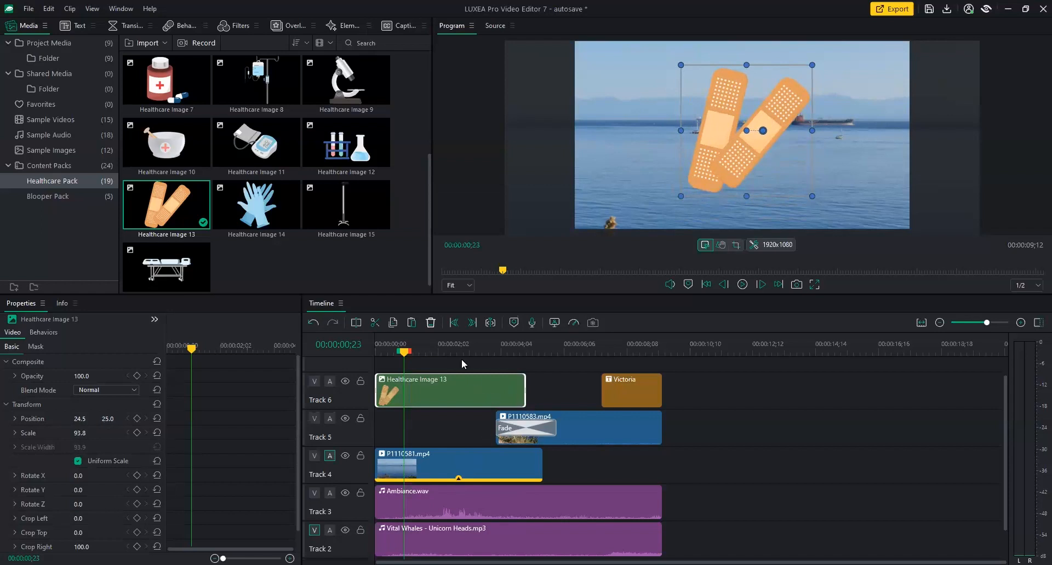
pyautogui.click(431, 323)
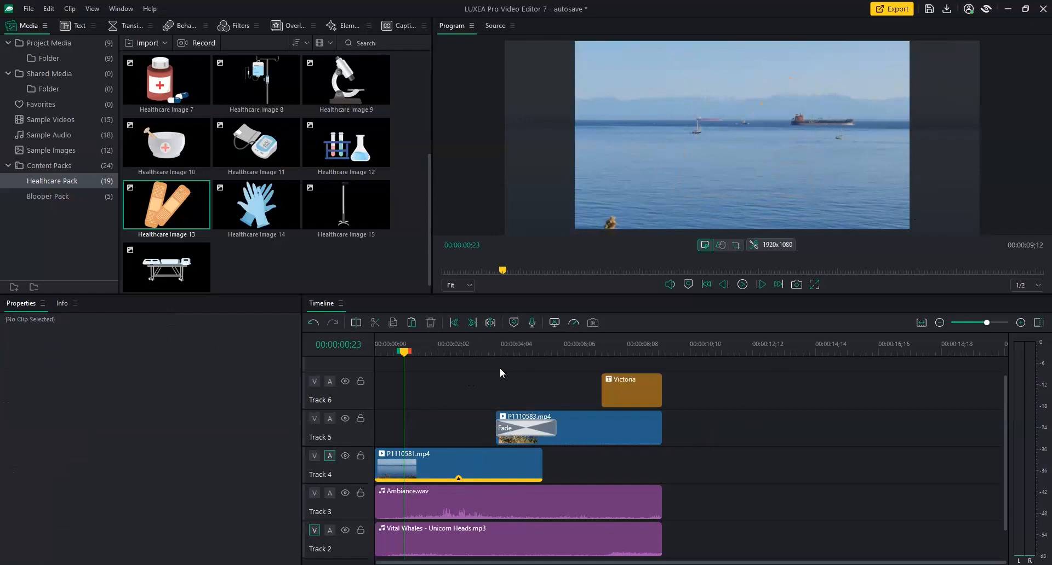
# Open export, preview YouTube, Vimeo, iPad, PlayStation and iPhone targets, then return to Local.
pyautogui.click(890, 10)
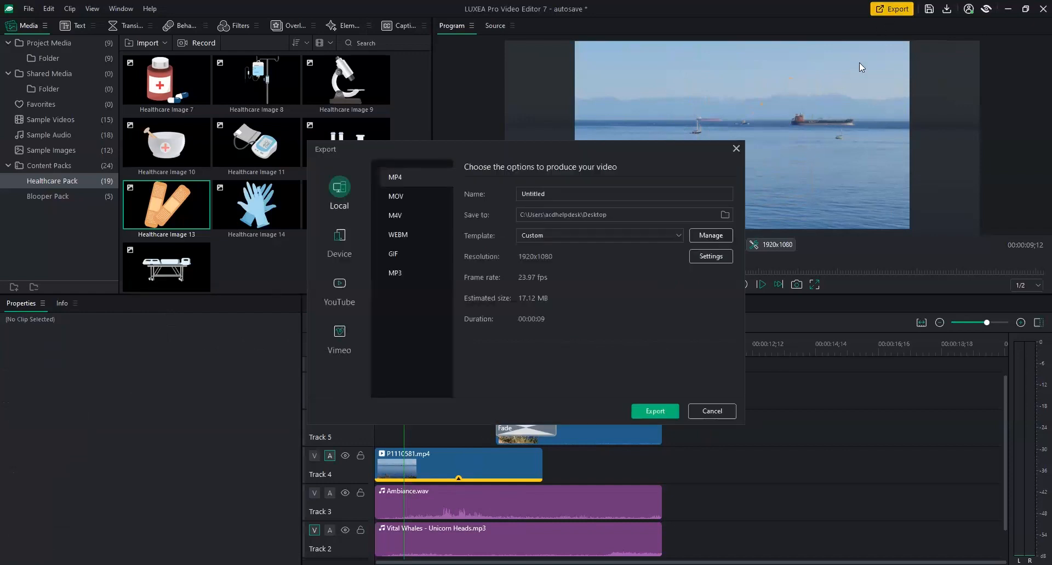
pyautogui.moveTo(471, 145); pyautogui.dragTo(447, 146)
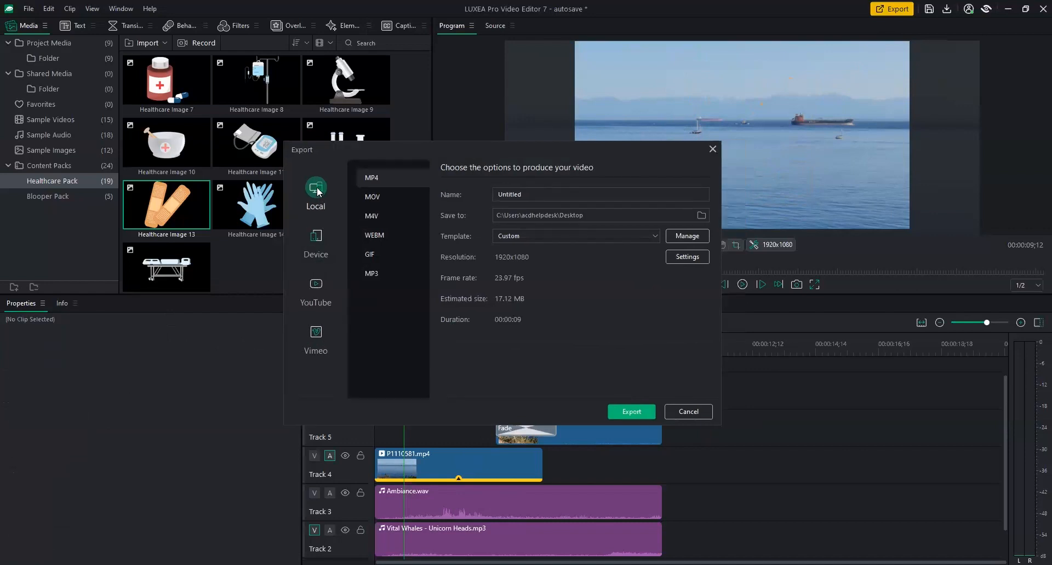
pyautogui.click(313, 287)
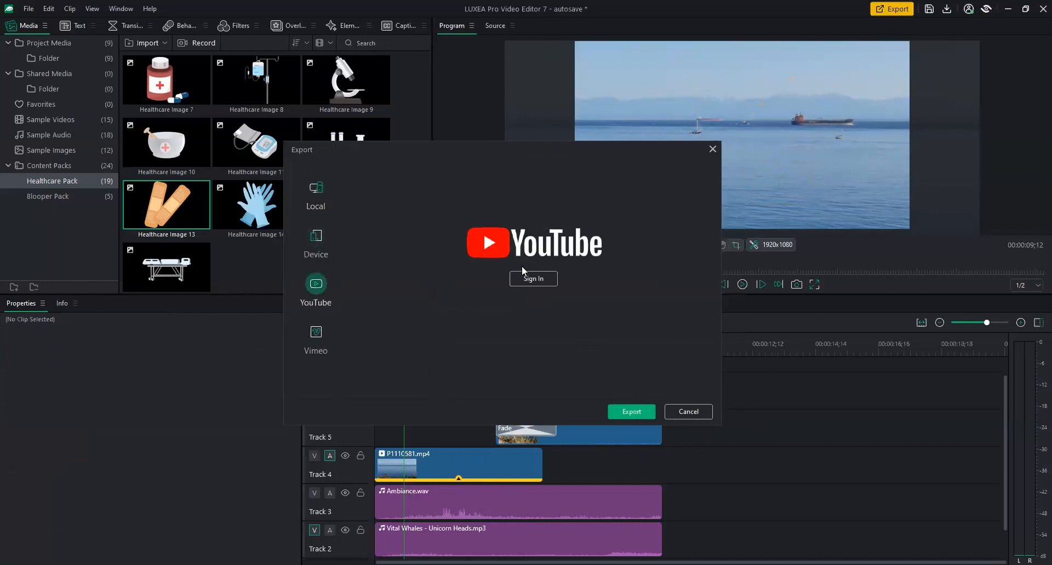
pyautogui.click(322, 340)
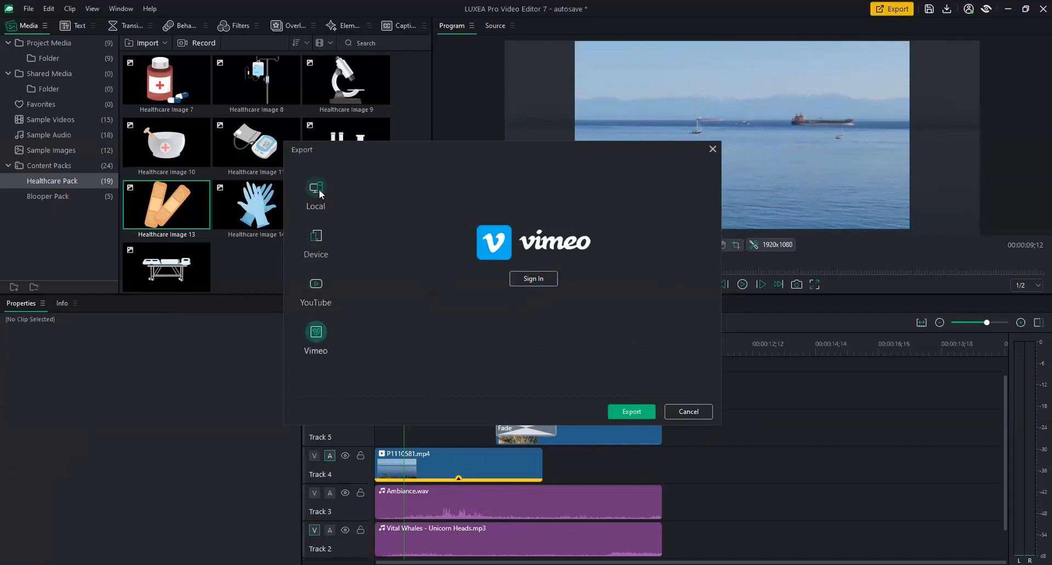
pyautogui.click(319, 236)
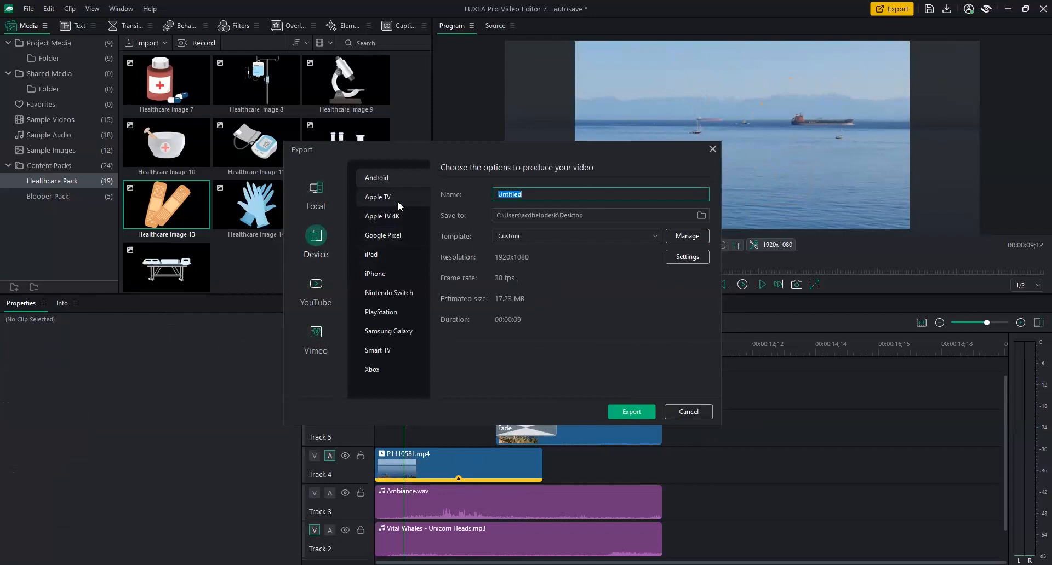
pyautogui.click(384, 253)
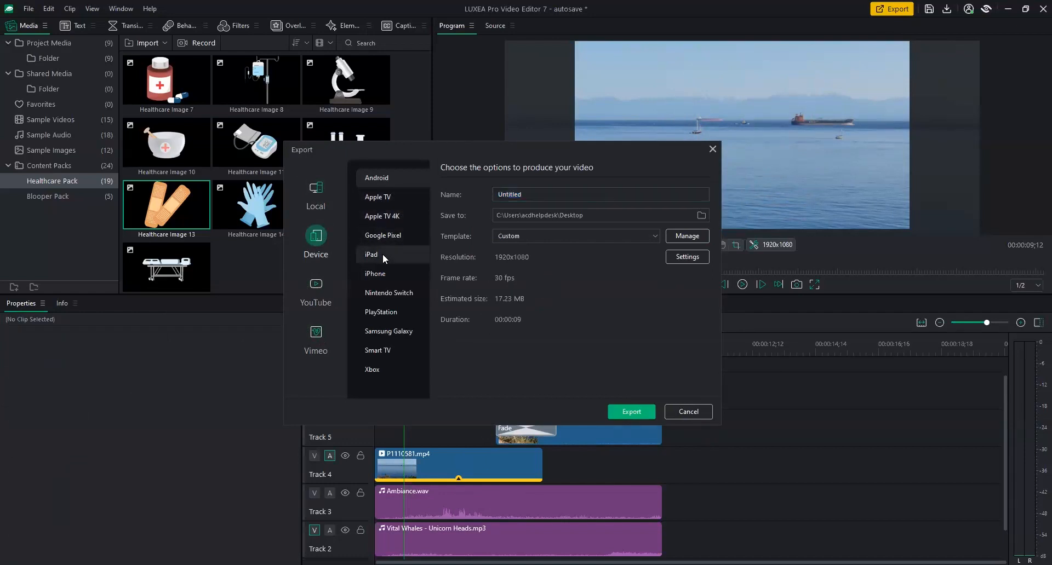
pyautogui.click(384, 312)
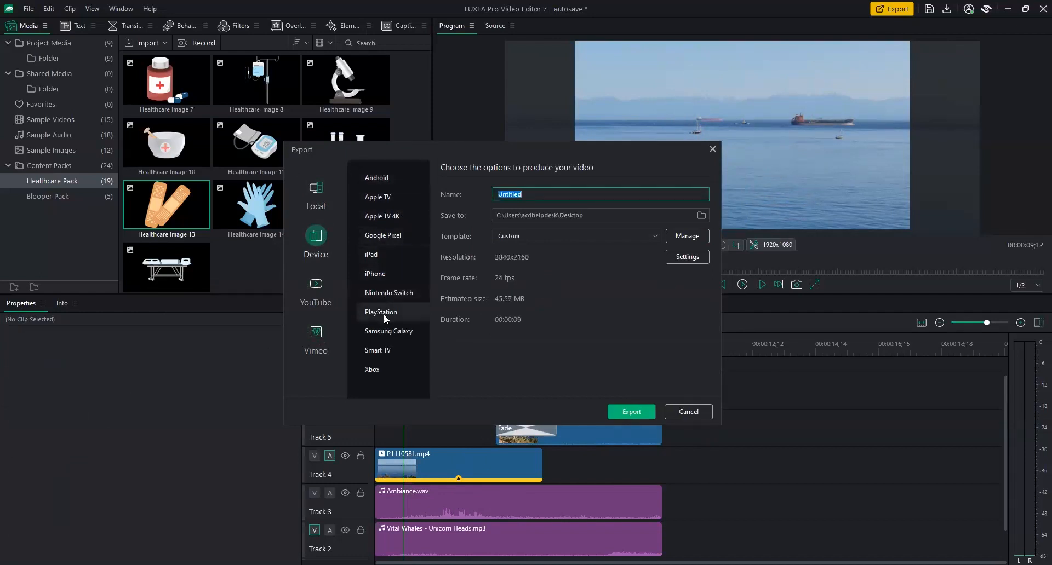
pyautogui.click(386, 272)
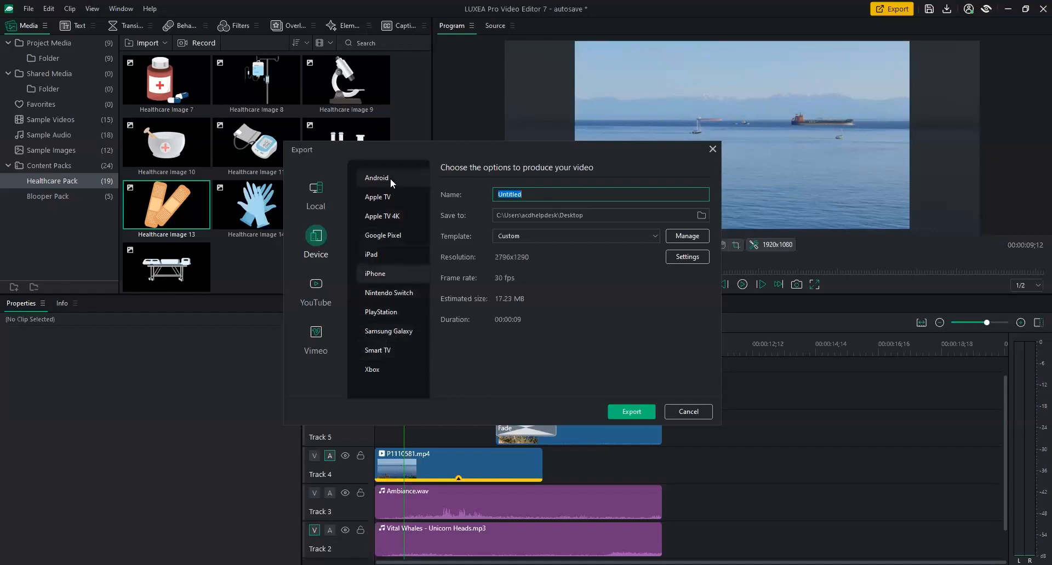
pyautogui.click(324, 190)
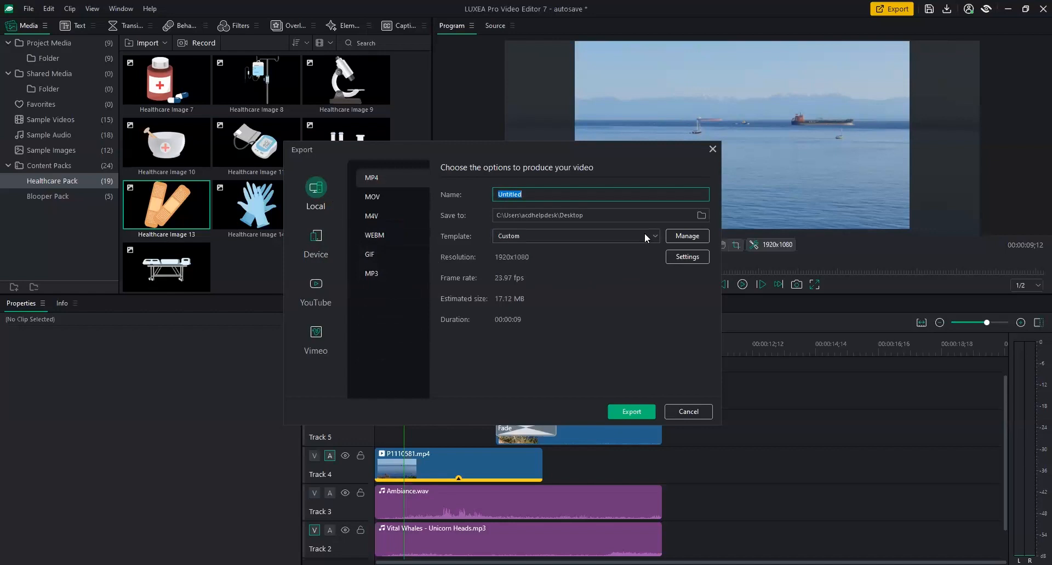
# Try Best quality, 23.97 fps and 20000 kbps in detailed export settings, then cancel the changes.
pyautogui.click(682, 259)
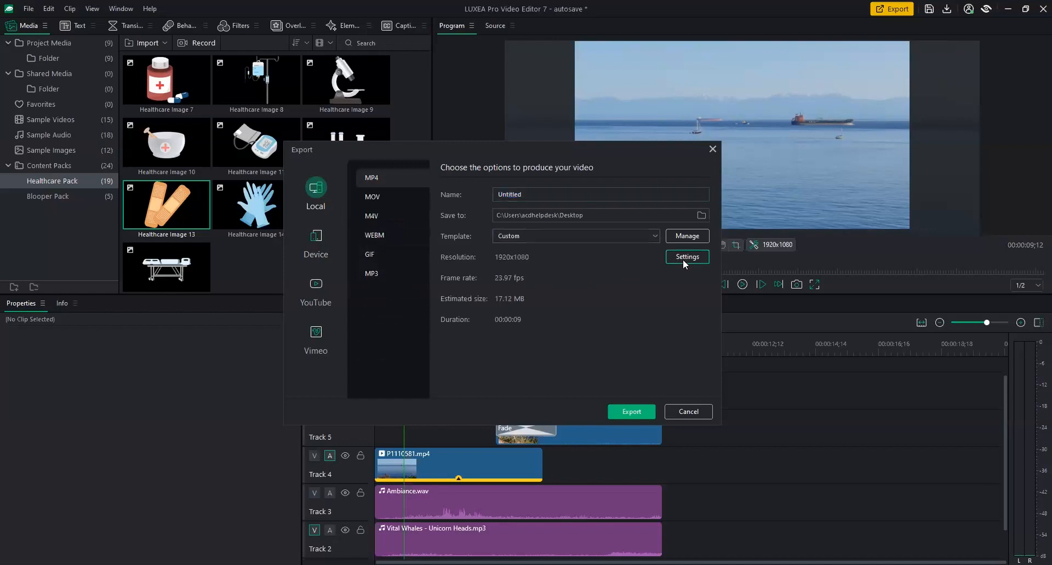
pyautogui.click(683, 258)
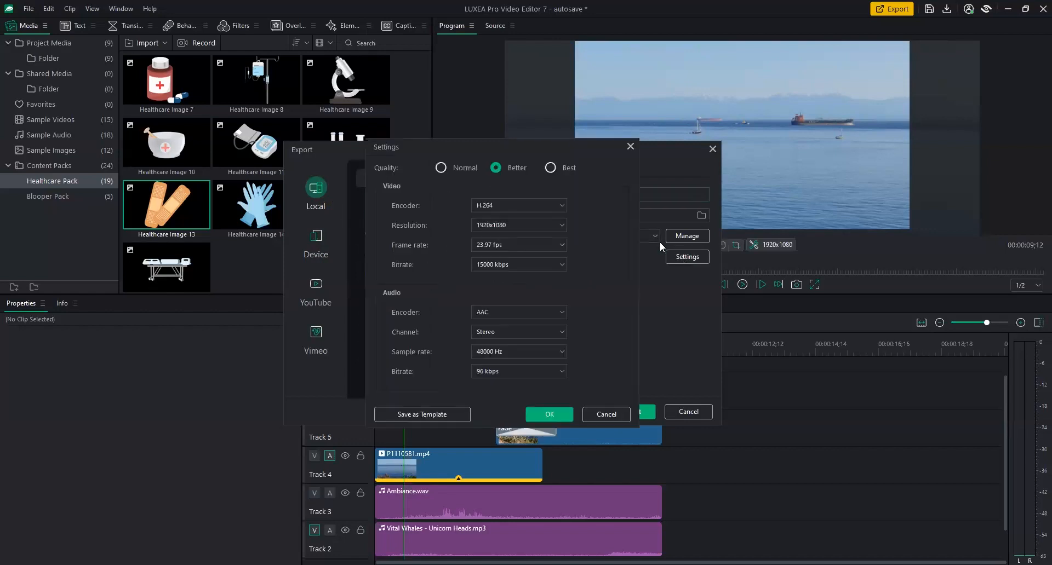
pyautogui.click(550, 167)
pyautogui.click(550, 242)
pyautogui.click(556, 255)
pyautogui.click(559, 264)
pyautogui.click(573, 298)
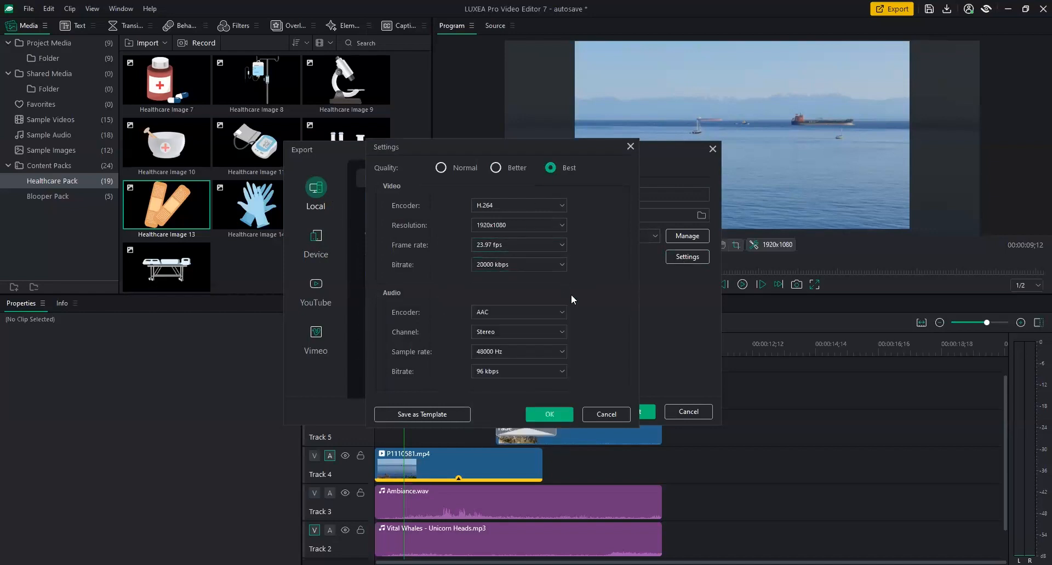
pyautogui.click(614, 417)
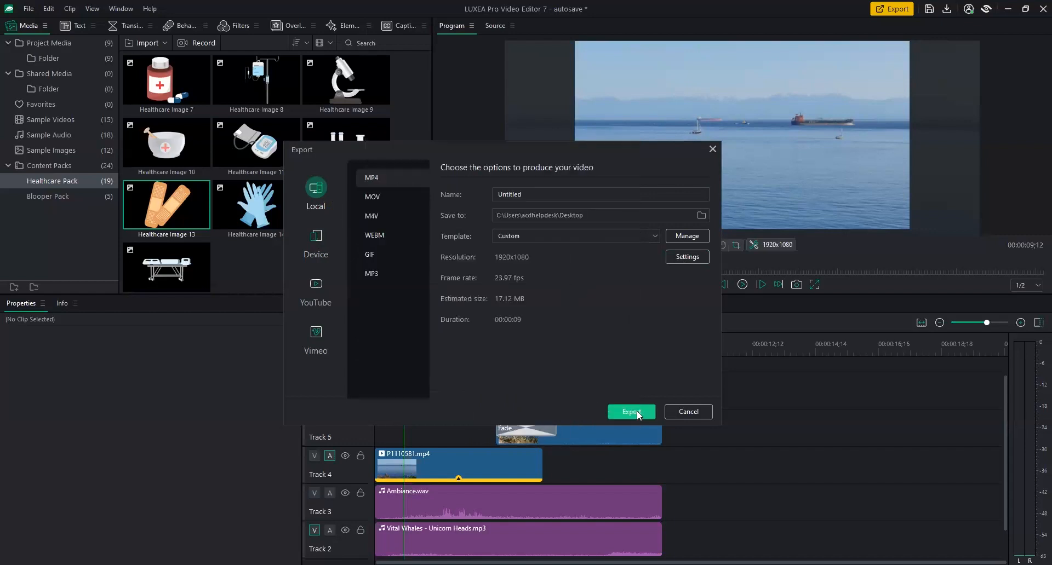
# Name the file Test and start exporting Test.mp4 at 1920x1080.
pyautogui.moveTo(534, 196); pyautogui.dragTo(451, 186)
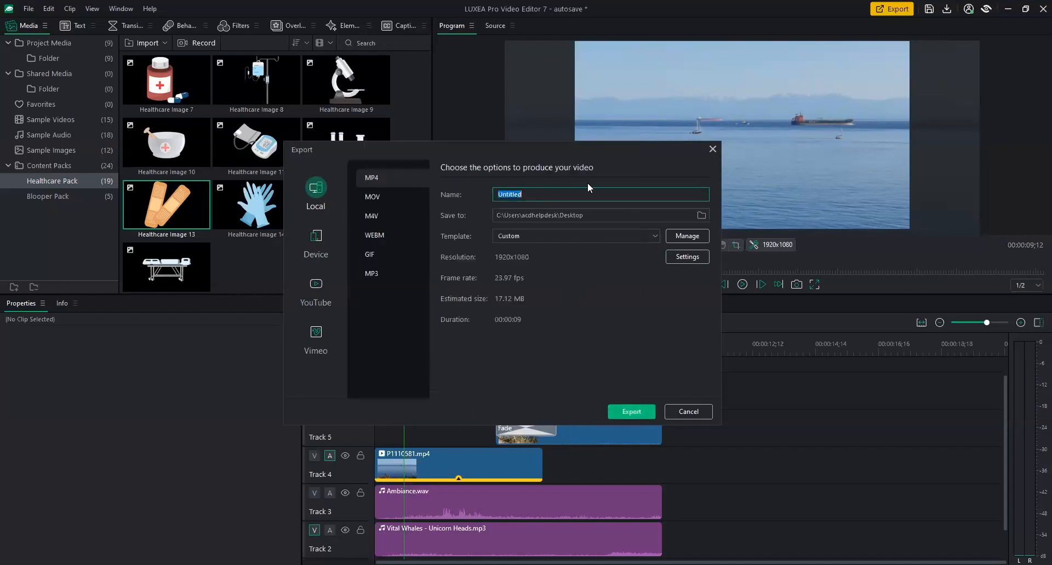
pyautogui.write('Test')
pyautogui.click(636, 412)
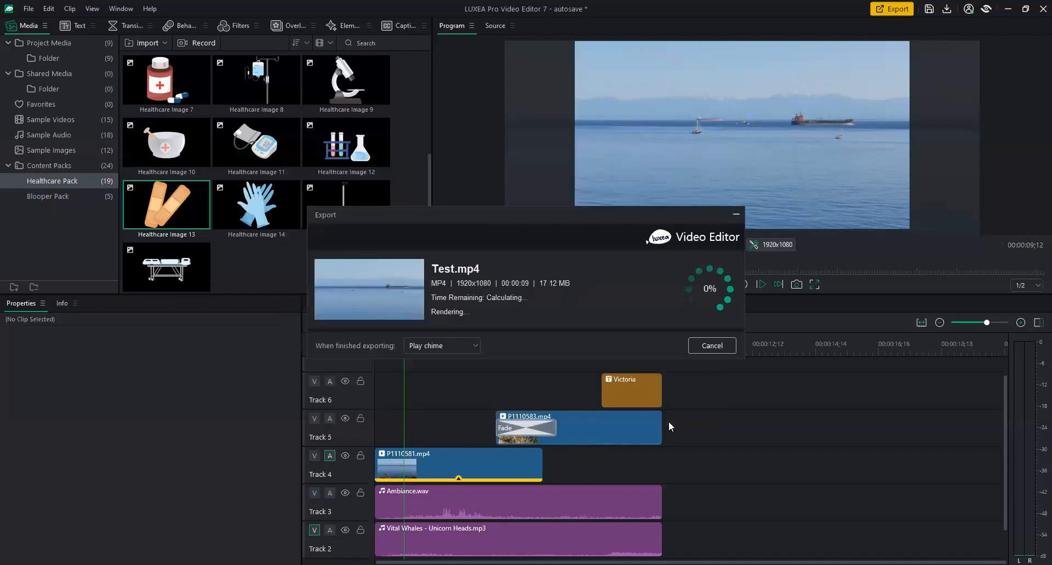